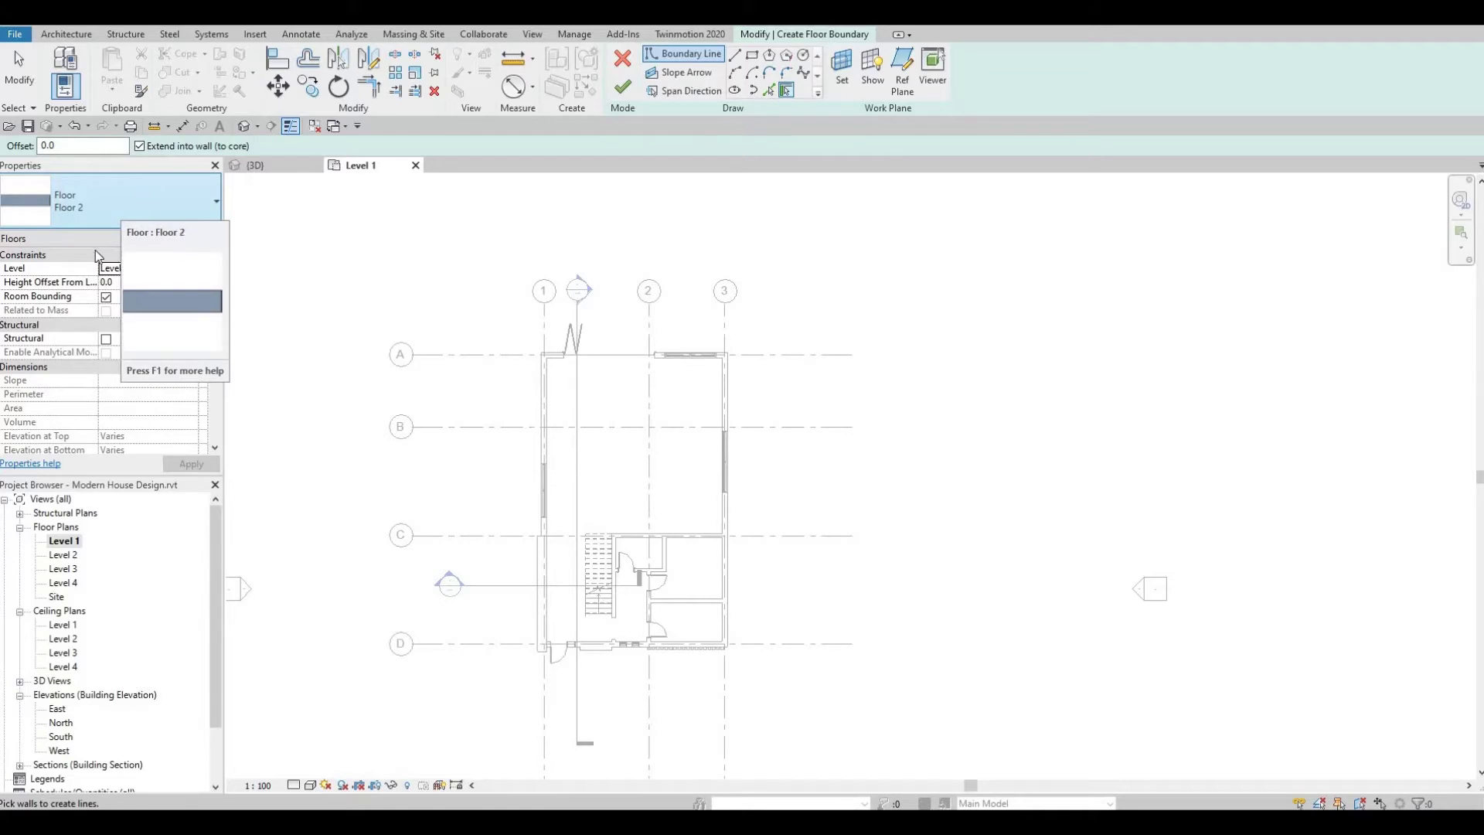
- Duplicate the Floor 2 type under the name Floor 3 and make it the type for the floor being sketched
left_click(192, 240)
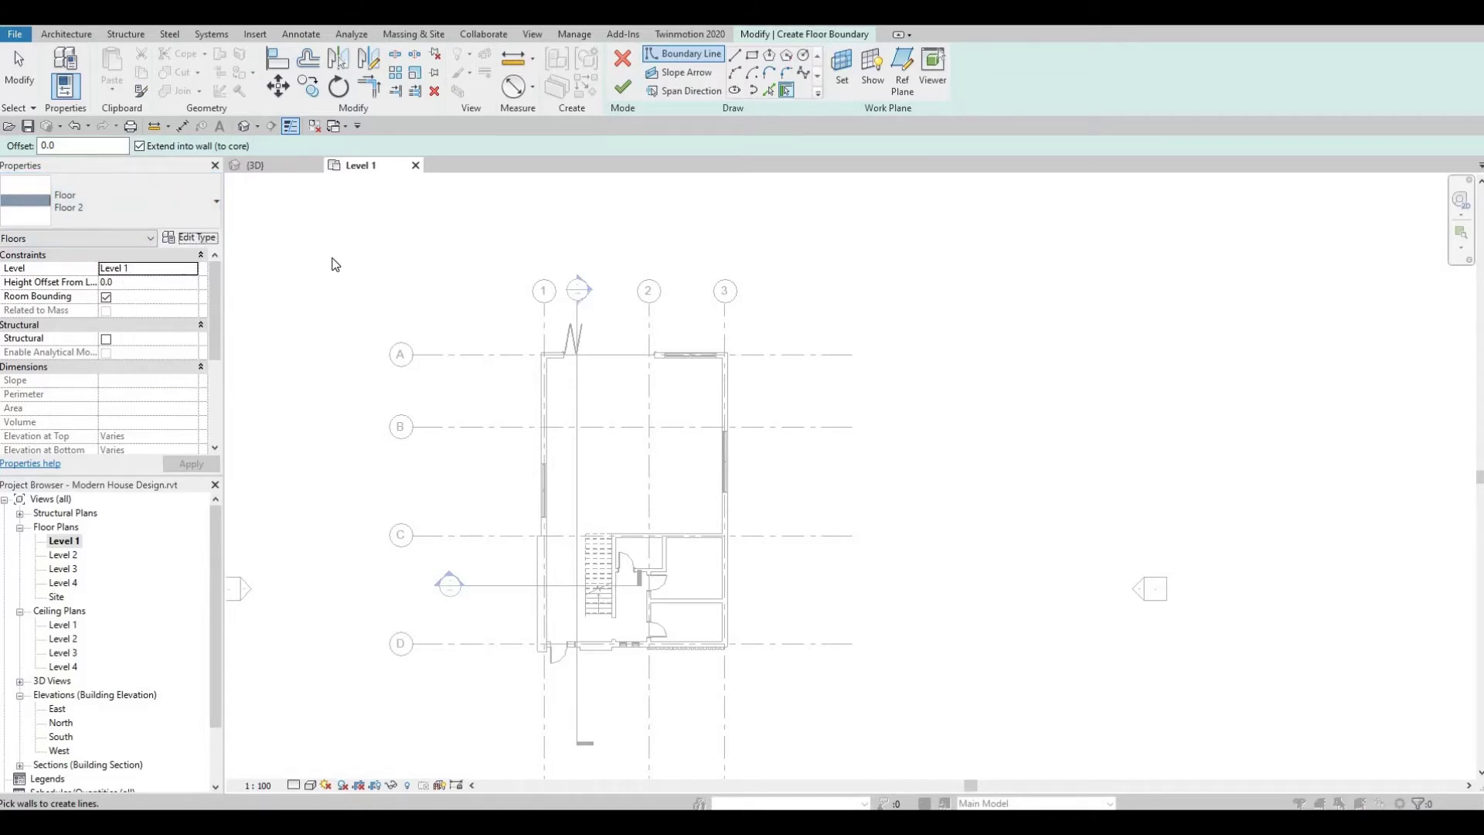
left_click(796, 330)
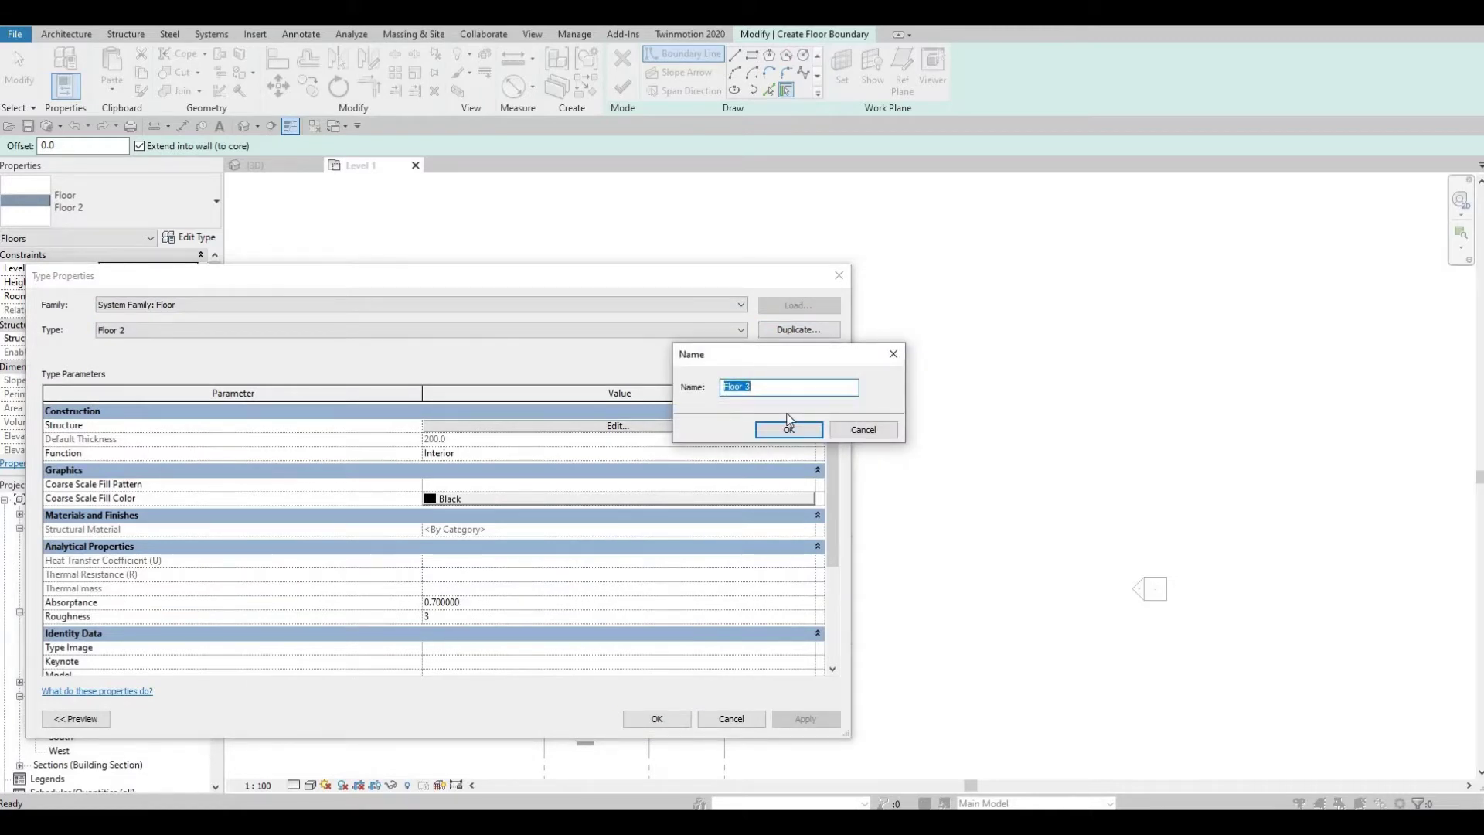
left_click(788, 430)
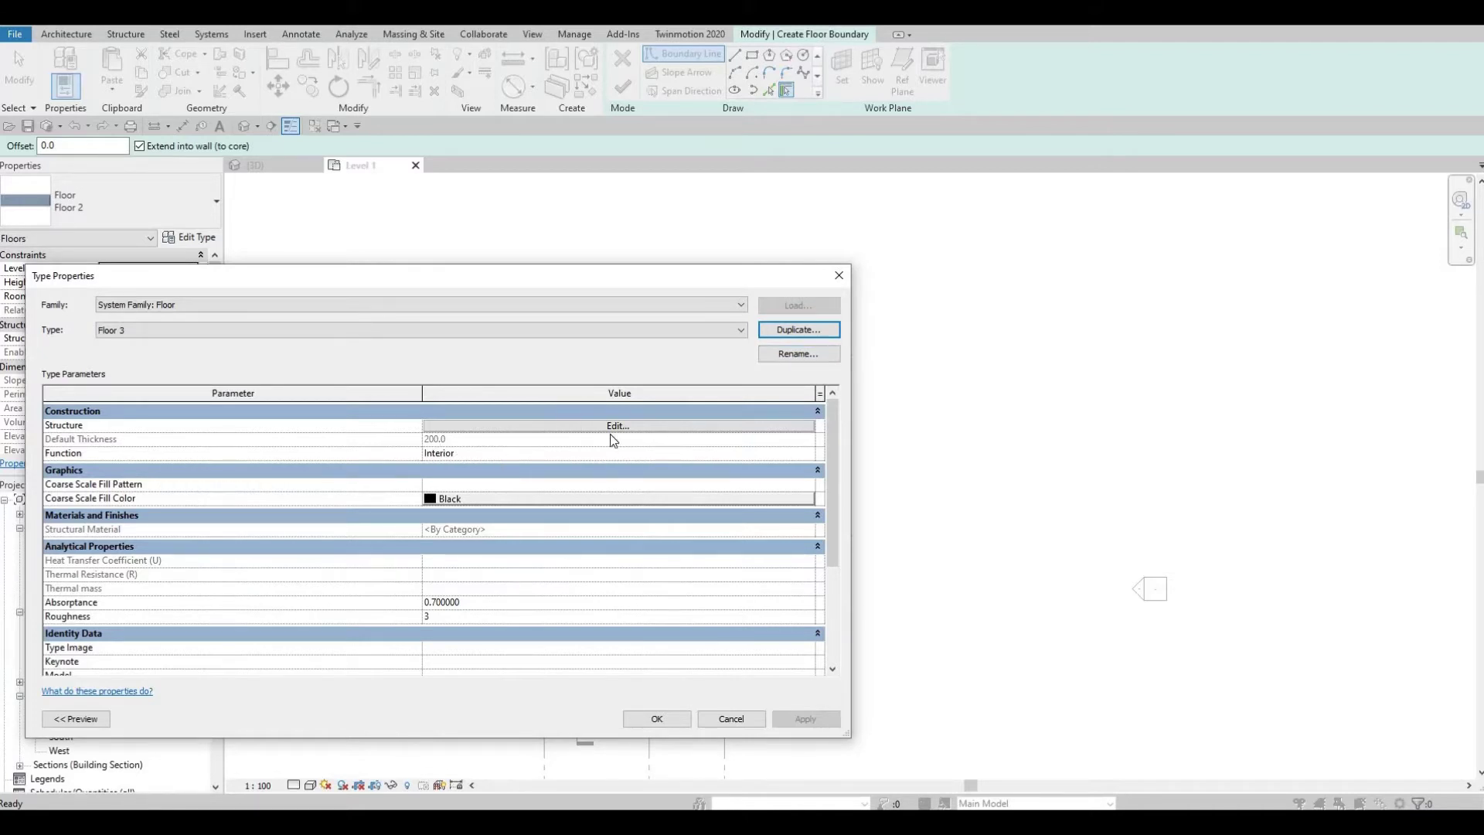
left_click(670, 724)
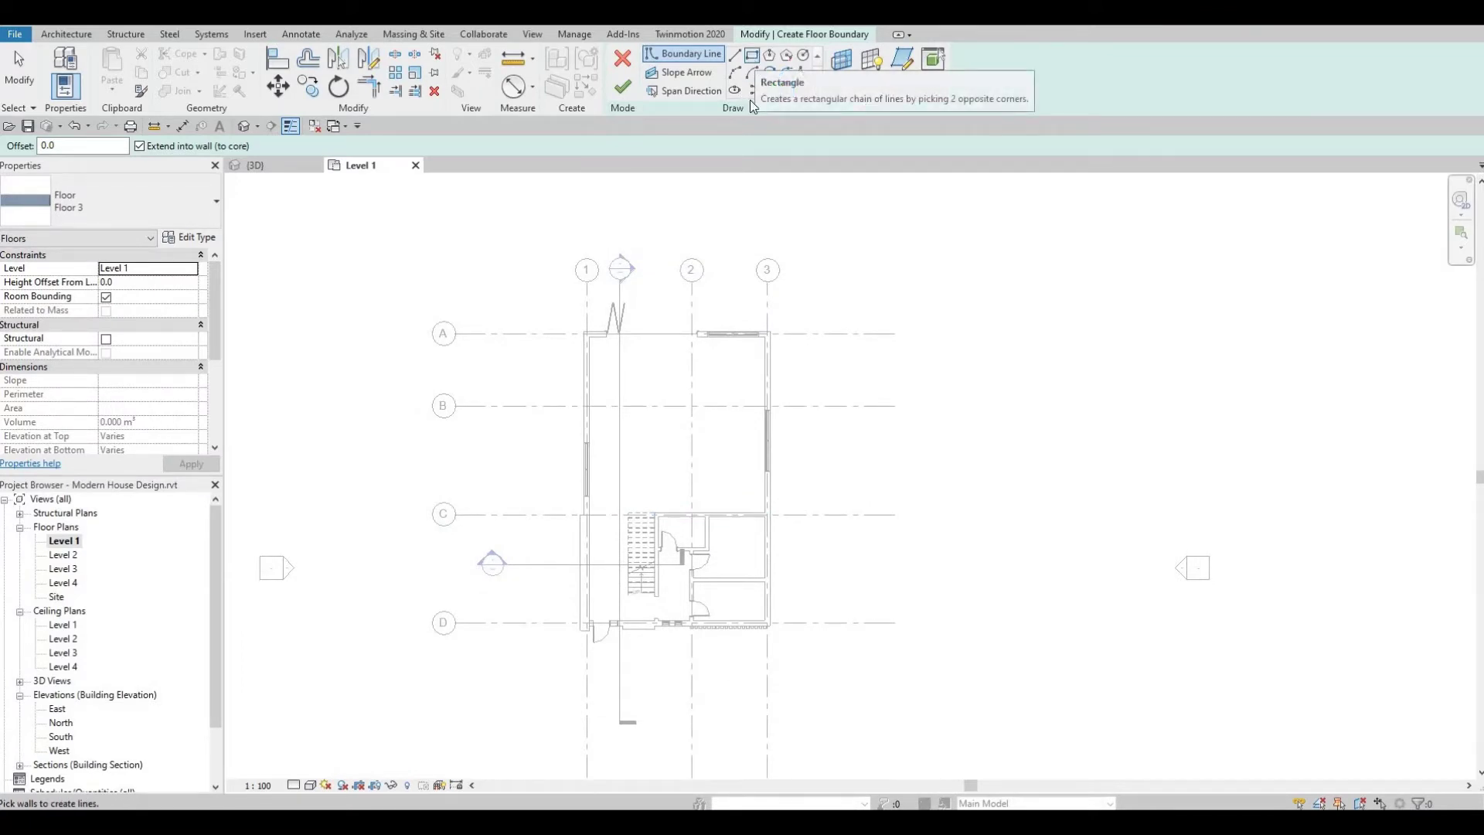
- Sketch a rectangular floor boundary along the outer faces of the house's exterior walls
left_click(752, 54)
scroll(588, 325, "up", 5)
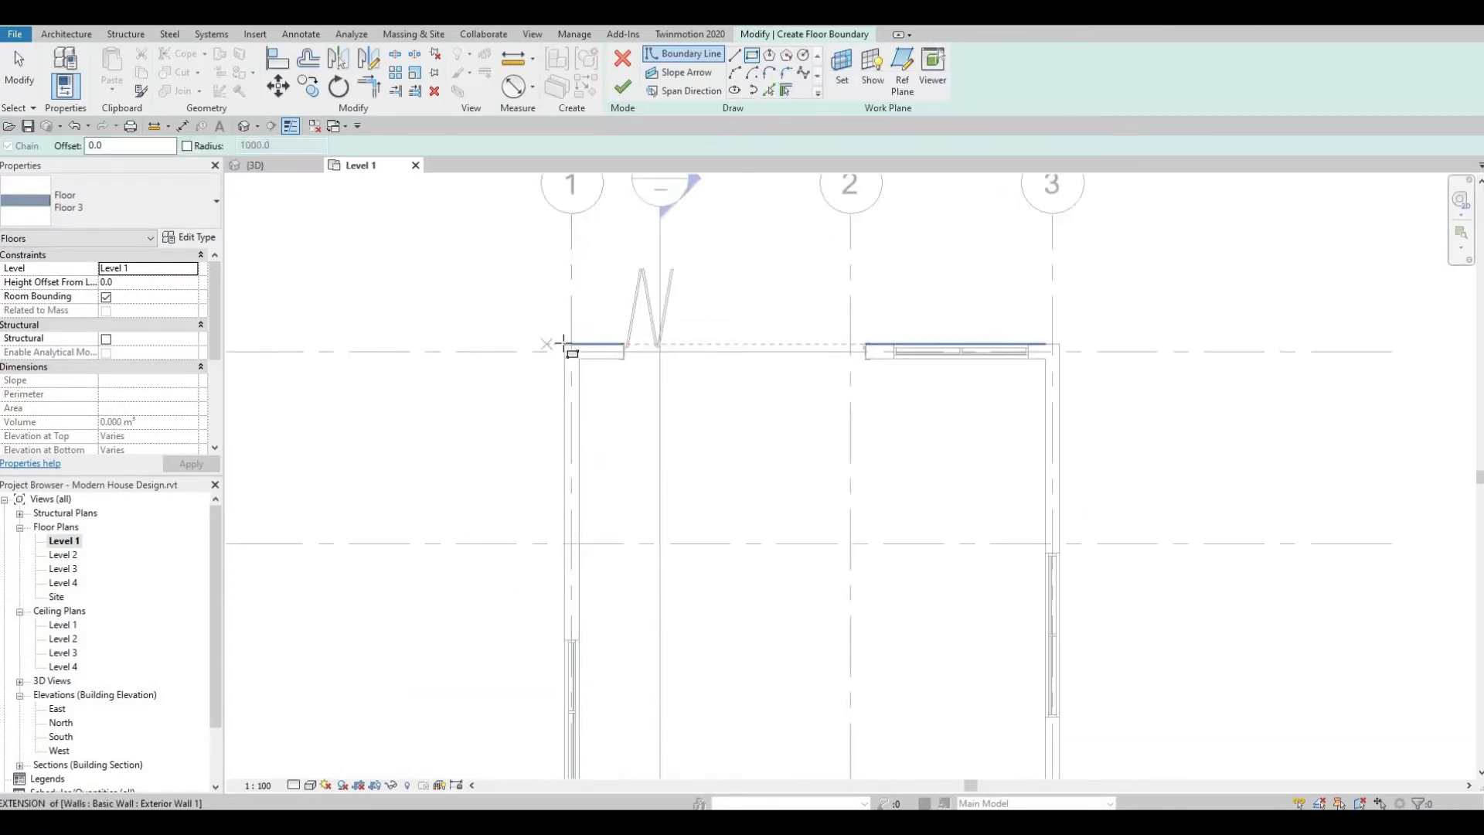
left_click(563, 344)
scroll(726, 553, "down", 3)
left_click(788, 707)
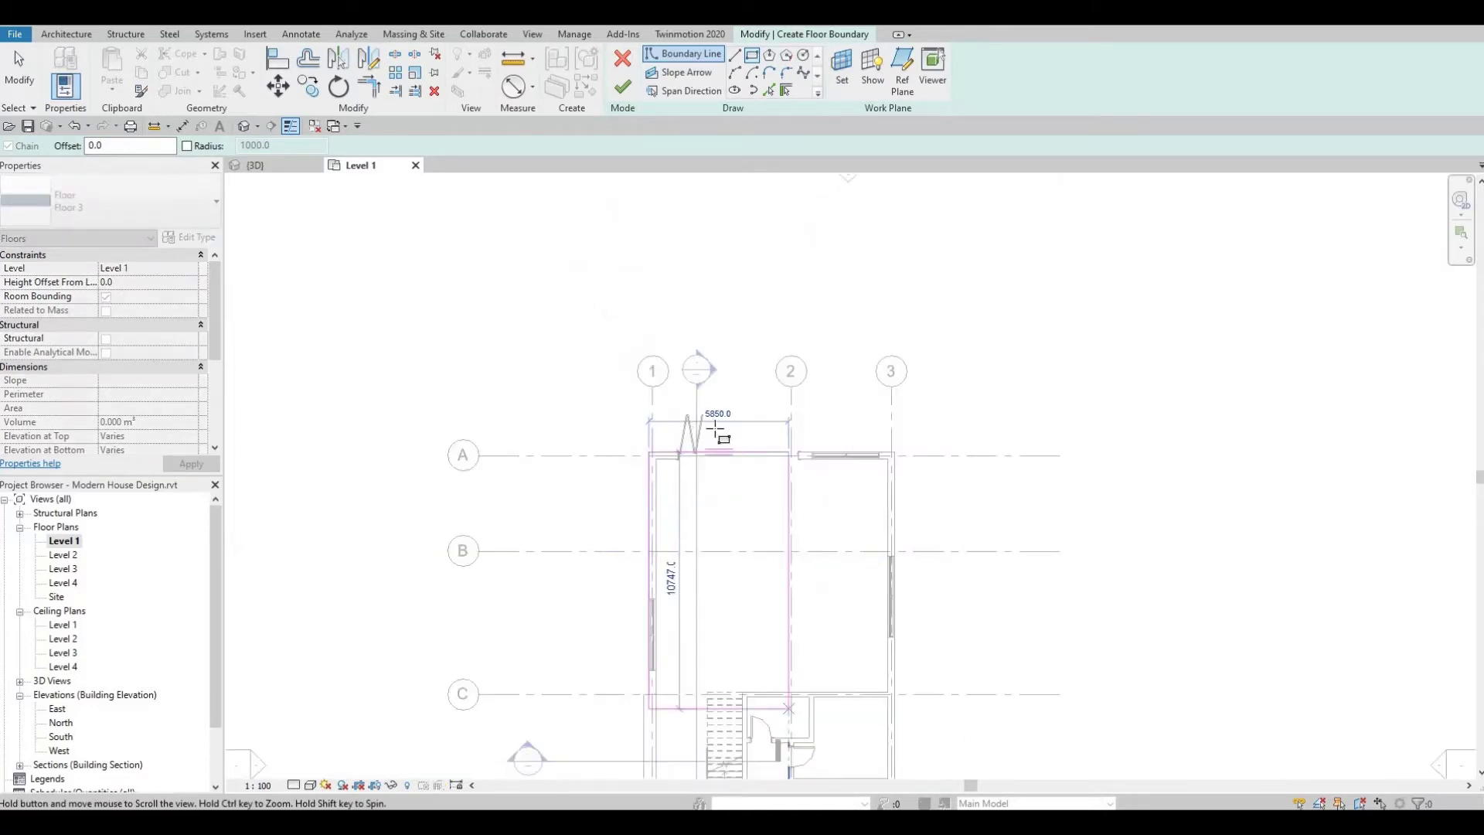
scroll(773, 536, "up", 6)
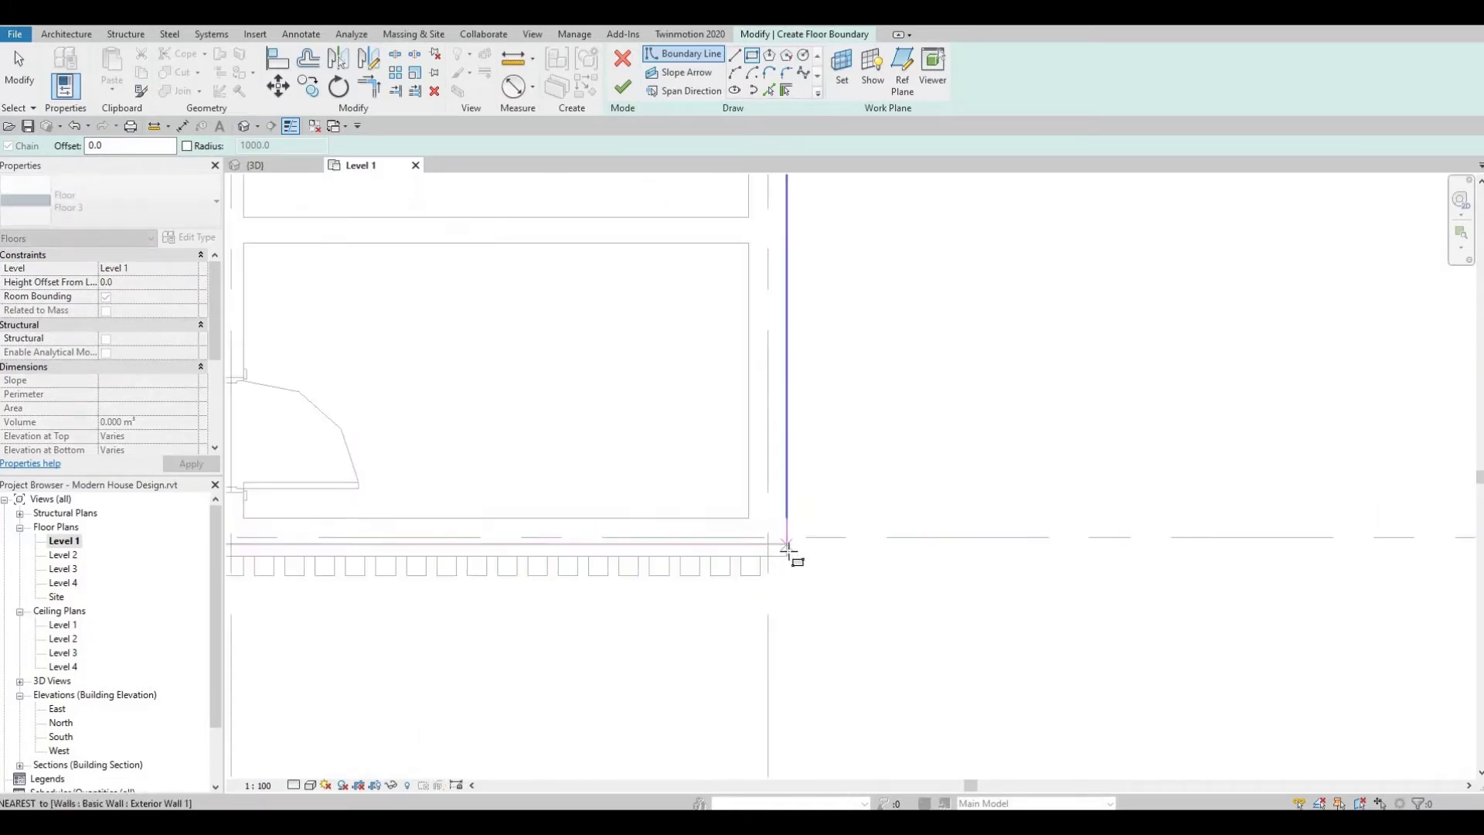
left_click(788, 555)
scroll(777, 545, "down", 5)
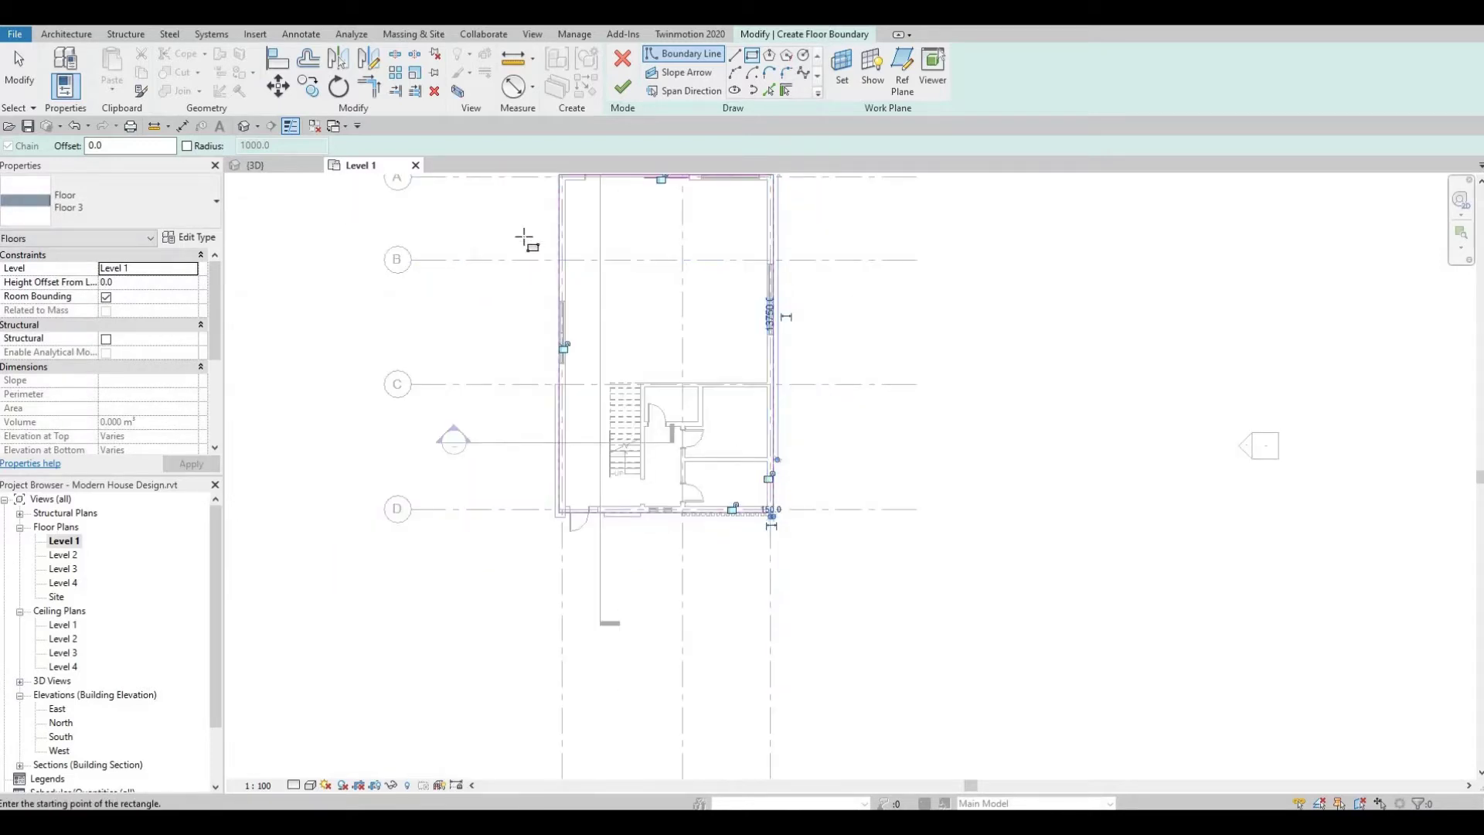
- Sketch an outer rectangular boundary of about 37100 by 29700 mm around the house and finish the floor
middle_click_drag(521, 219, 532, 342)
scroll(531, 342, "down", 2)
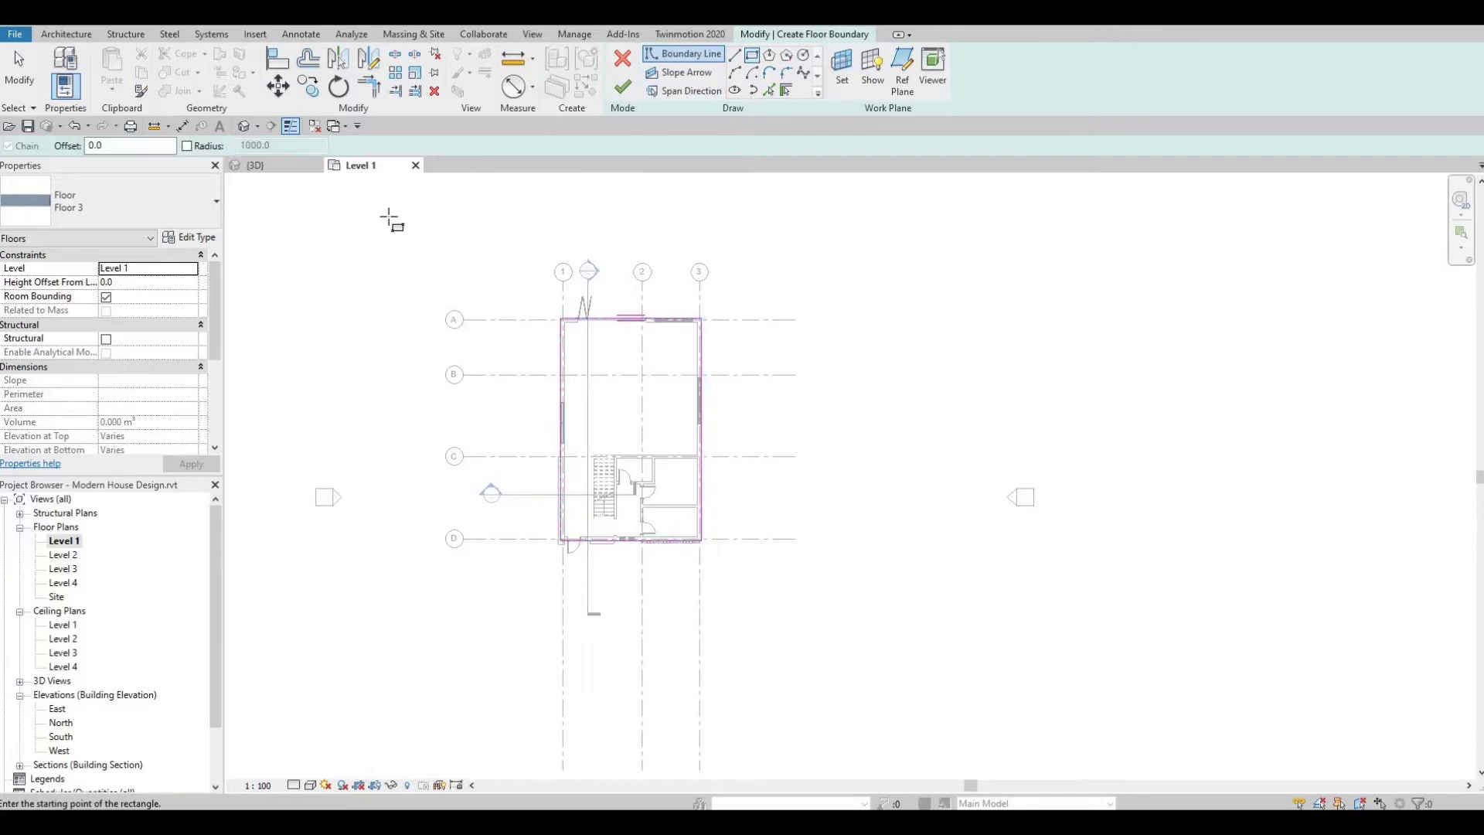
left_click(376, 237)
left_click(881, 641)
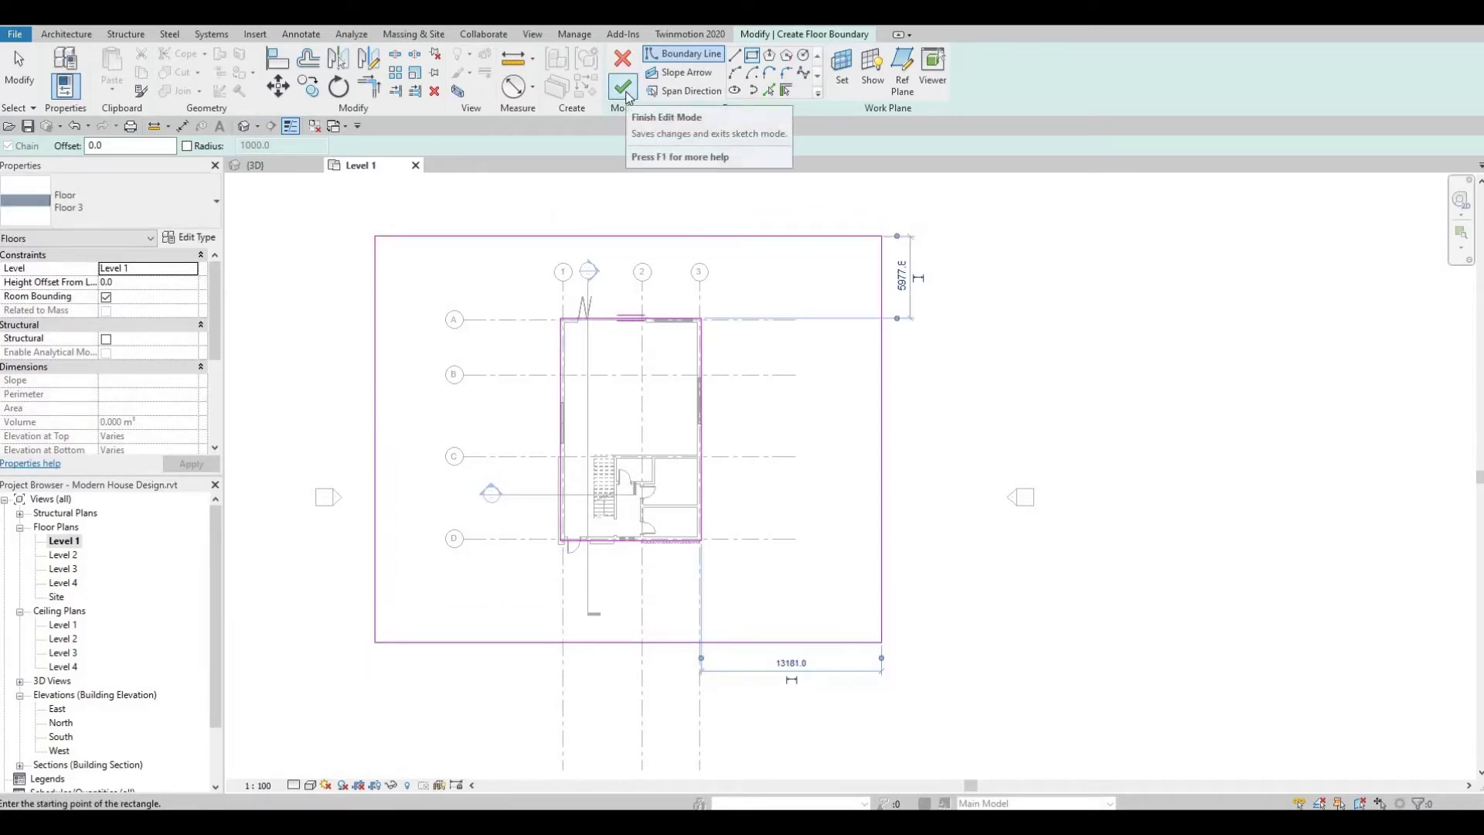
left_click(625, 88)
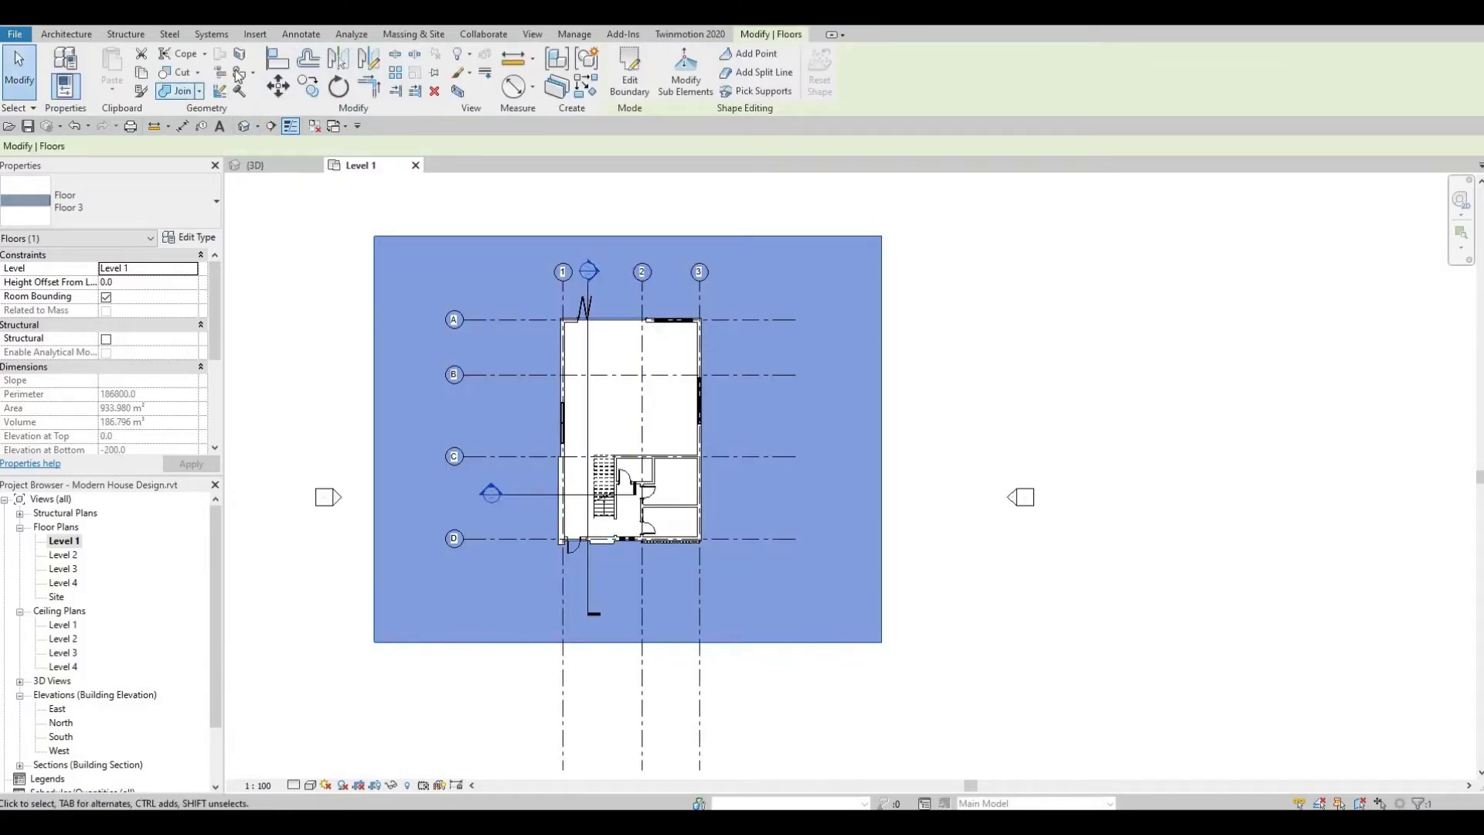
- Examine the new floor around the house from several angles in the 3D view
left_click(272, 164)
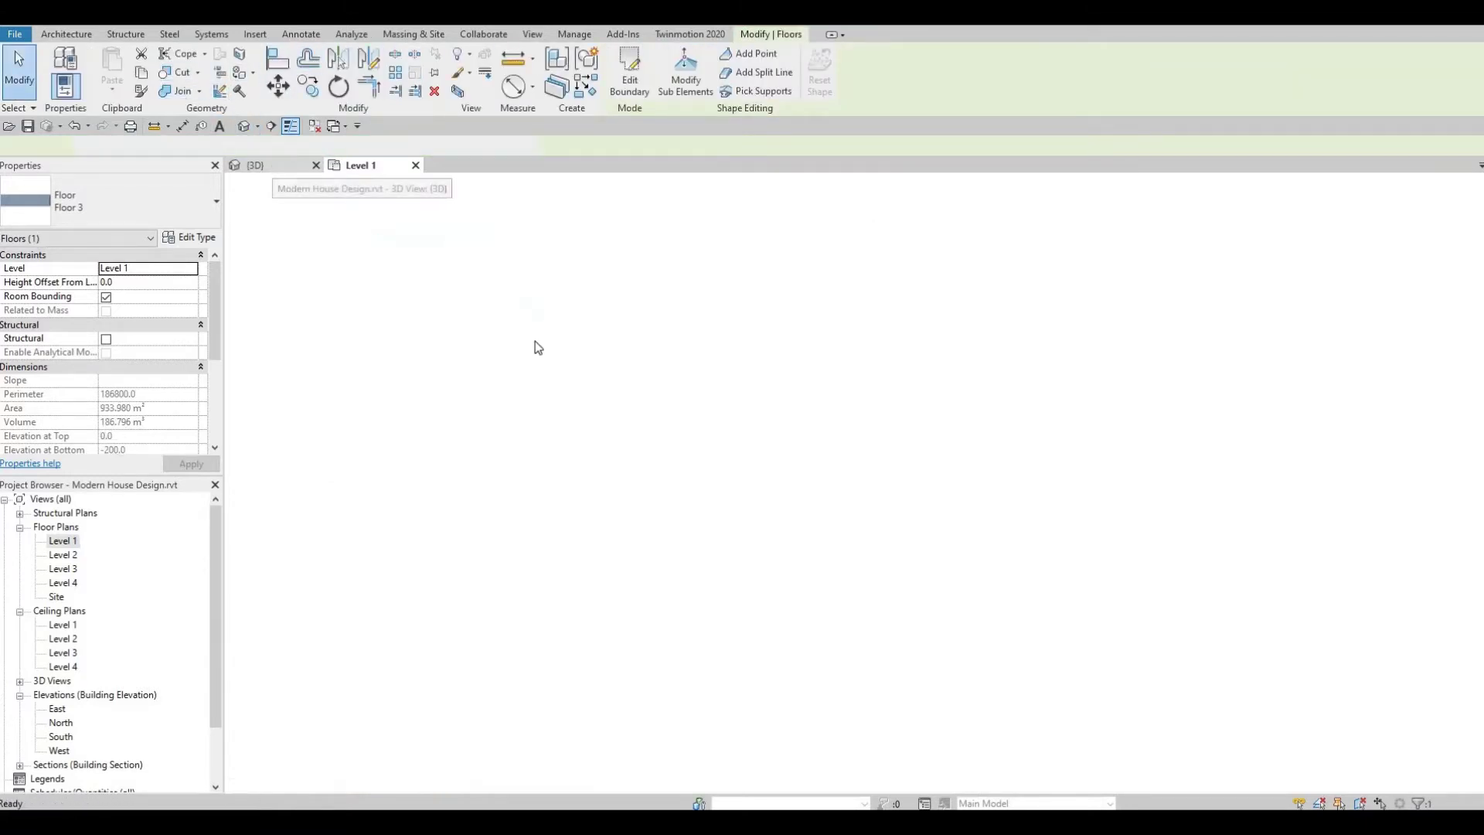
scroll(578, 479, "down", 2)
middle_click_drag(578, 479, 555, 531, "shift")
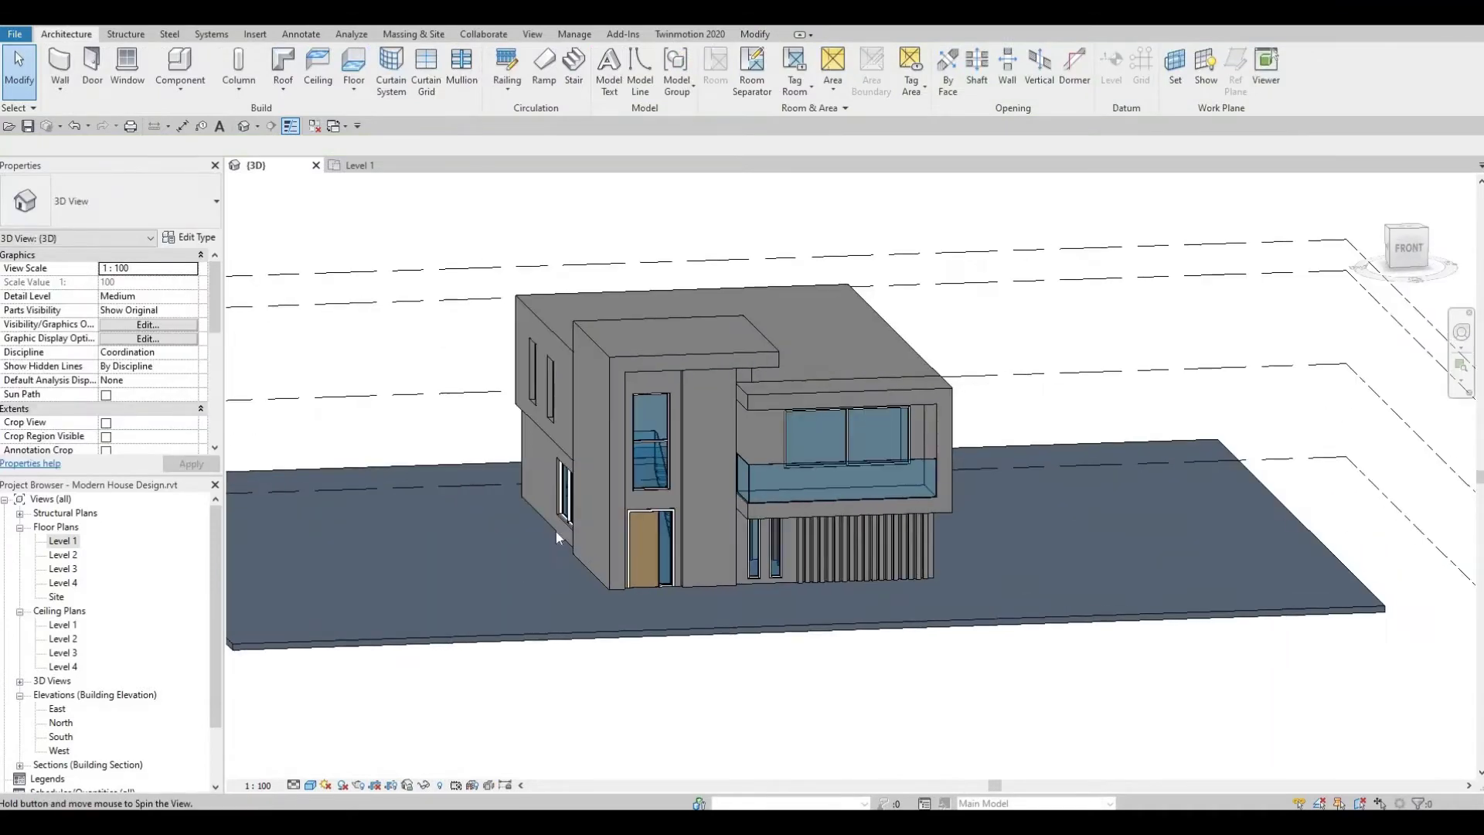
middle_click_drag(551, 598, 589, 590, "shift")
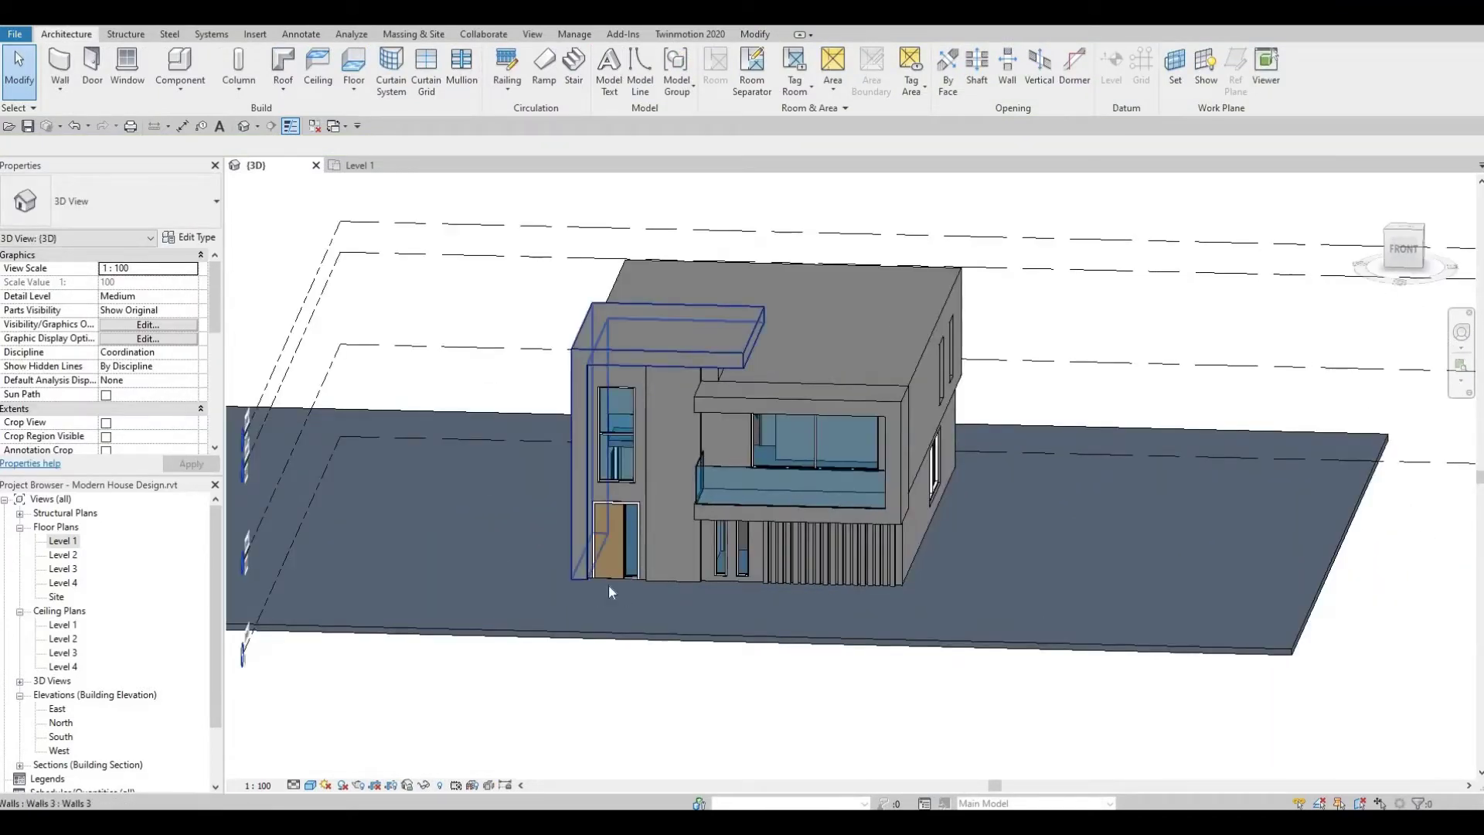
scroll(592, 560, "down", 2)
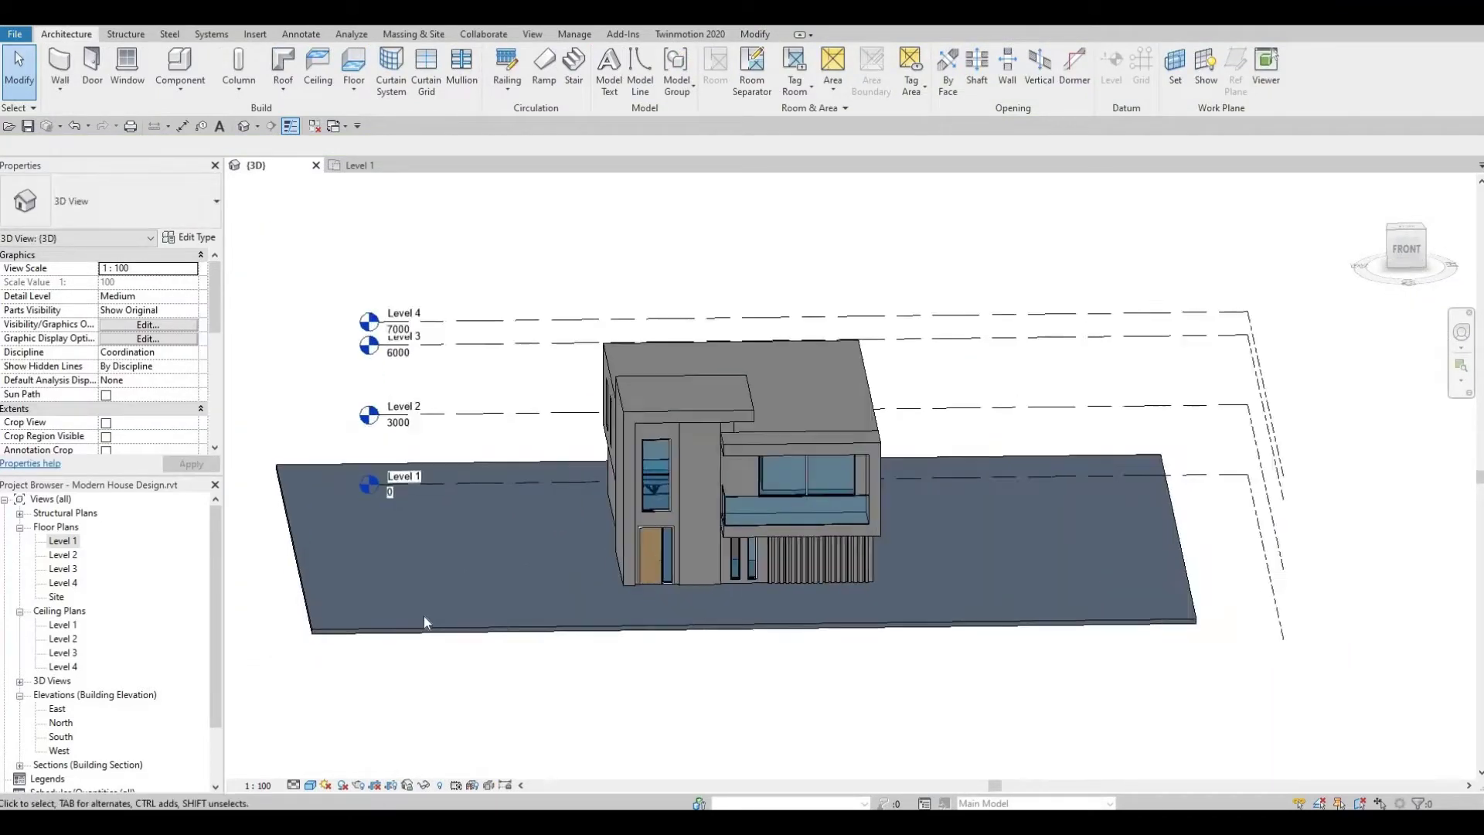
scroll(423, 618, "up", 1)
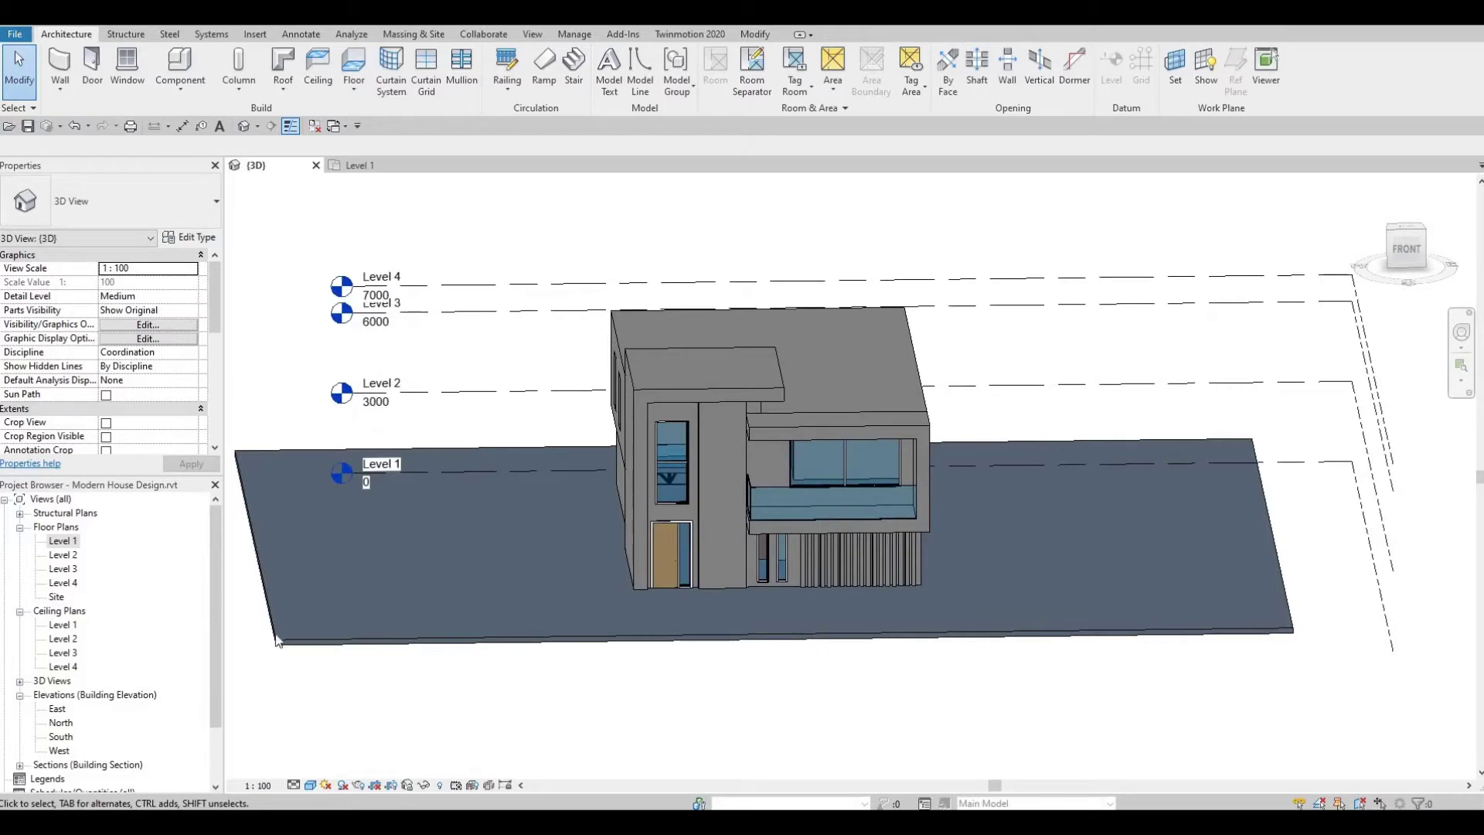
- Start an architectural wall in the Level 1 floor plan with the Generic - 200mm basic wall type
double_click(63, 541)
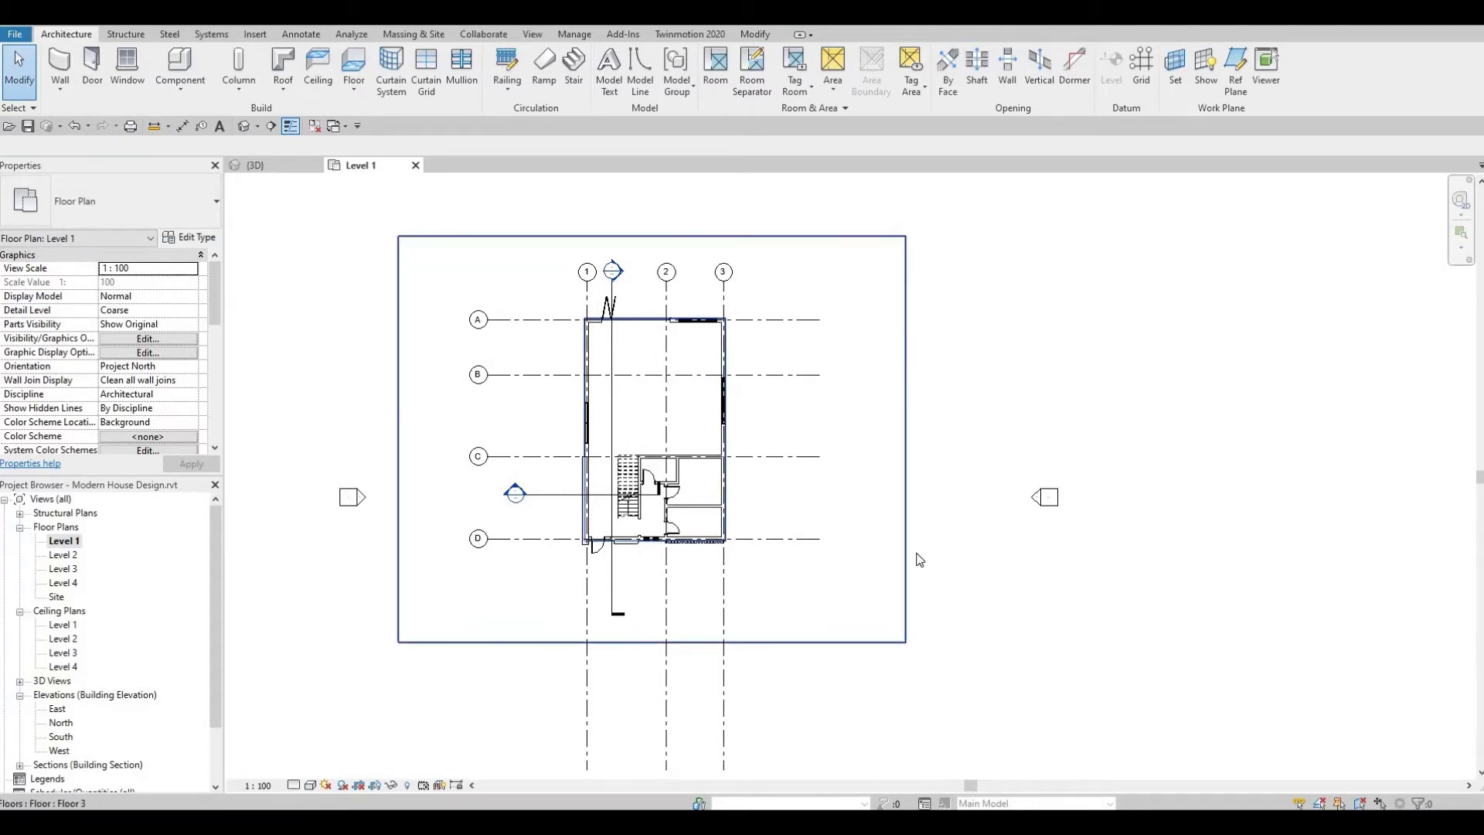
left_click(59, 57)
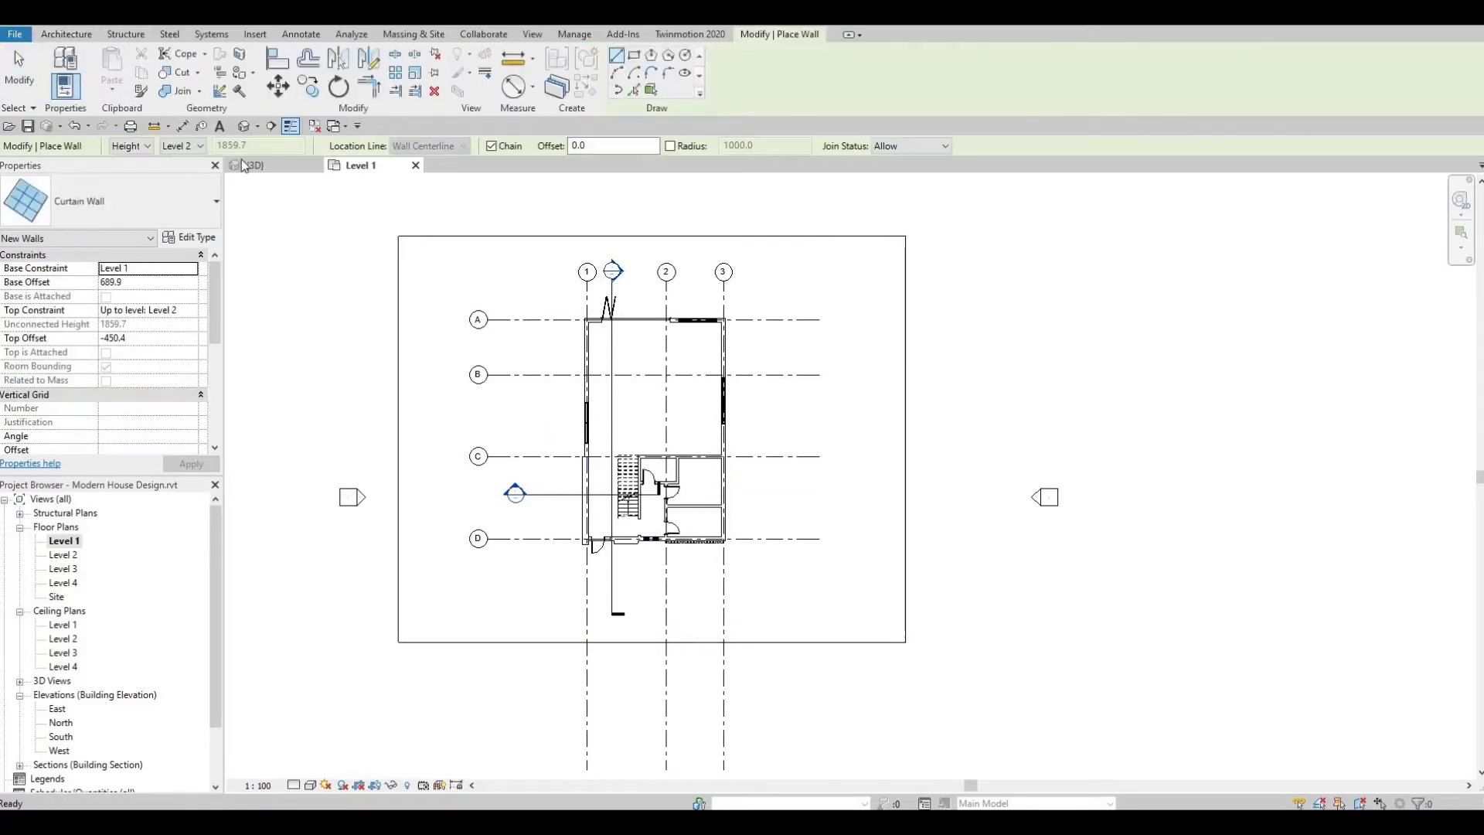
left_click(132, 201)
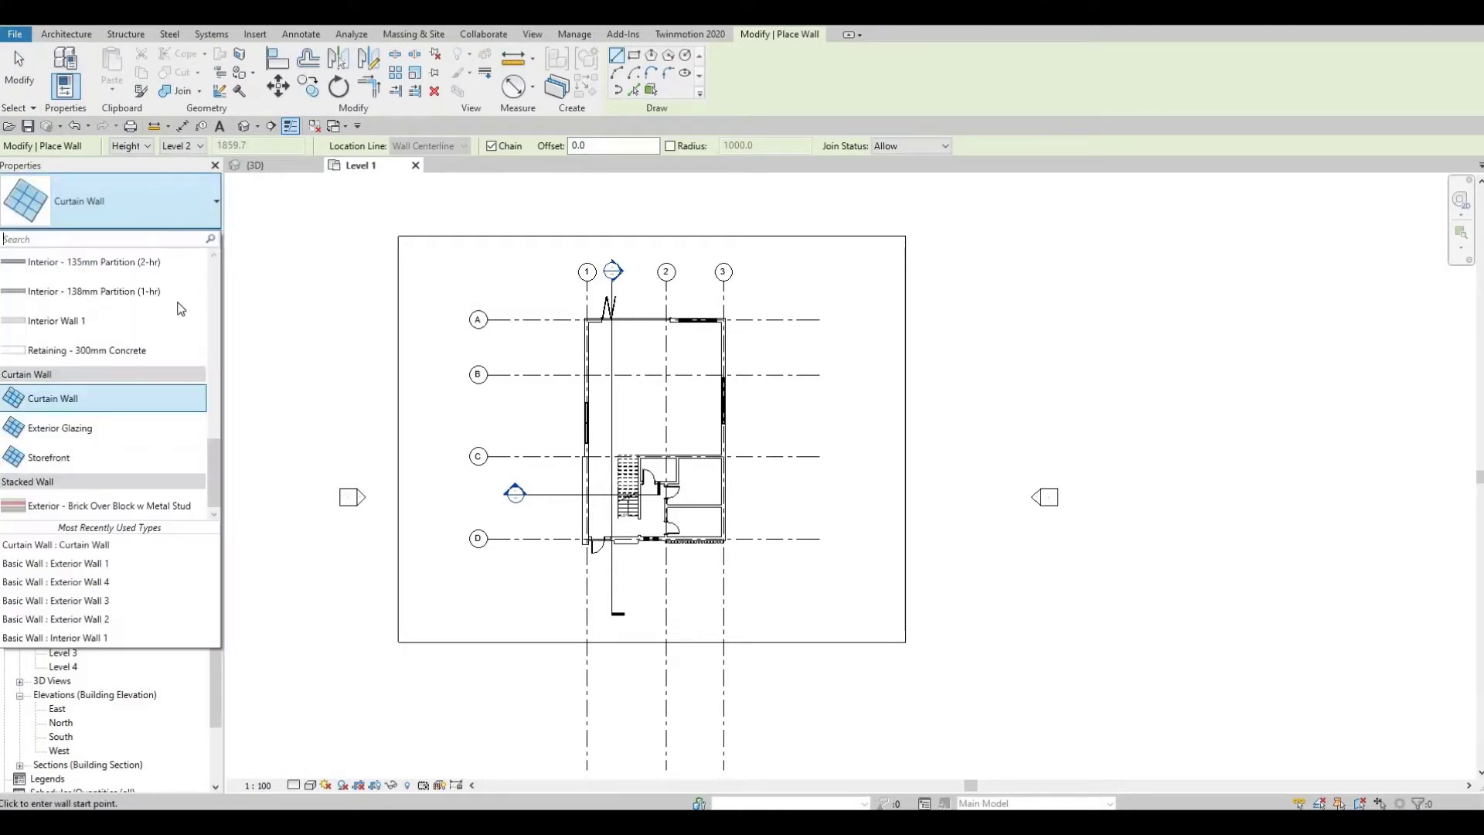
scroll(144, 363, "up", 3)
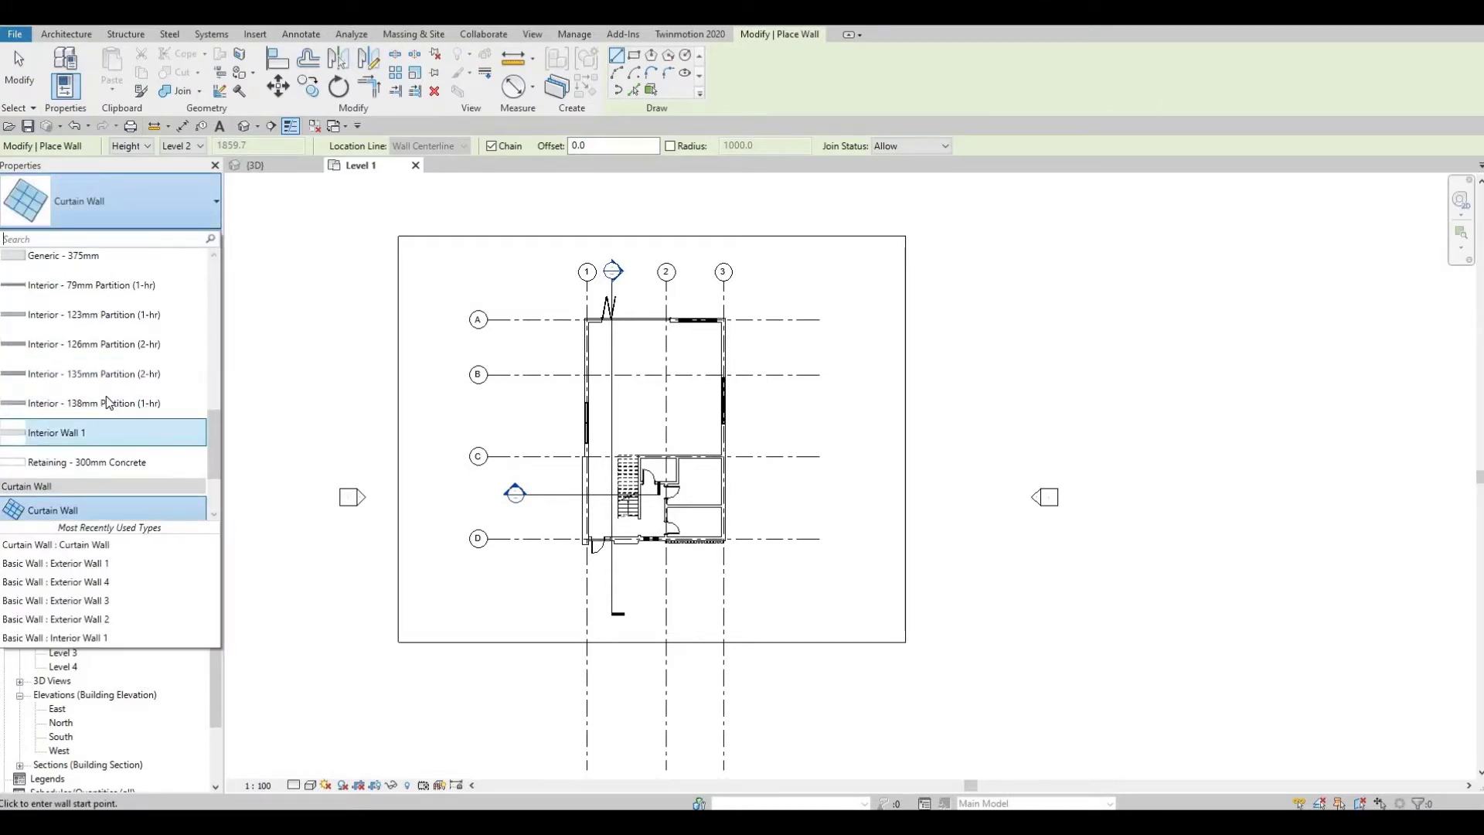
scroll(109, 394, "up", 3)
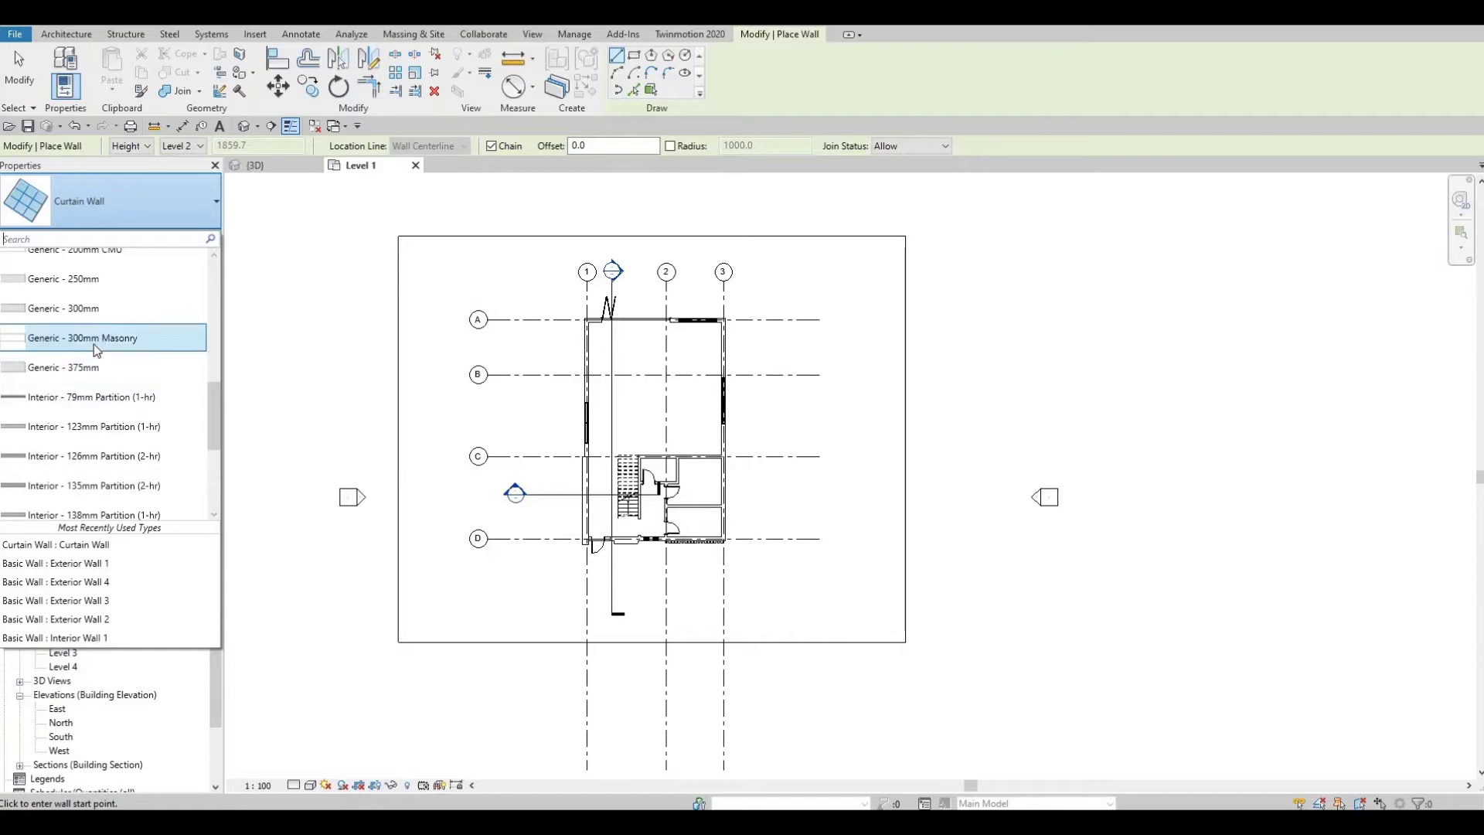
scroll(94, 345, "up", 2)
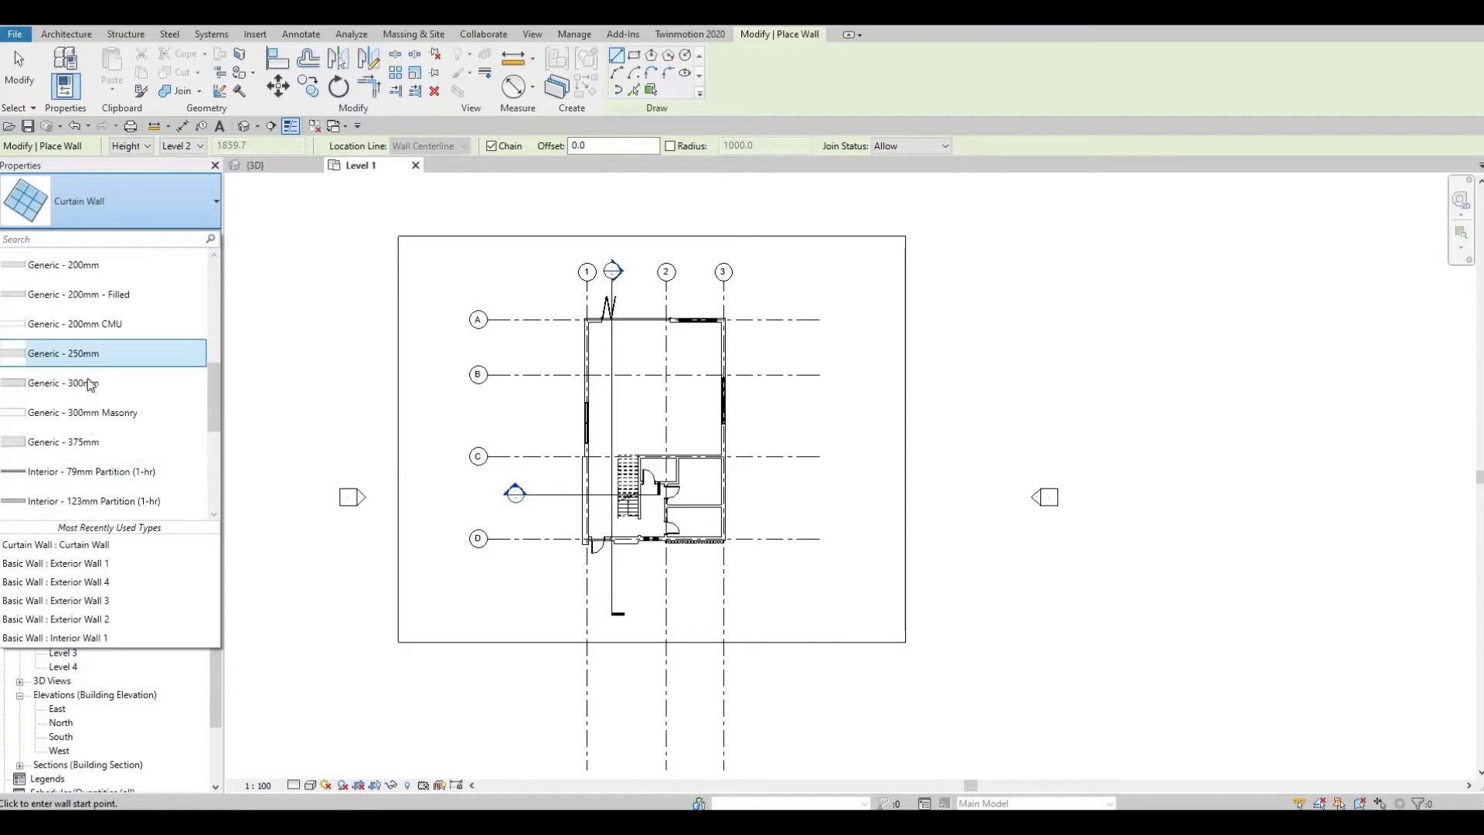
left_click(98, 271)
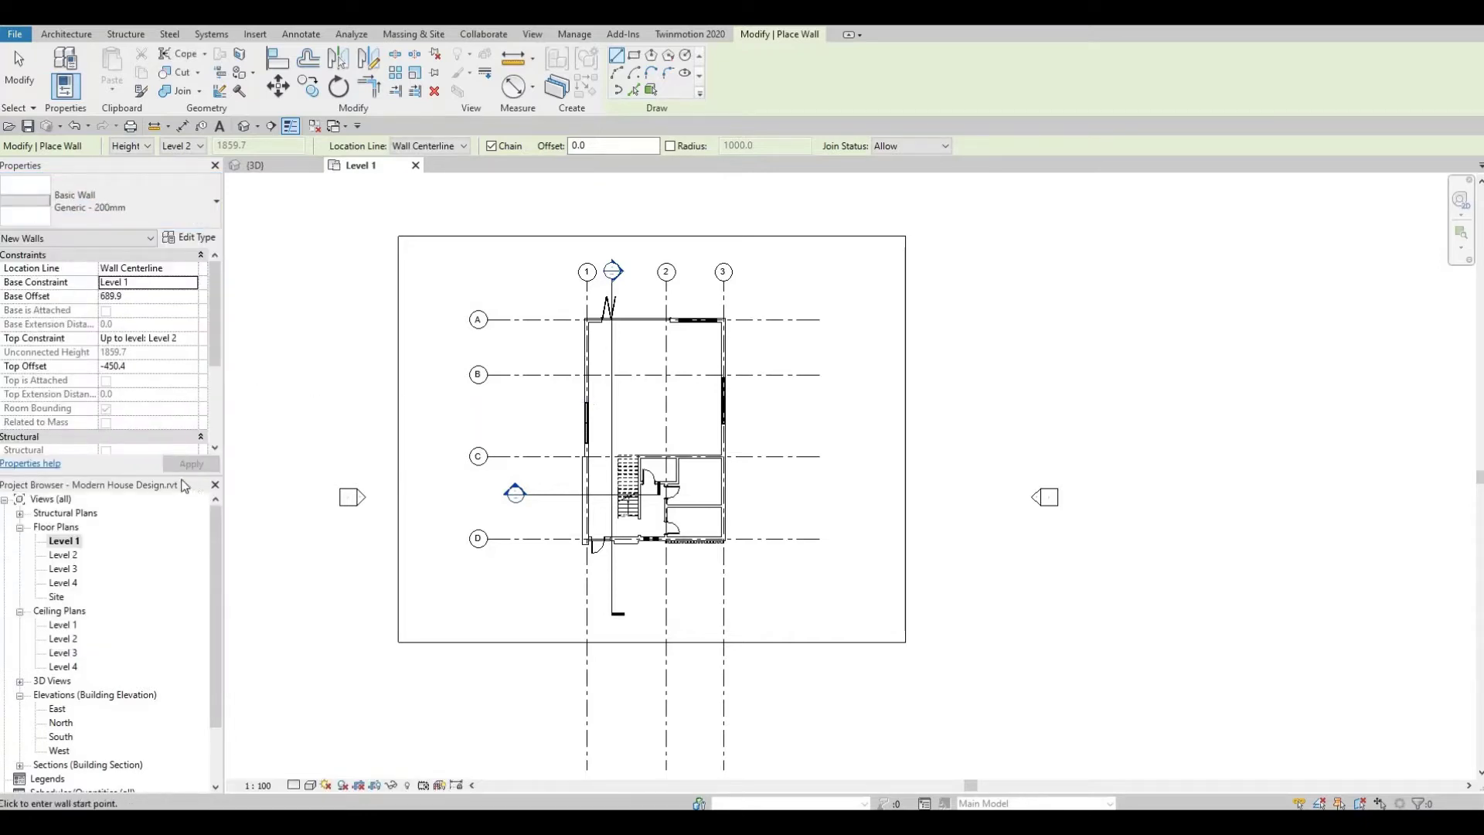
- Duplicate the Generic - 200mm wall type under the name fence and use it for the new wall
left_click(186, 239)
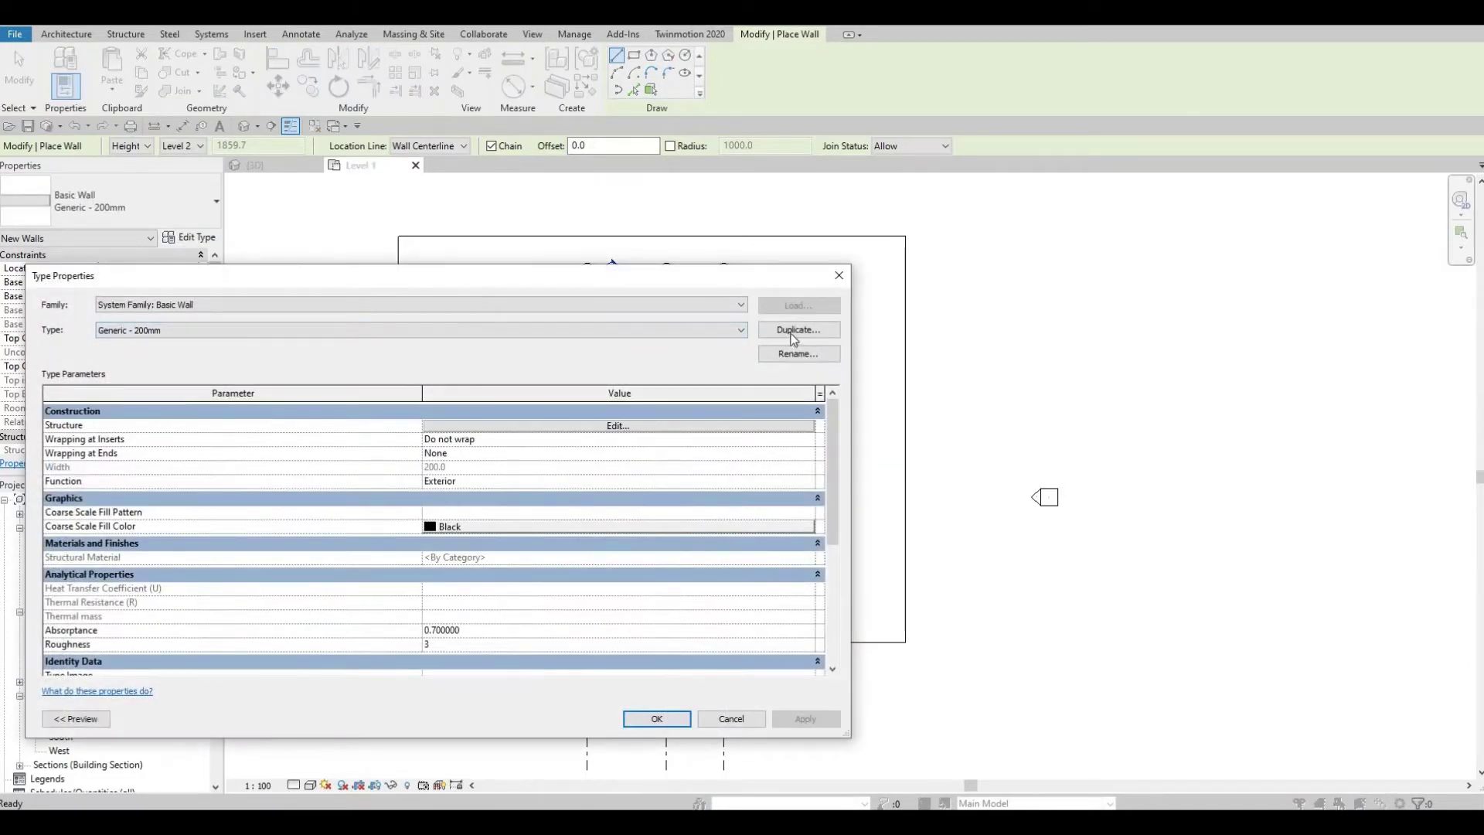
left_click(793, 331)
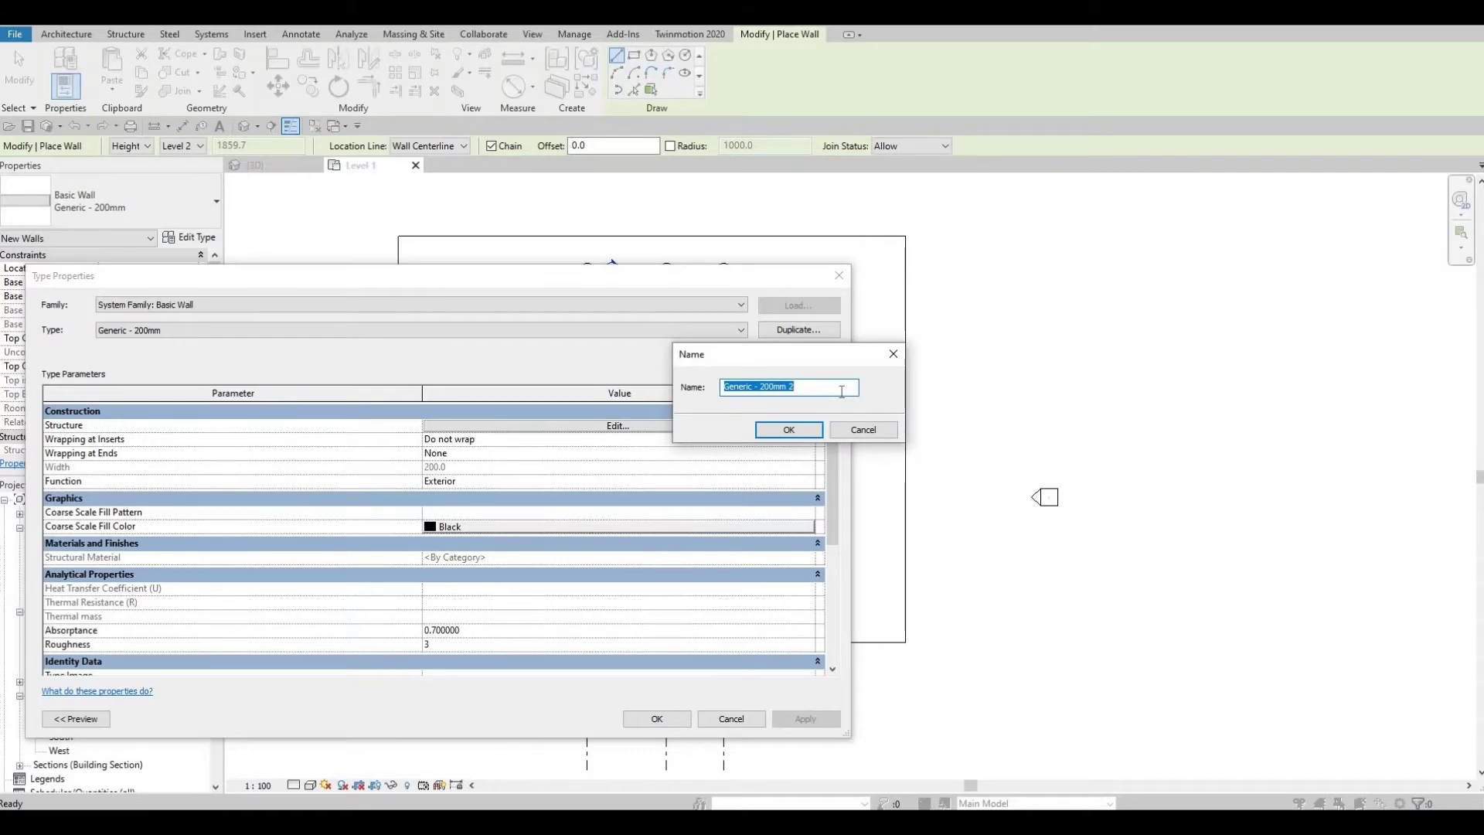
type("fence")
left_click(789, 430)
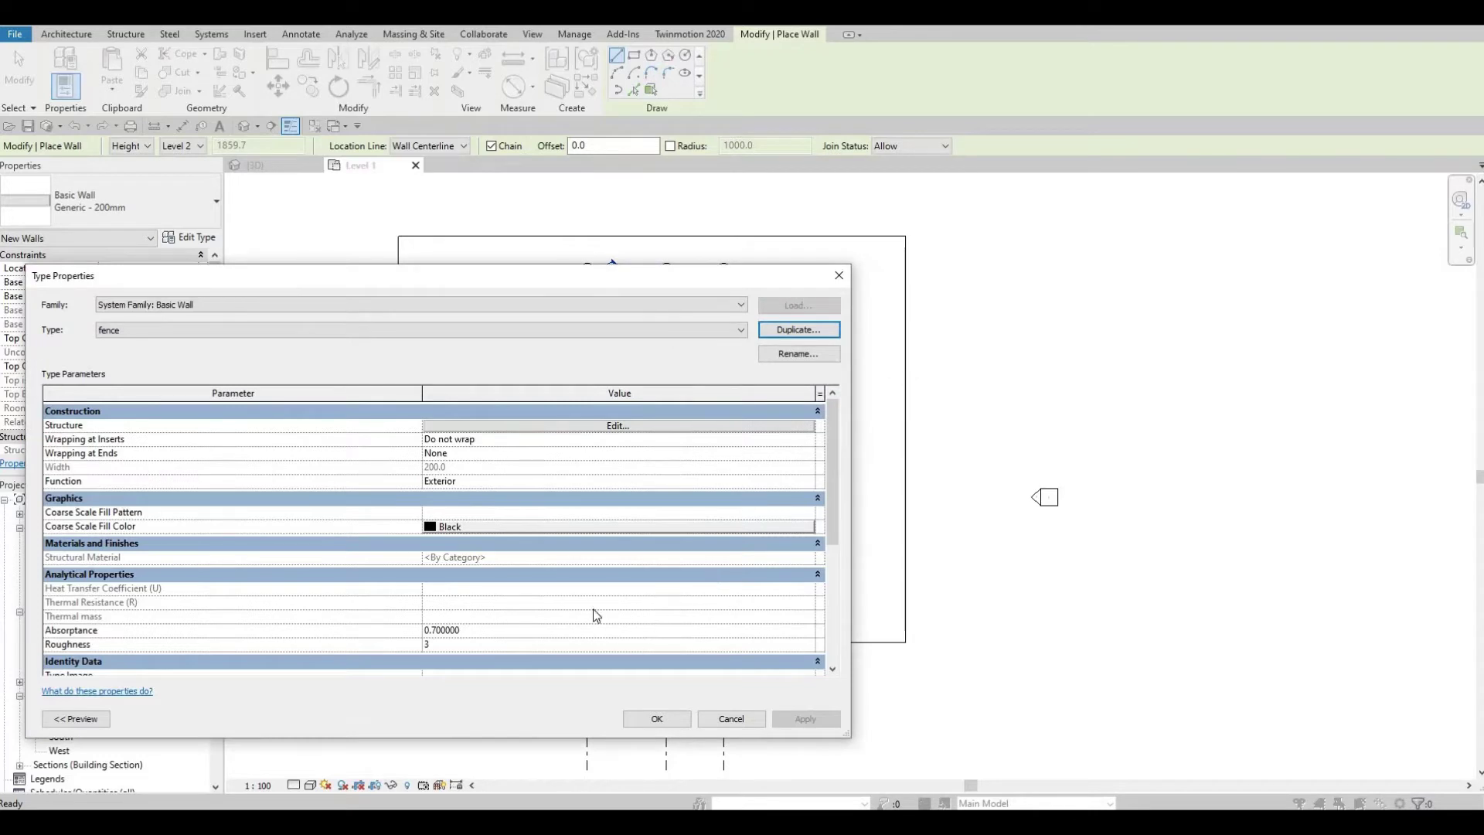
left_click(656, 718)
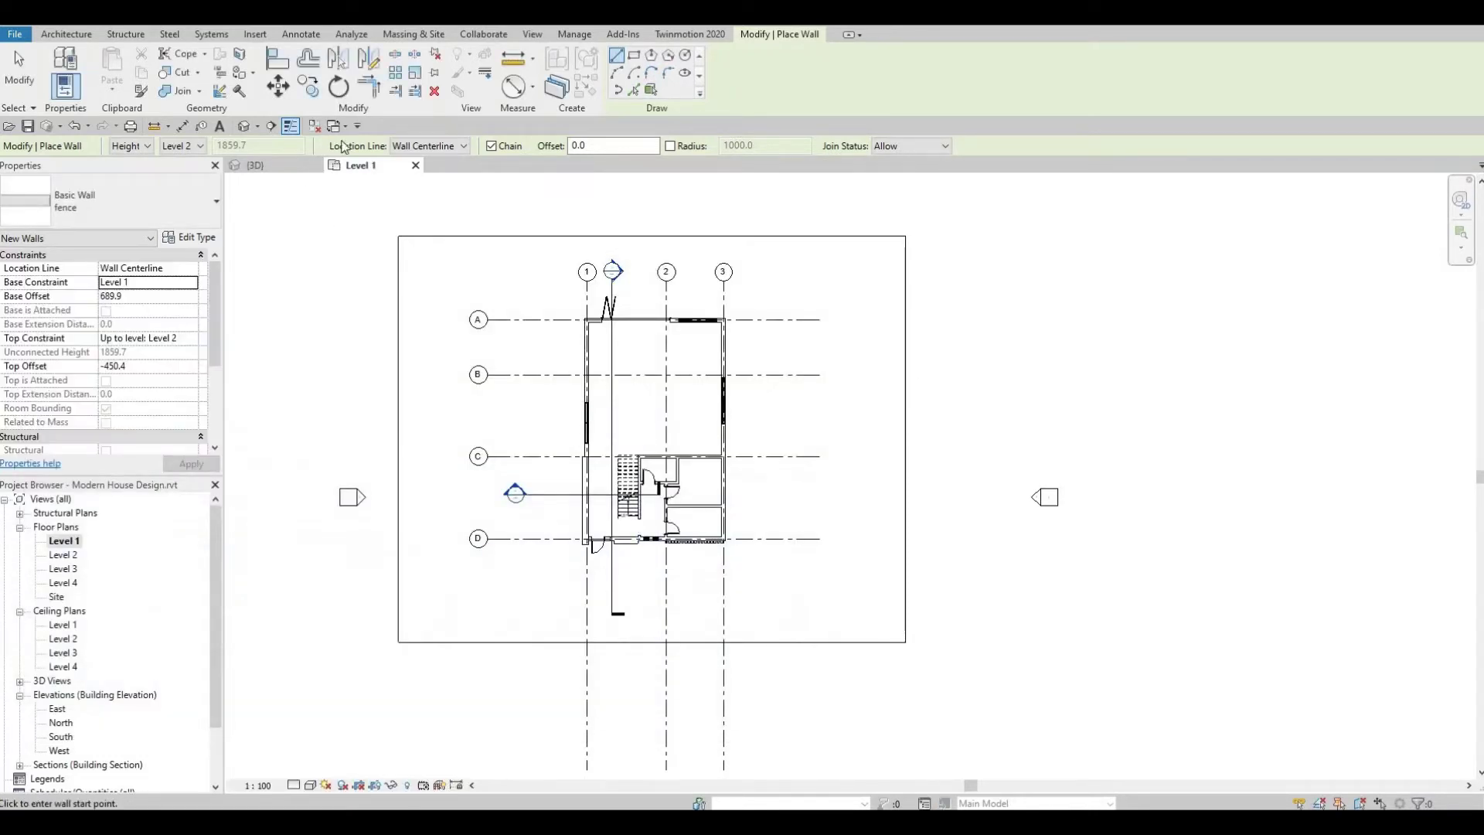
- Give the fence wall a base offset of 0, an Unconnected top constraint and an unconnected height of 2000 mm
left_click(156, 298)
type("0")
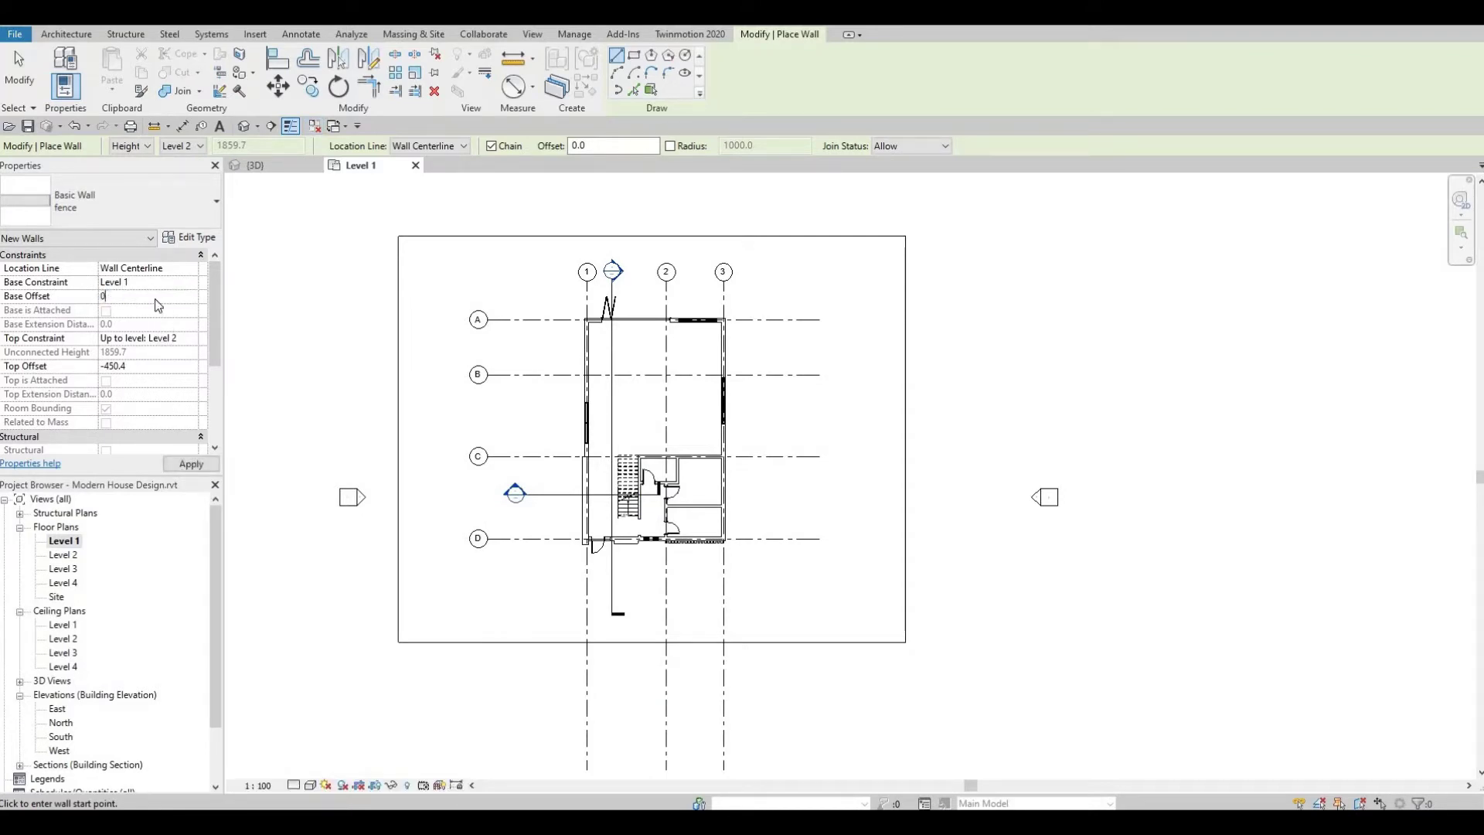
key("Return")
left_click(179, 341)
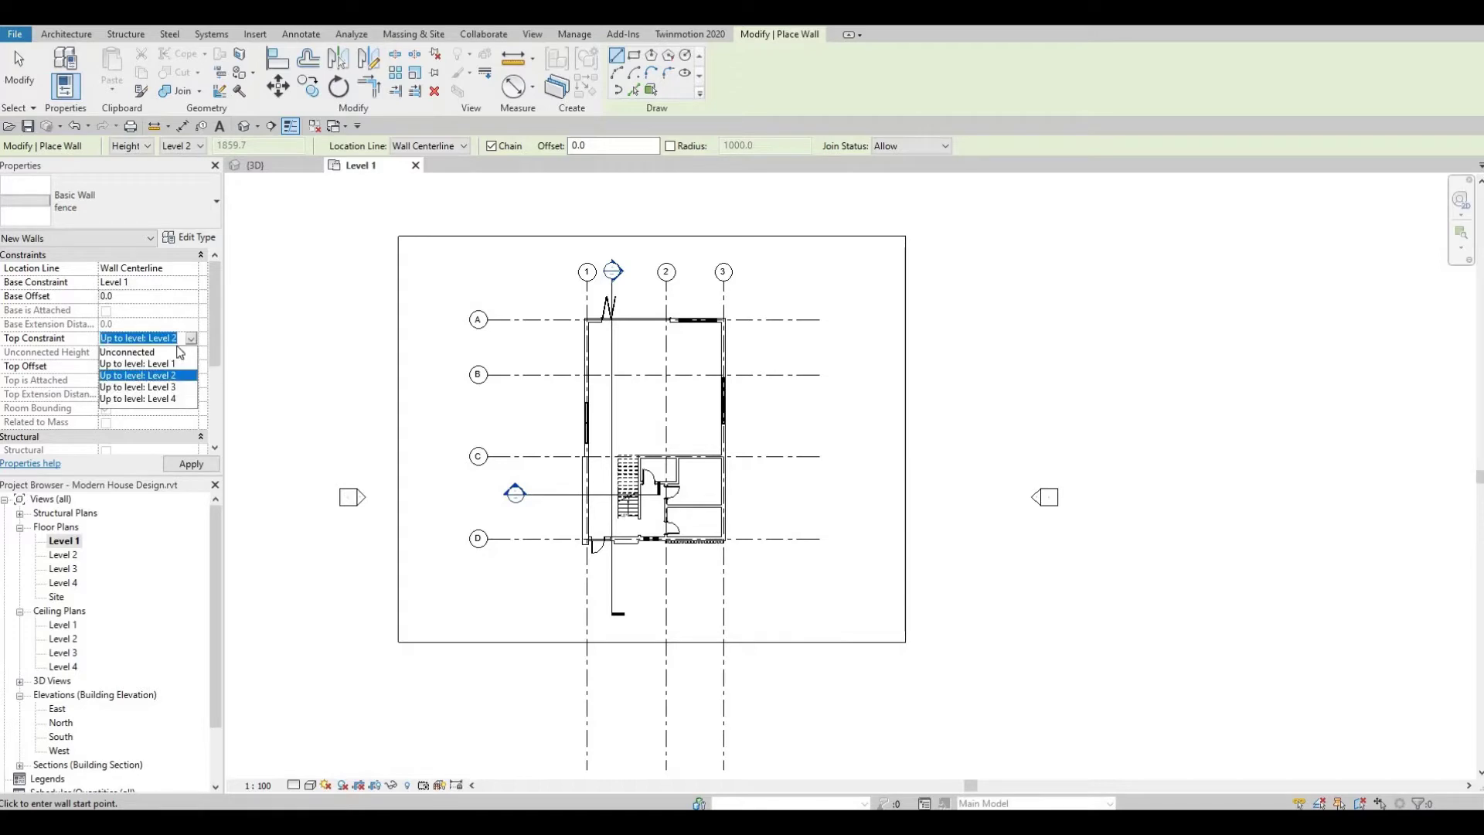
left_click(147, 353)
left_click(145, 356)
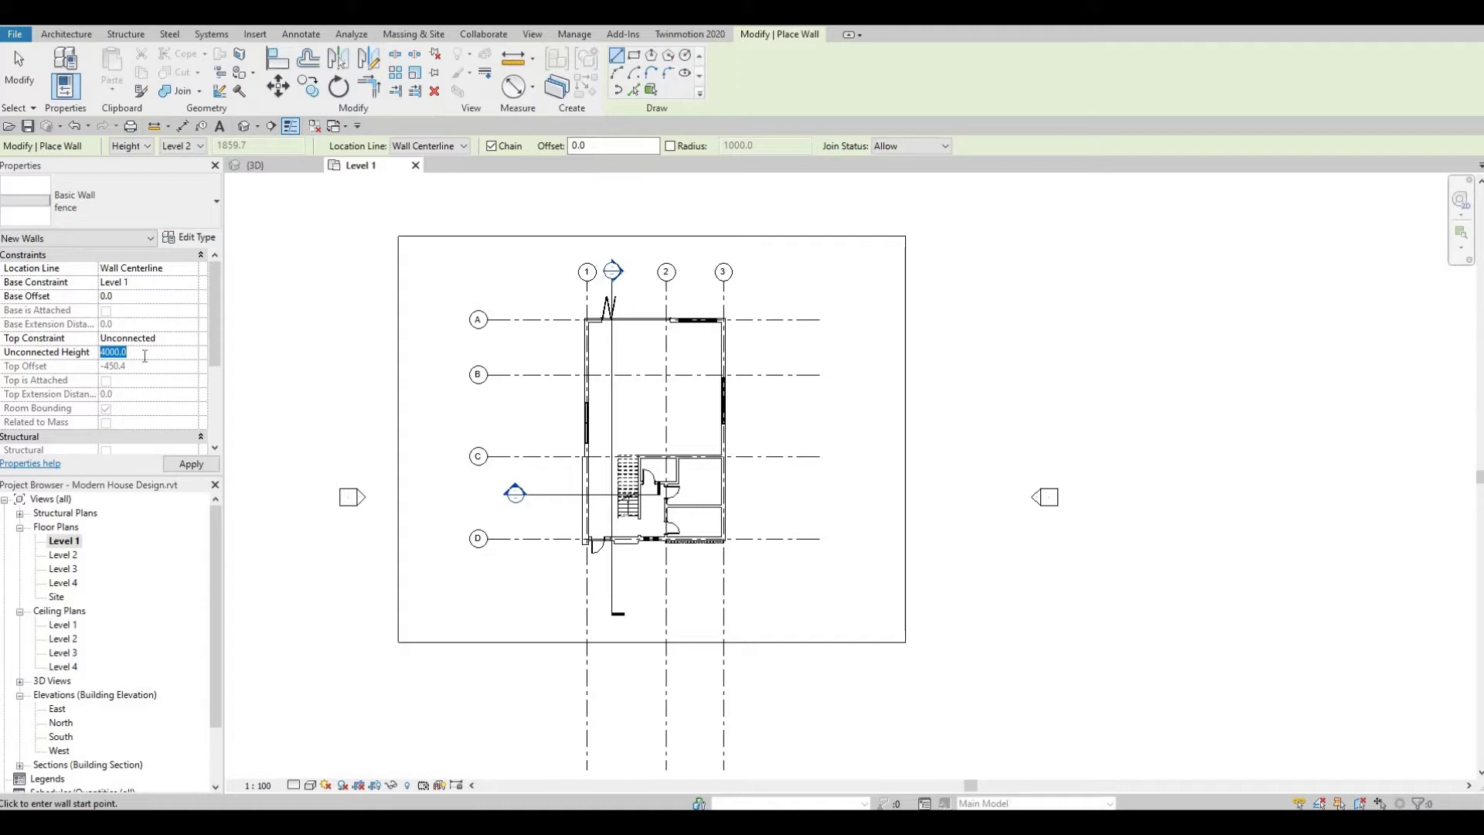
type("2")
key("Return")
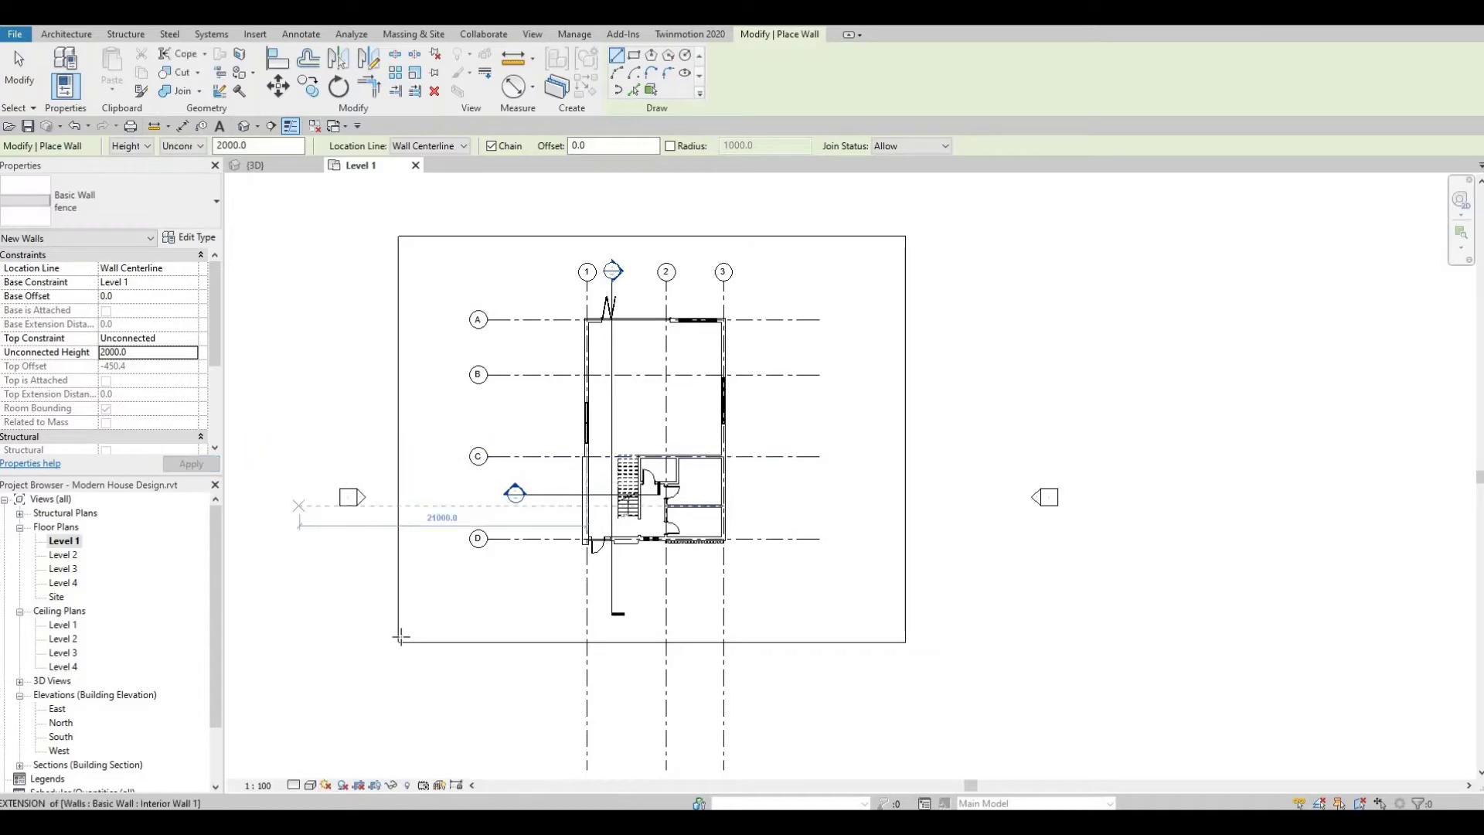
- Draw the fence walls along the west, north and east edges of the ground floor, leaving the south side open
left_click(397, 641)
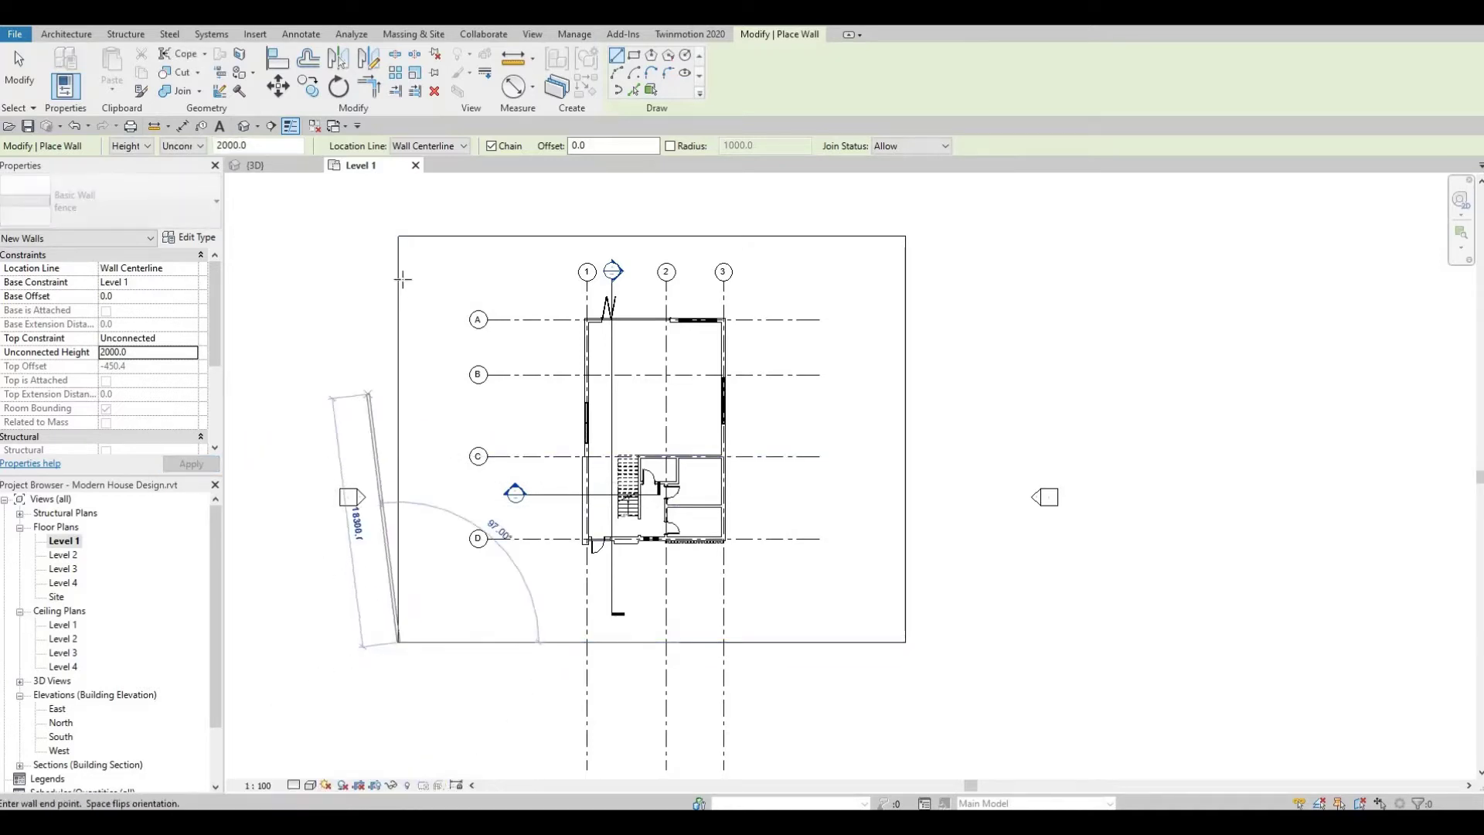
left_click(398, 236)
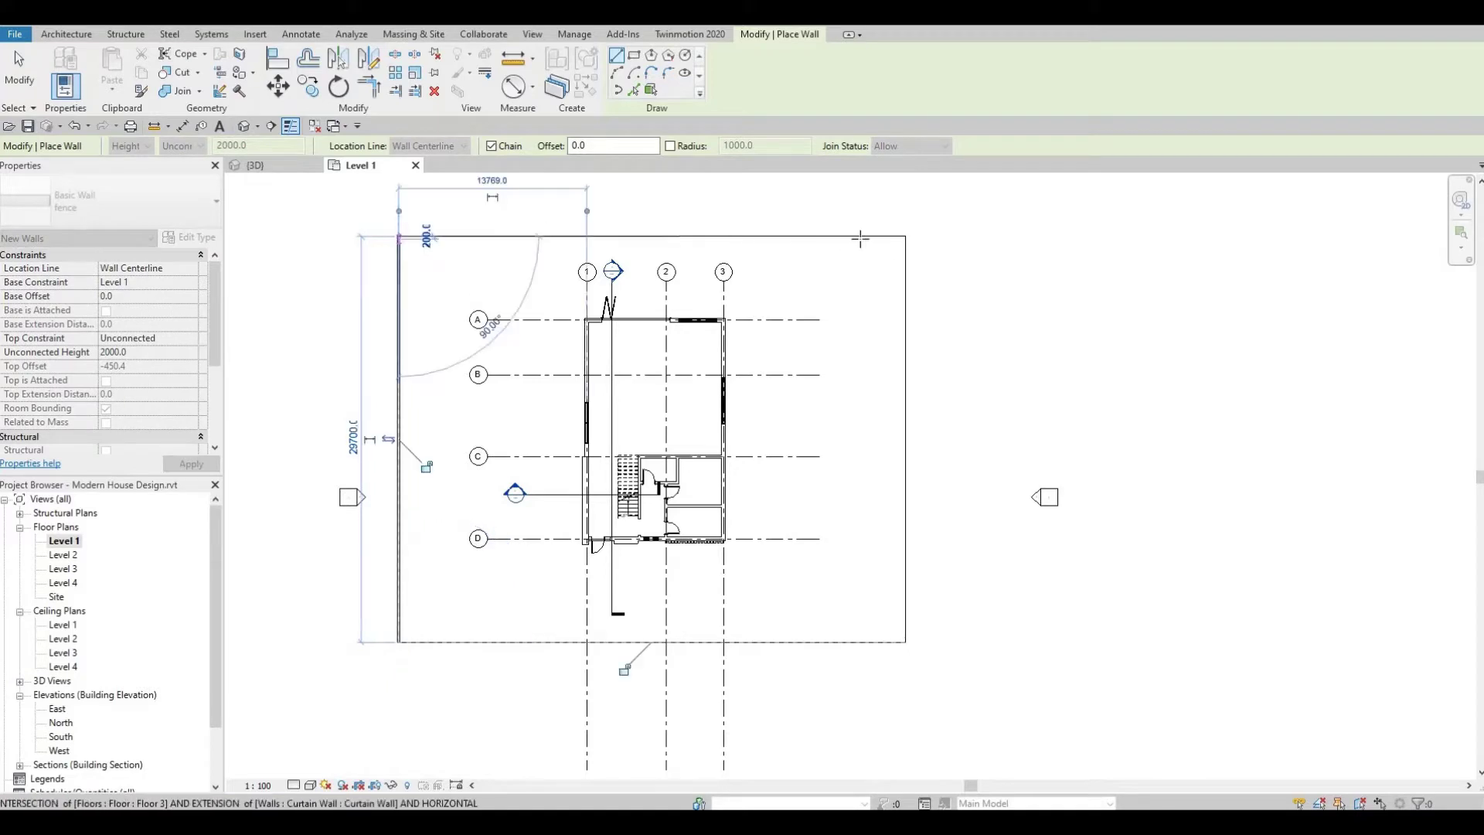
left_click(906, 236)
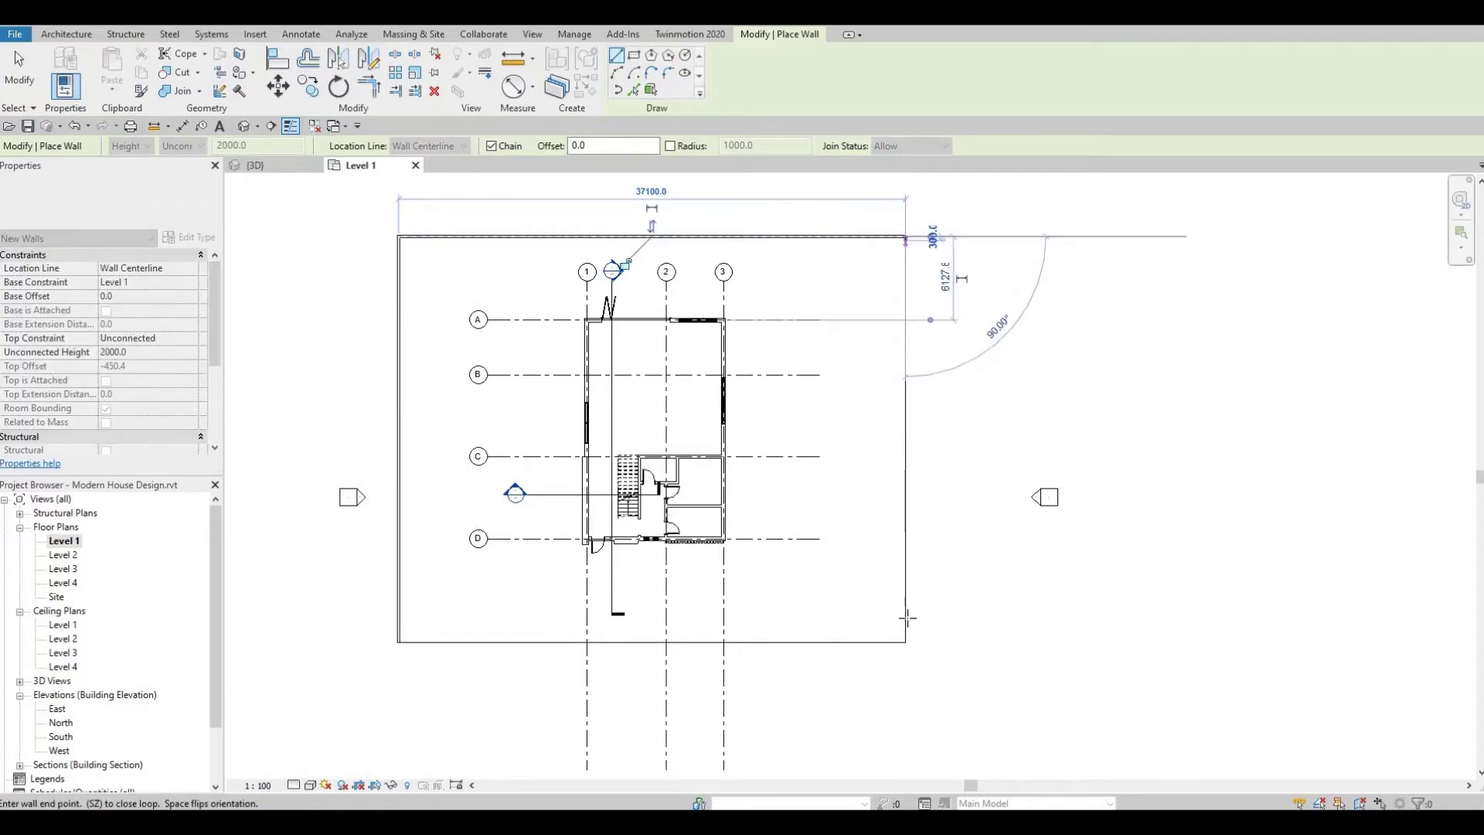
left_click(906, 642)
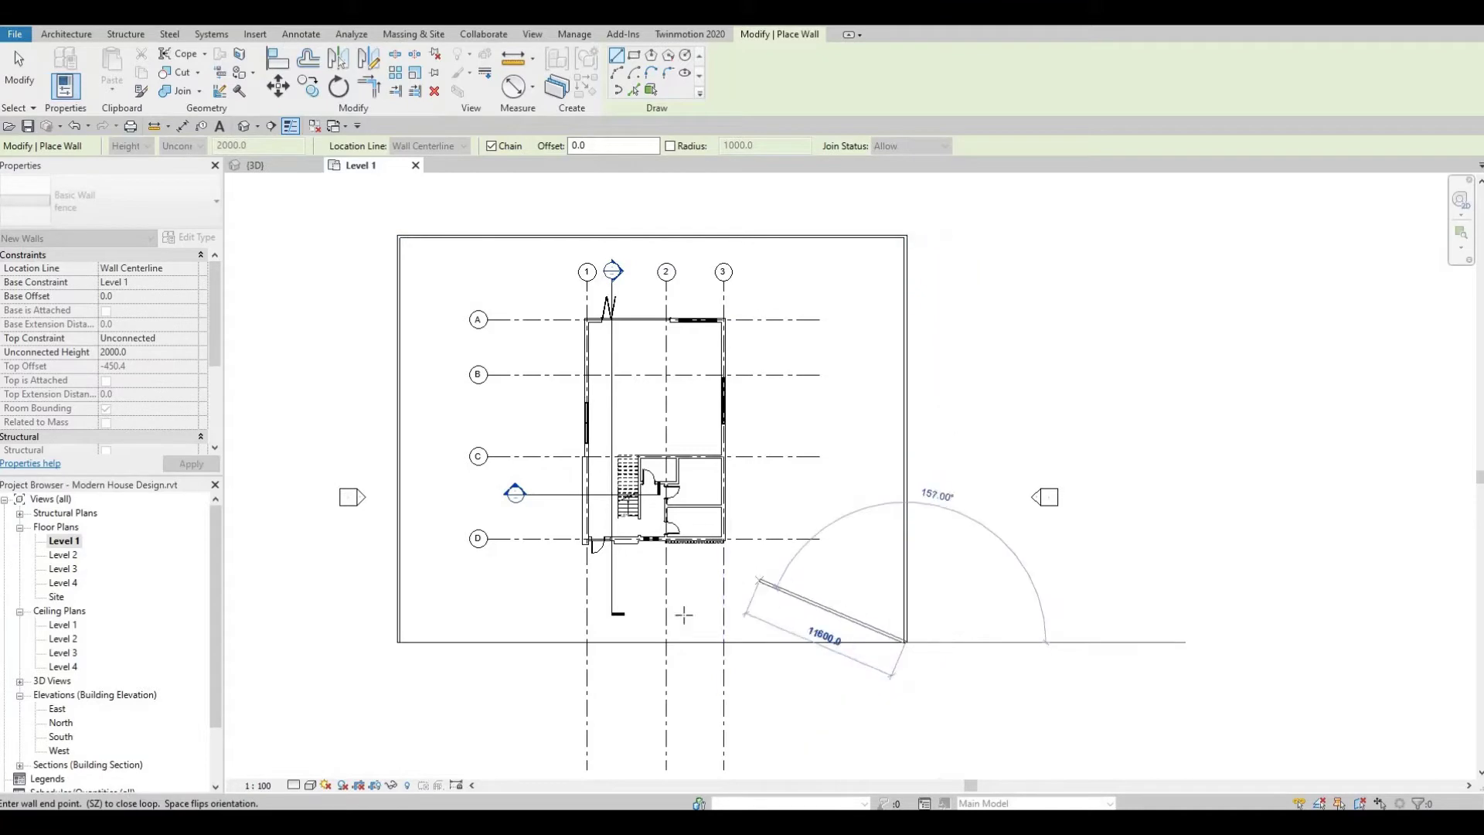
key("Escape")
key("Escape")
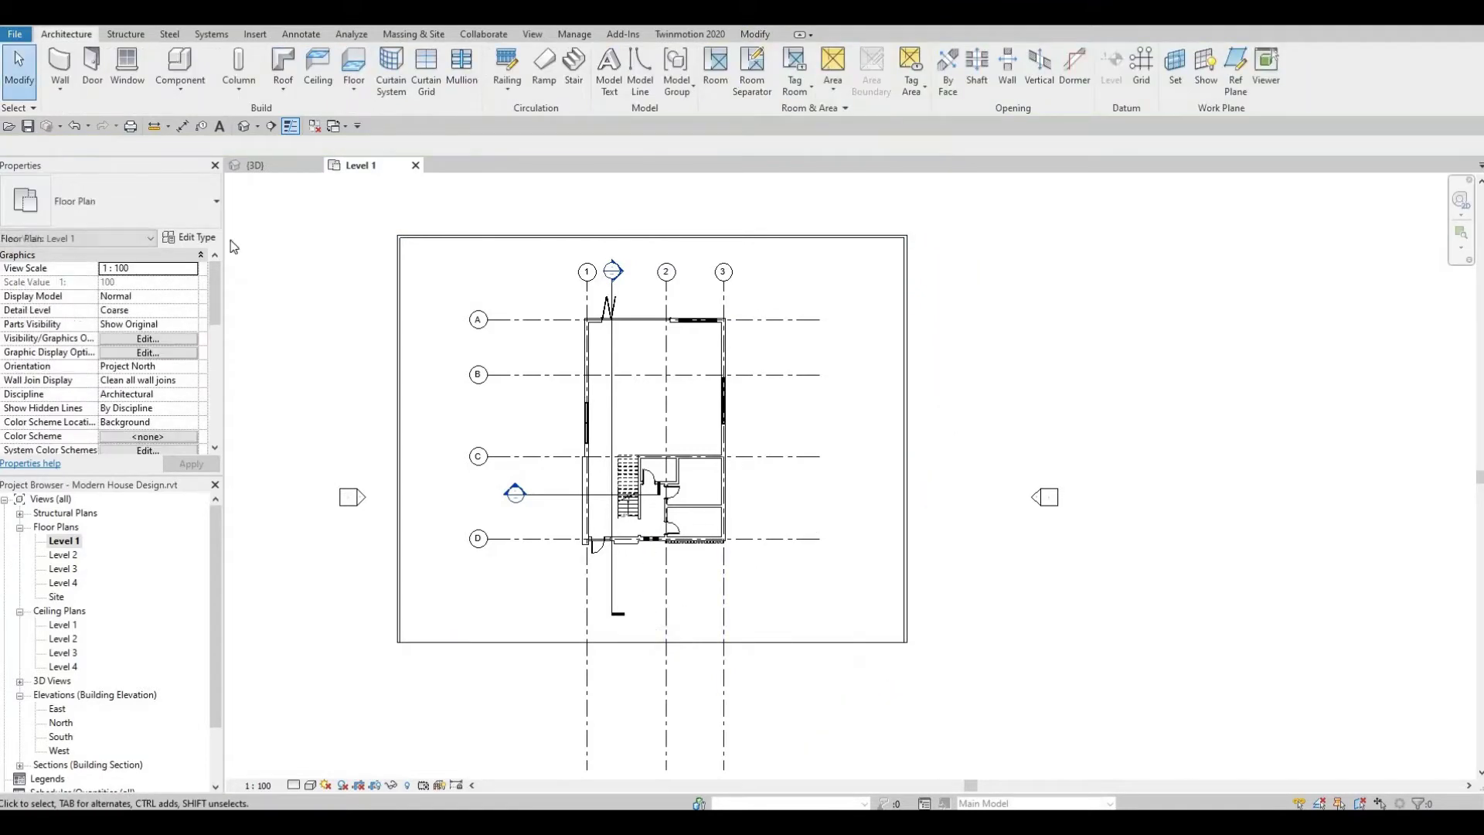
- Examine the new fence around the house from several angles in the 3D view
left_click(267, 168)
middle_click_drag(573, 443, 563, 369, "shift")
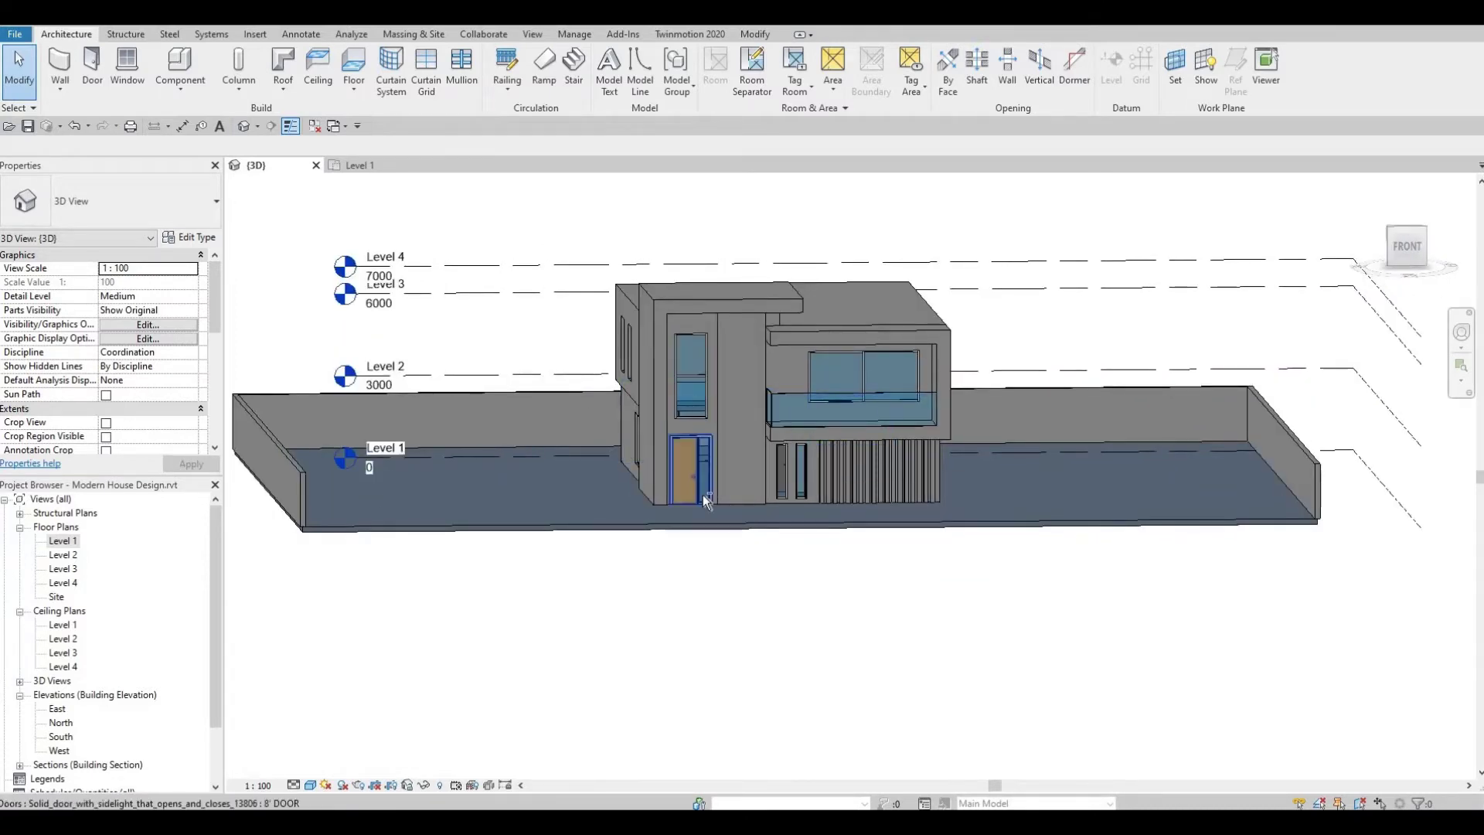
scroll(703, 495, "up", 3)
middle_click_drag(703, 495, 1101, 398, "shift")
scroll(719, 558, "down", 2)
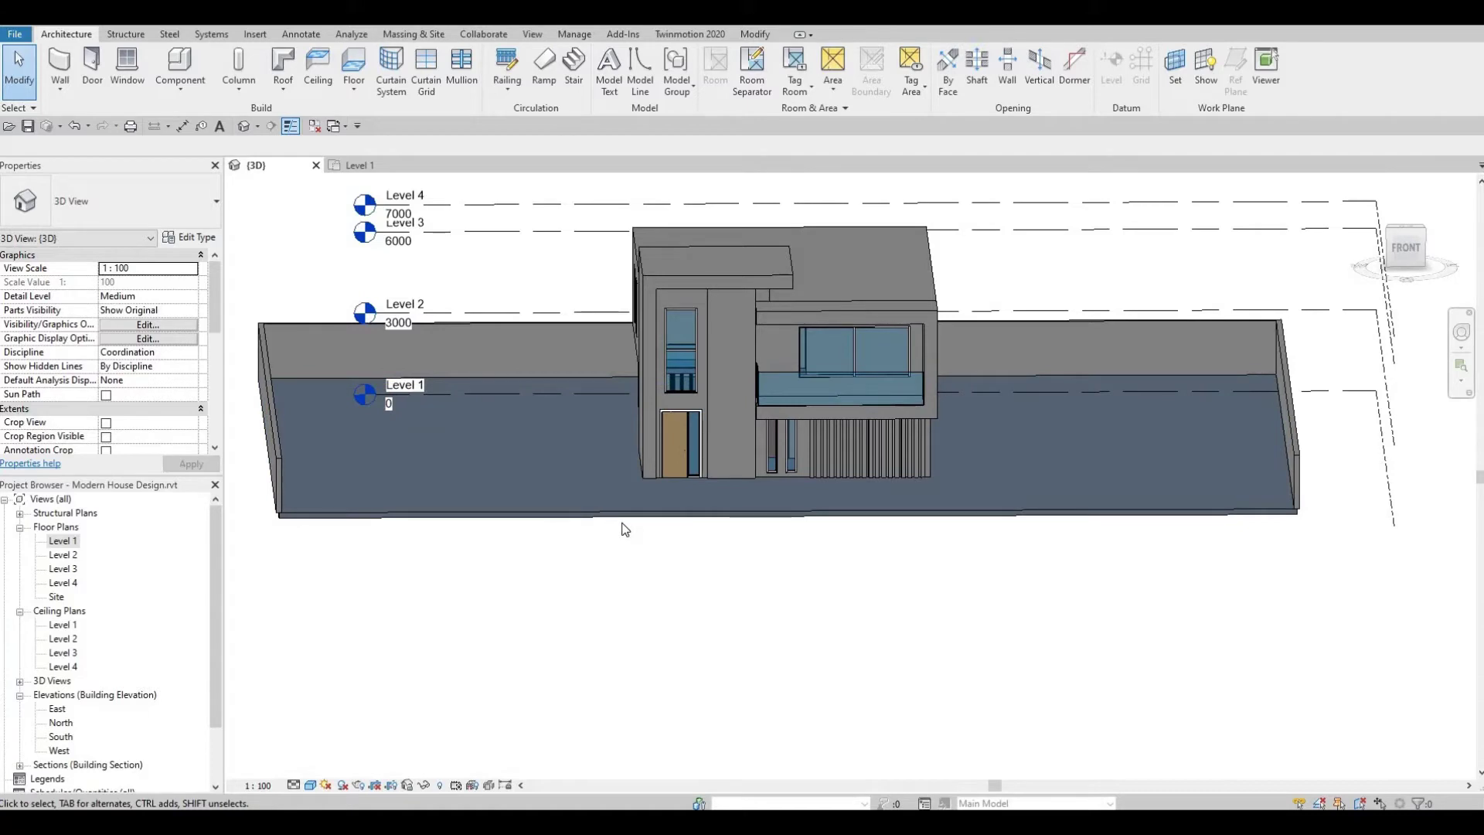
- In the Level 1 plan, place another bifold door like the existing one in the grid 1 wall, centred 3000 mm from grid A
double_click(63, 541)
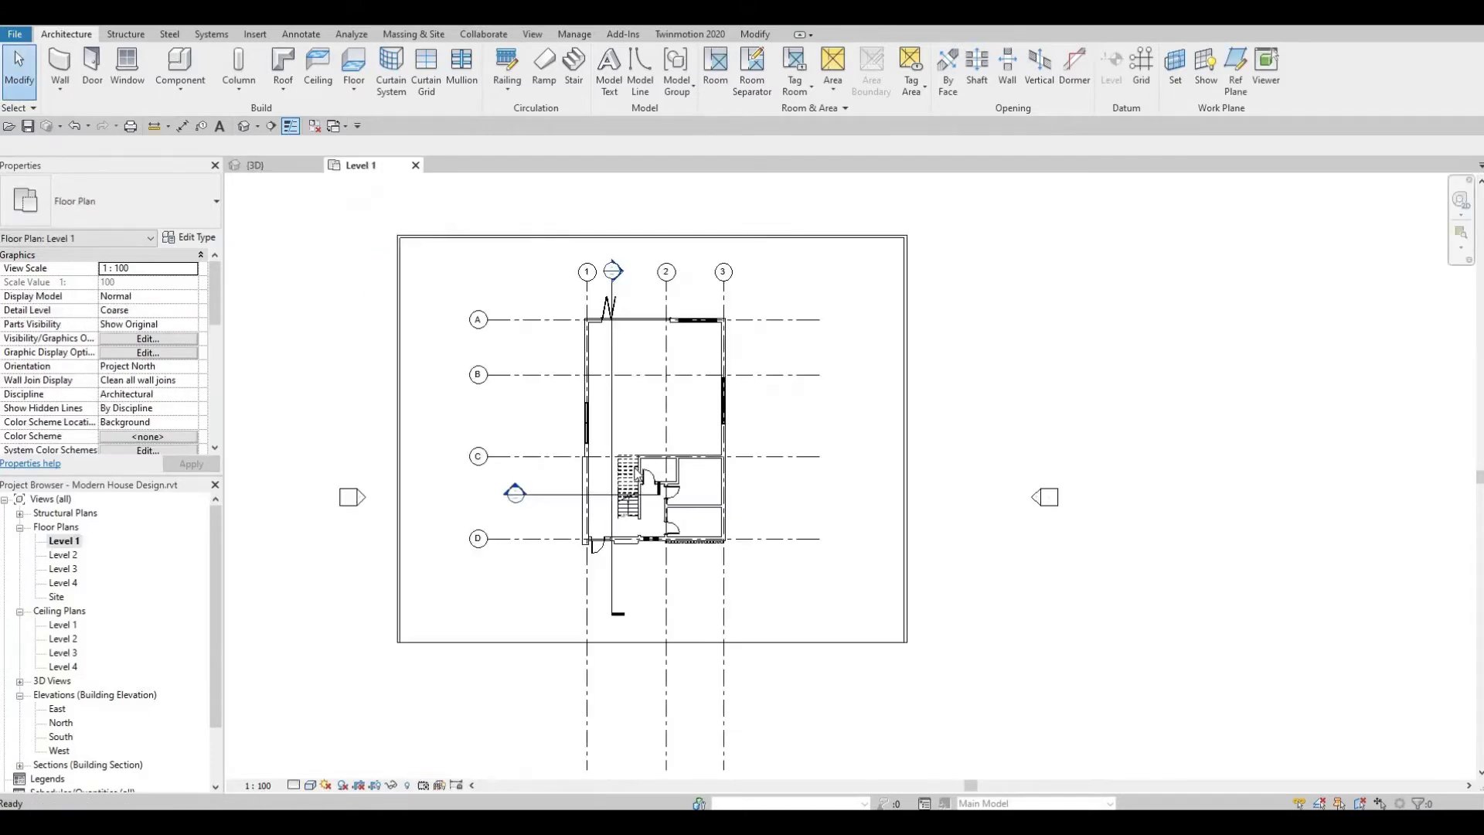
scroll(632, 377, "up", 3)
scroll(633, 378, "up", 2)
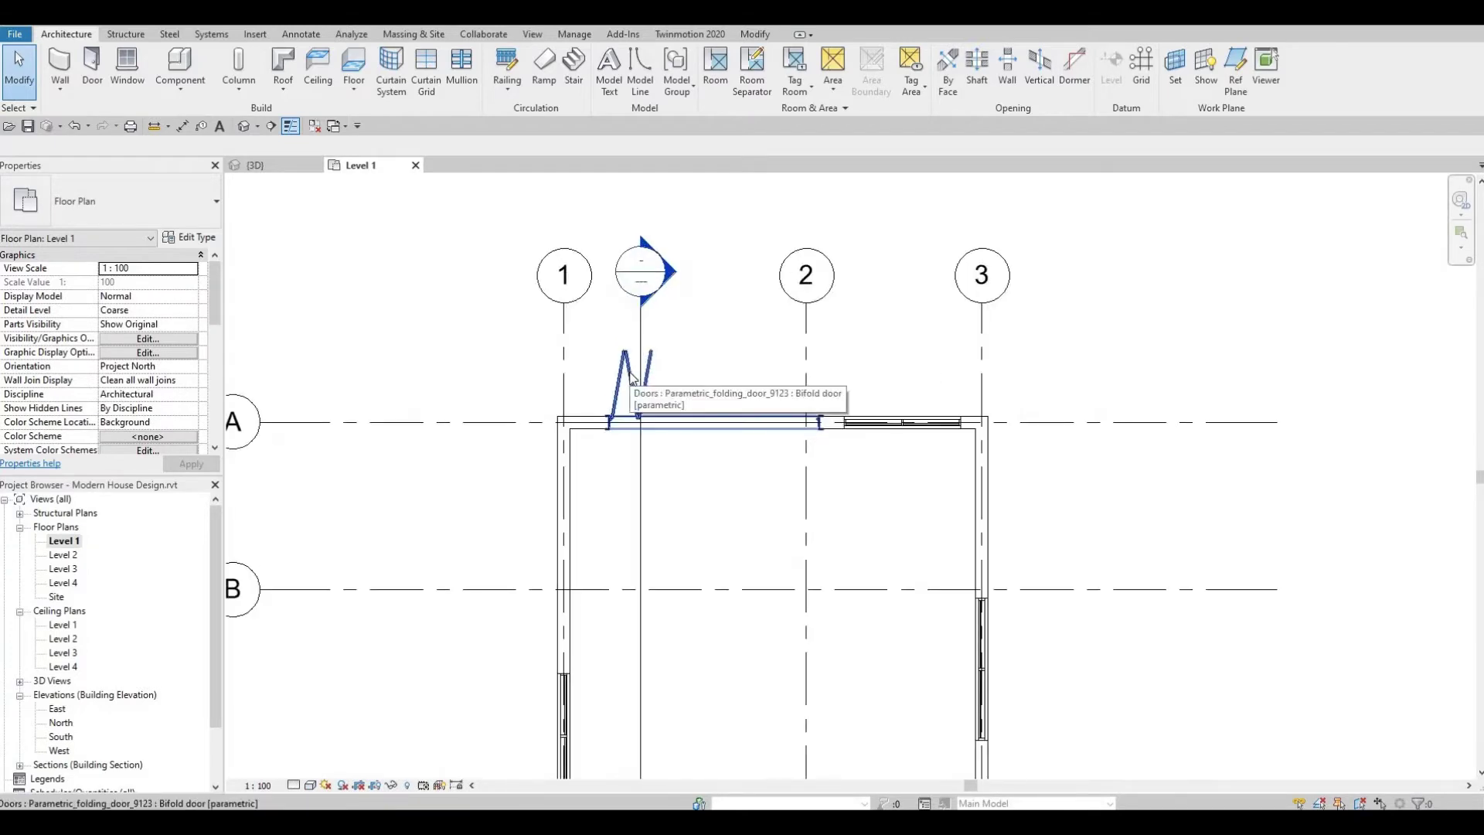
left_click(629, 375)
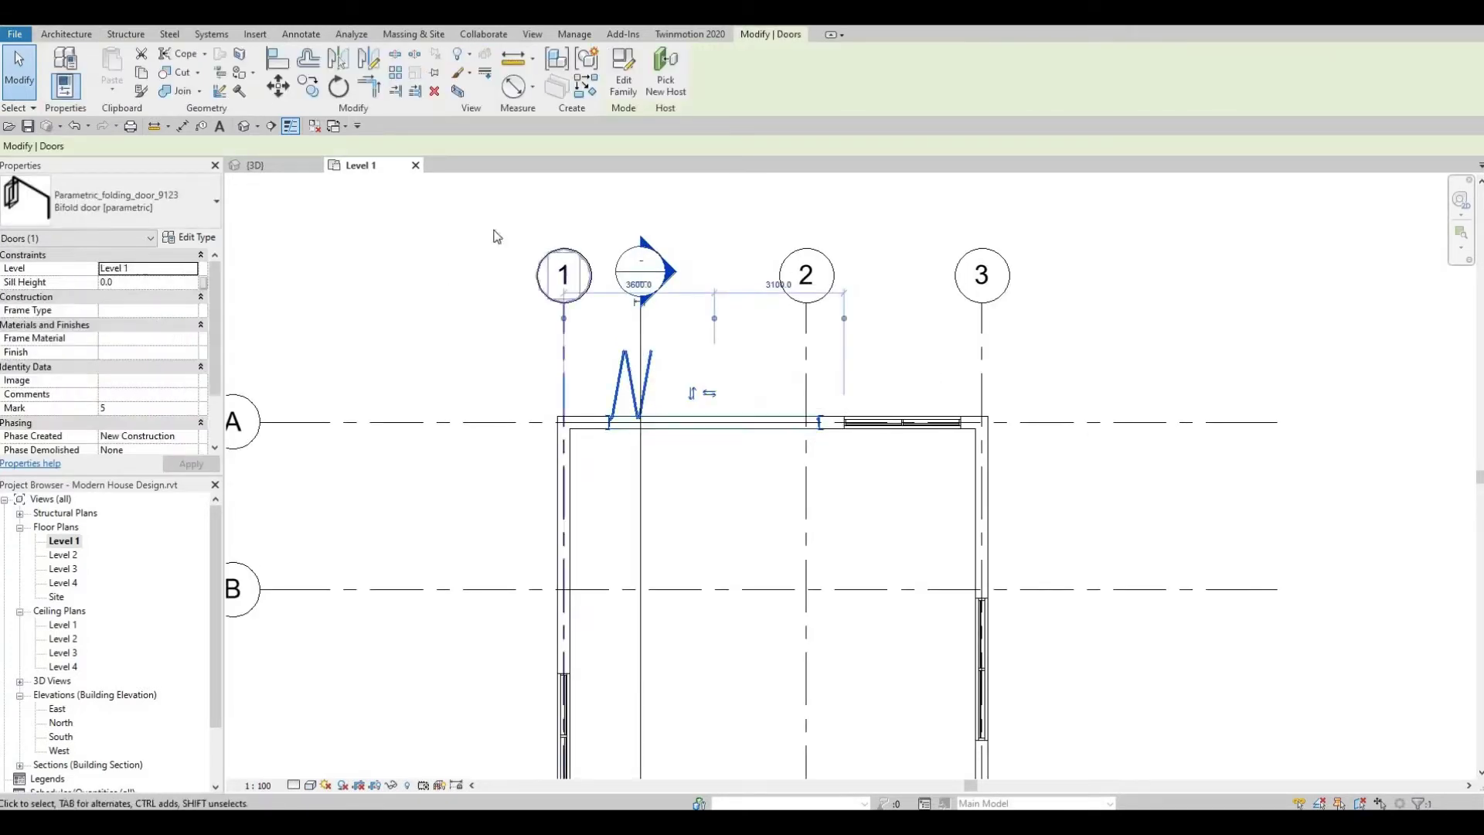
left_click(586, 86)
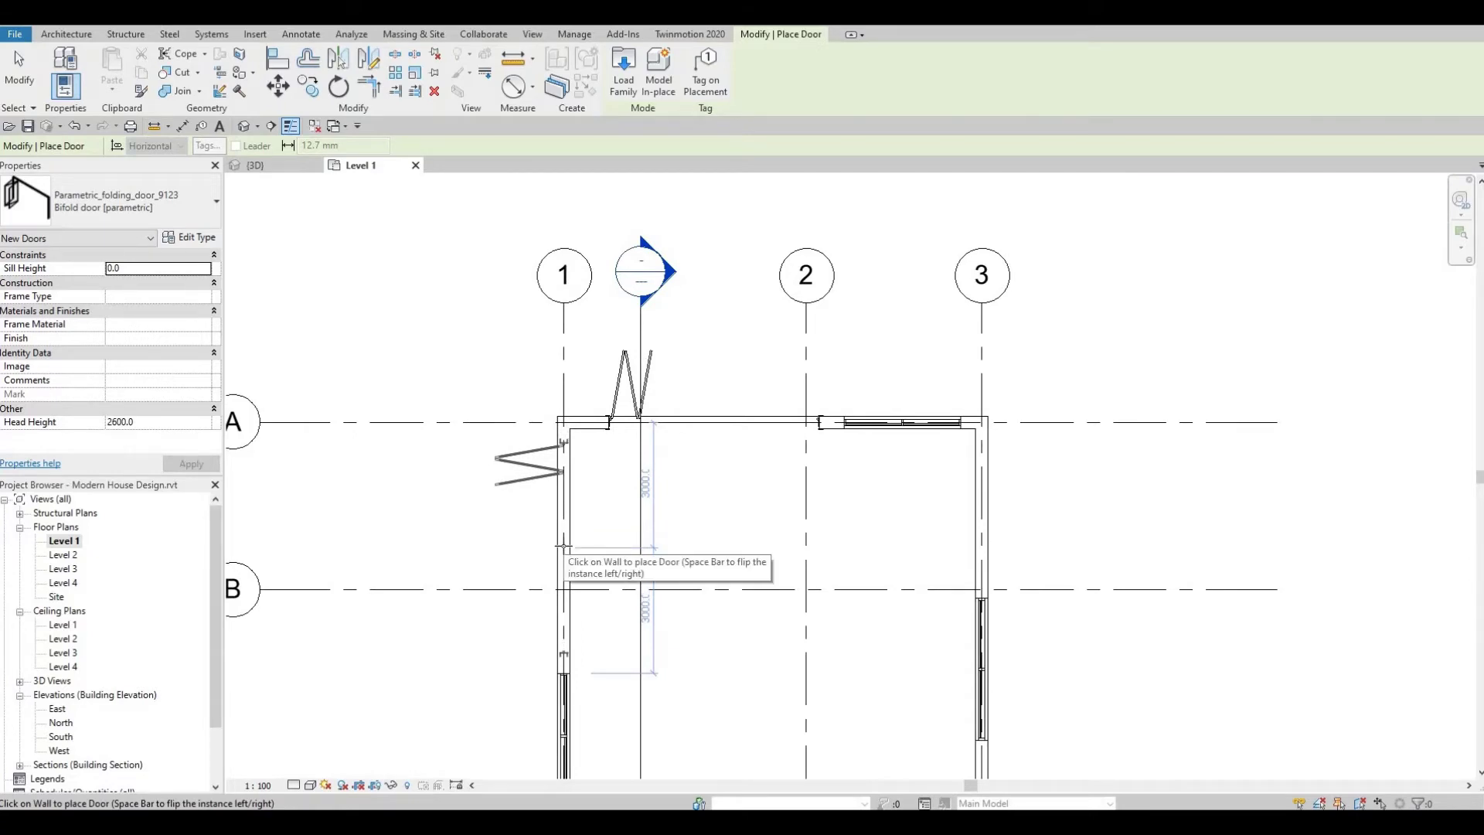
left_click(563, 464)
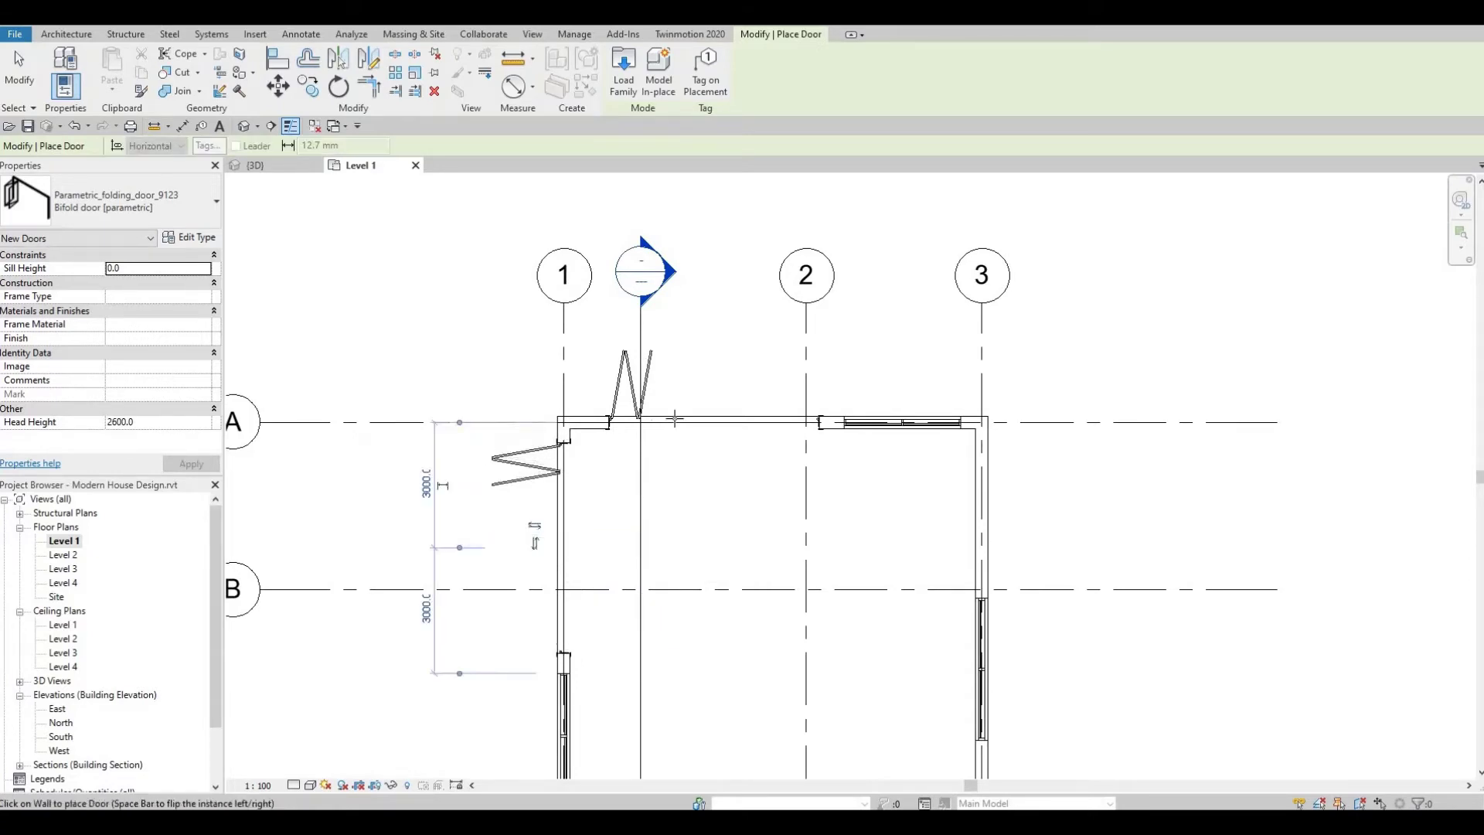
- Delete the original bifold door in the grid A wall
left_click(625, 379)
key("Escape")
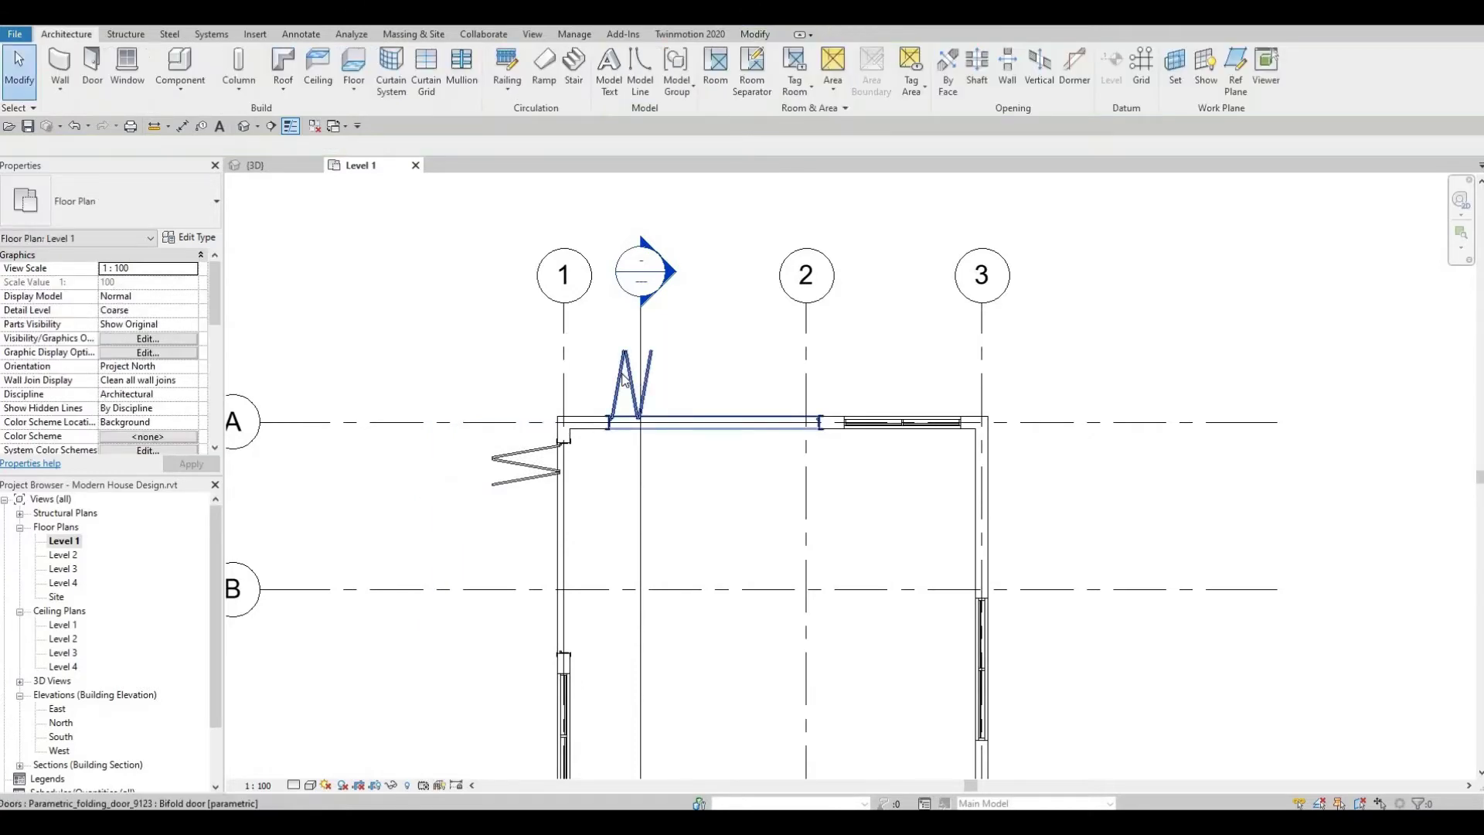
left_click(625, 379)
key("Delete")
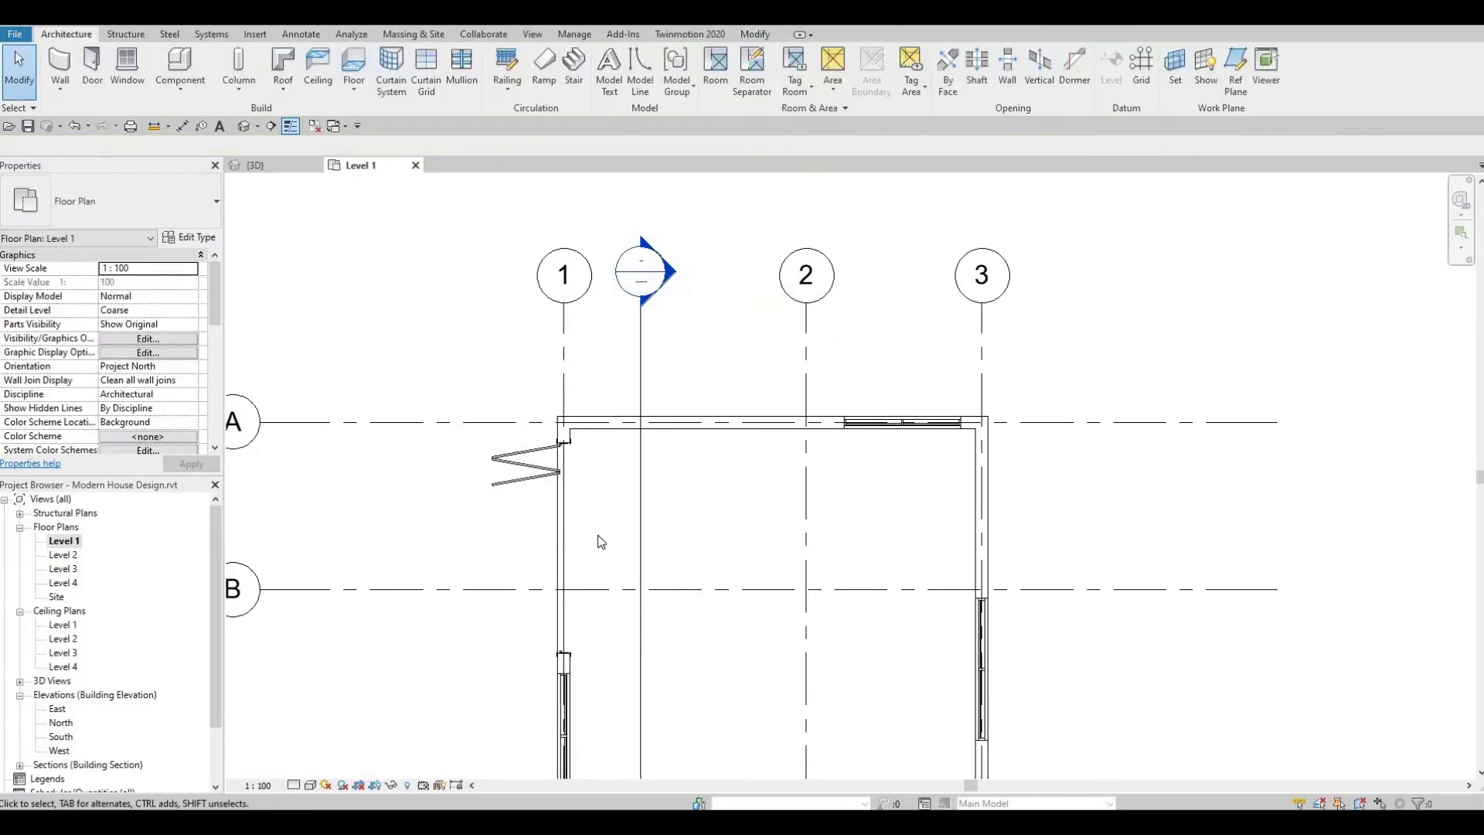
- Place a camera in the Level 1 plan near the southwest fence corner, aimed diagonally across the house at the grid A wall
middle_click_drag(620, 456, 631, 355)
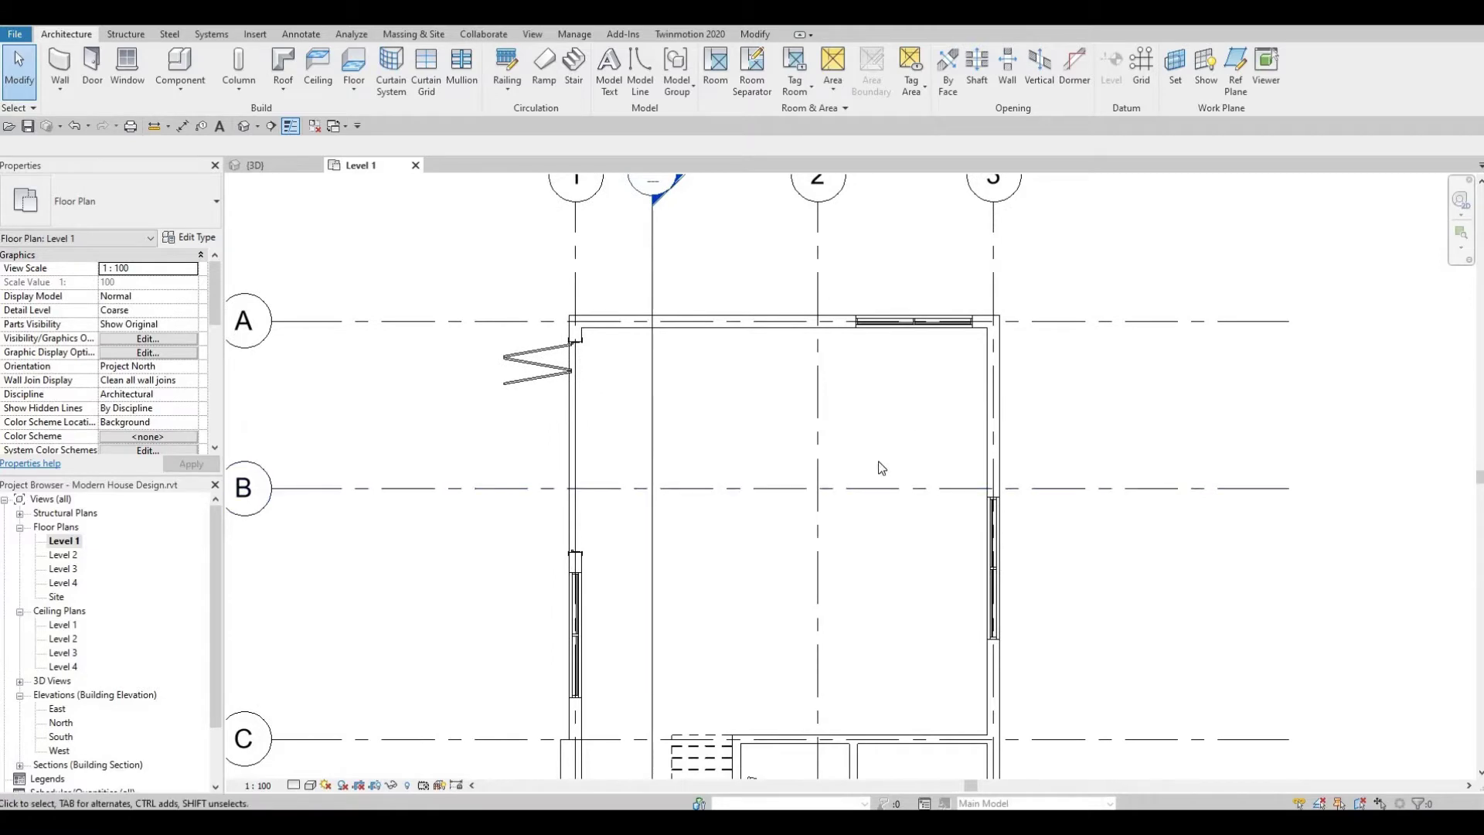
scroll(706, 606, "down", 1, "ctrl")
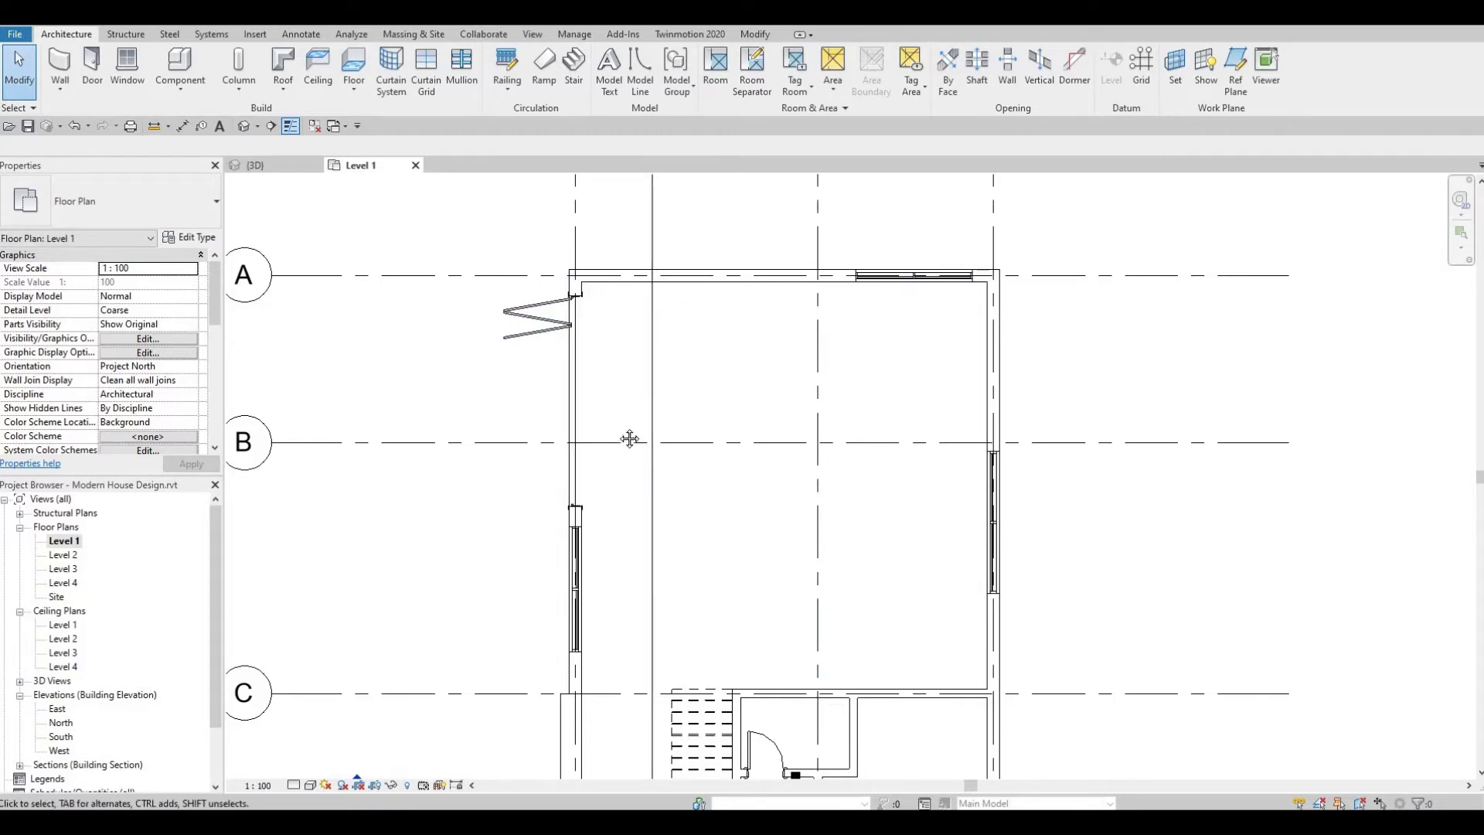
middle_click_drag(610, 430, 872, 414)
scroll(872, 414, "down", 2)
scroll(836, 437, "down", 1)
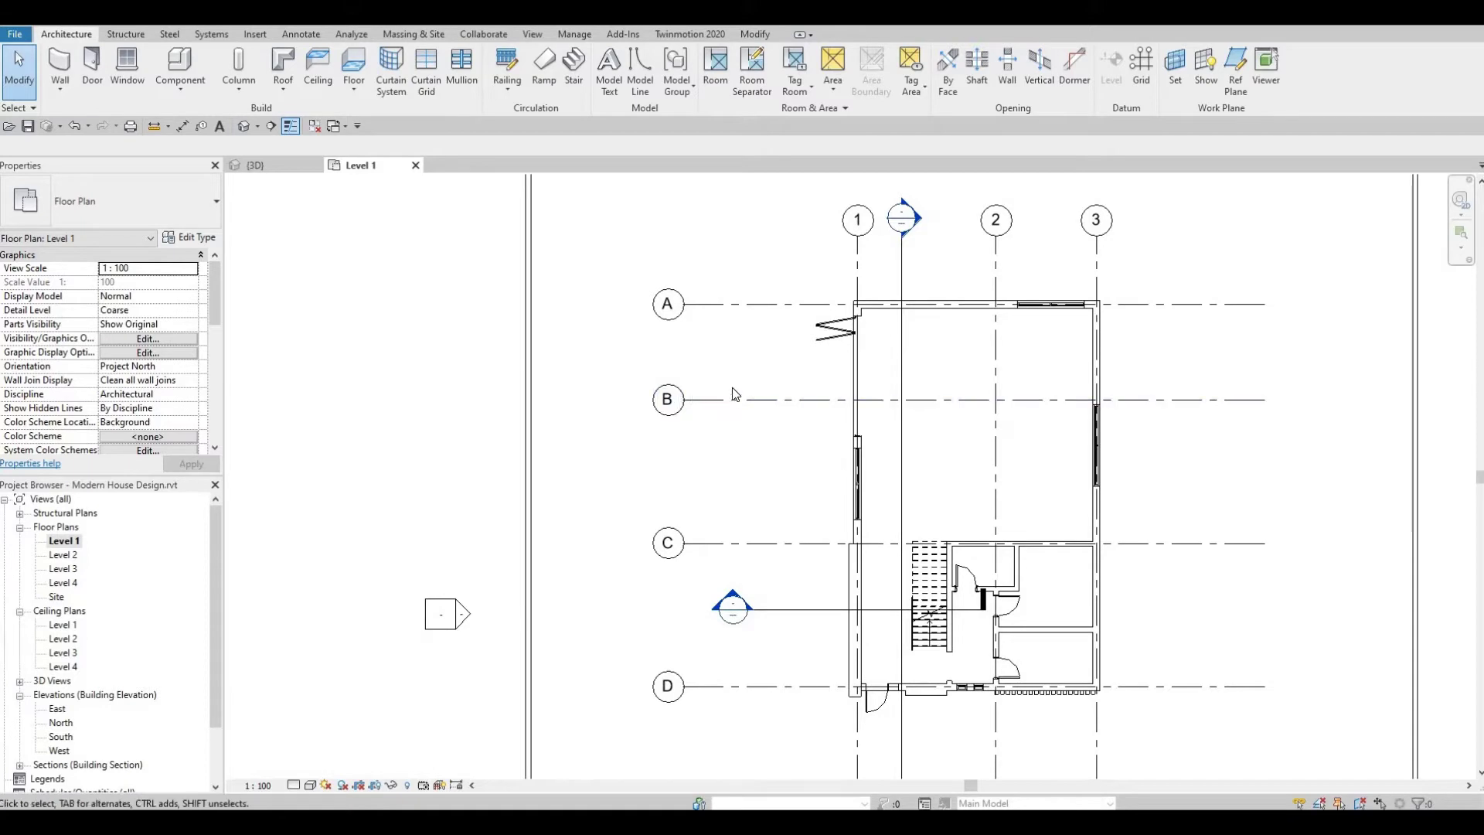
key("z")
key("f")
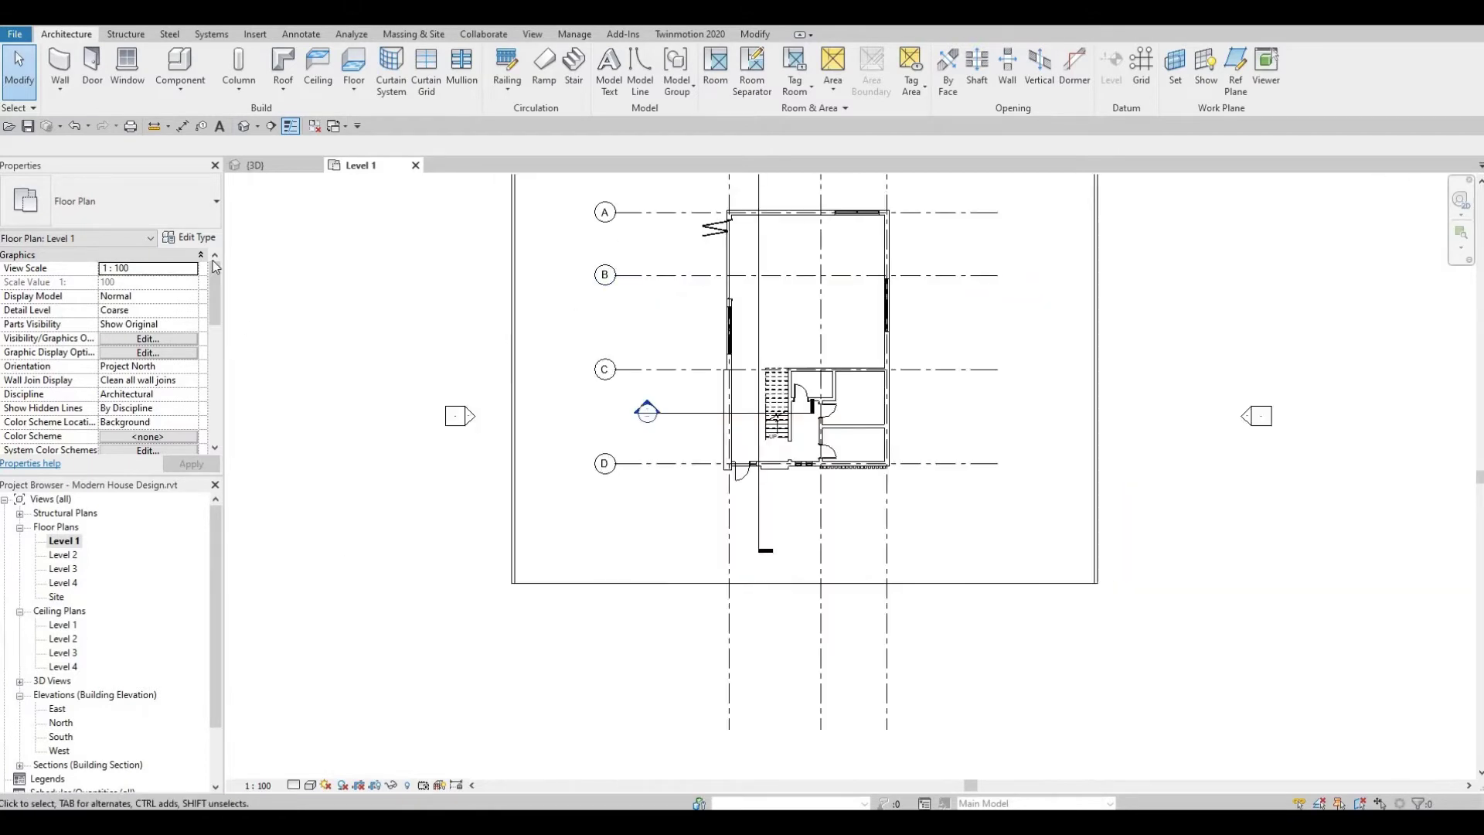
left_click(256, 127)
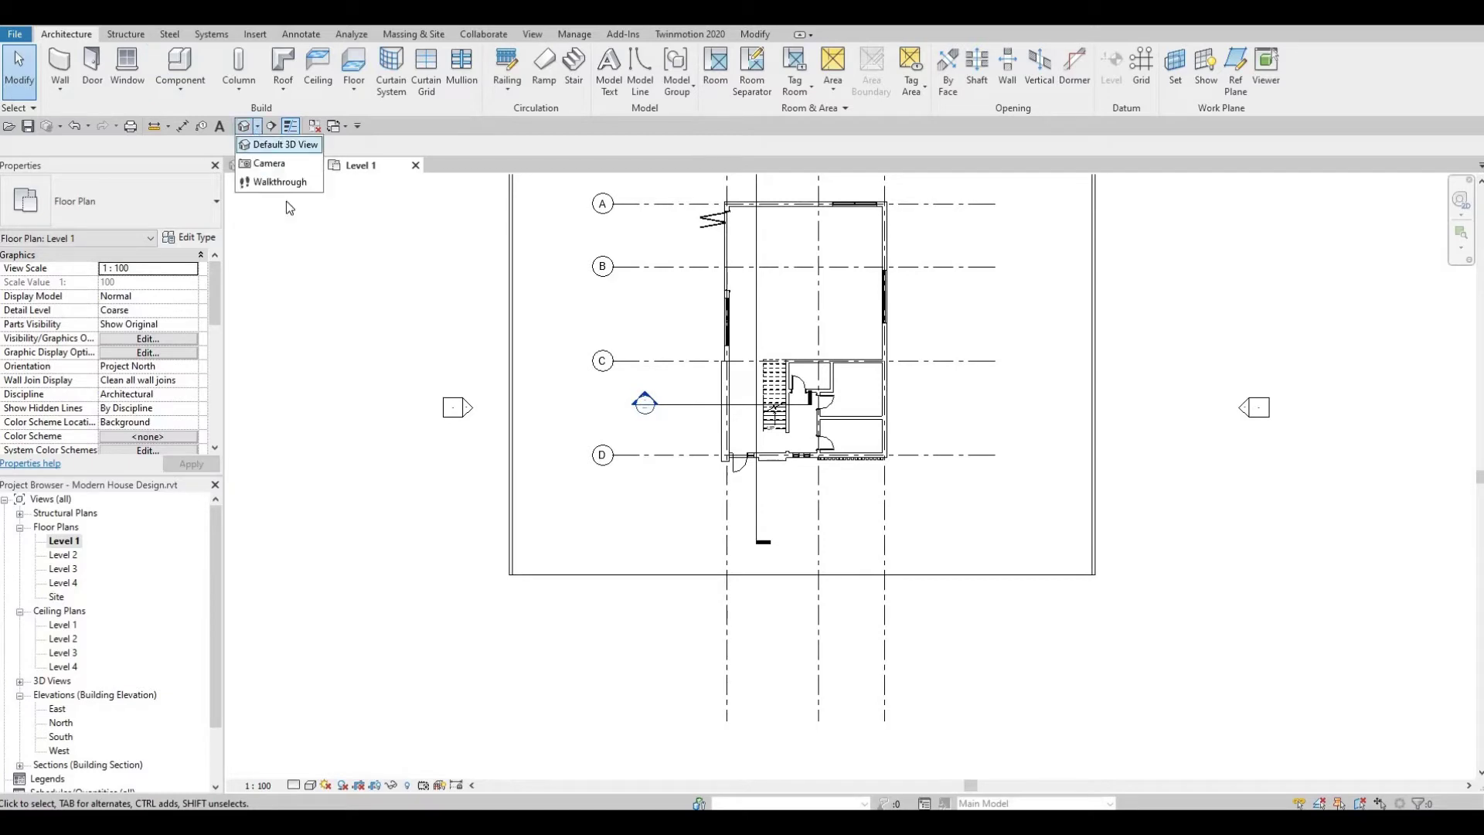
left_click(270, 161)
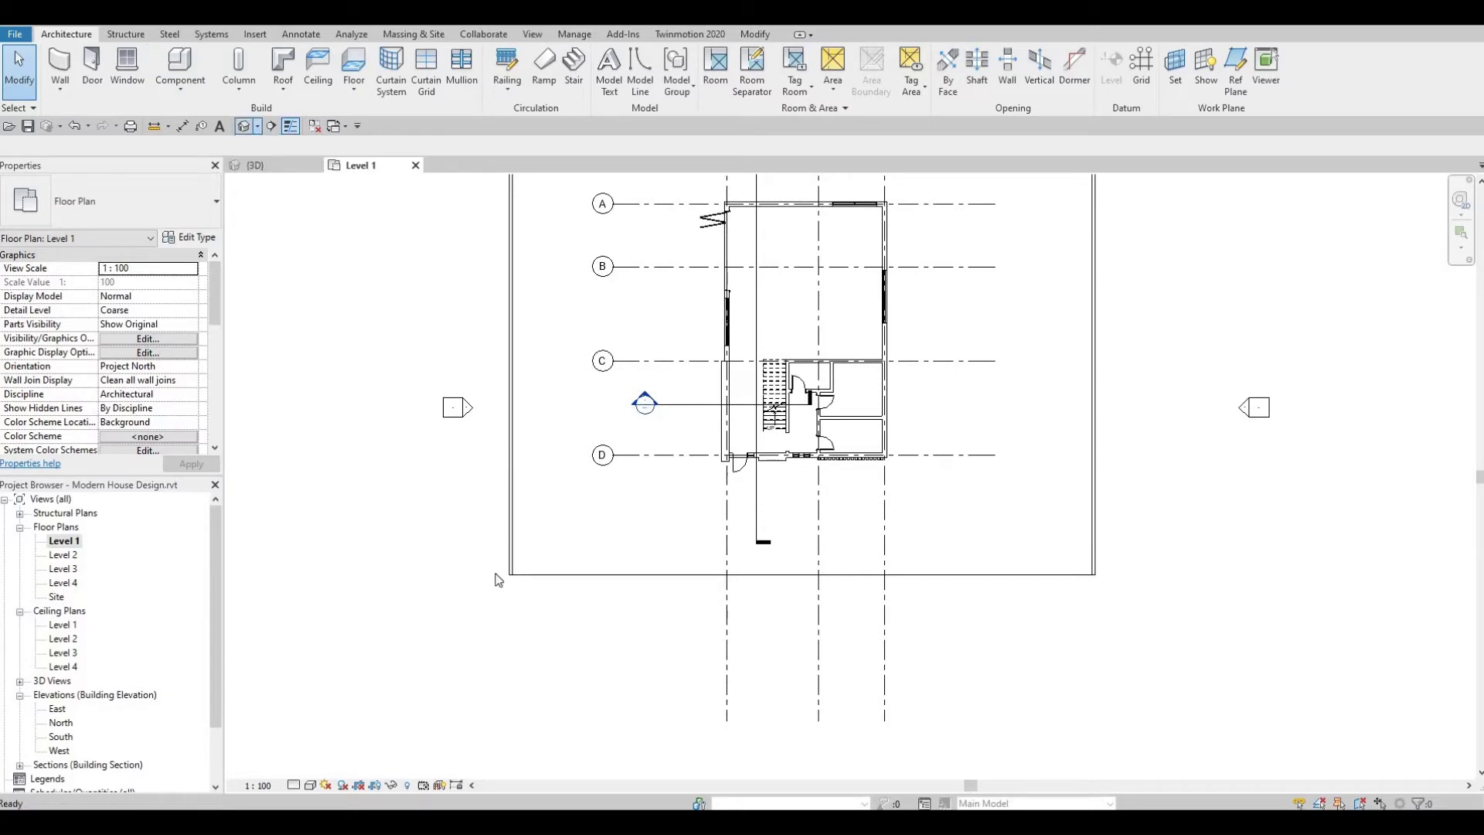
left_click(599, 567)
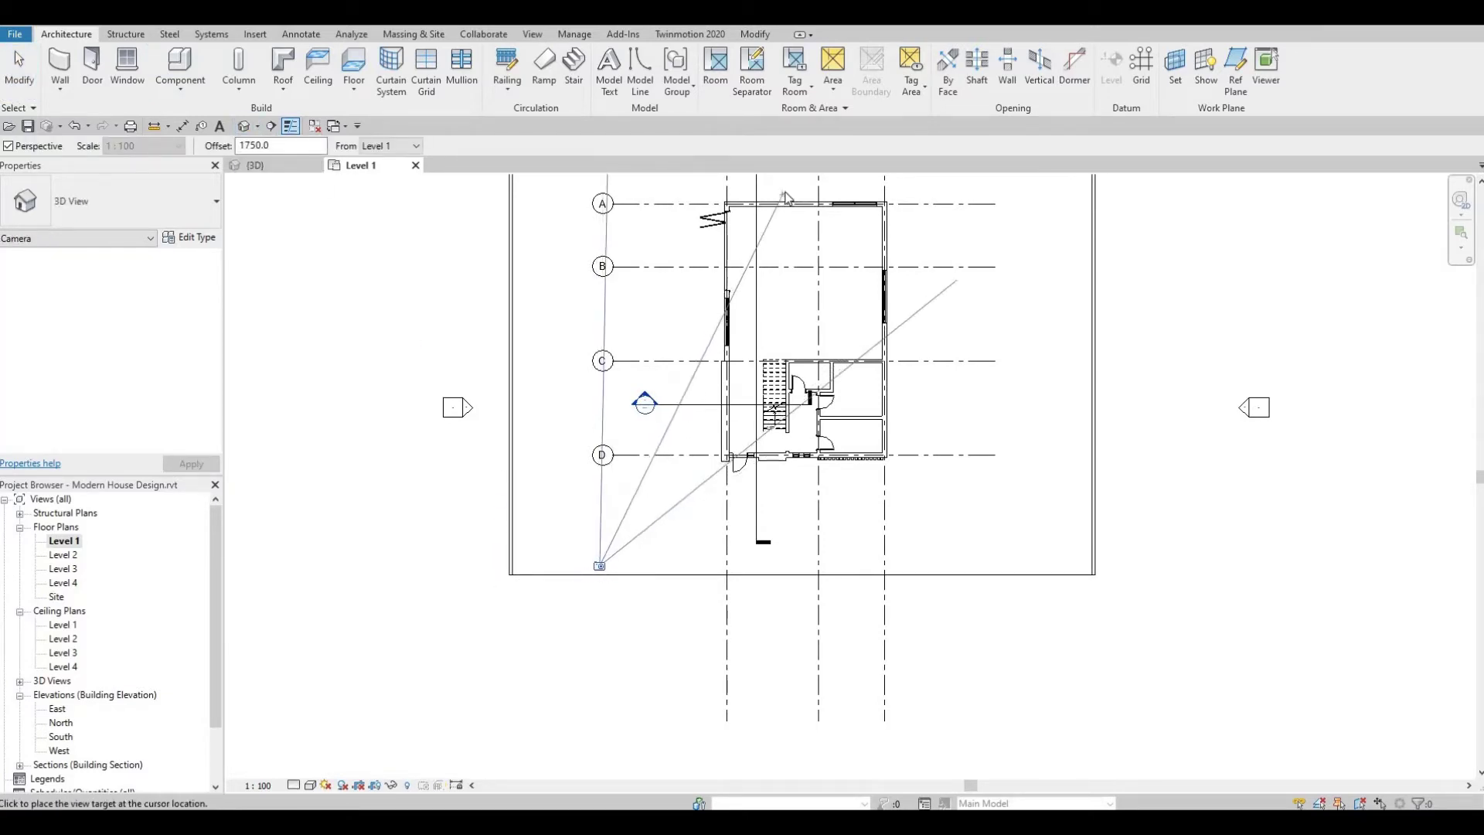
left_click(727, 321)
- Enlarge the camera view's crop region on all four sides to frame the whole house with some margin
scroll(641, 504, "down", 4)
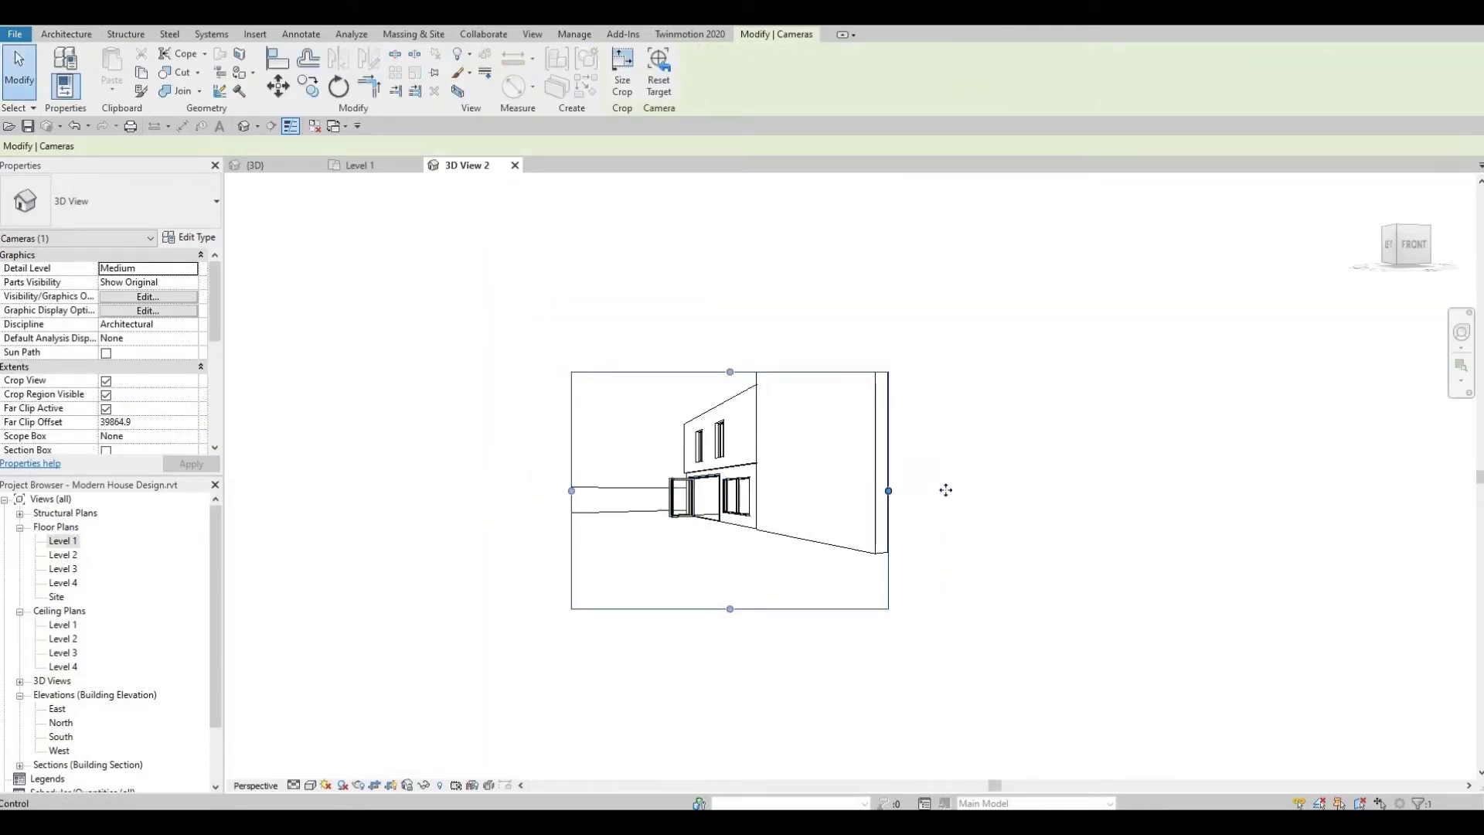
left_click_drag(888, 490, 1125, 492)
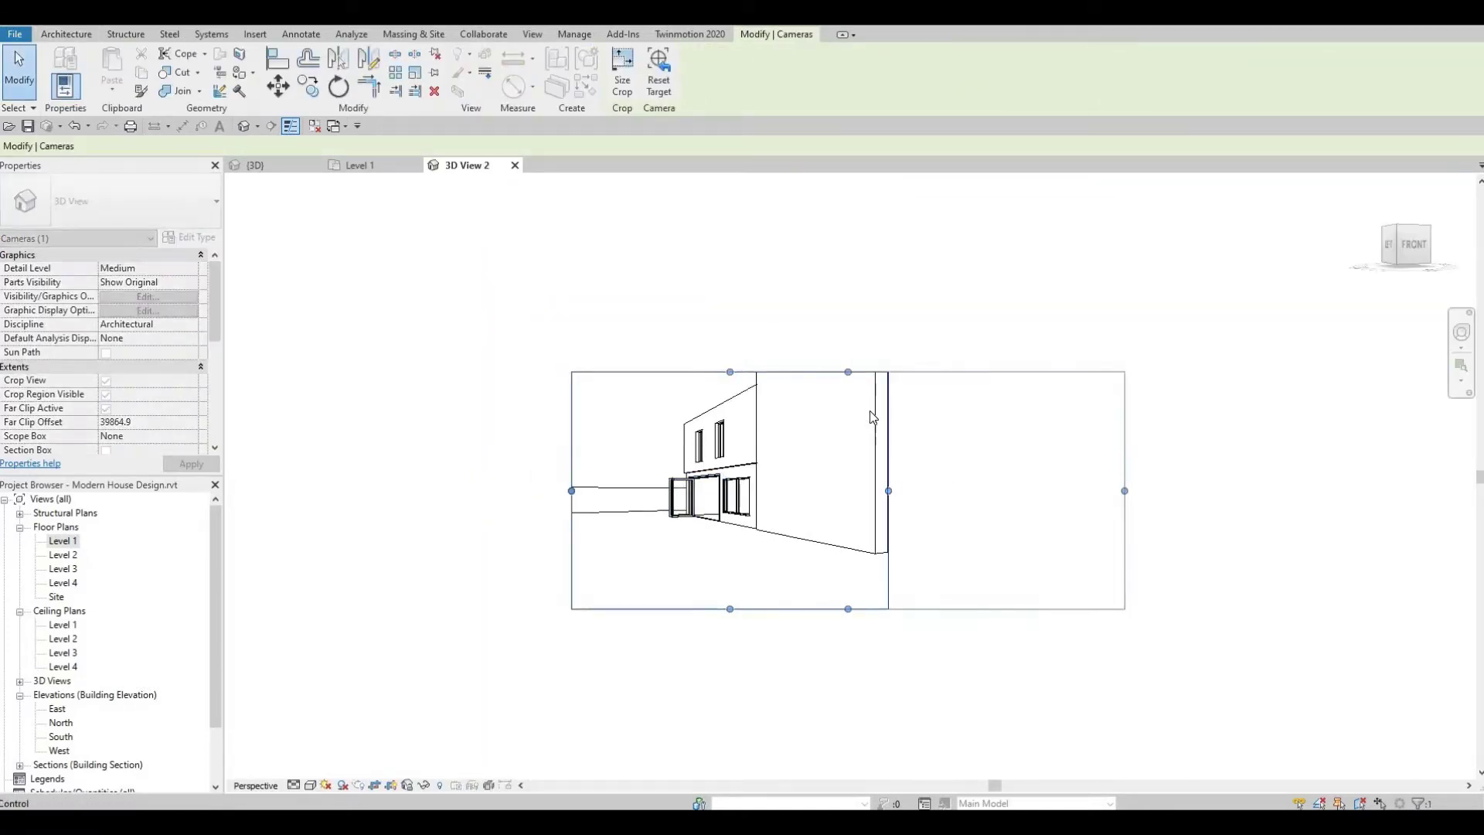
left_click_drag(850, 335, 849, 282)
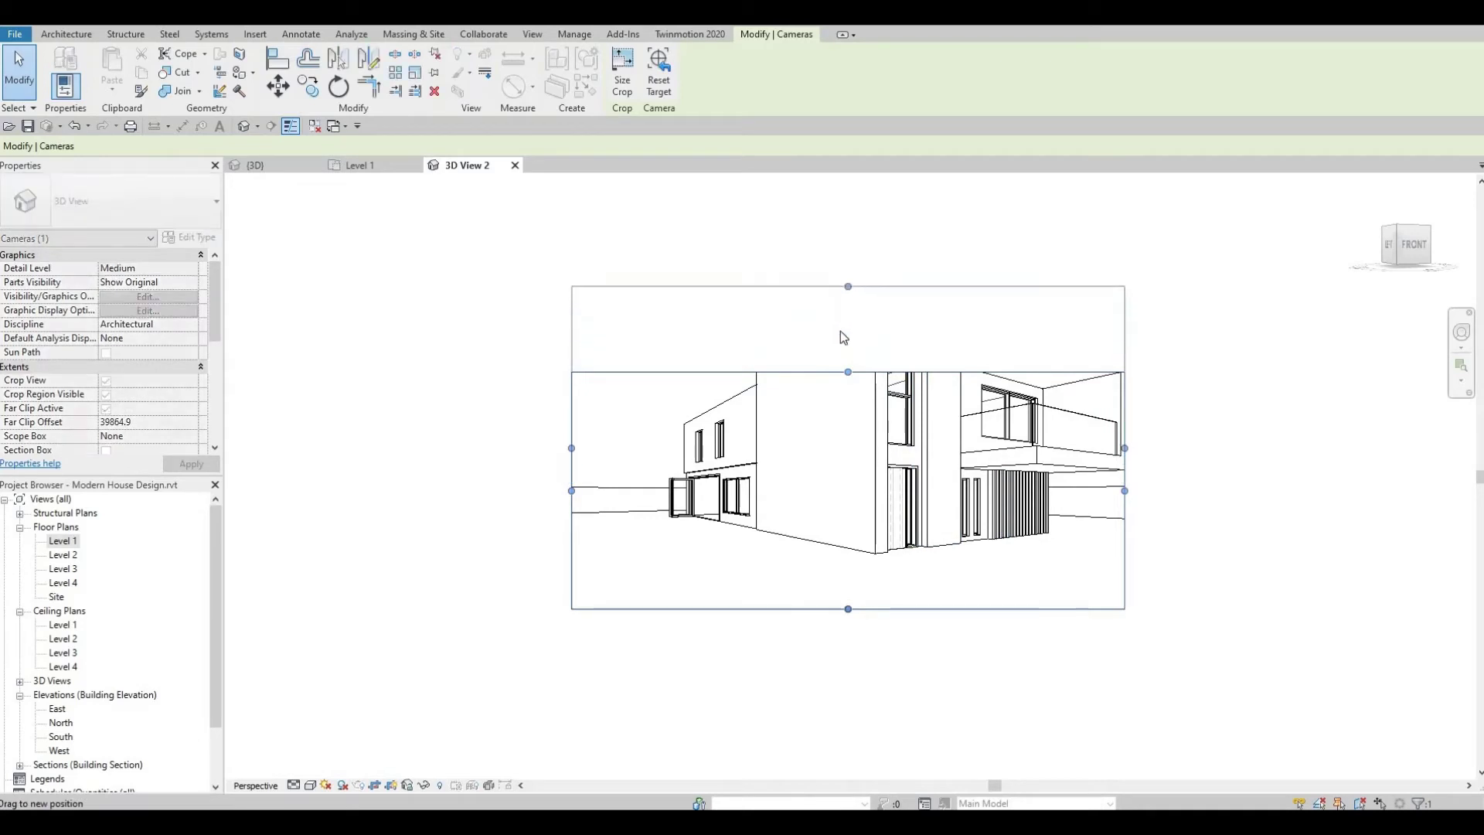
left_click_drag(1125, 445, 1196, 445)
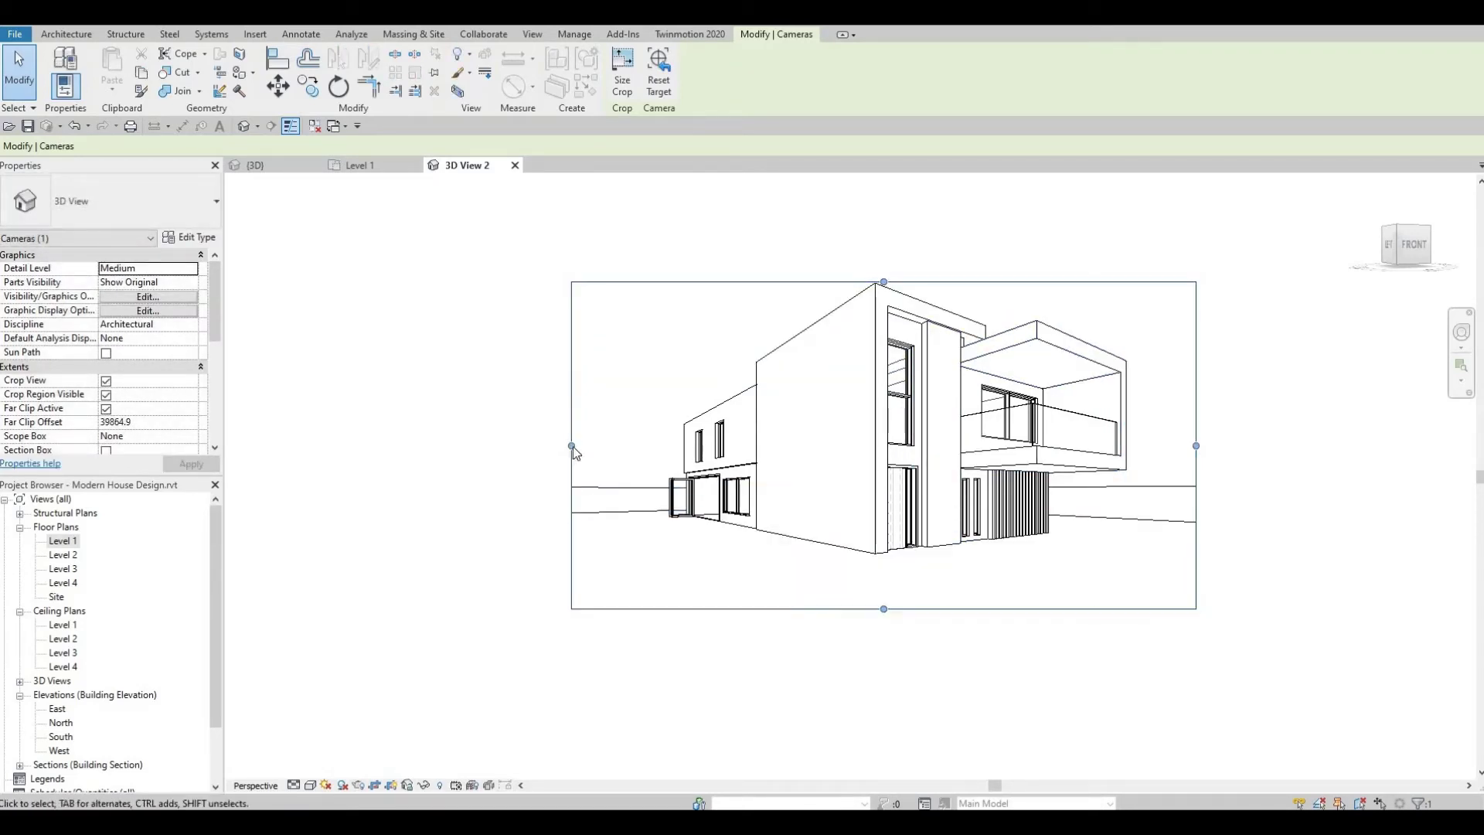
left_click_drag(572, 445, 517, 446)
left_click_drag(605, 524, 593, 526)
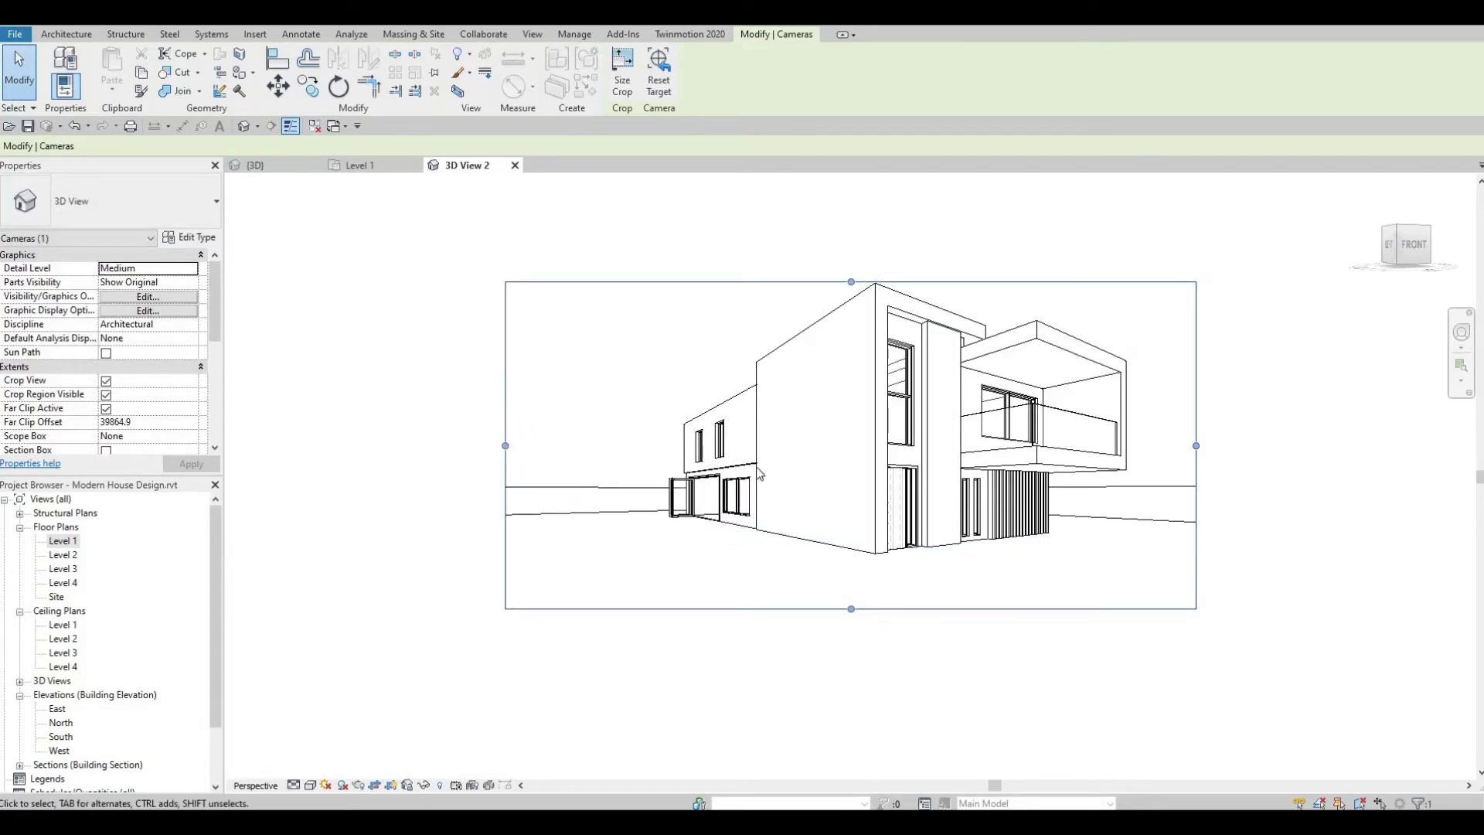
left_click_drag(854, 280, 851, 257)
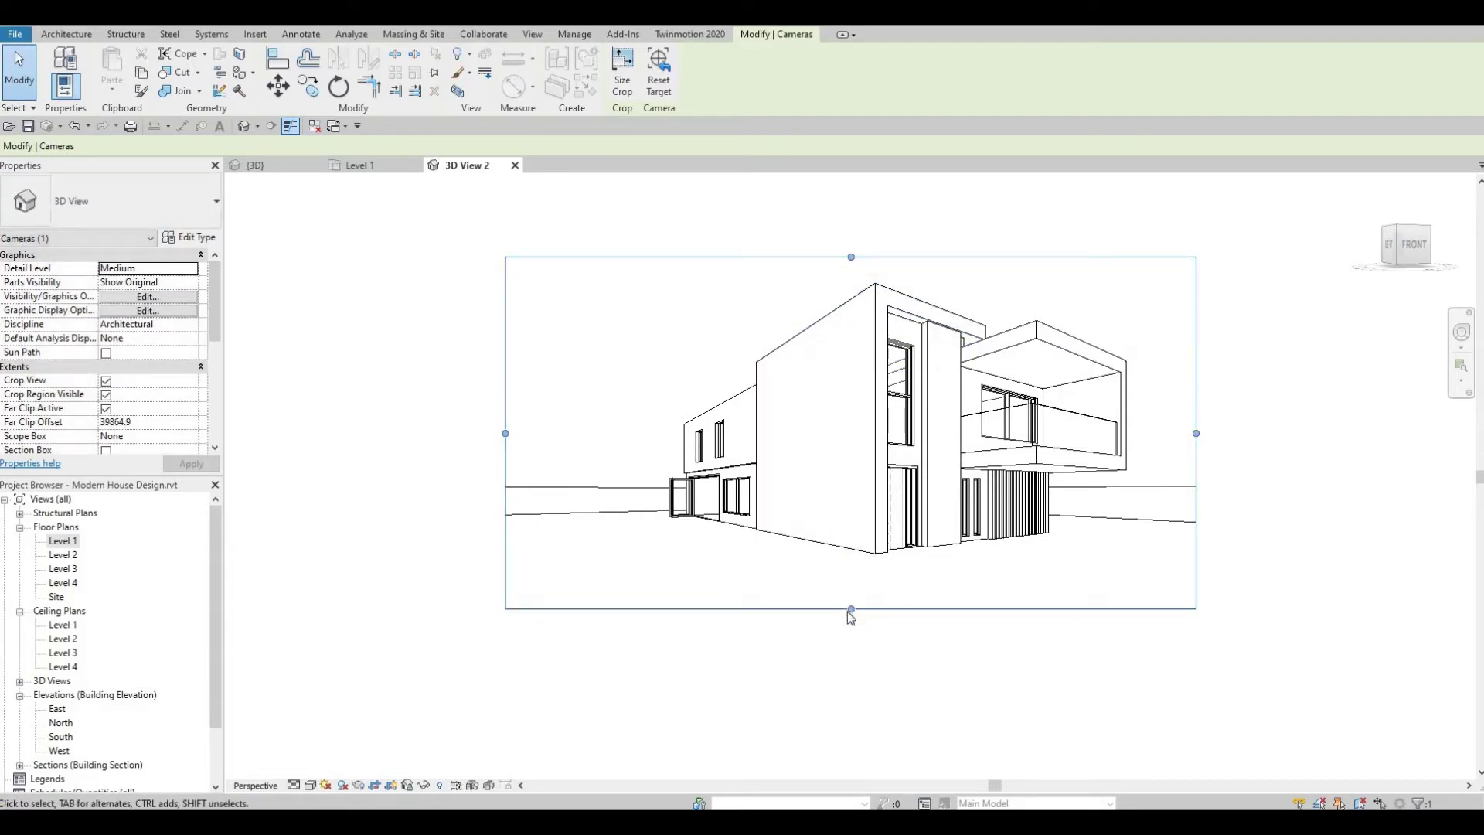
left_click_drag(850, 610, 850, 624)
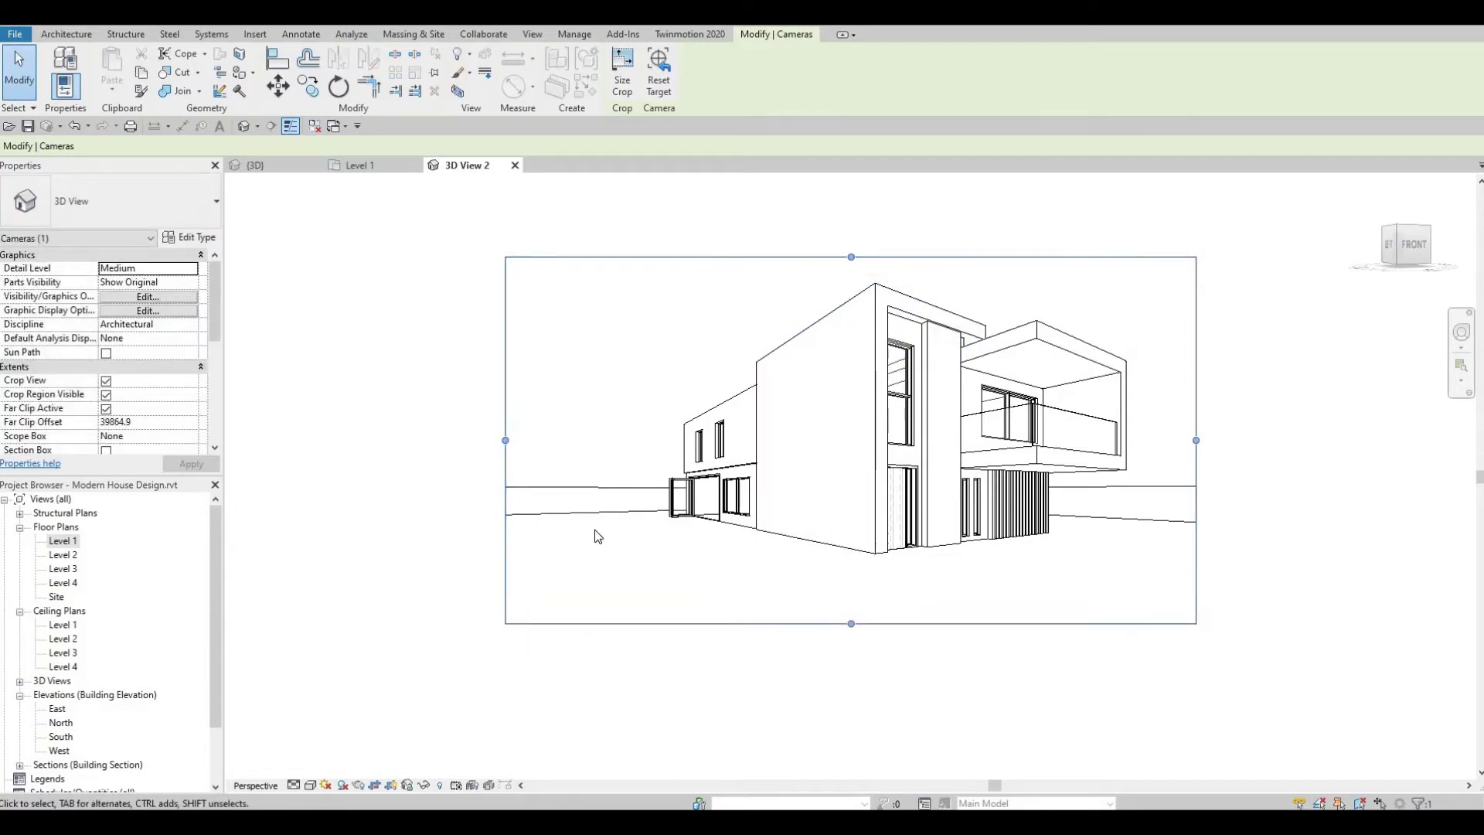
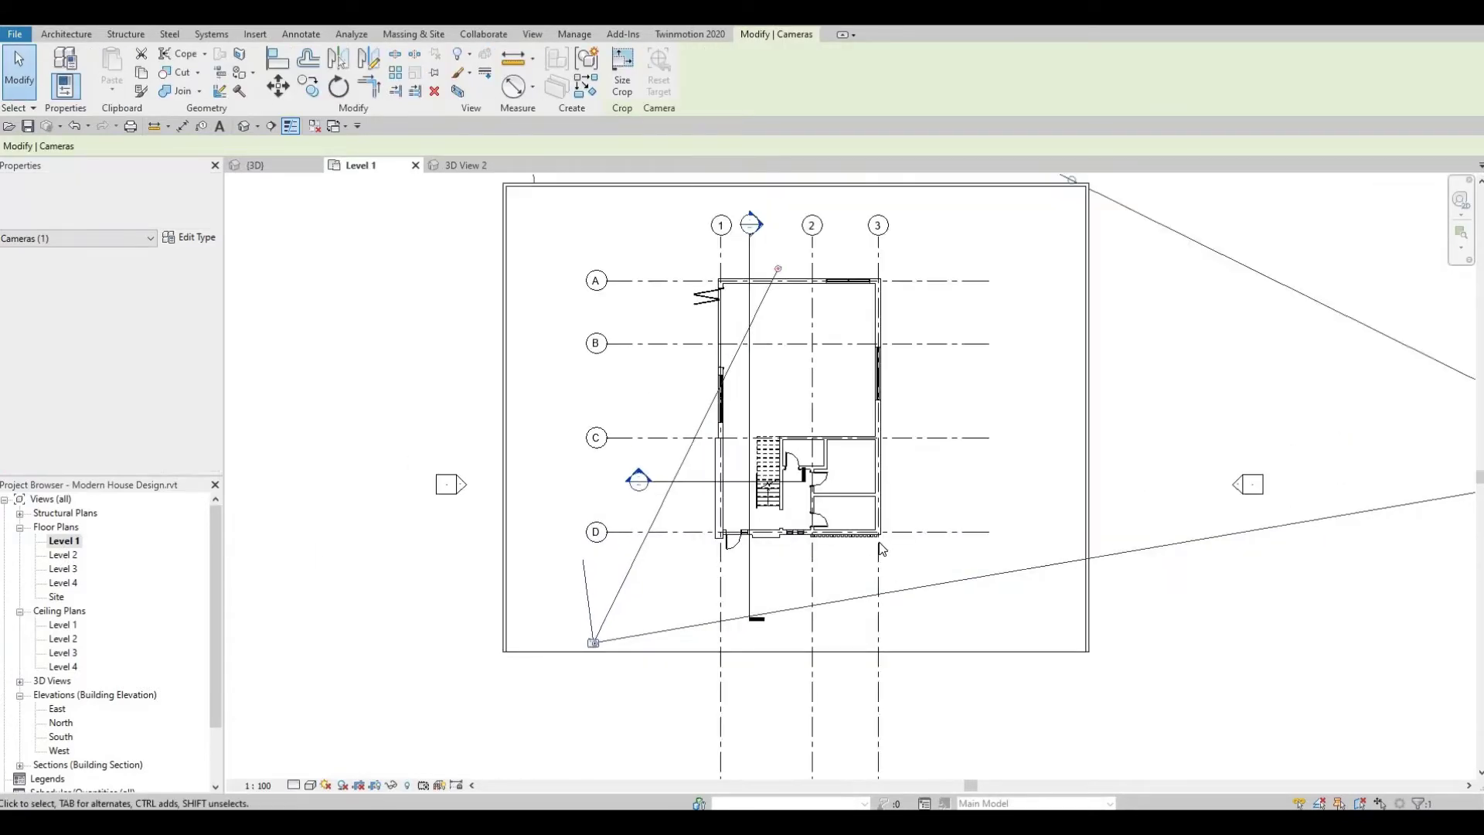
- Edit the ground floor's boundary, moving its east edge to 3700 mm from the house and its west edge to 15400 mm from grid 1
left_click(1032, 521)
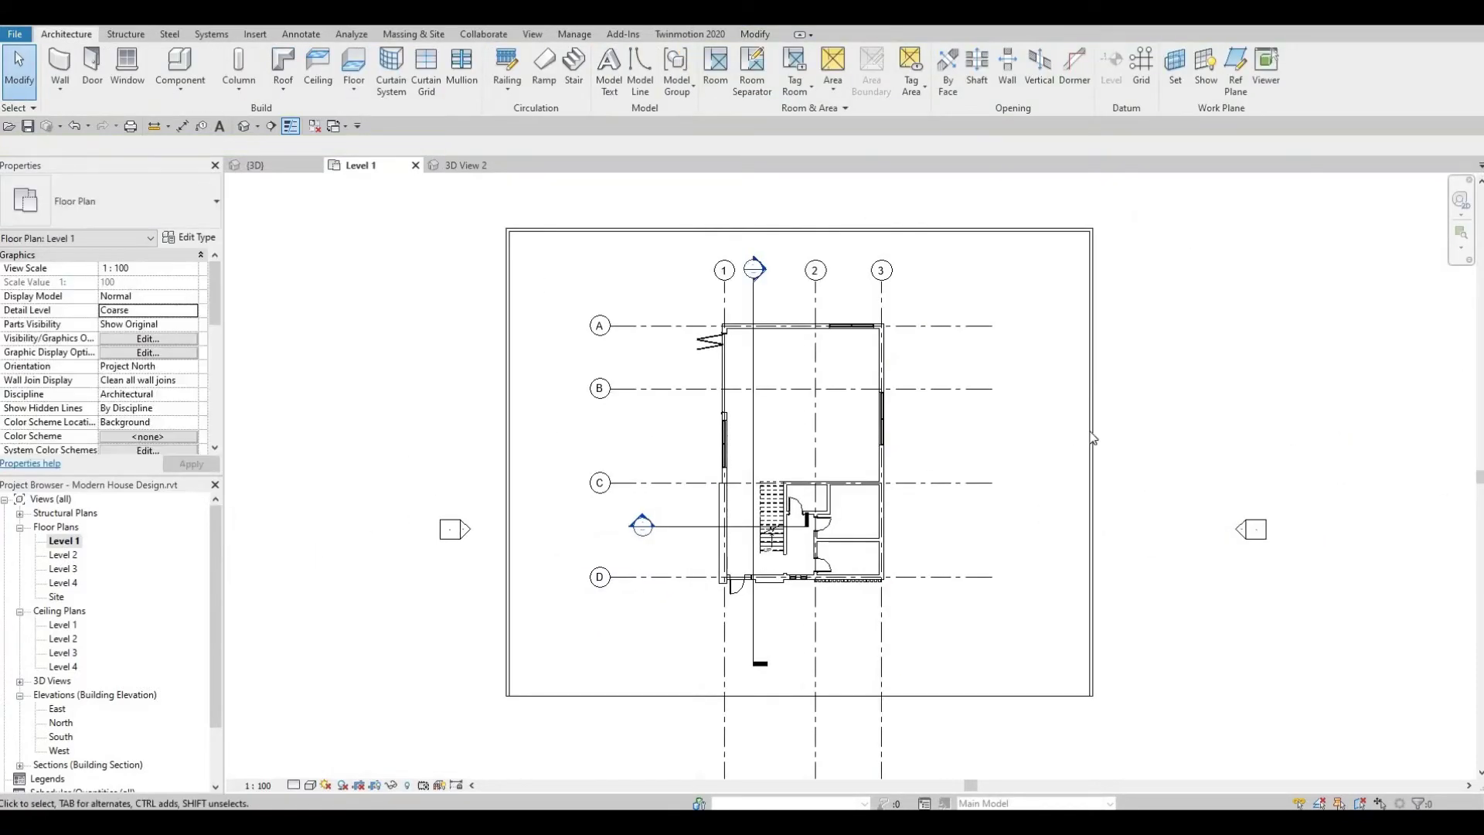
left_click(993, 695)
double_click(1016, 551)
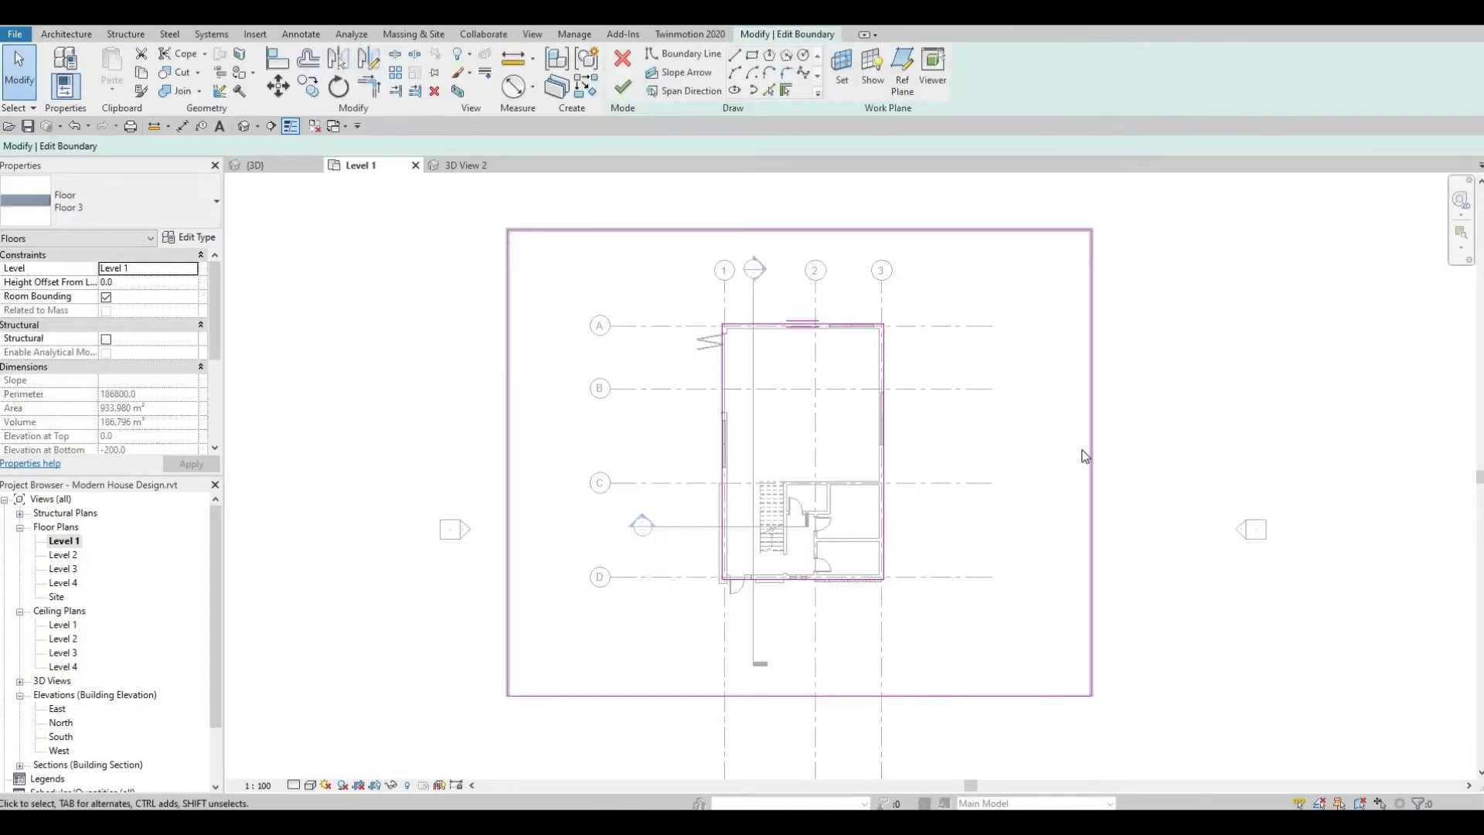
left_click(1090, 447)
left_click_drag(994, 463, 945, 476)
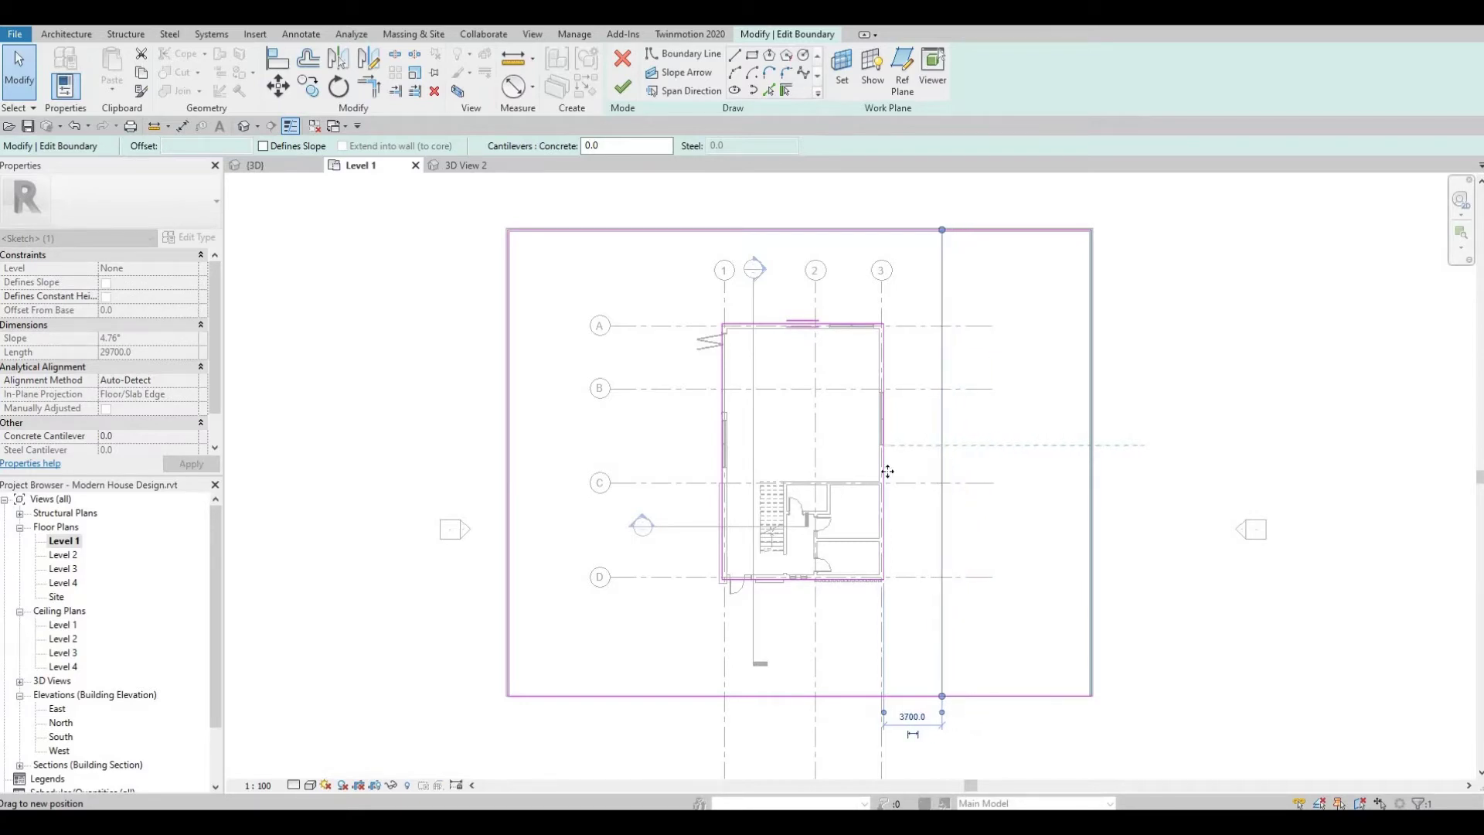
mouse_move(508, 441)
left_mouse_down()
mouse_move(375, 450)
mouse_move(483, 445)
left_mouse_up()
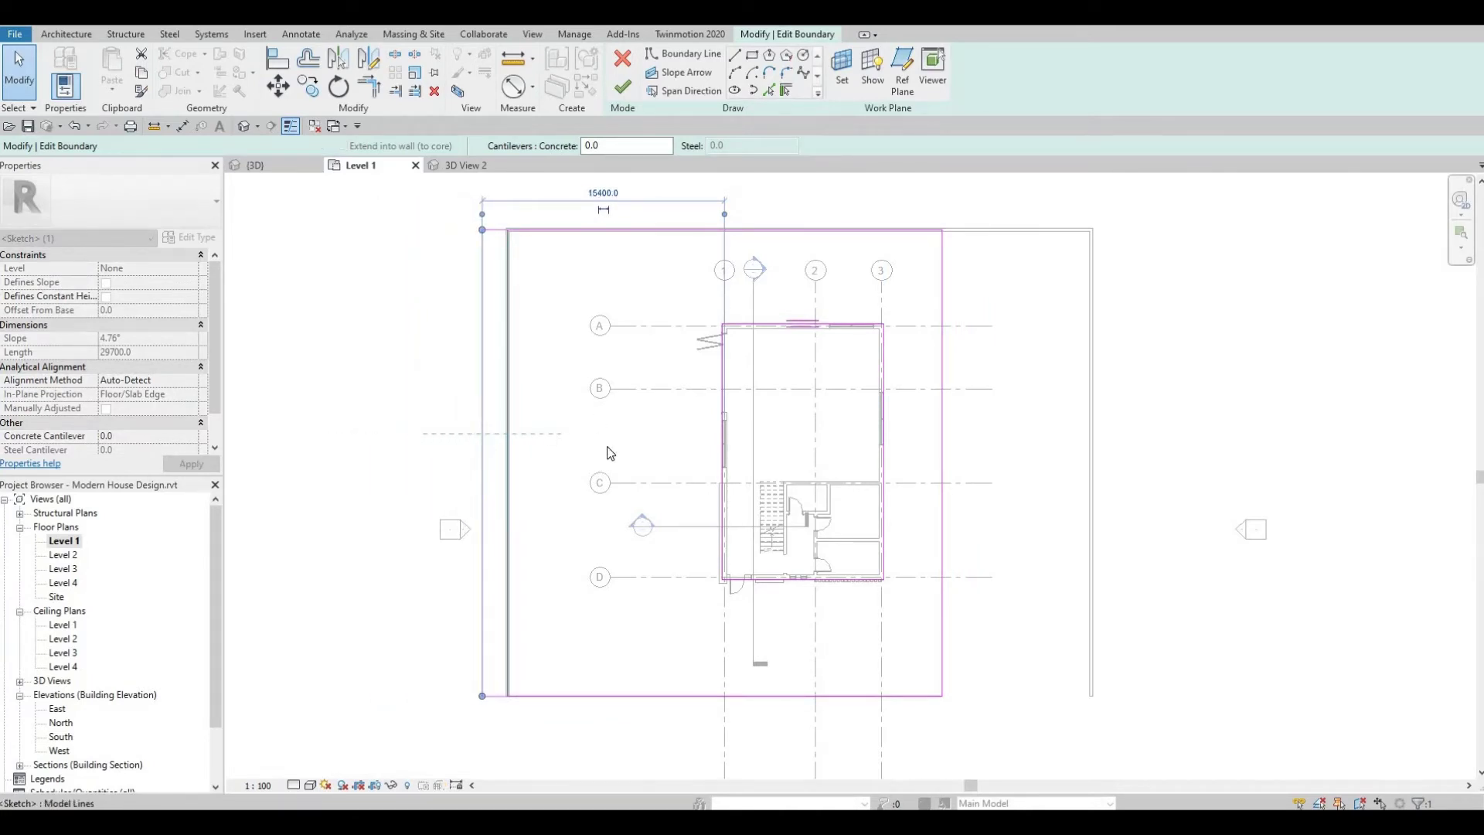
- Move the floor boundary's east edge to 3300 mm and its north edge to 3800 mm from the house walls
left_click(943, 430)
left_click_drag(925, 437, 935, 430)
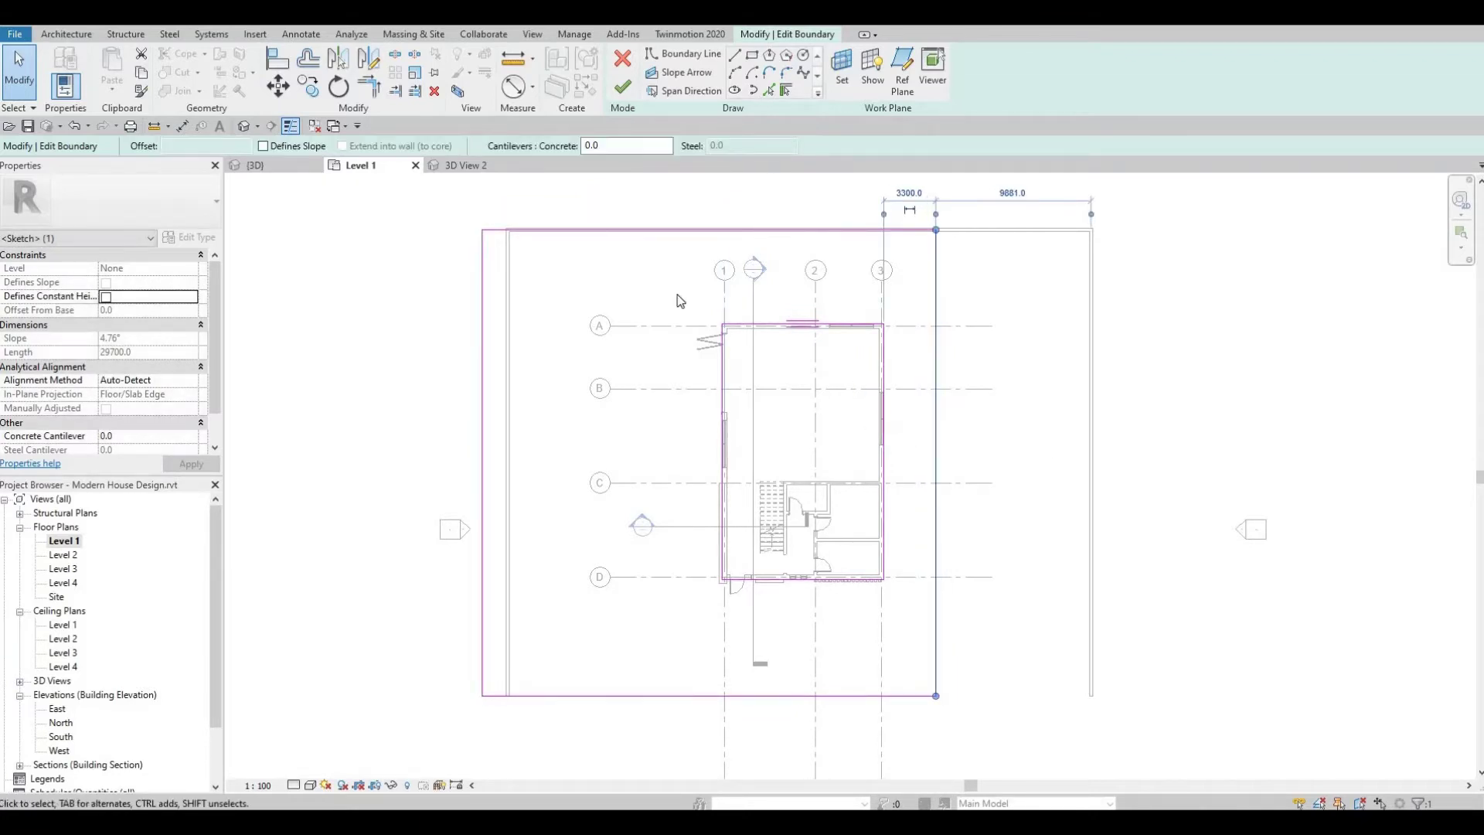
left_click_drag(654, 231, 659, 264)
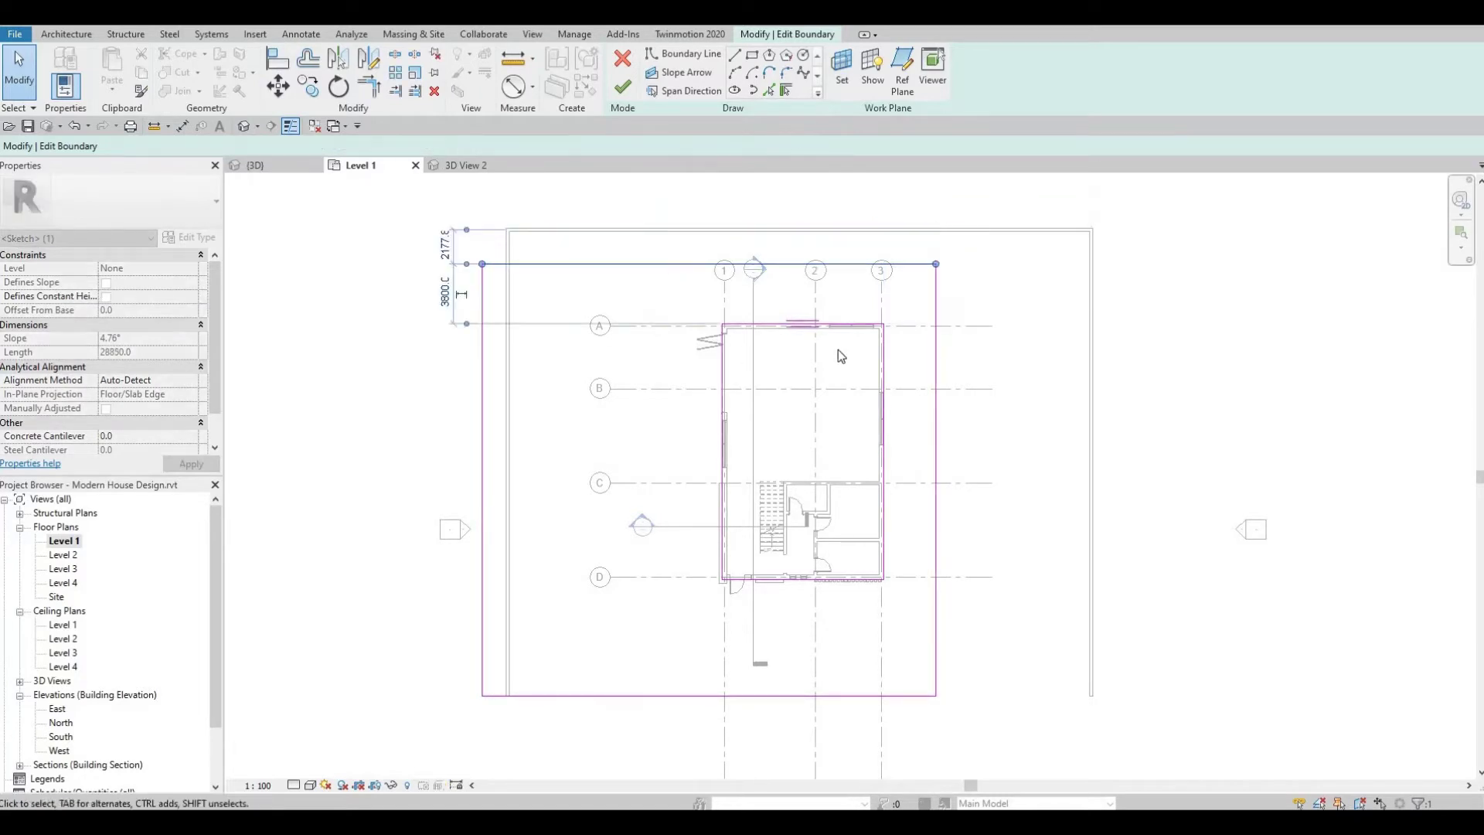
- Finish the floor boundary edit and align the north, west and east fence walls with the corresponding floor edges
left_click(623, 88)
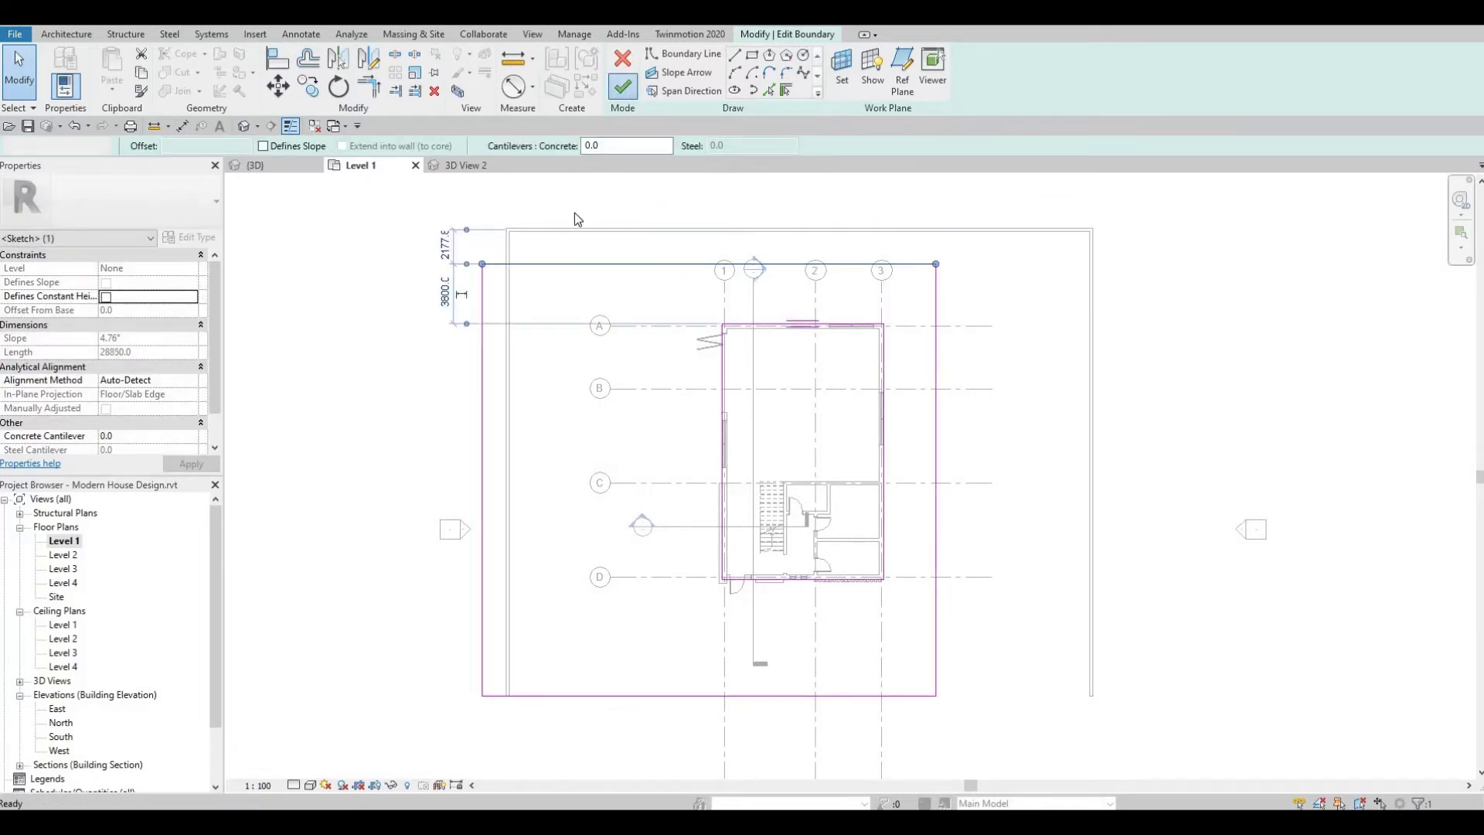
left_click(535, 230)
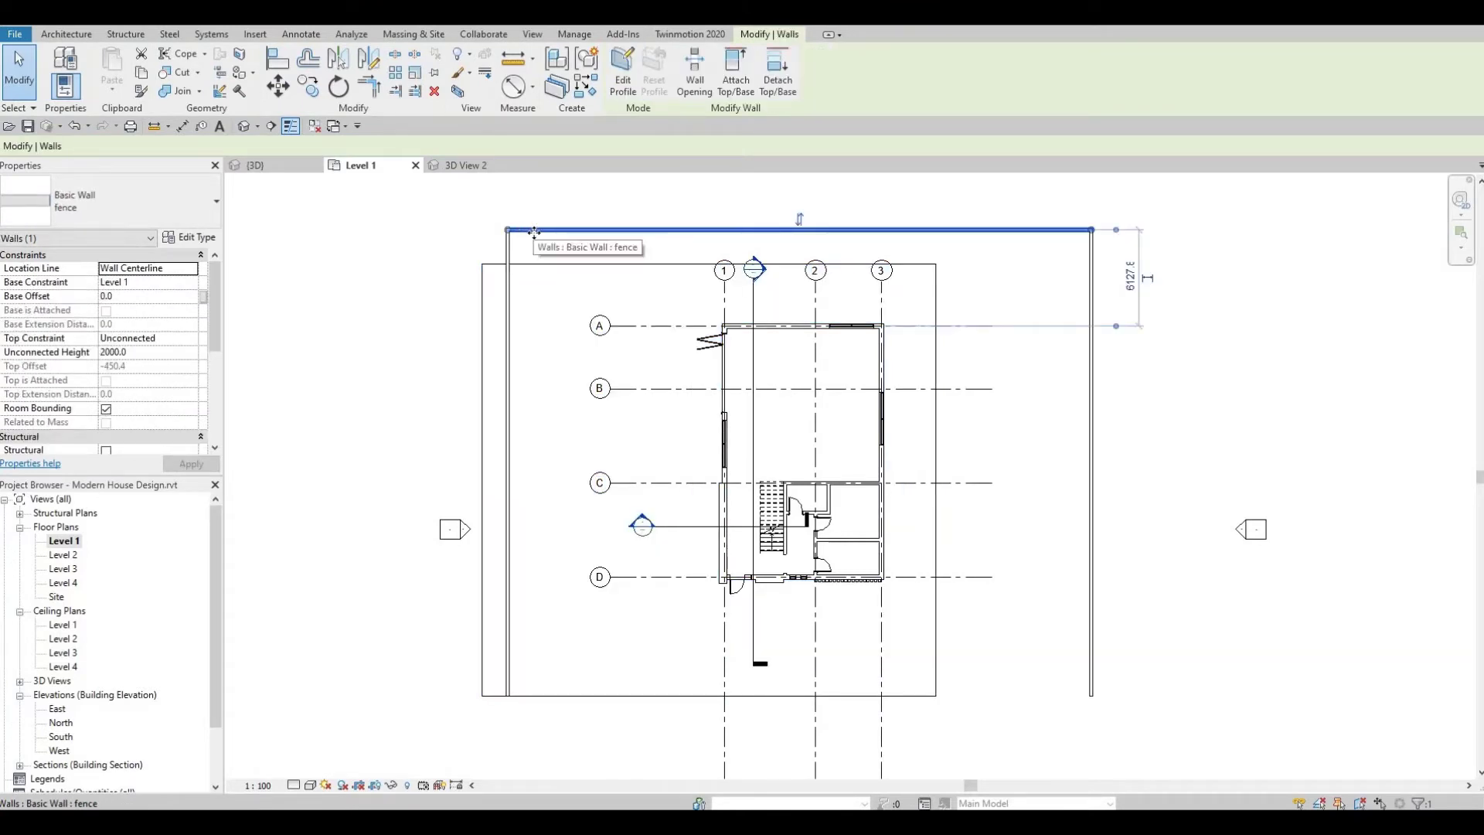
key("a")
key("l")
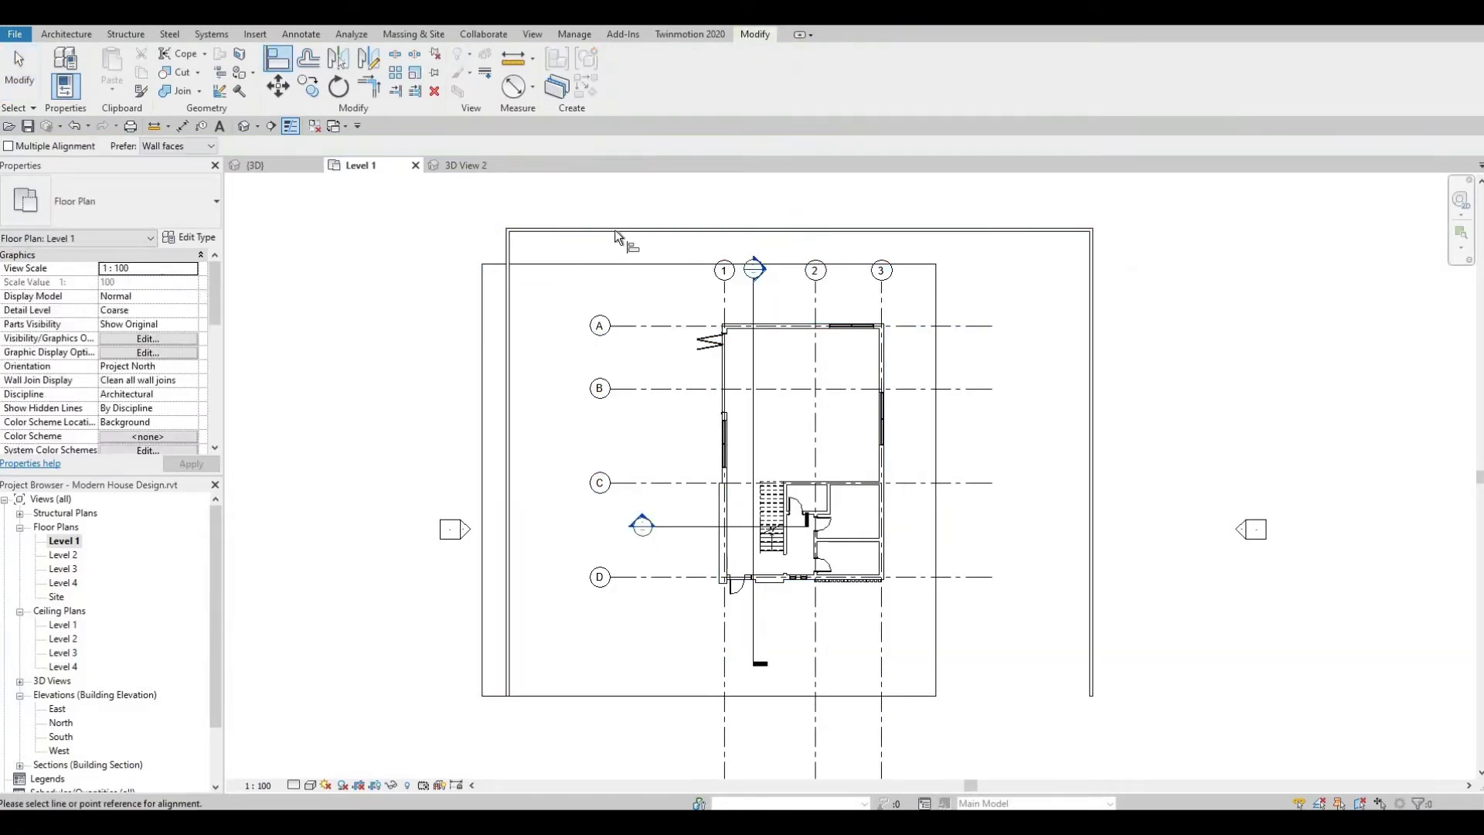
left_click(587, 264)
left_click(600, 232)
left_click(483, 307)
left_click(508, 318)
left_click(937, 310)
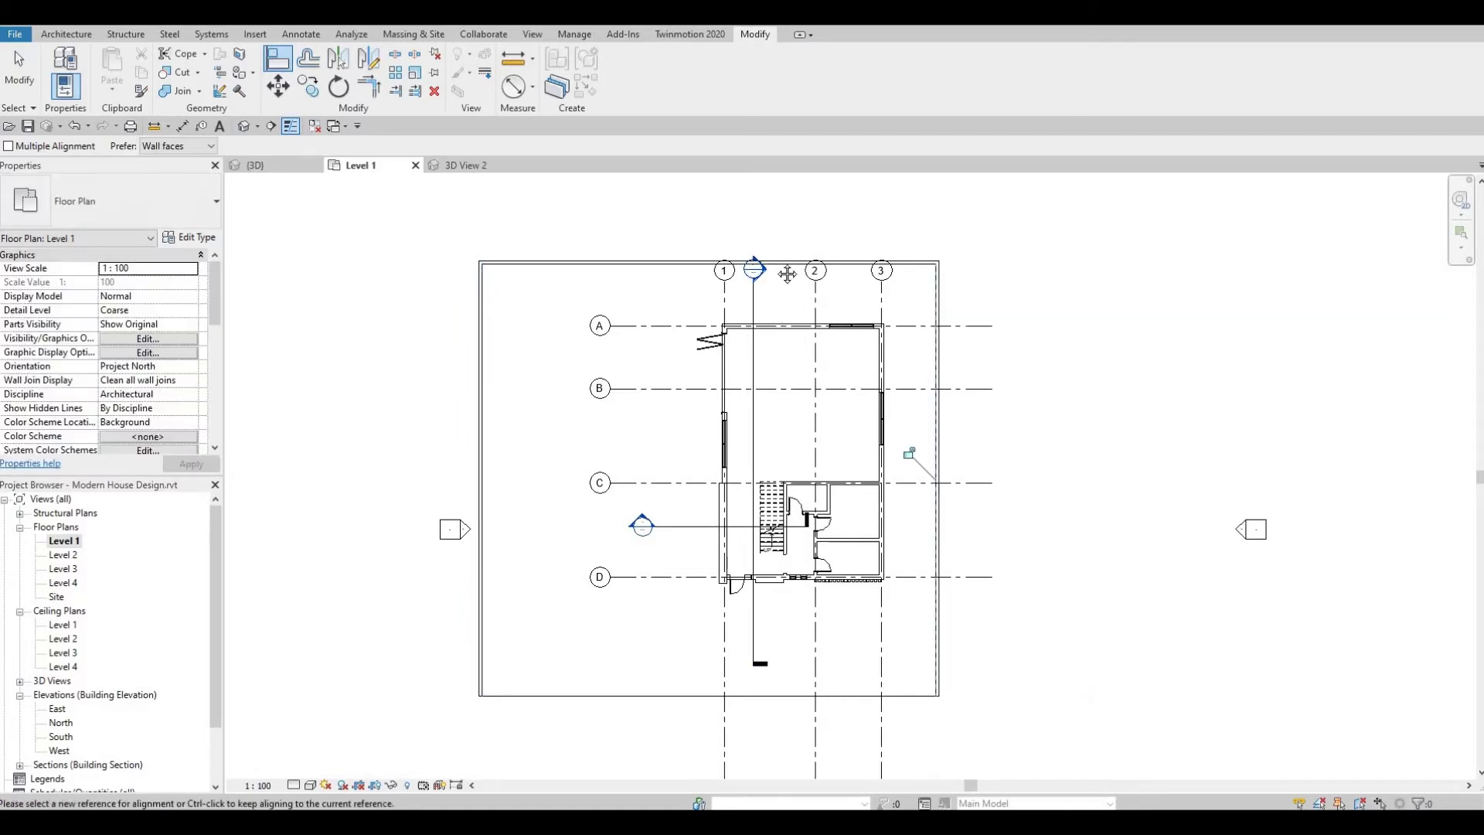
middle_click_drag(753, 304, 772, 258)
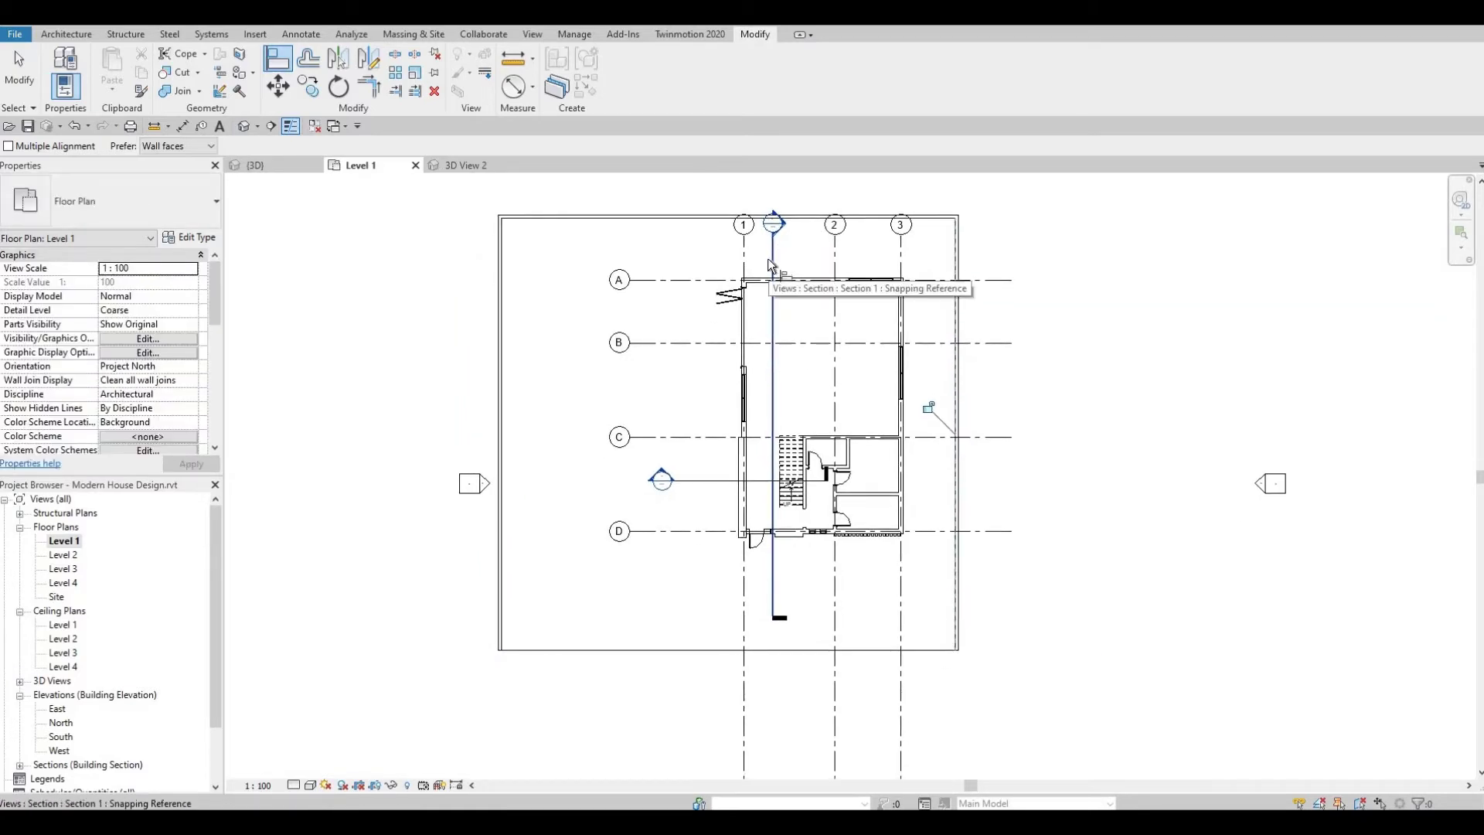
middle_click_drag(648, 320, 652, 315)
key("Escape")
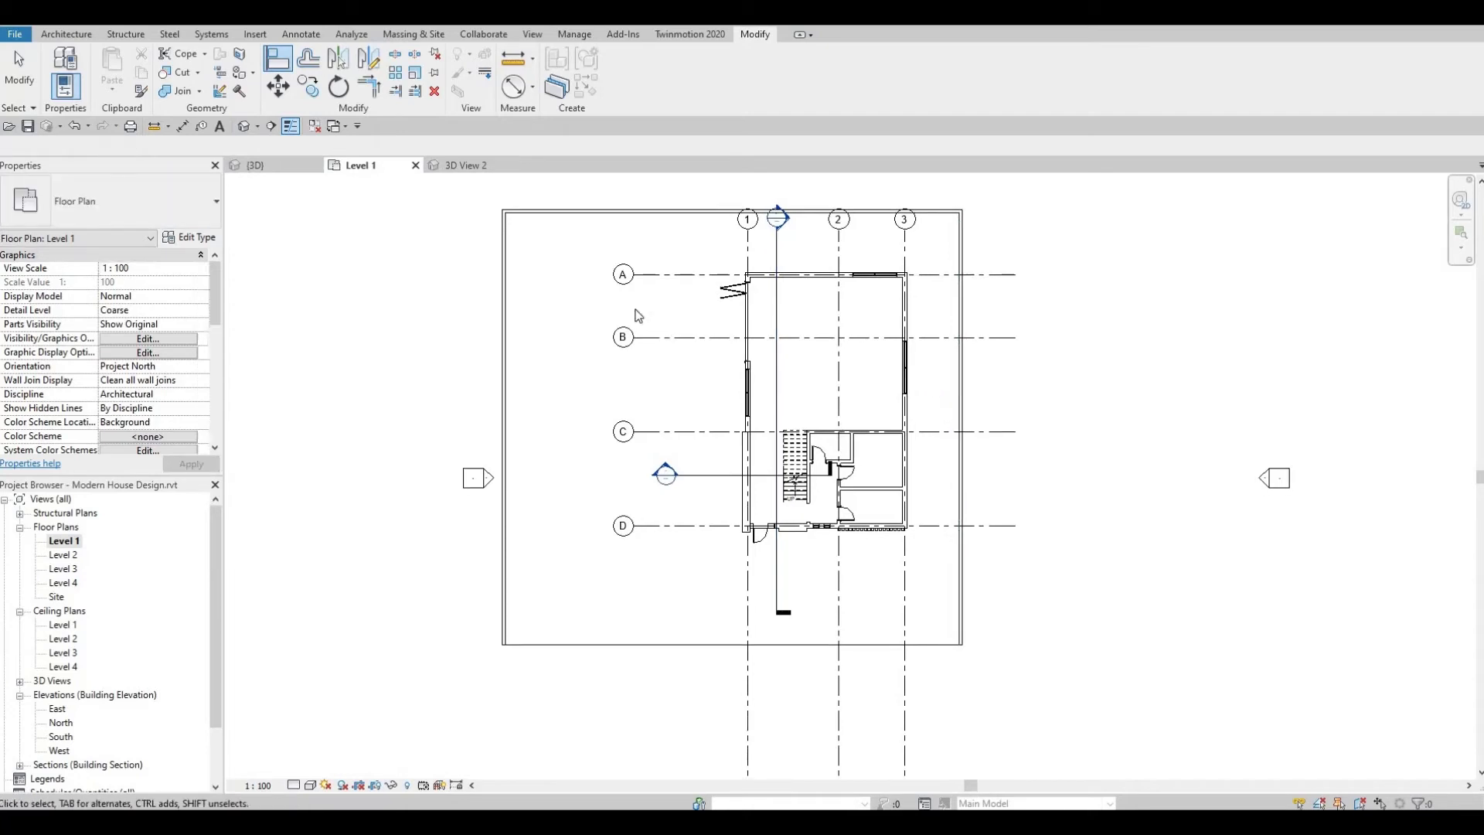
- Start a new wall and duplicate the fence wall type as a type named pool wall
scroll(638, 316, "up", 2)
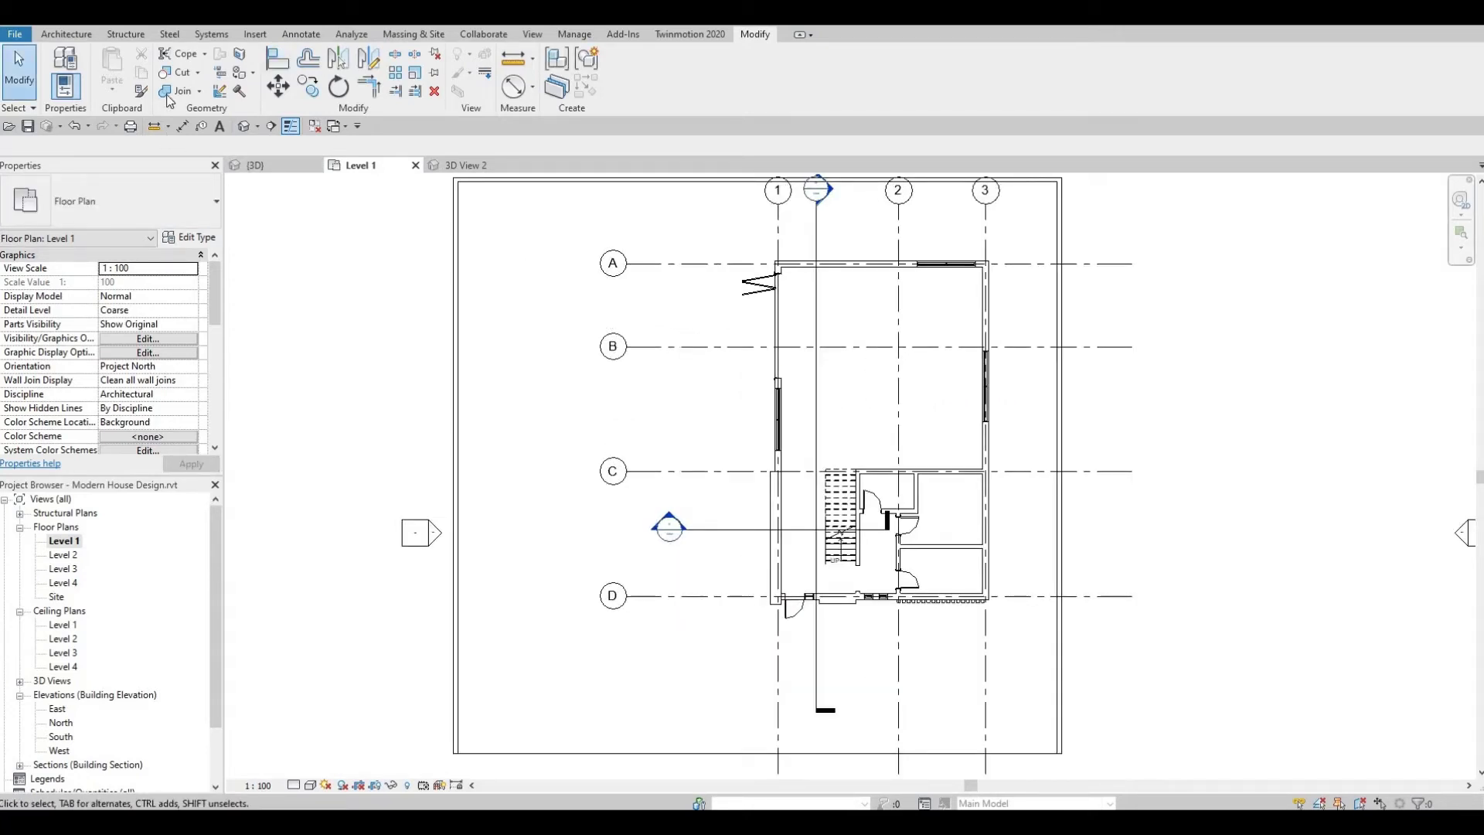
left_click(67, 34)
left_click(68, 66)
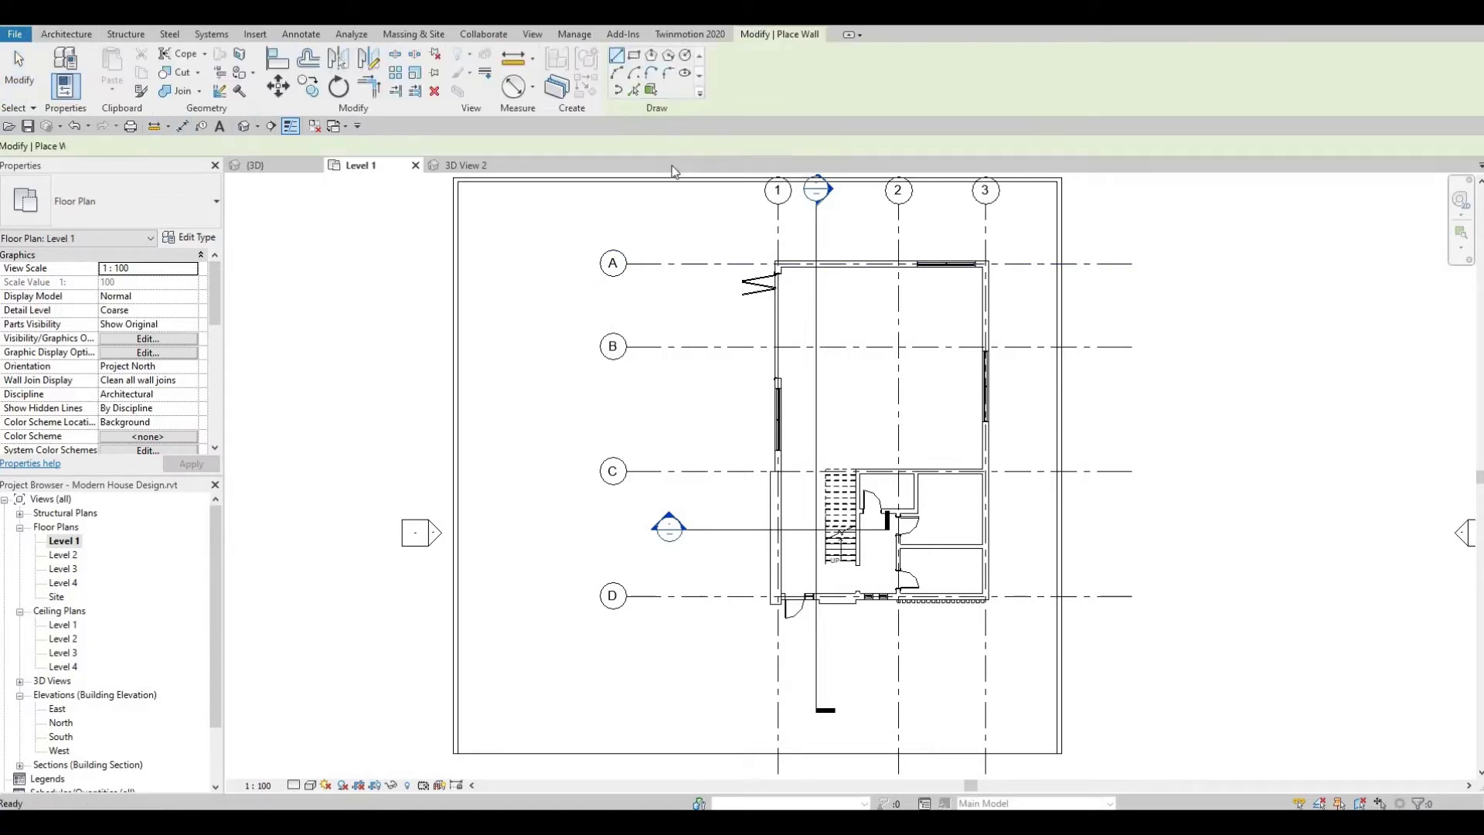
left_click(188, 237)
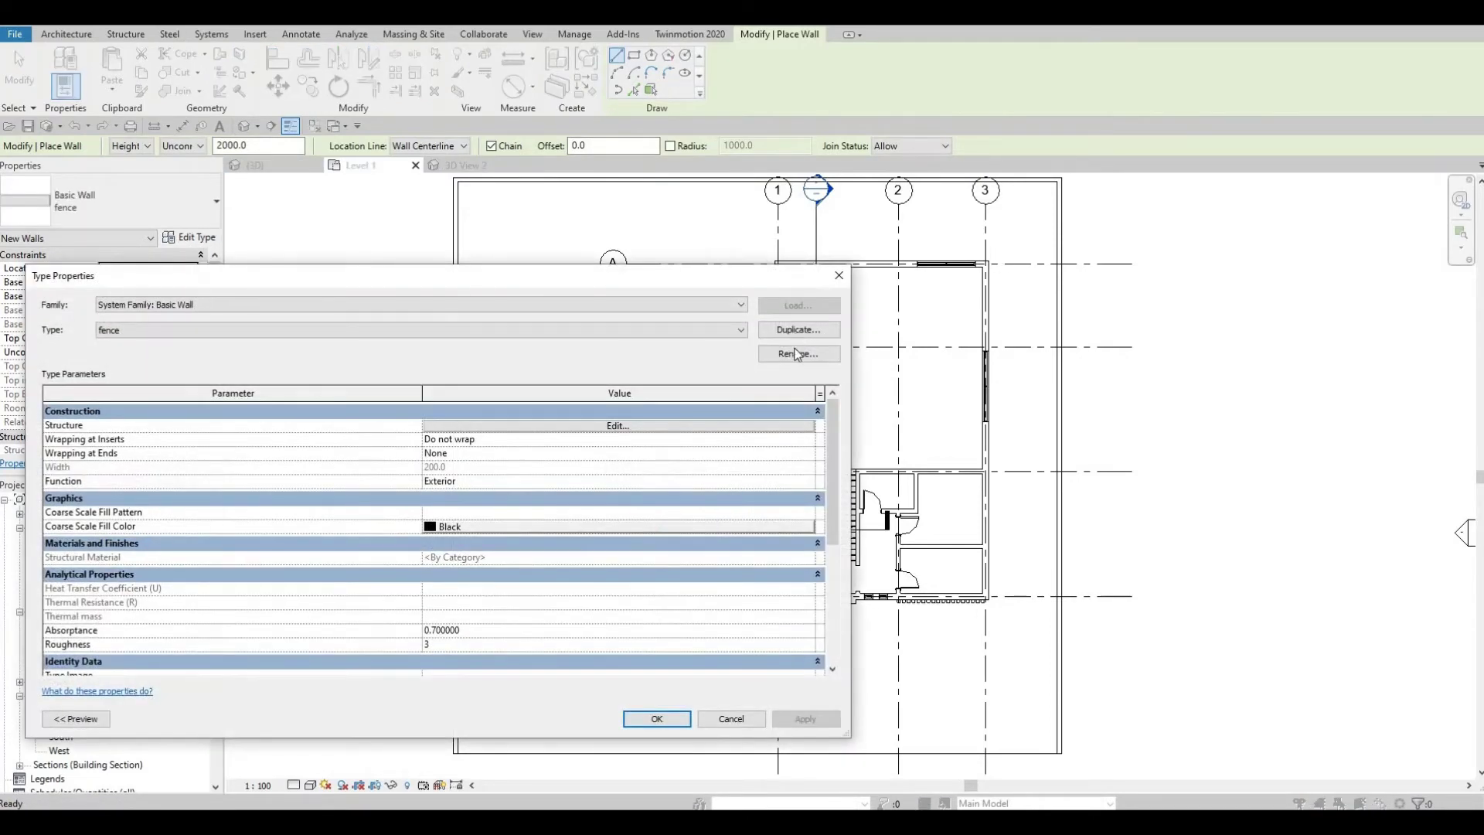
left_click(798, 329)
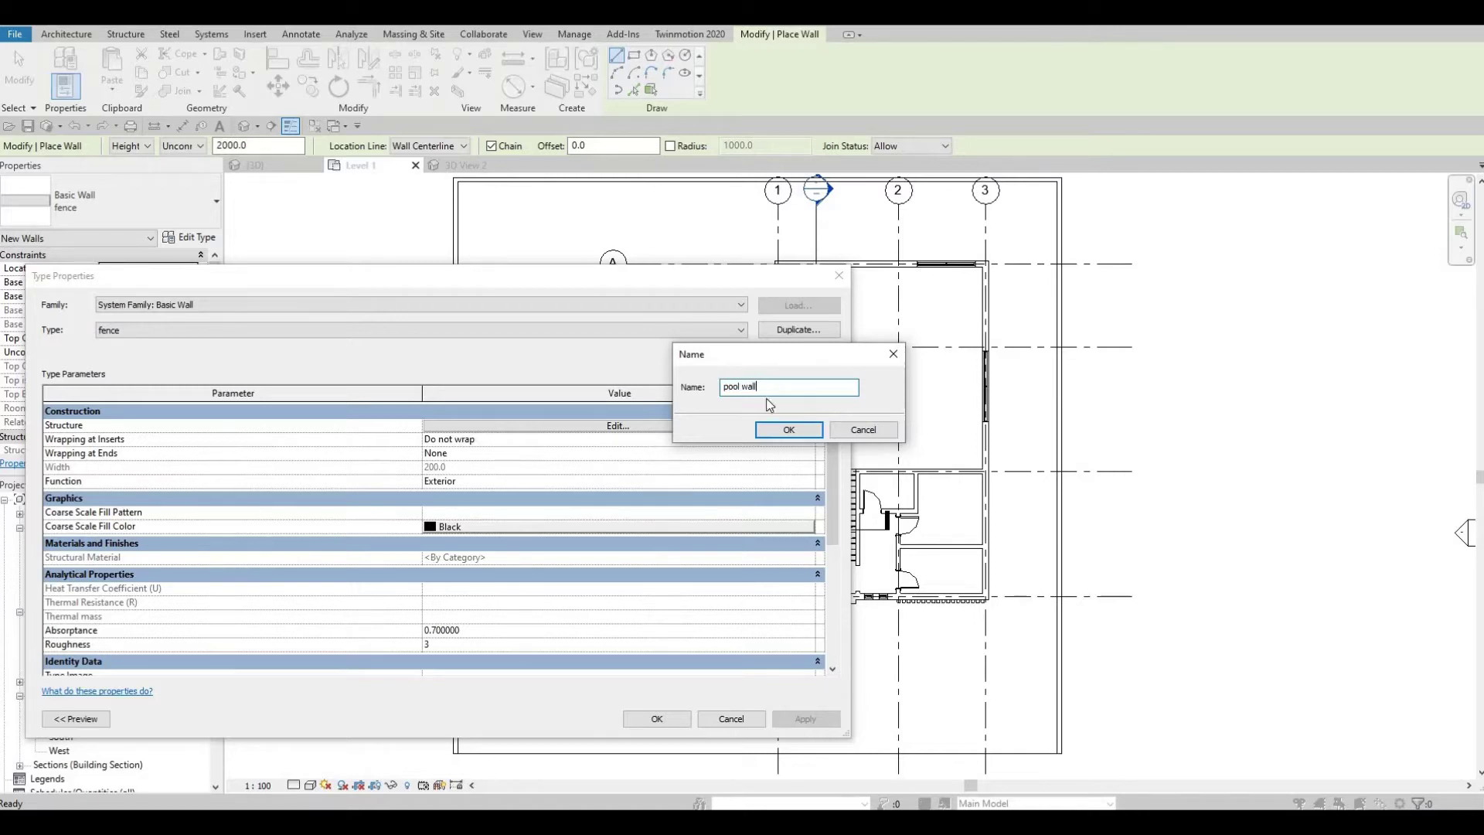
left_click(788, 430)
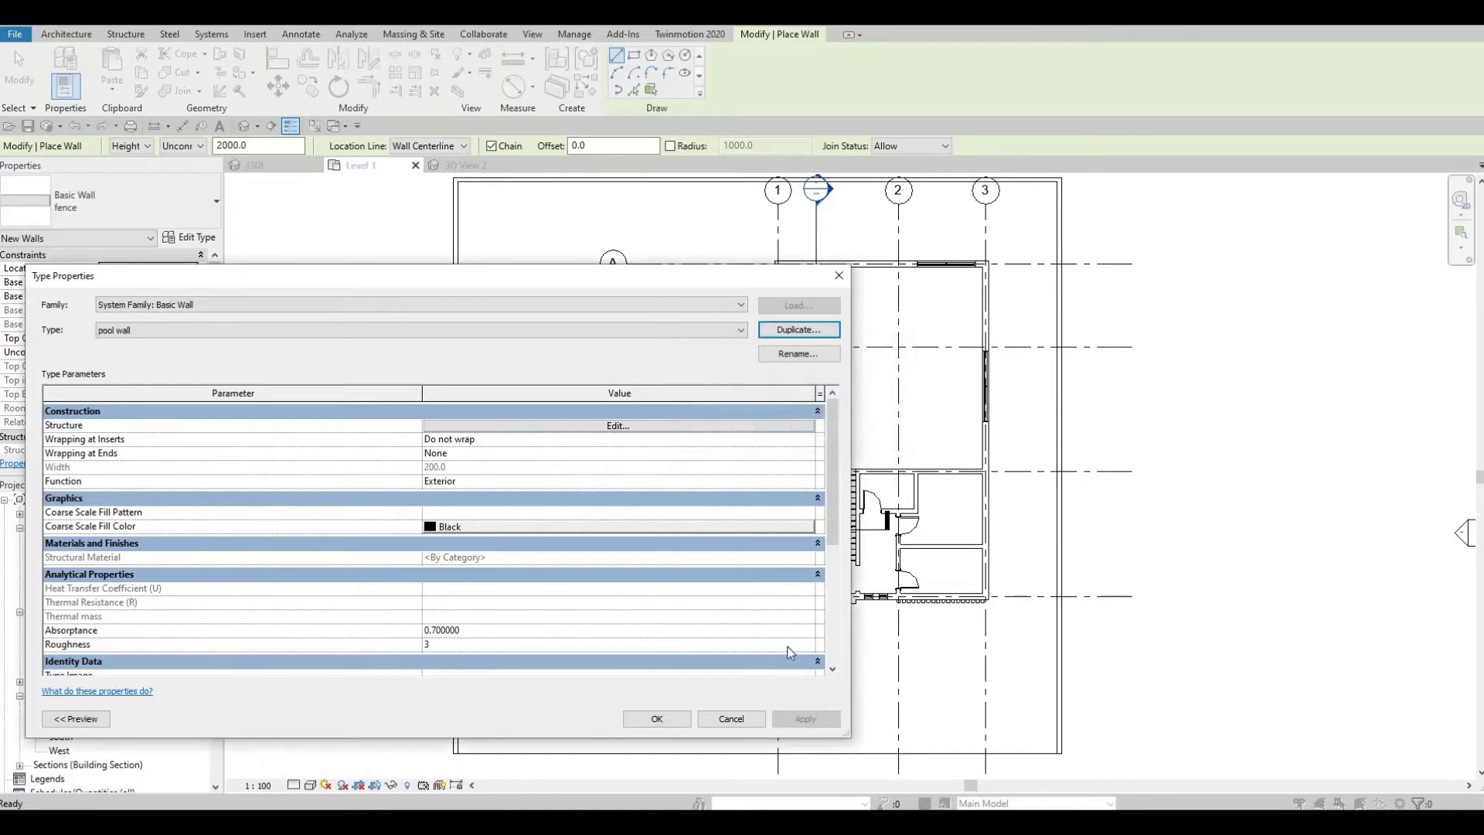
left_click(657, 721)
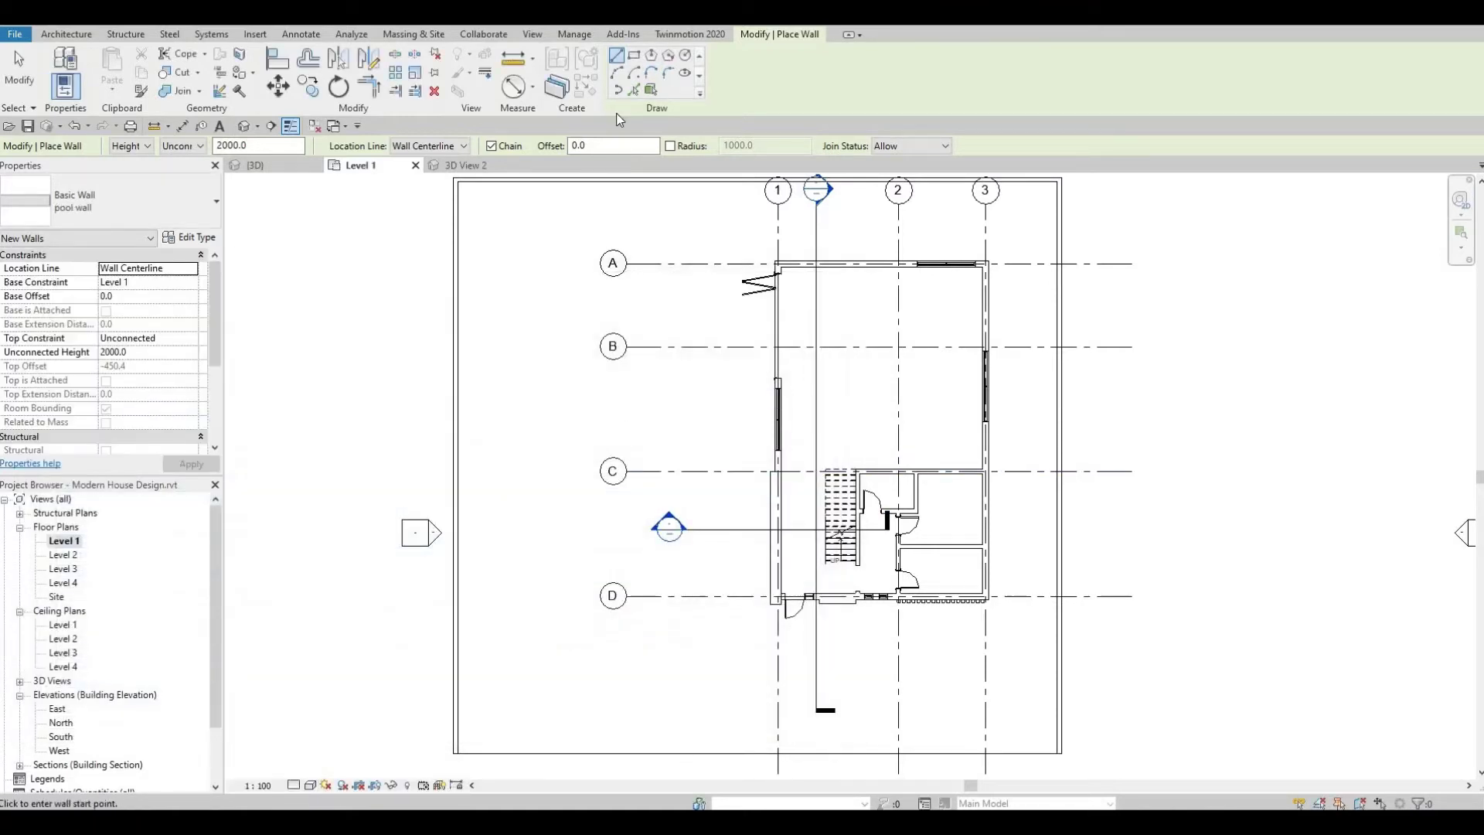
- Draw a rectangular loop of pool walls, about 7200 by 12900 mm, between the west fence and the house
left_click(635, 56)
left_click(538, 287)
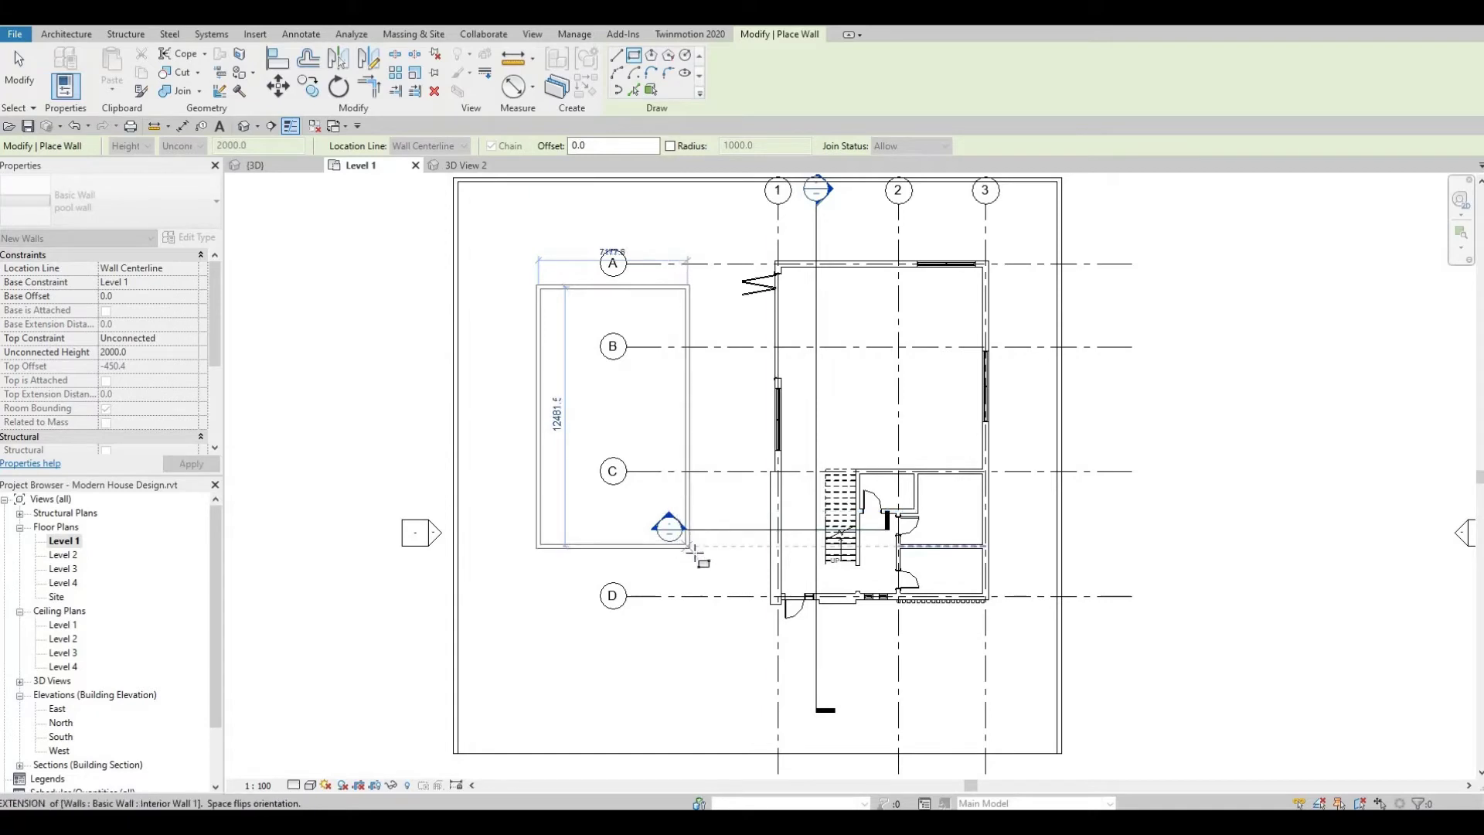
left_click(690, 554)
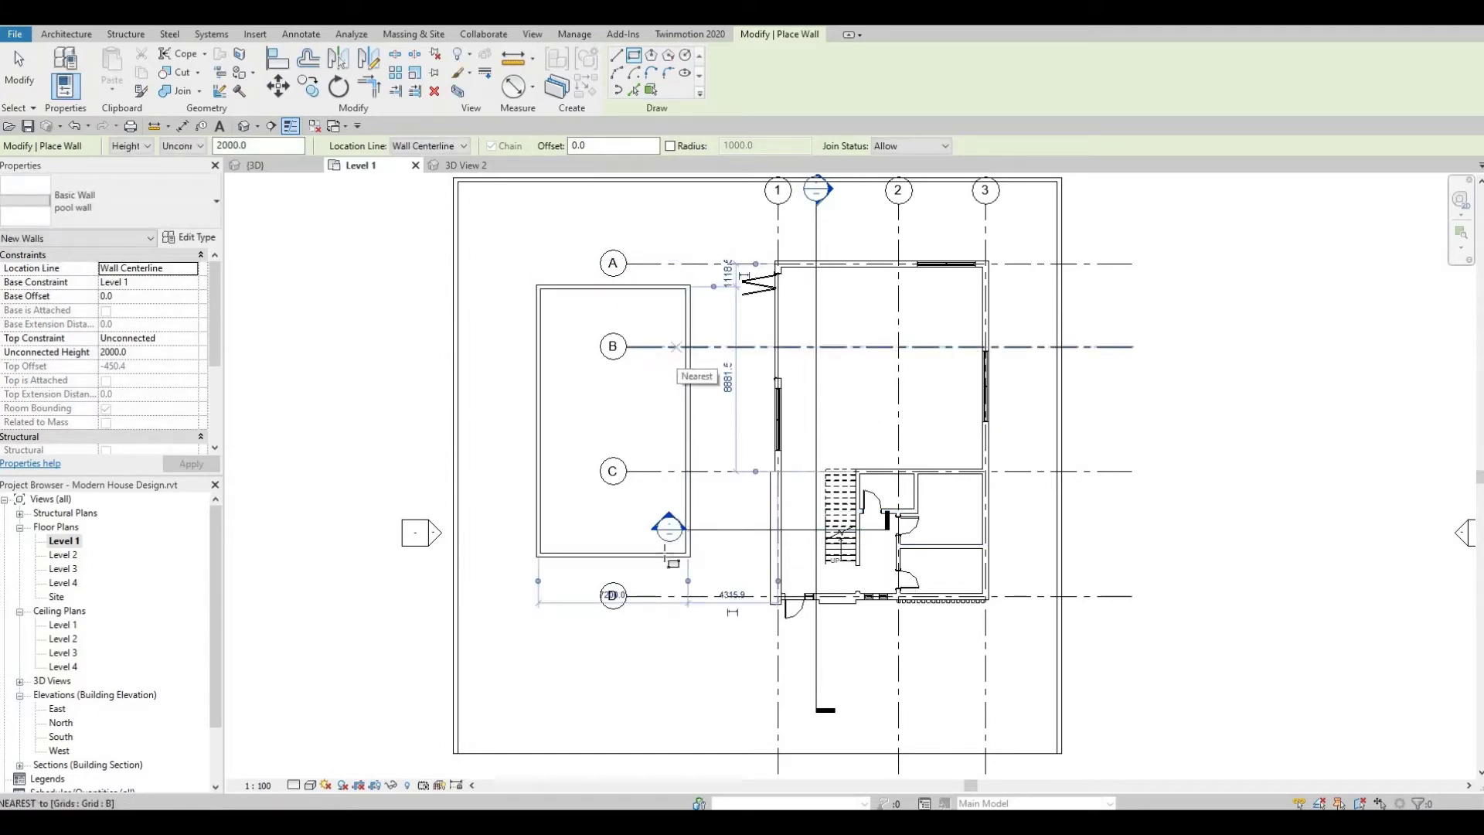
key("Escape")
key("Escape")
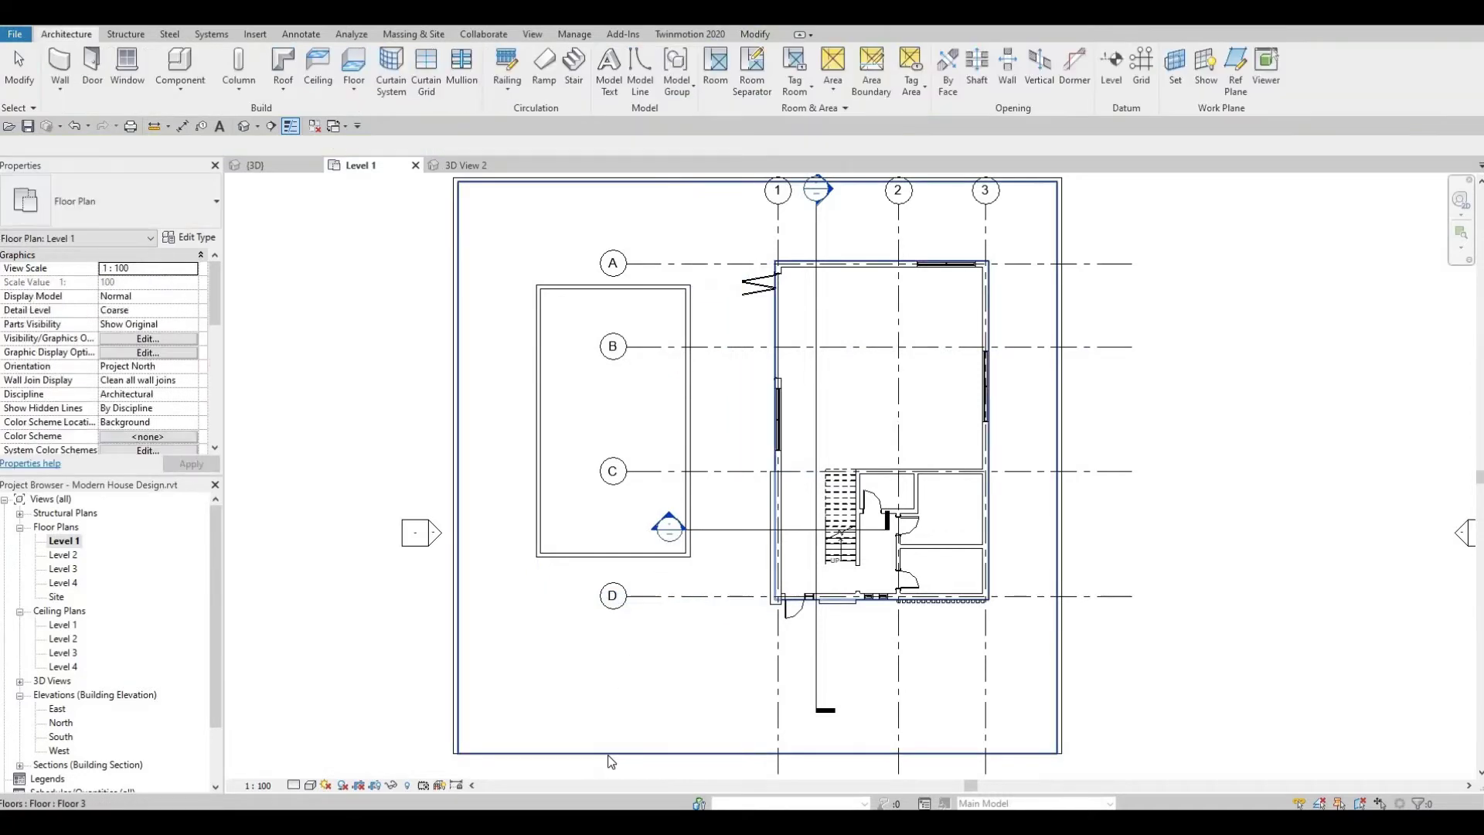
- Cut a rectangular opening in the ground floor by adding a boundary along the pool walls' outer edges
left_click(609, 745)
left_click(618, 68)
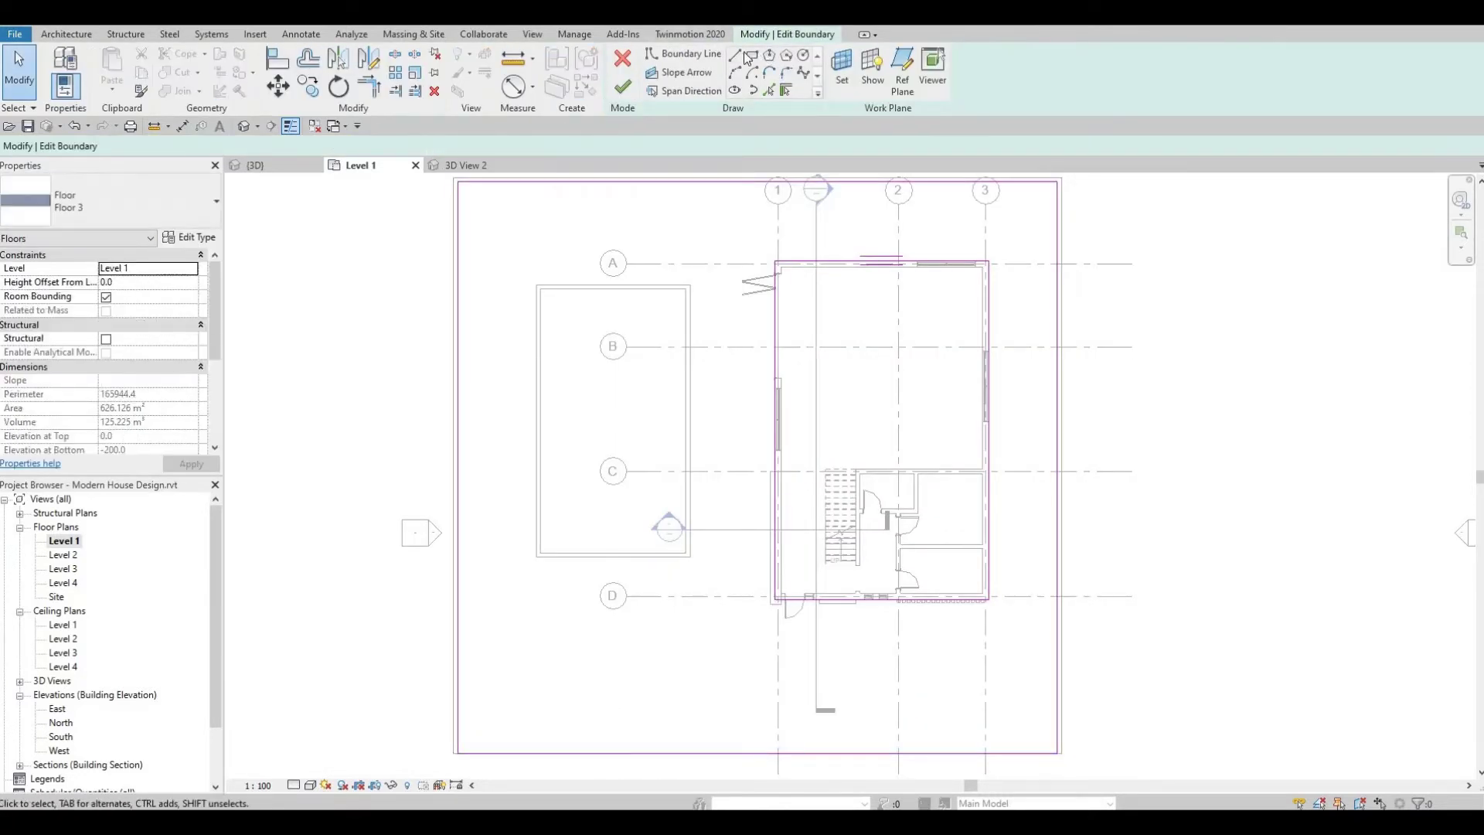
left_click(534, 281)
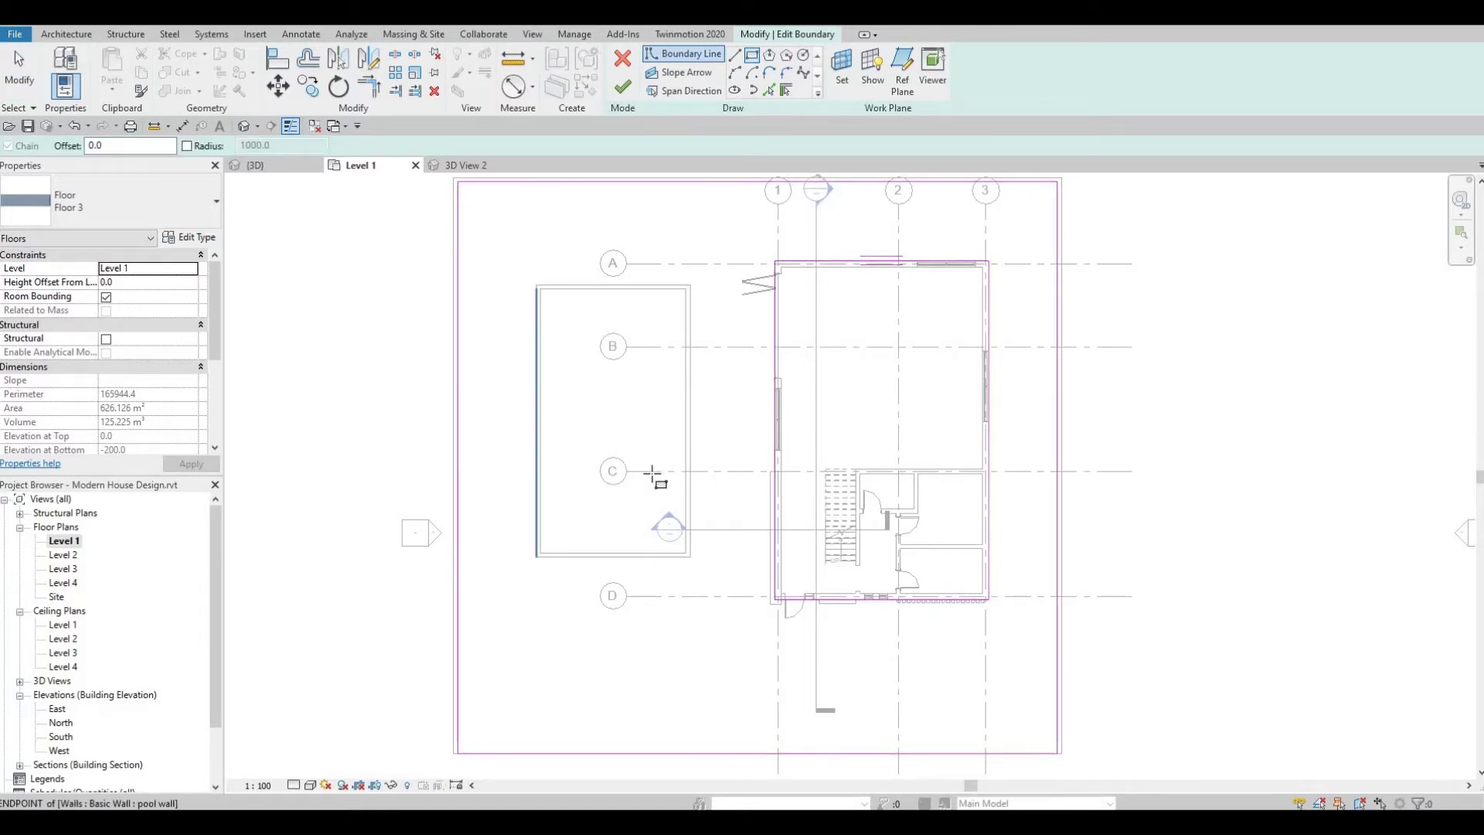
left_click(690, 555)
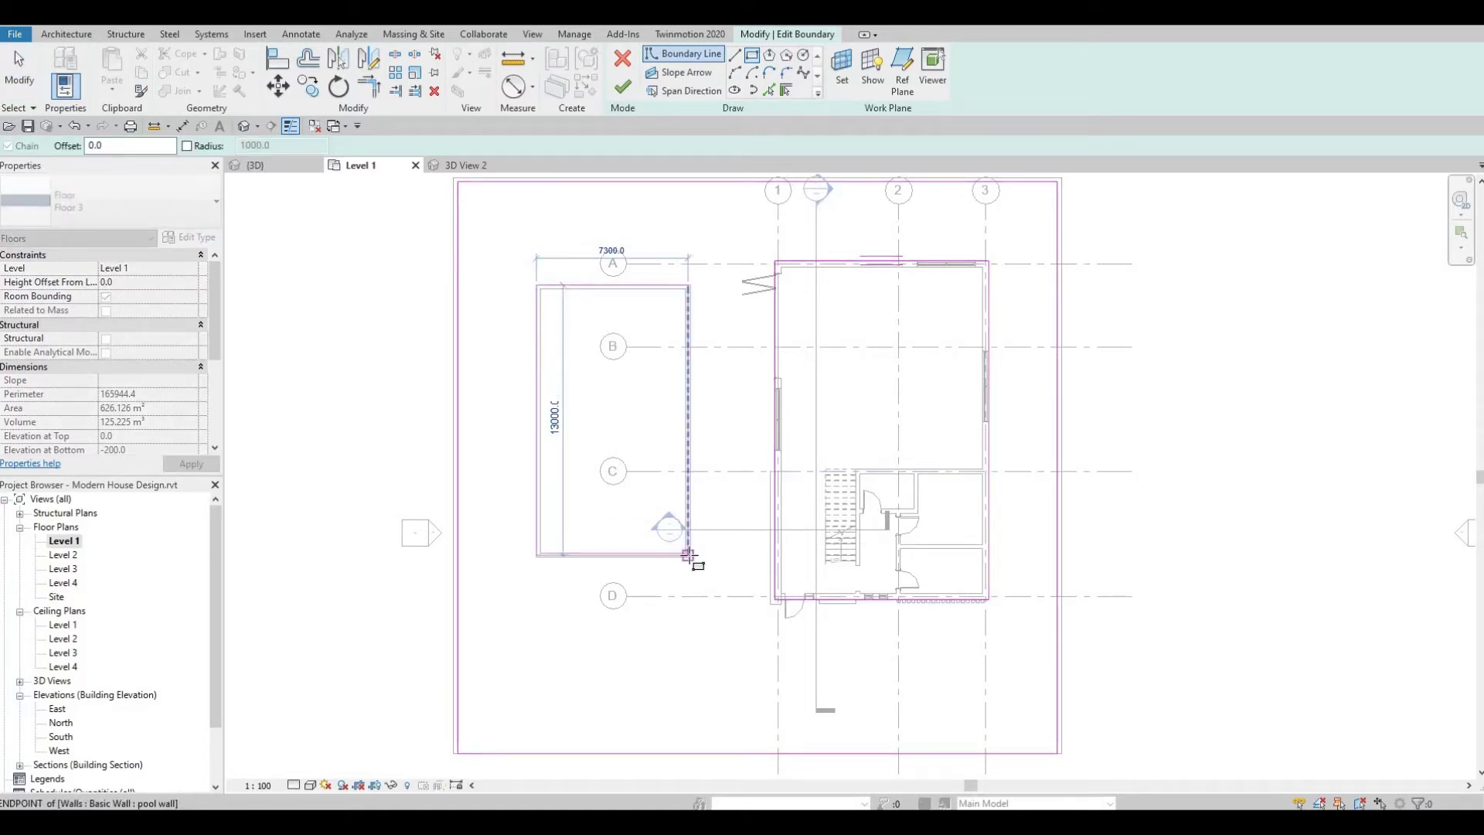
left_click(691, 554)
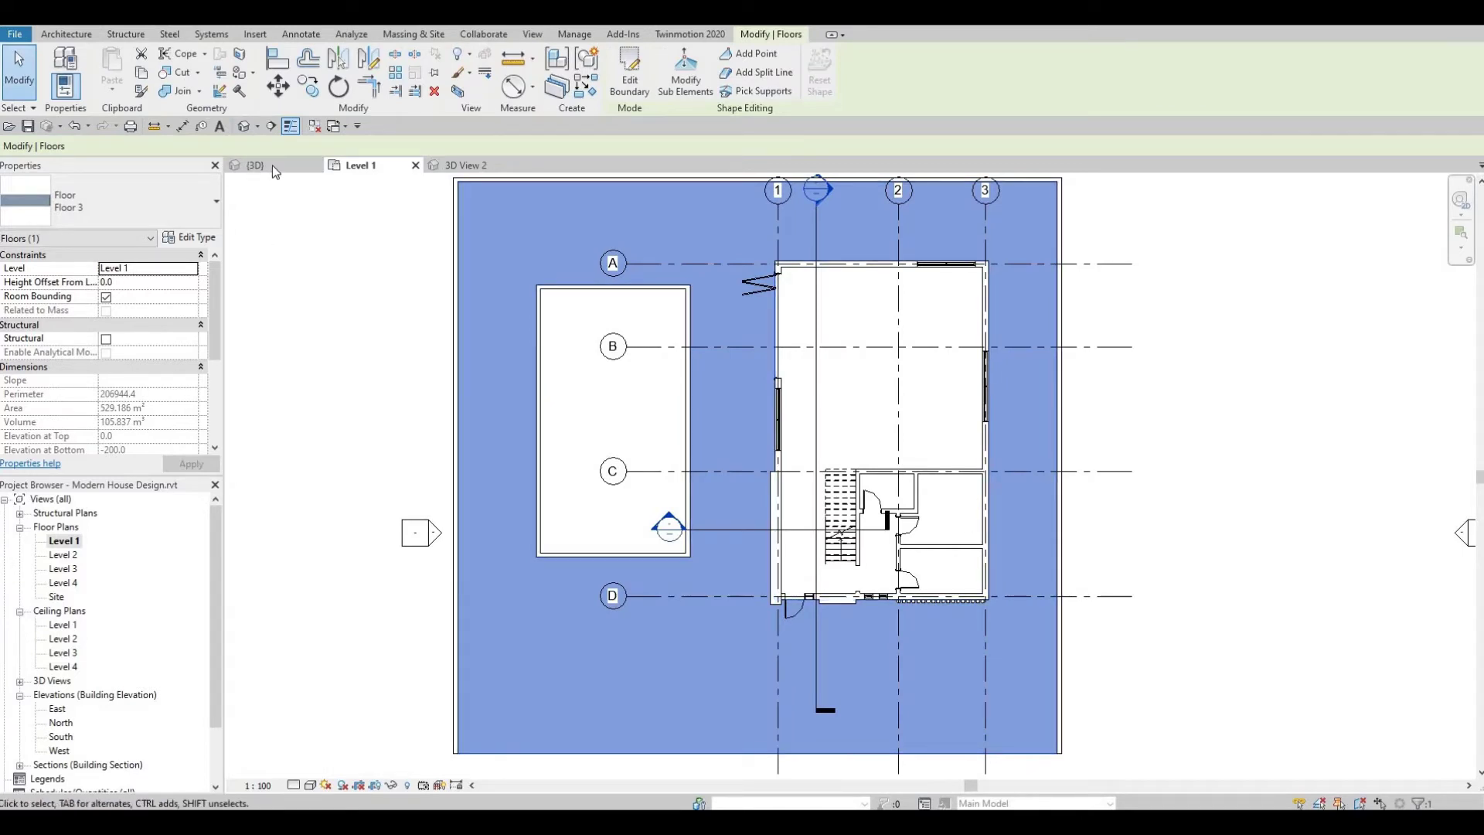
- Open the 3D view and orbit to see the pool walls from above with nothing selected
key("ctrl+Tab")
middle_click_drag(479, 479, 526, 596, "shift")
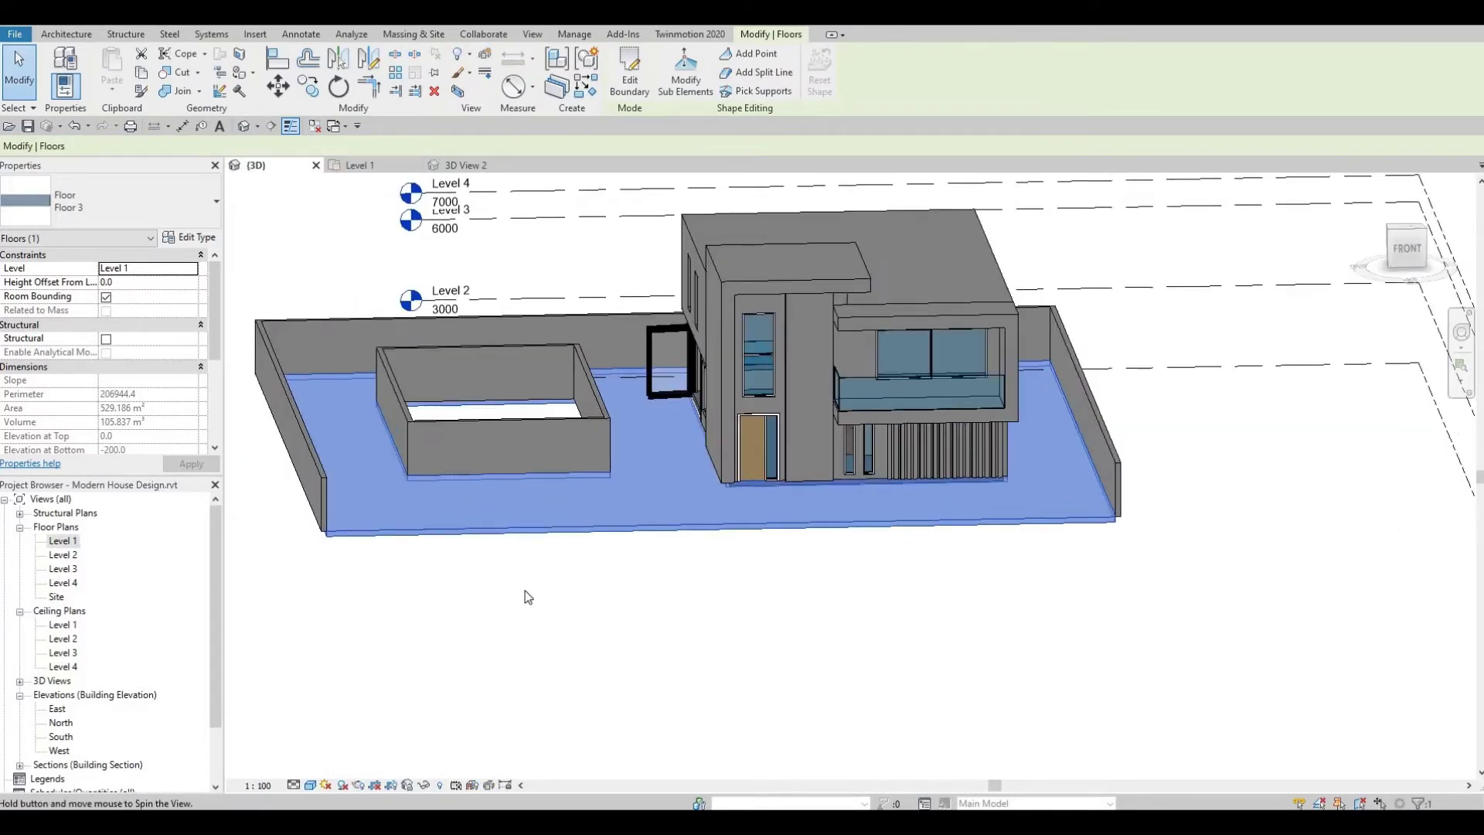
scroll(484, 513, "up", 3)
key("Escape")
- Select all four connected pool walls and try to set their unconnected height to -2000 mm
left_click(467, 499)
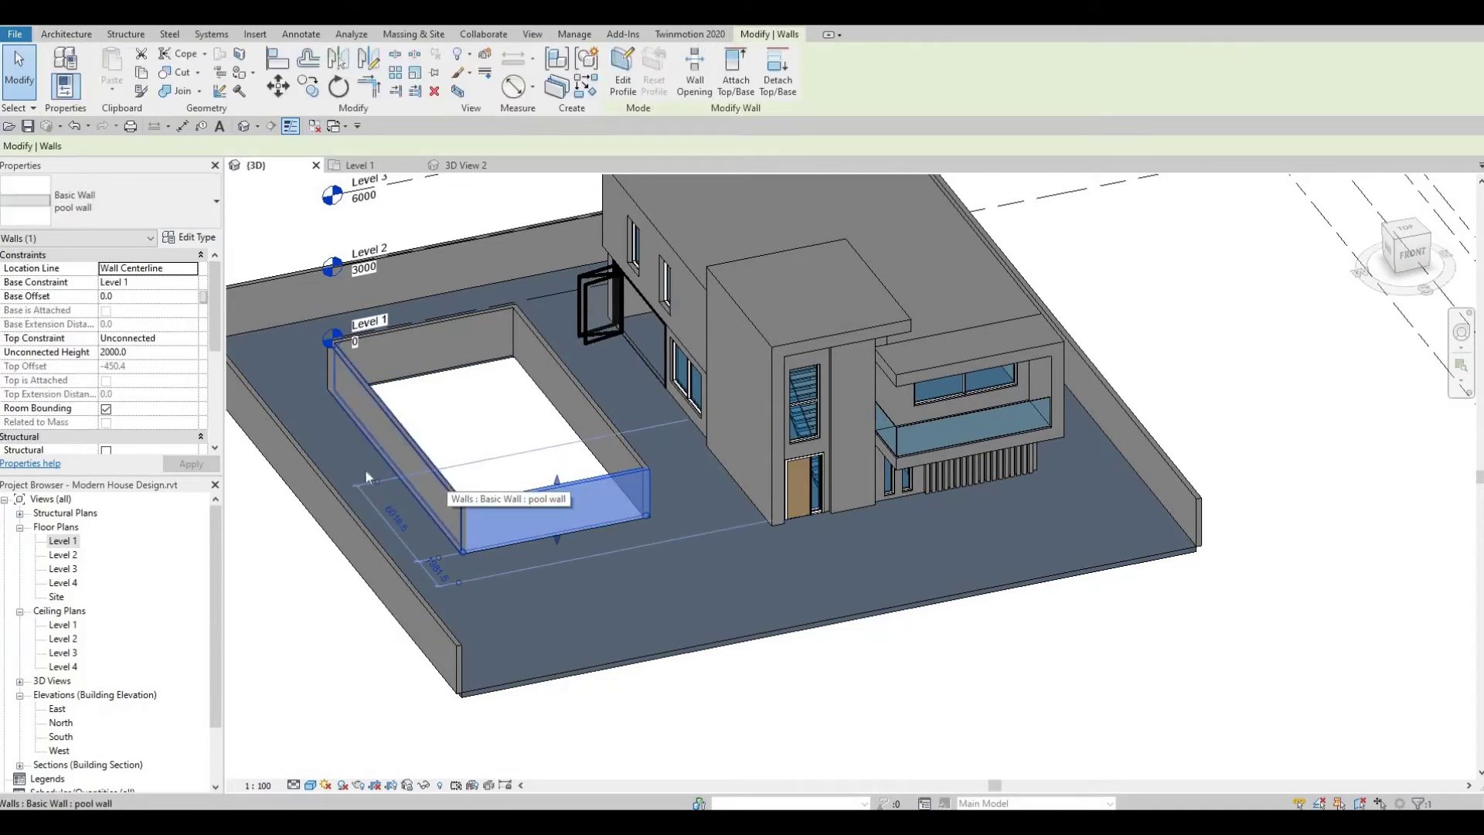
key("Tab")
left_click(421, 461)
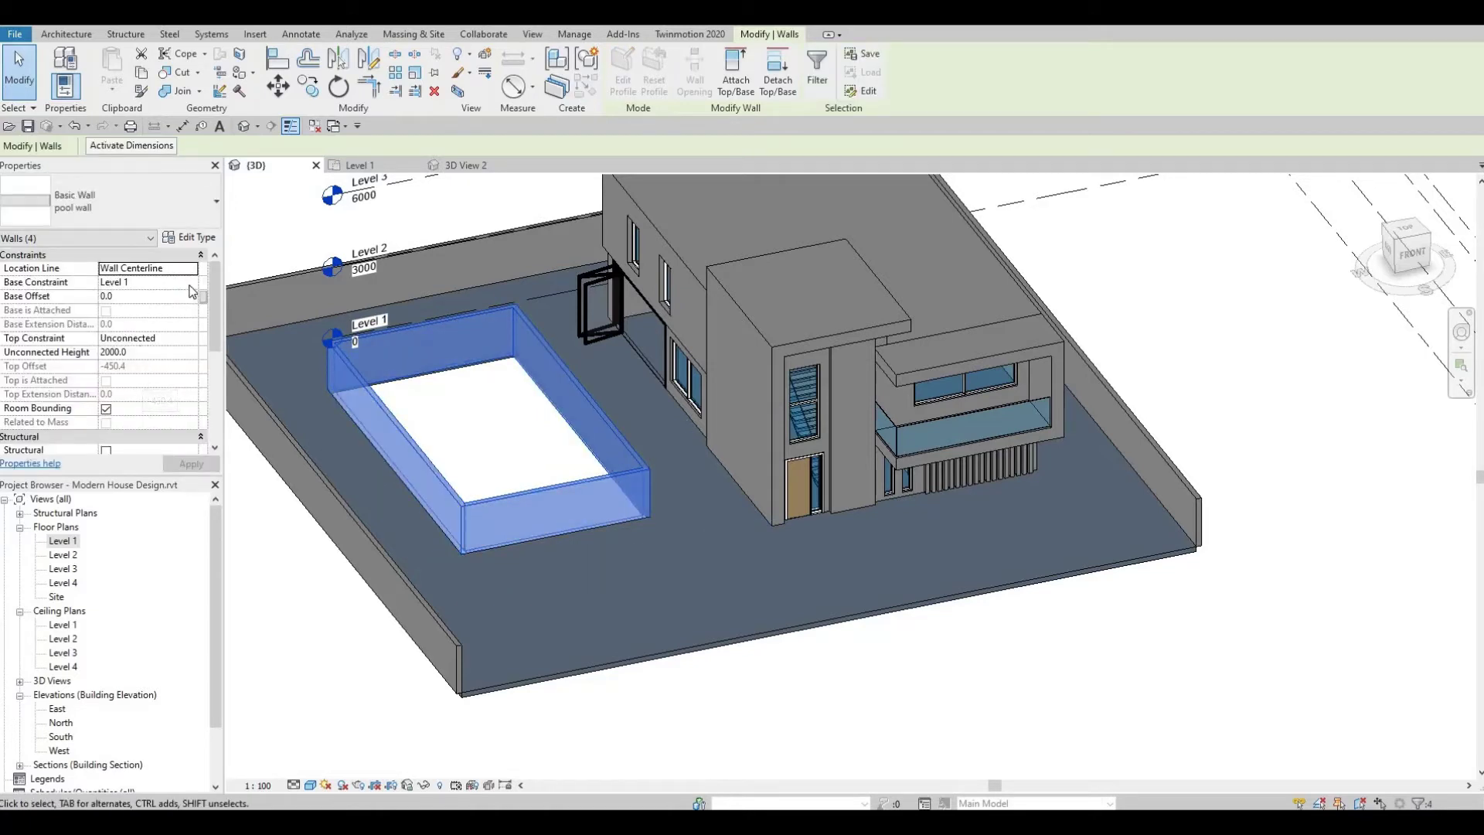
left_click(128, 283)
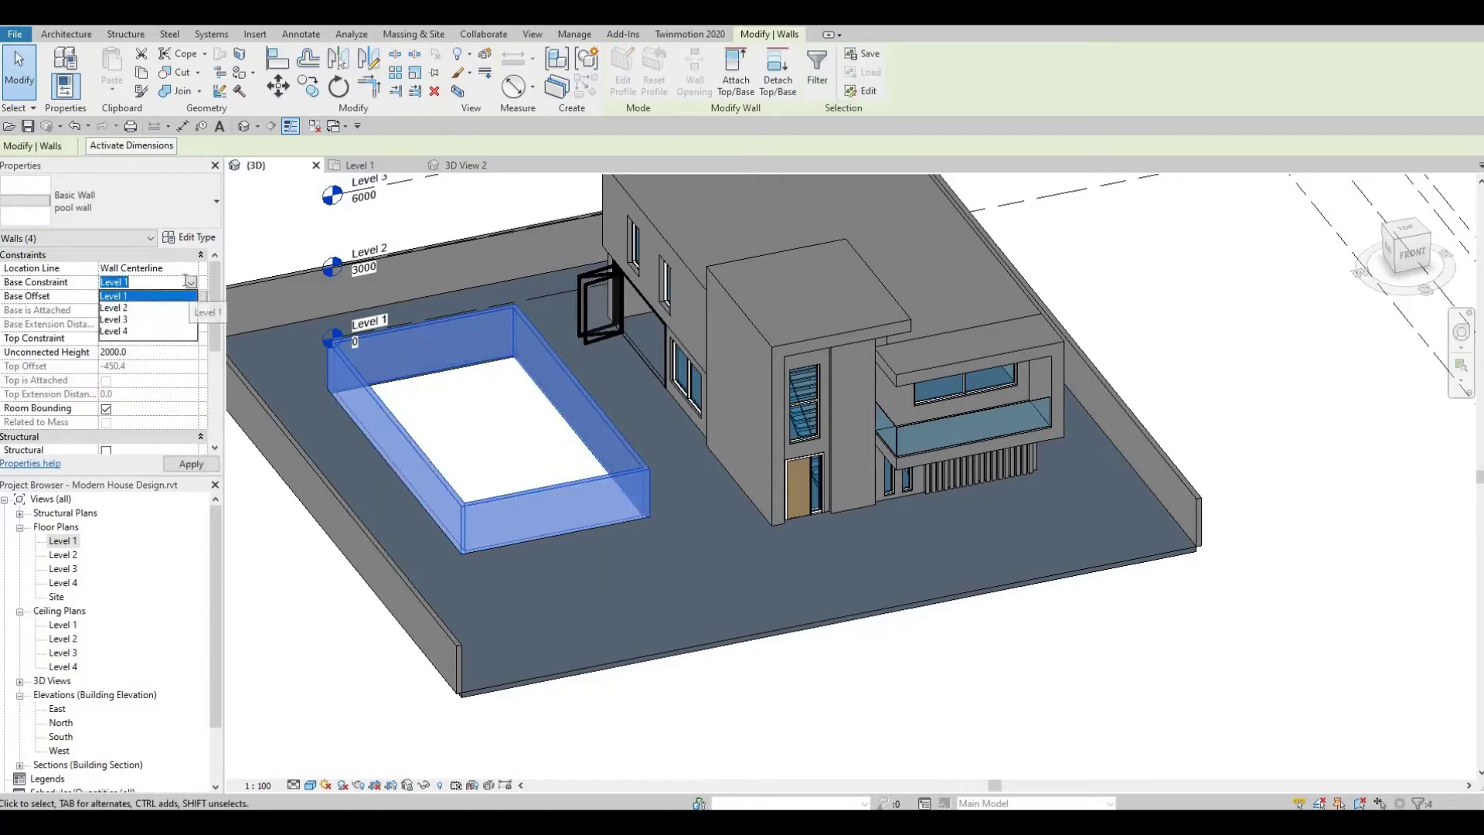
left_click(144, 300)
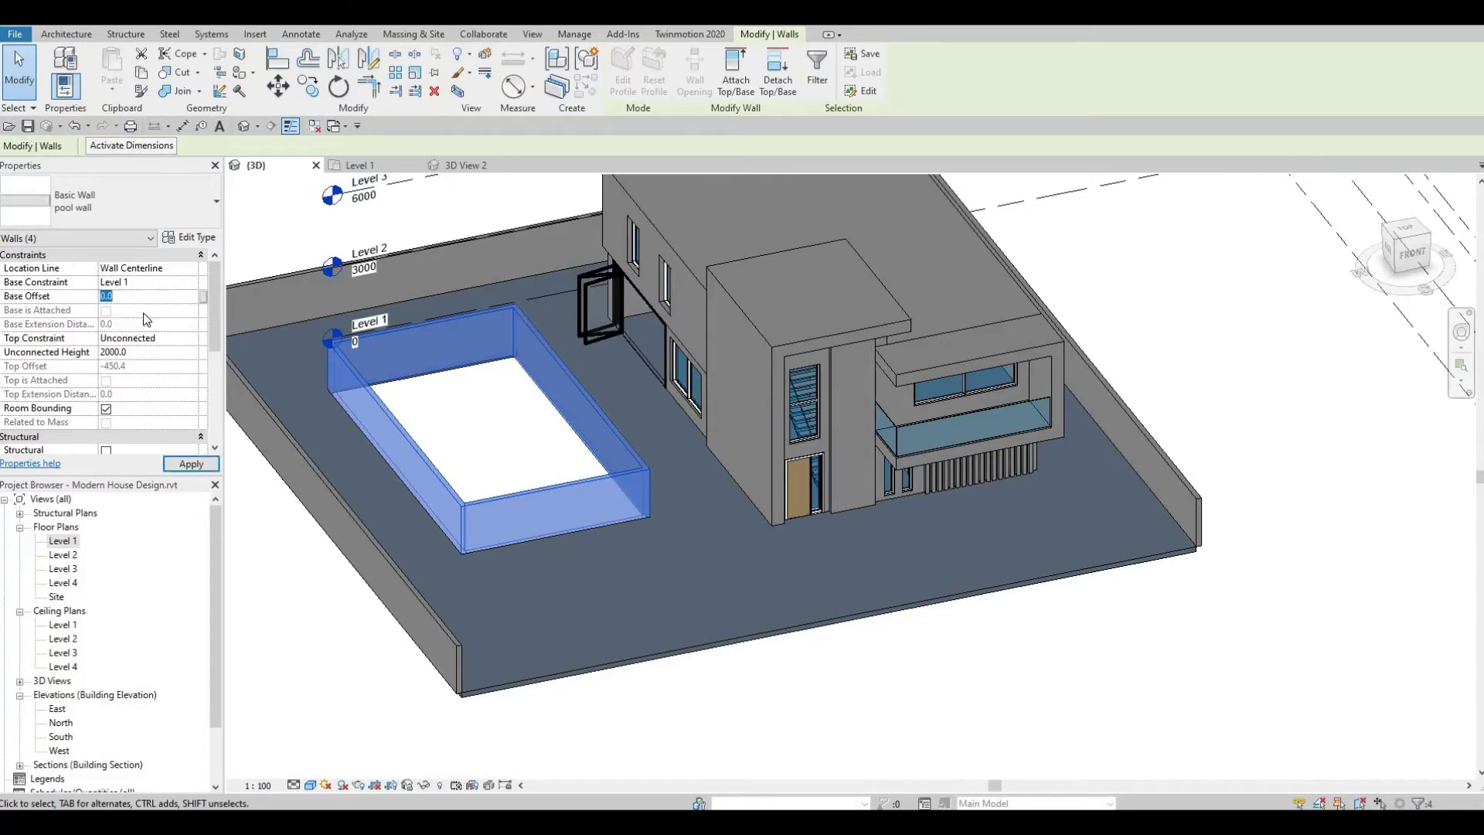
left_click(193, 353)
type("-")
left_click(189, 463)
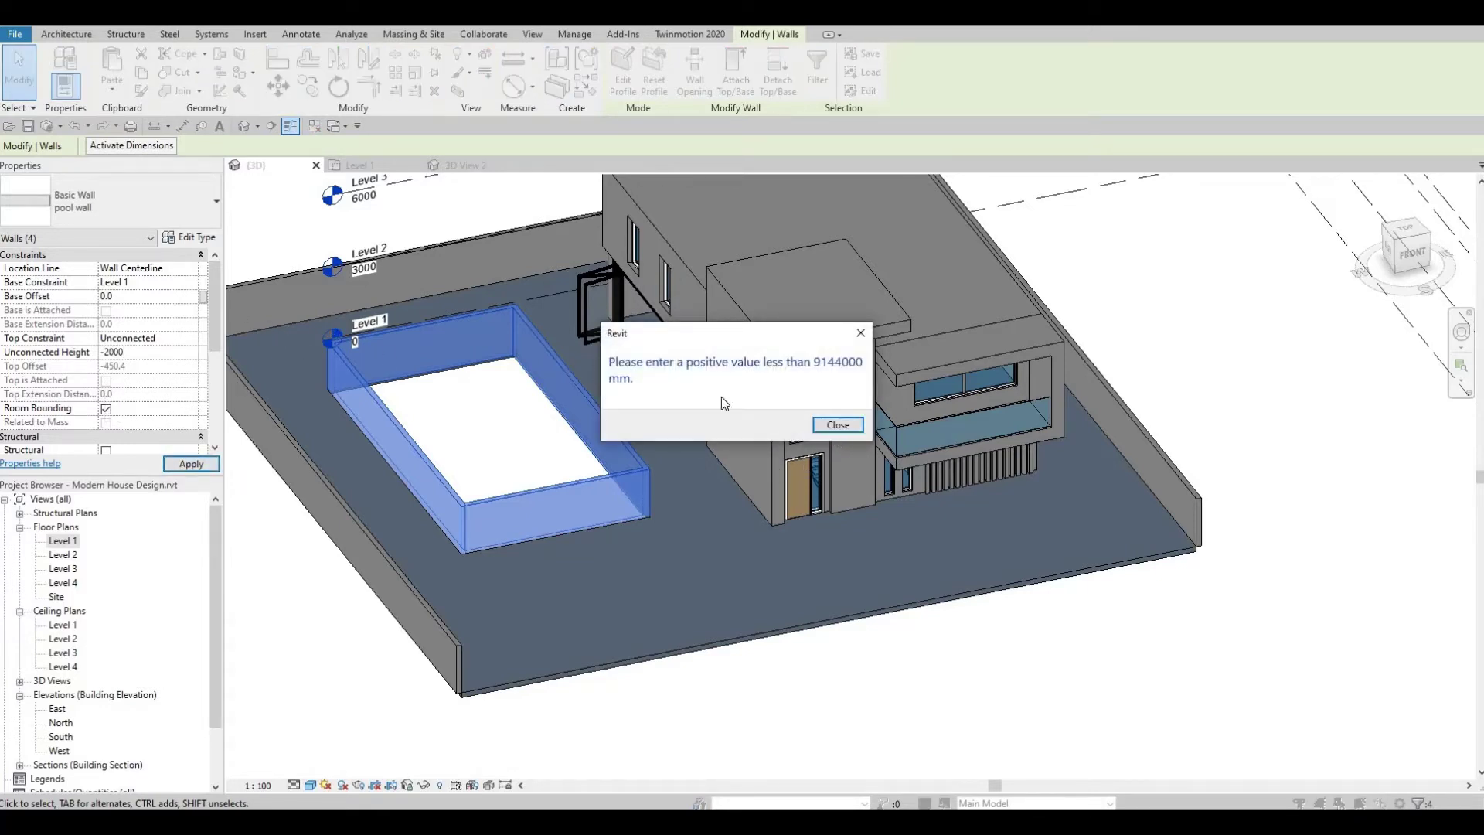
left_click(838, 425)
- Try a base offset of 2000 mm on the four pool walls and undo it
left_click(158, 295)
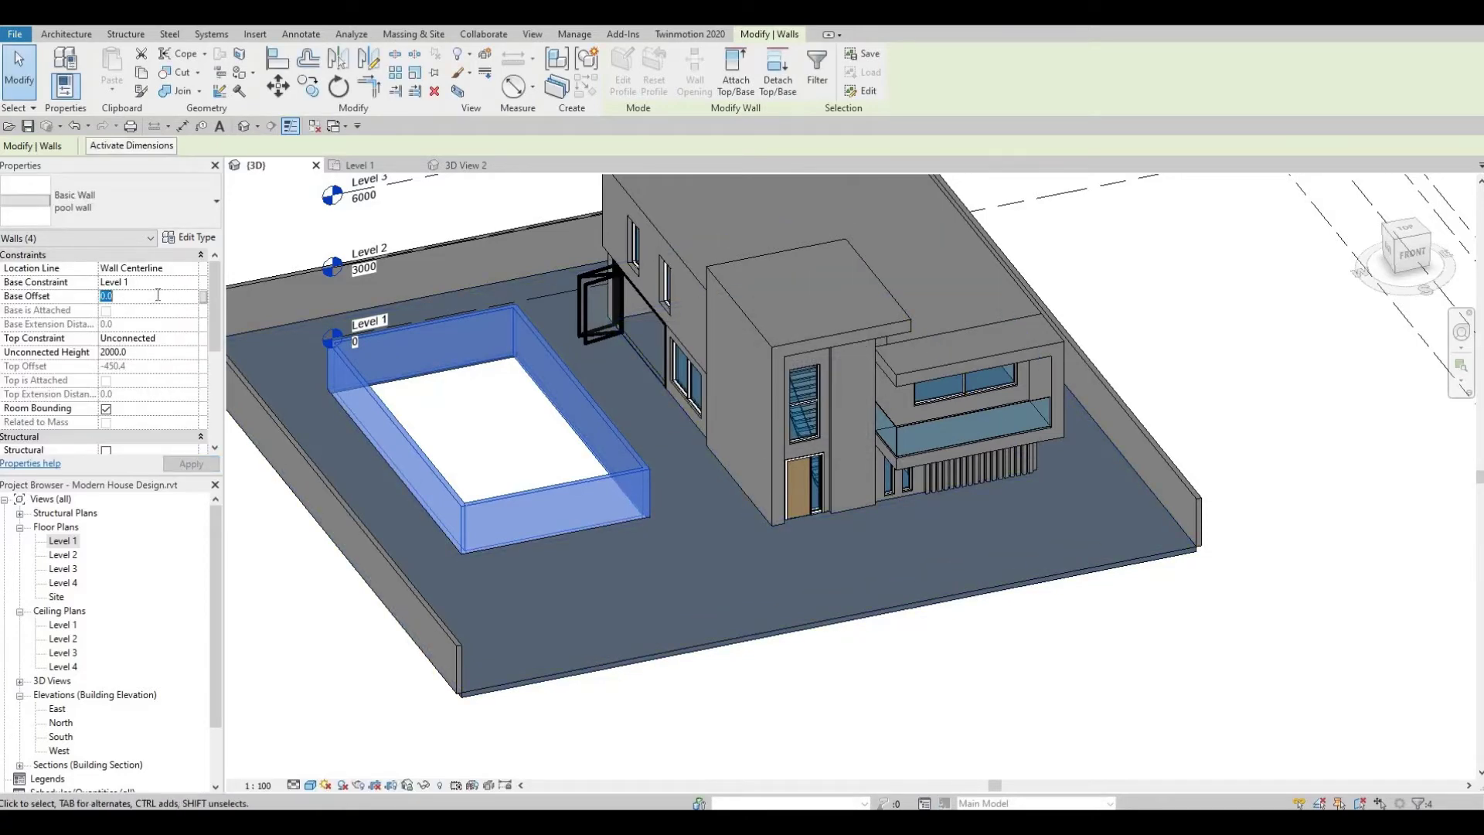
type("2000")
left_click(191, 464)
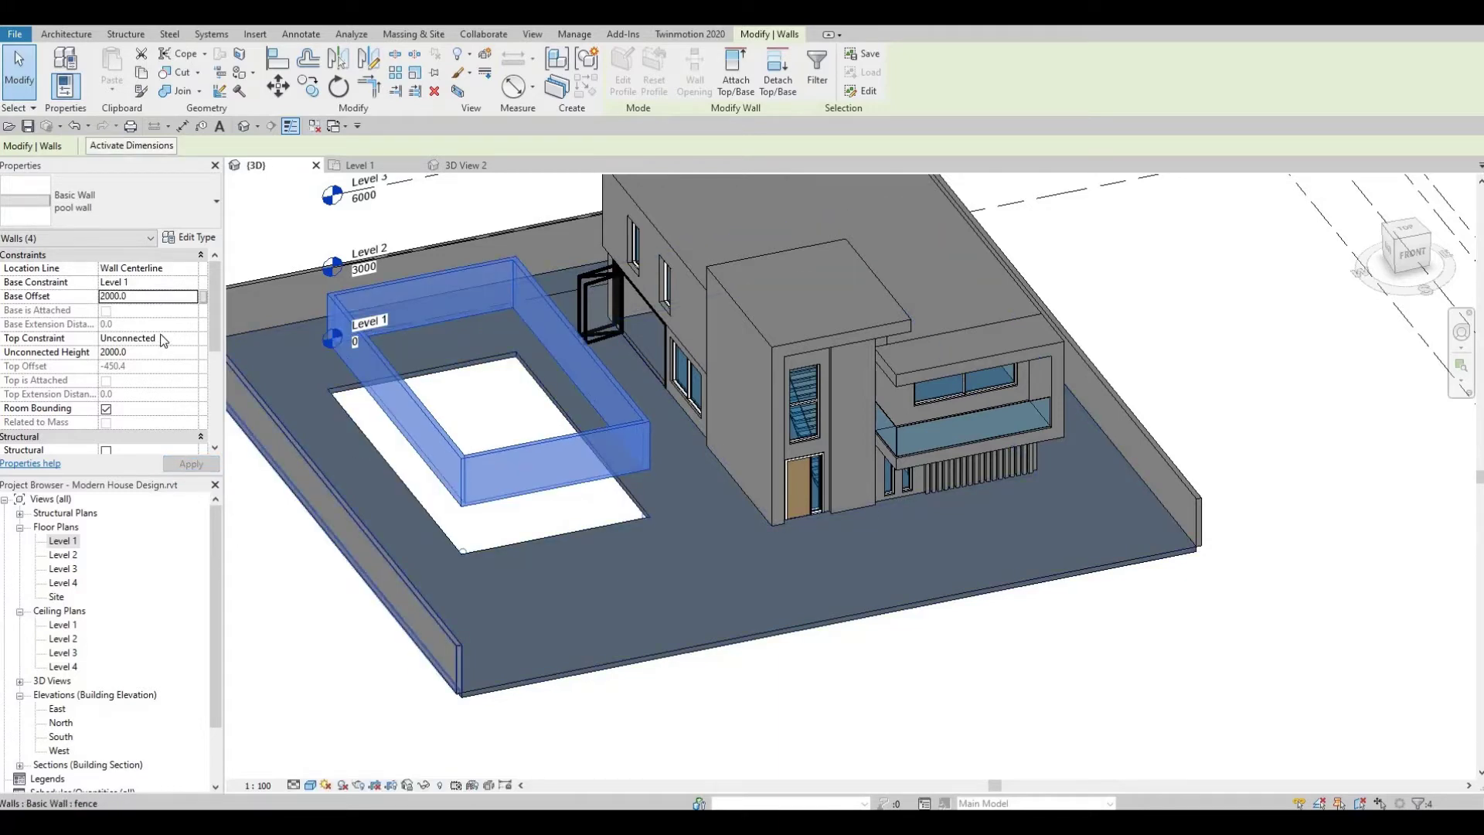
key("ctrl+z")
- Stretch the west pool wall's base to about 2190 mm below Level 1 and lower its top to floor level
left_click(415, 542)
middle_click_drag(425, 549, 390, 485, "shift")
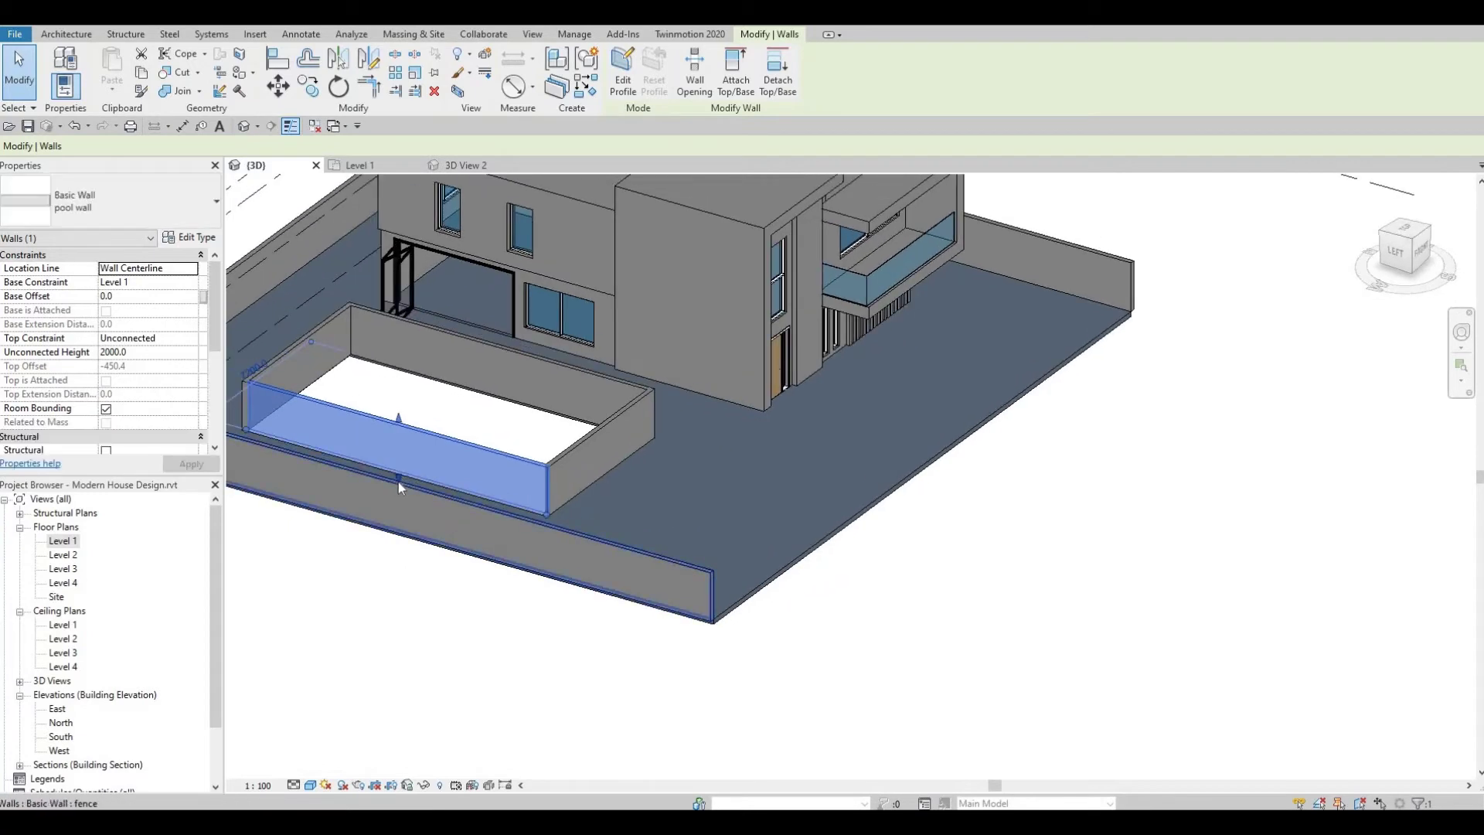
left_click_drag(402, 481, 403, 533)
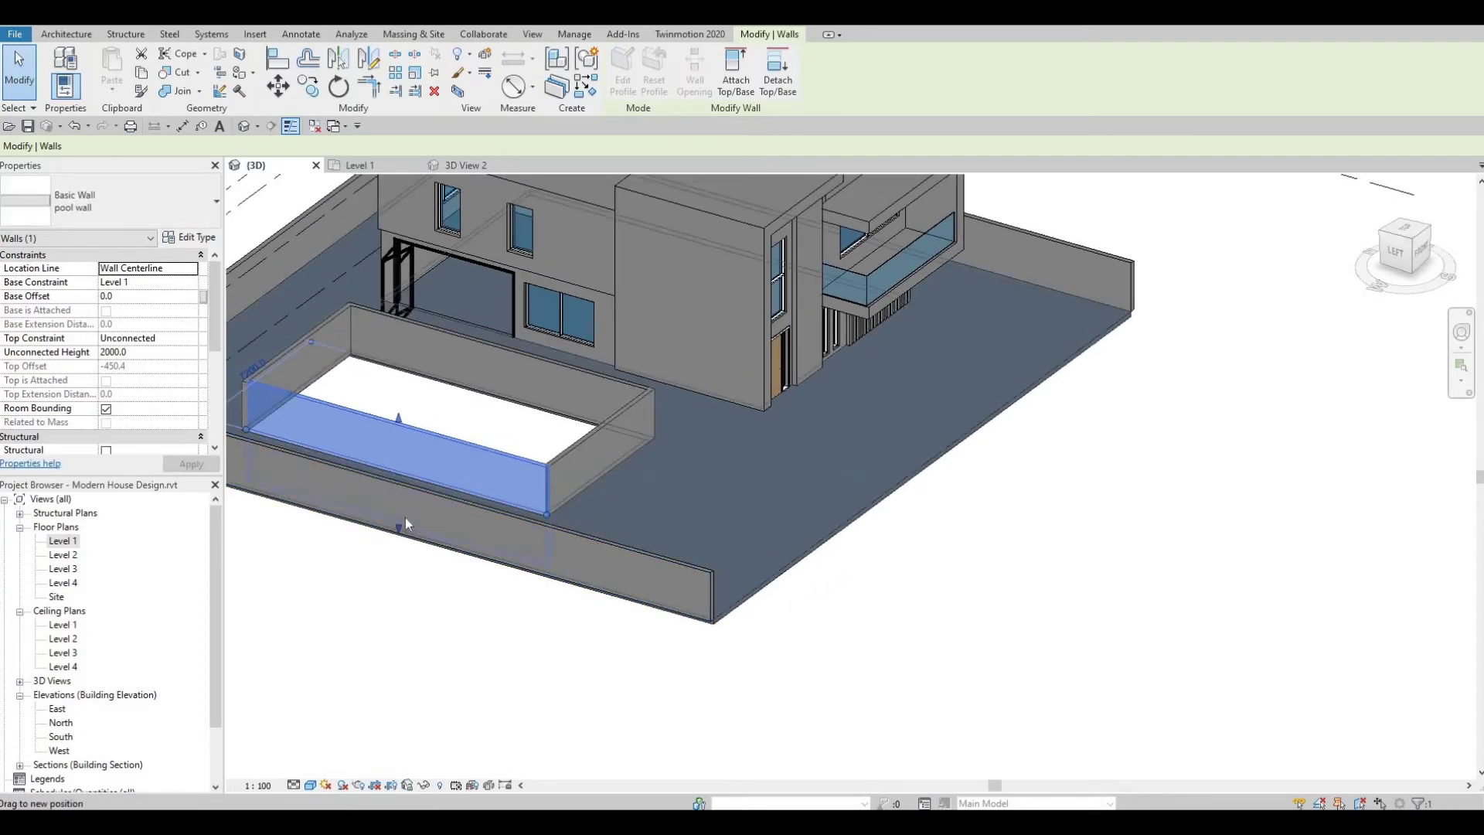
left_click_drag(398, 420, 409, 476)
left_click_drag(503, 487, 501, 498)
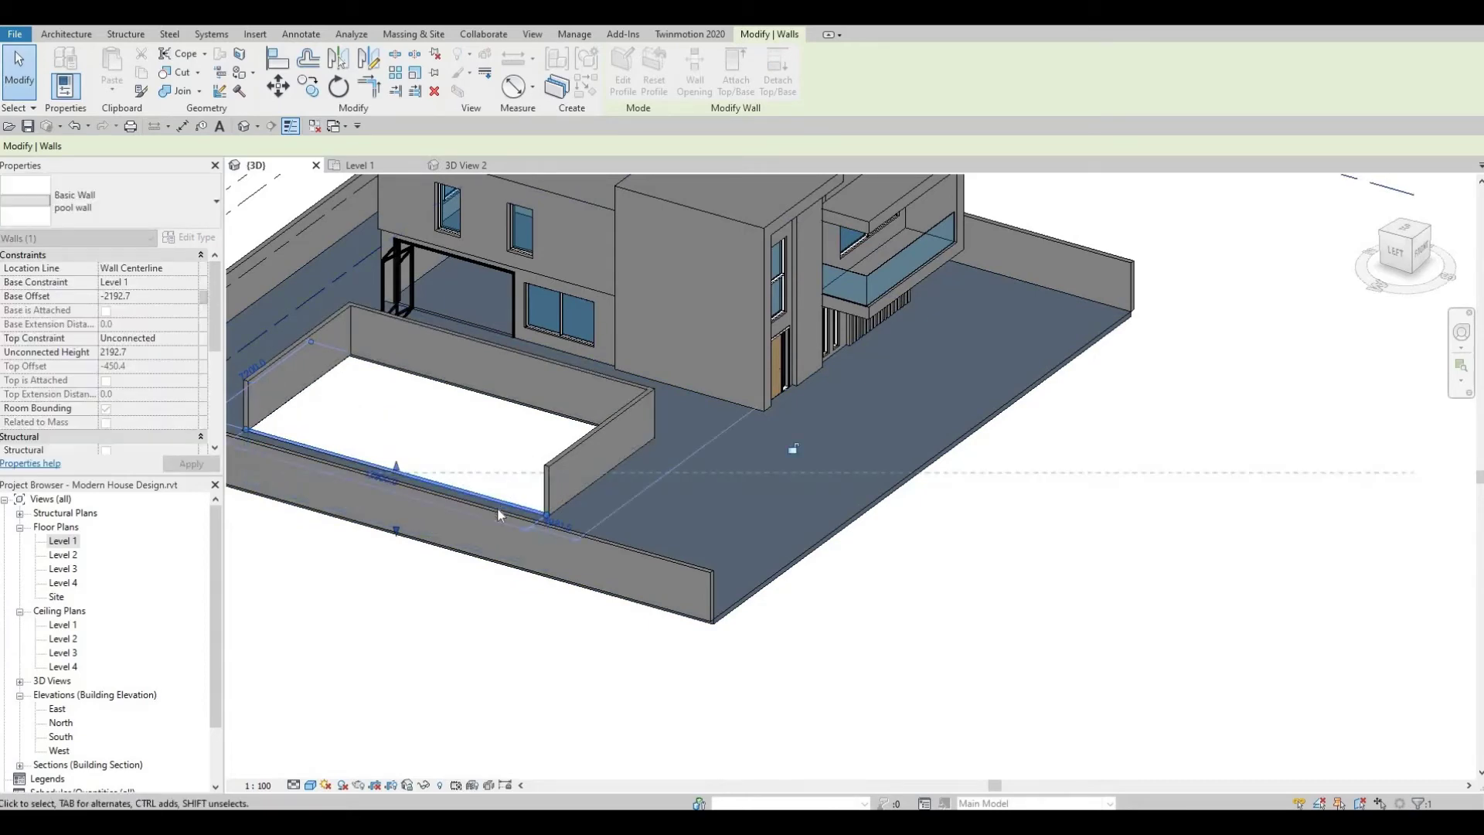
key("Escape")
- Align the base of the north pool wall with the lowered base of the west pool wall
scroll(531, 466, "up", 5)
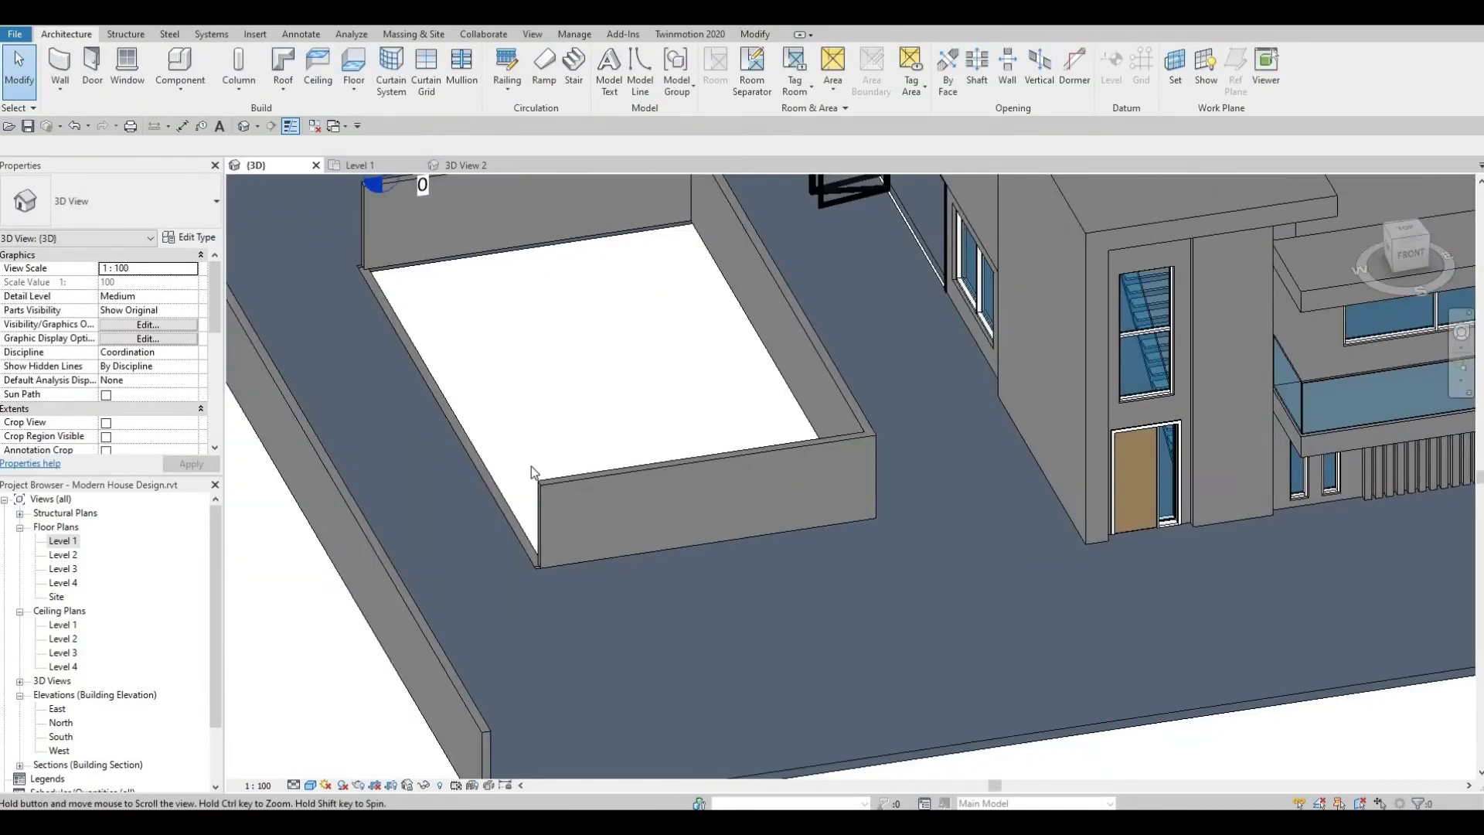
middle_click_drag(531, 466, 560, 456)
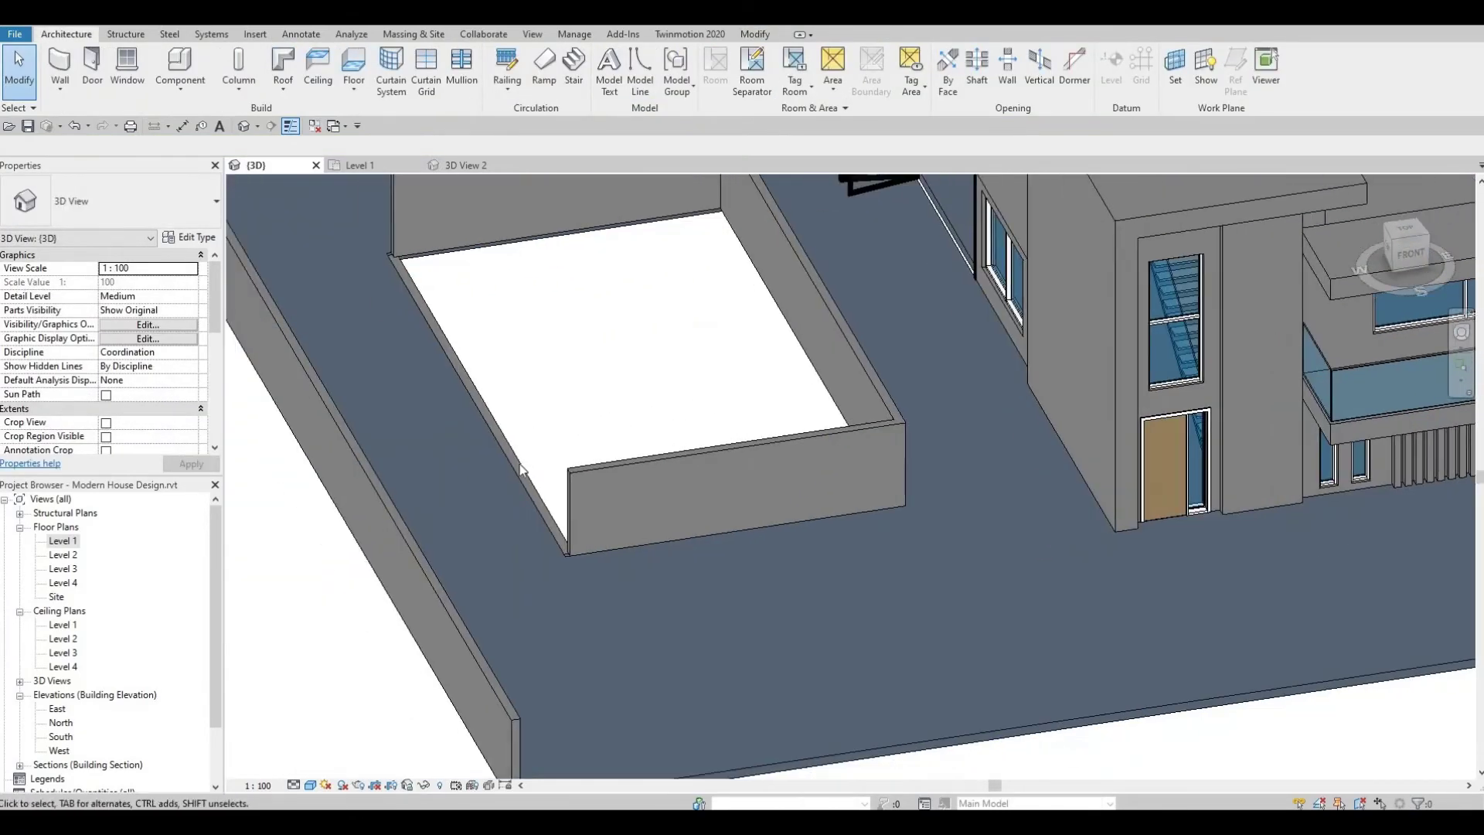
middle_click_drag(531, 560, 541, 663)
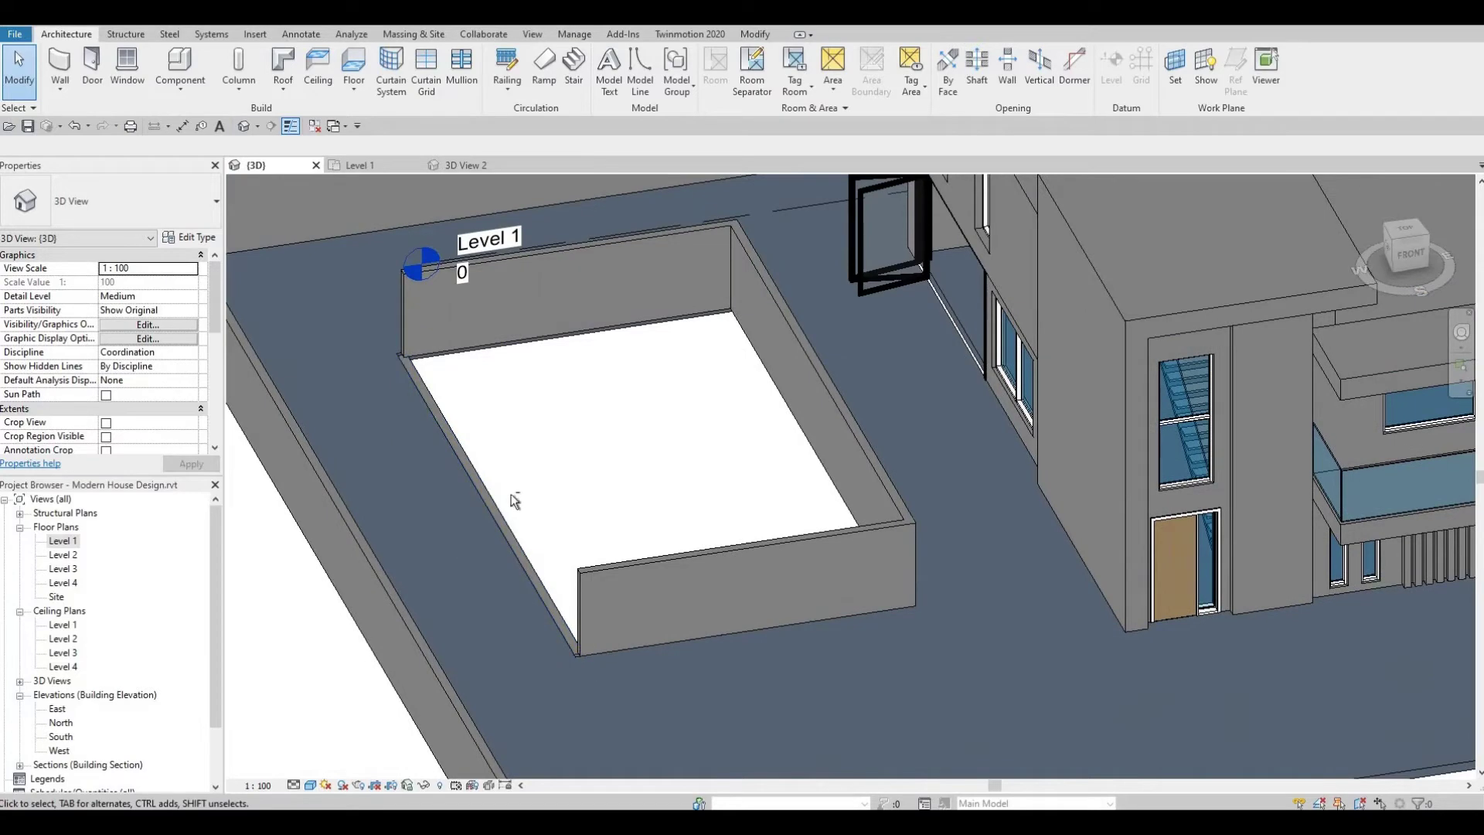
mouse_move(514, 501)
middle_mouse_down("shift")
mouse_move(544, 484)
mouse_move(538, 499)
mouse_move(480, 477)
mouse_move(453, 443)
middle_mouse_up("shift")
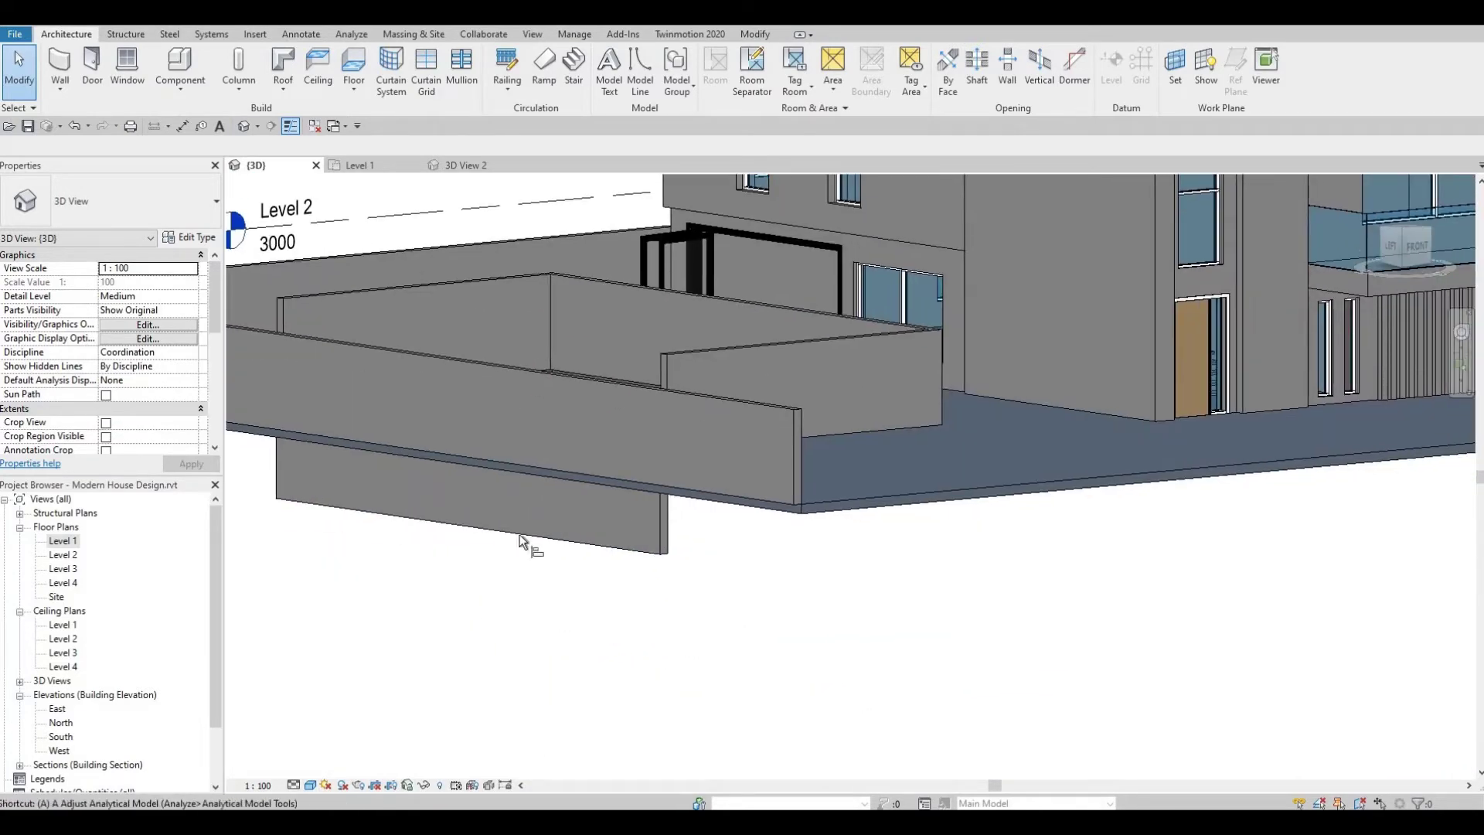
key("l")
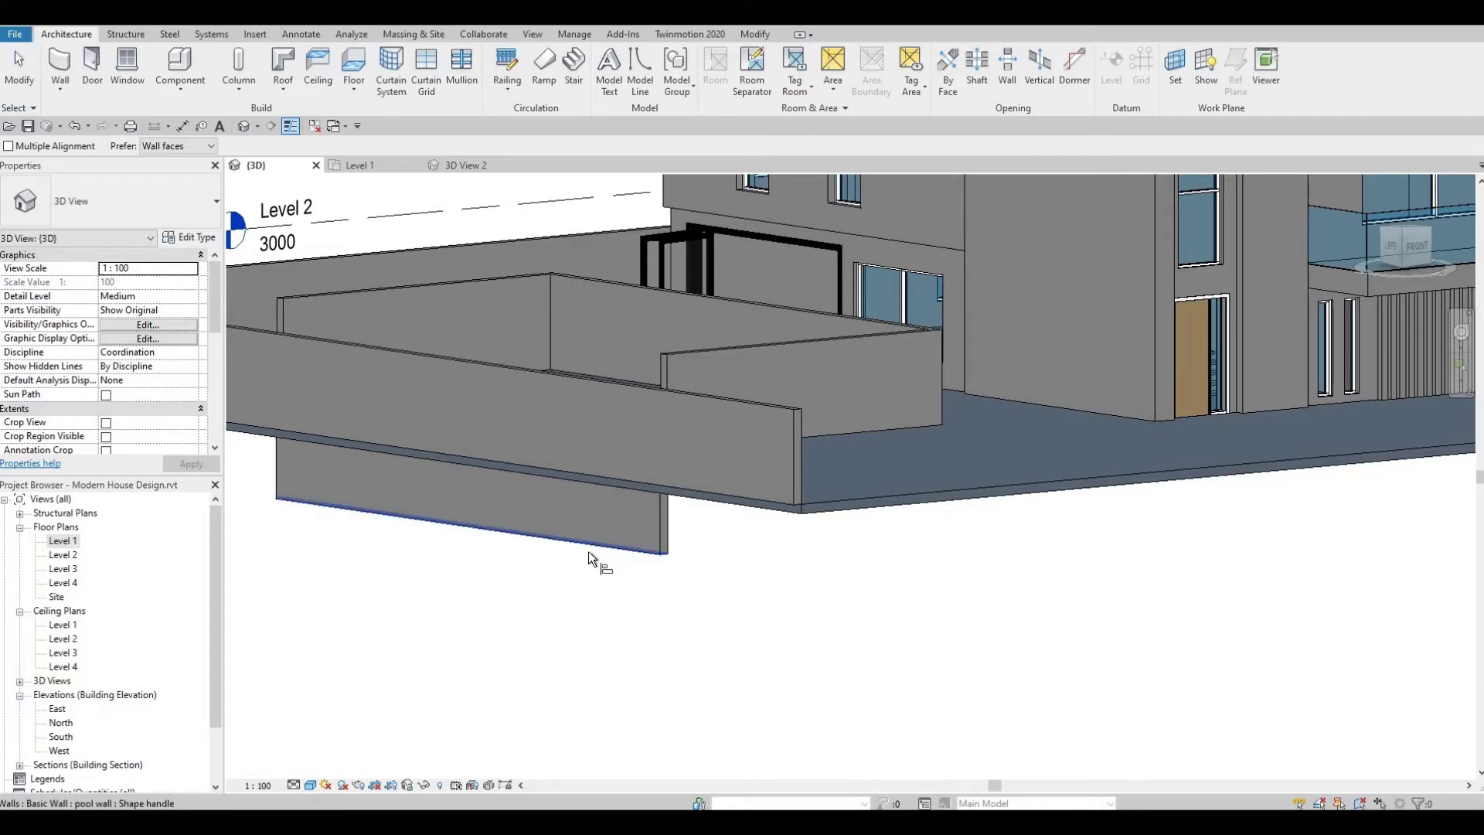
middle_click_drag(537, 662, 480, 322, "shift")
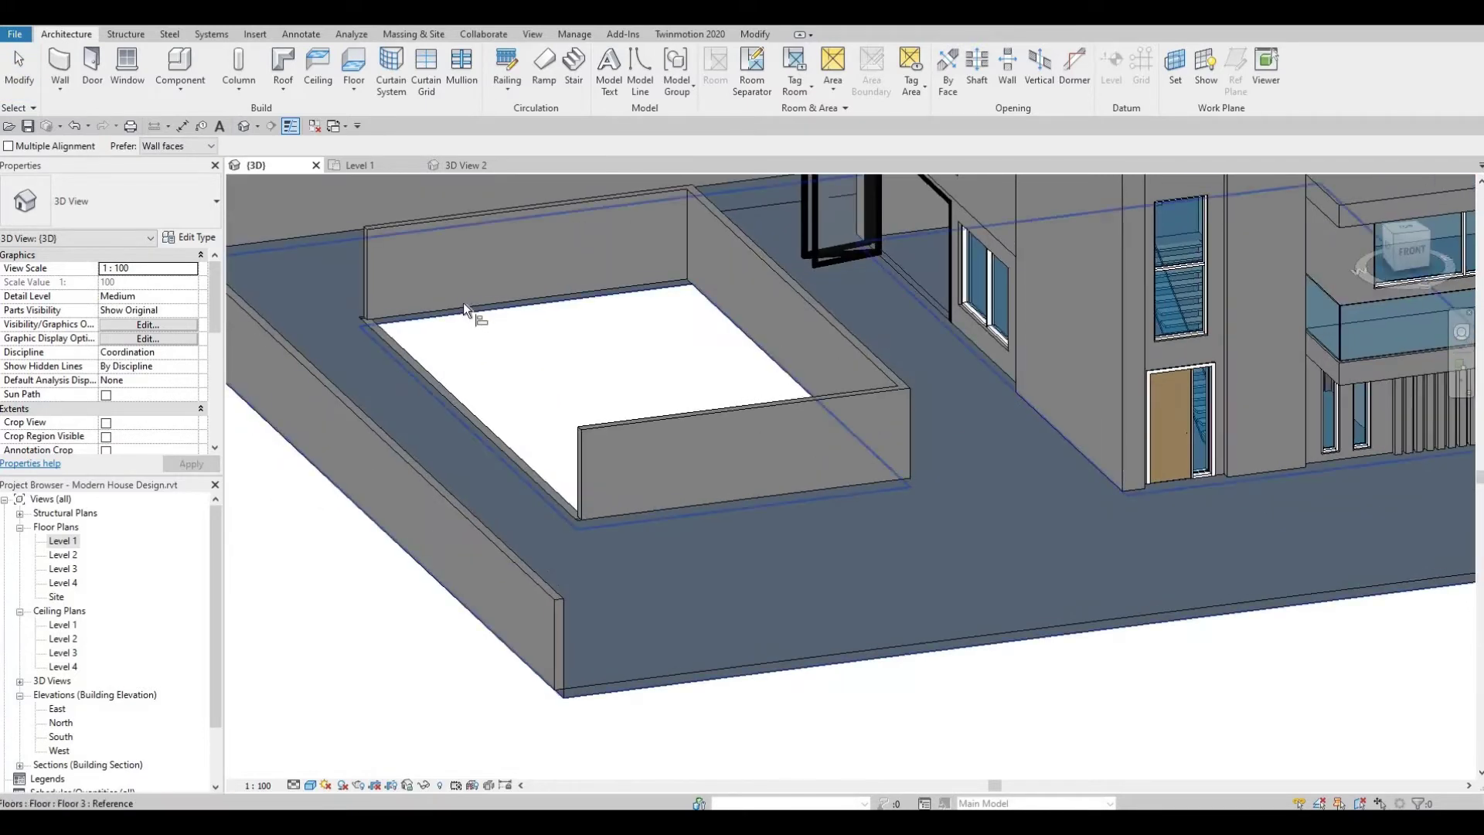
left_click(585, 360)
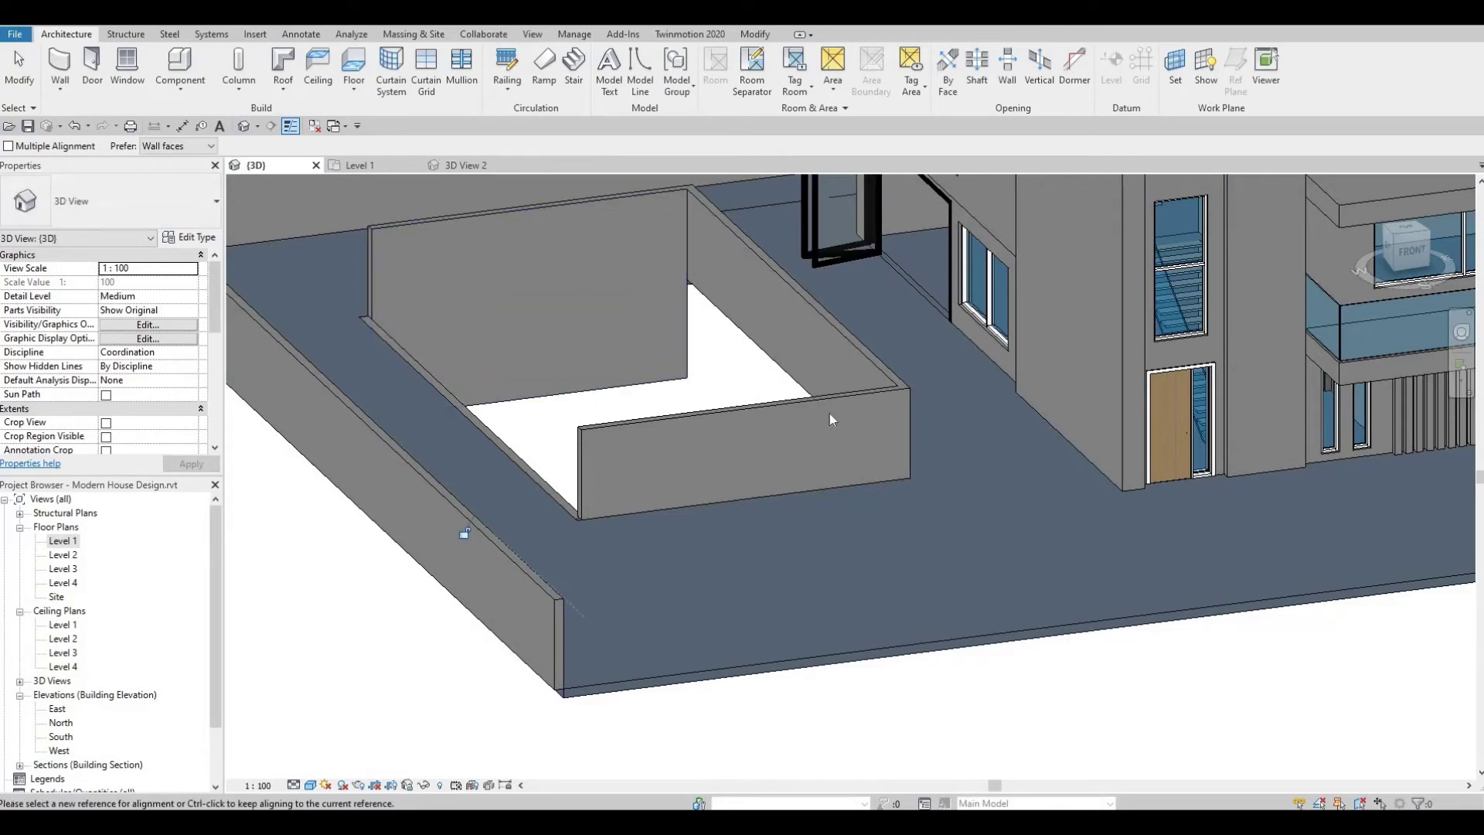
- Align the bases of the east and south pool walls with the lowered base of the north pool wall
middle_click_drag(829, 414, 654, 372, "shift")
middle_click_drag(541, 487, 529, 371, "shift")
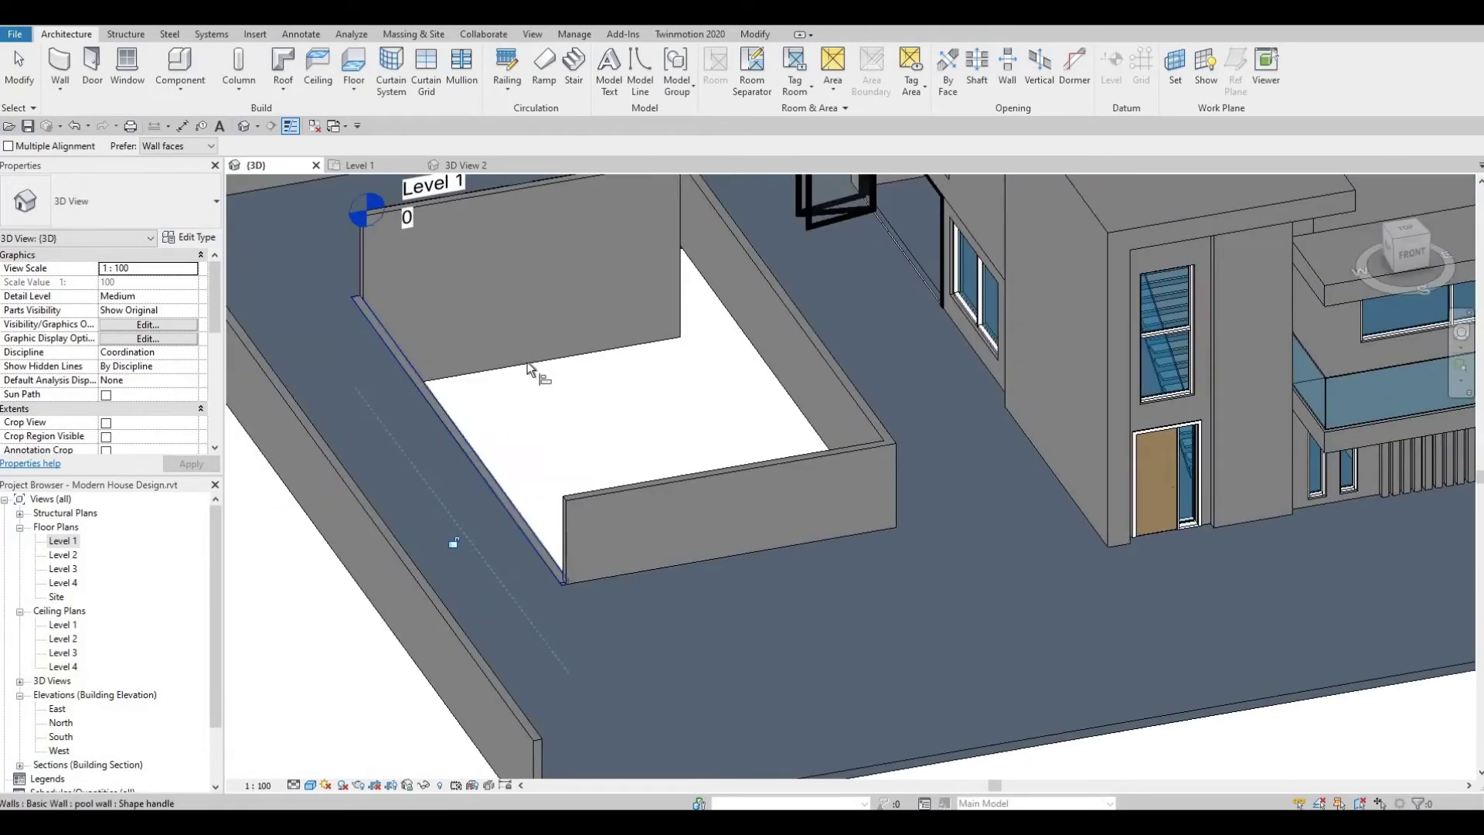
key("Tab")
left_click(529, 371)
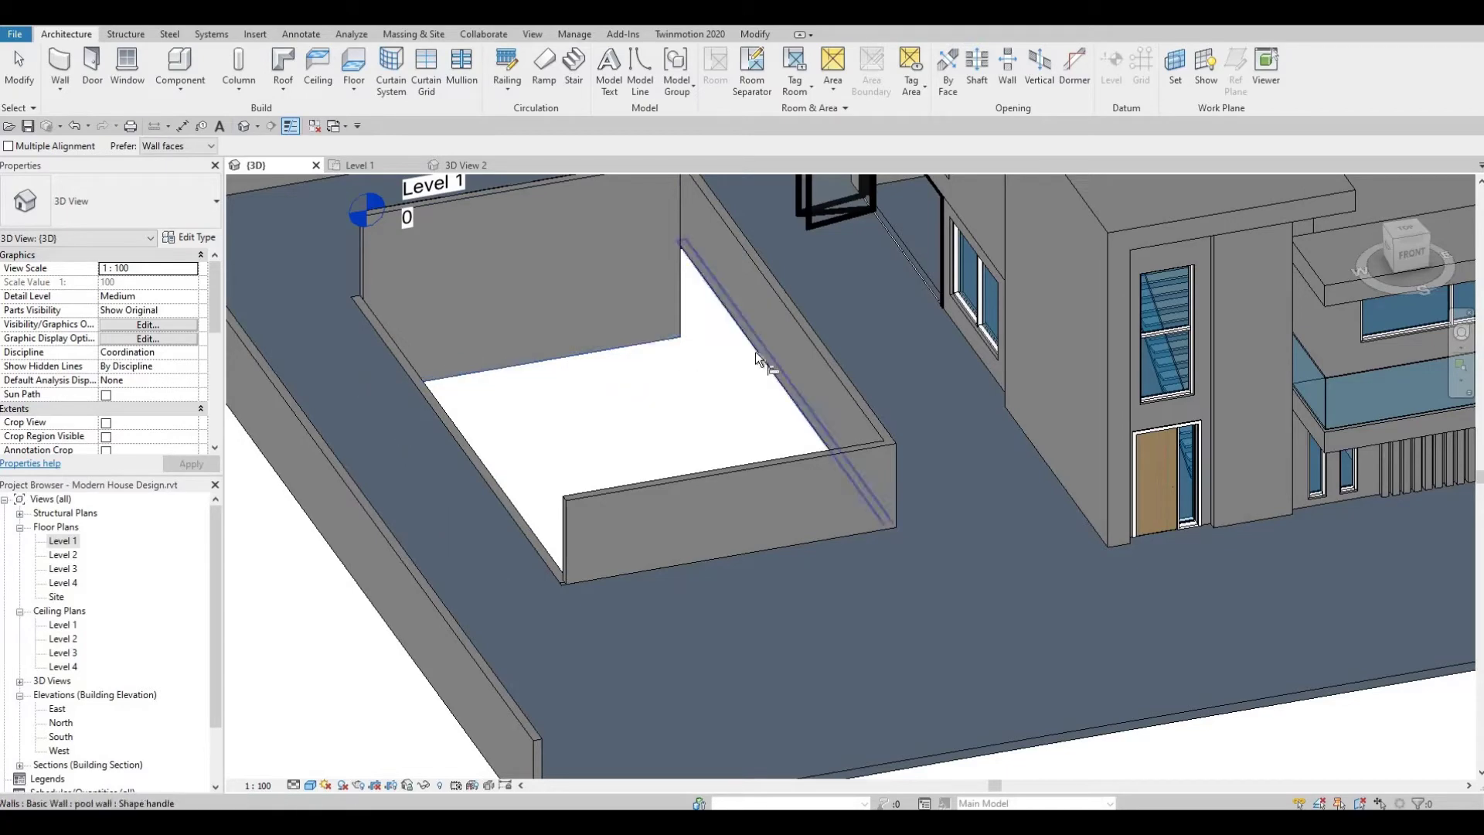
left_click(711, 393)
middle_click_drag(1049, 461, 994, 402, "shift")
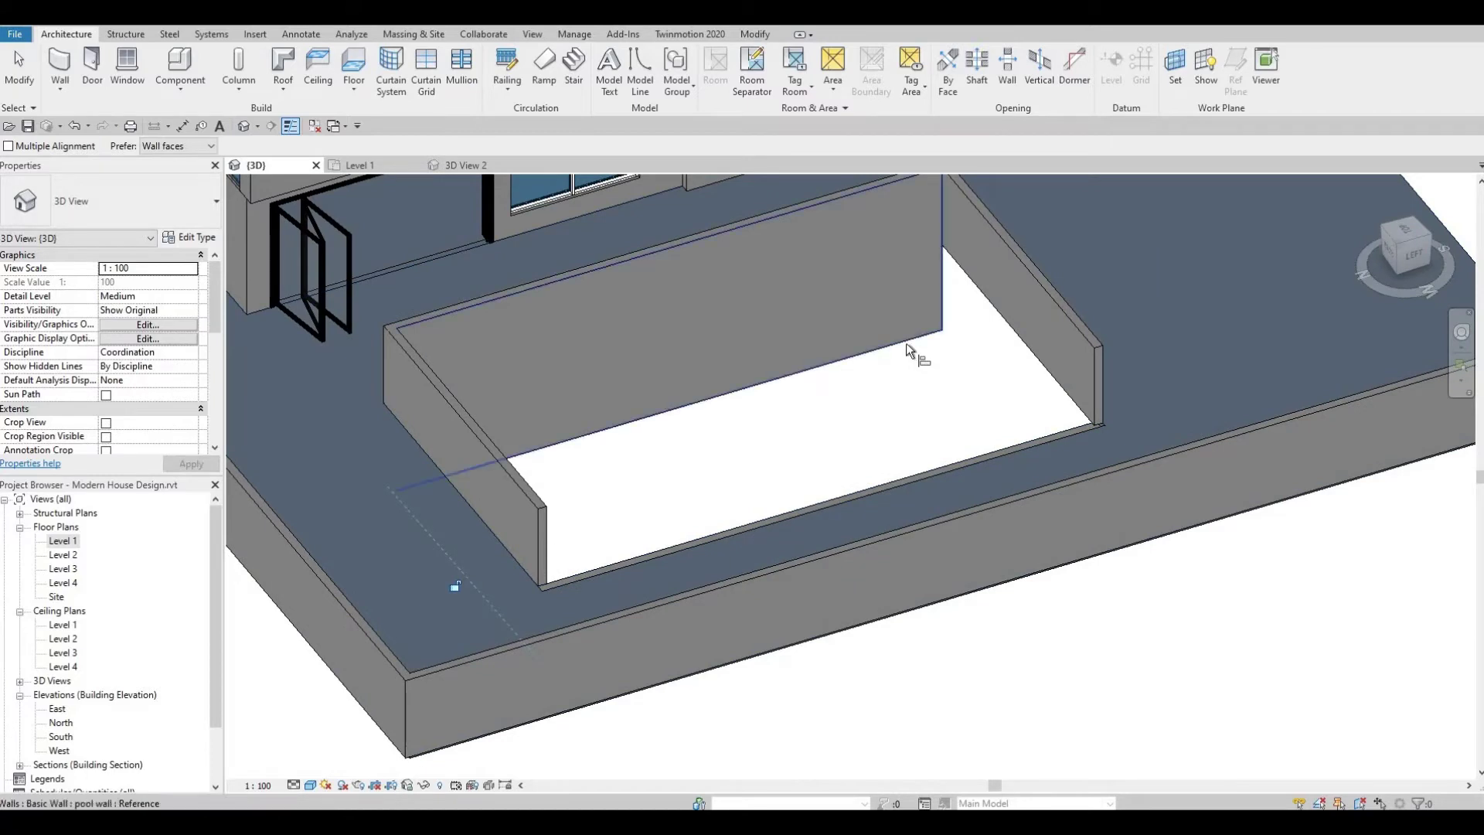
left_click(1008, 324)
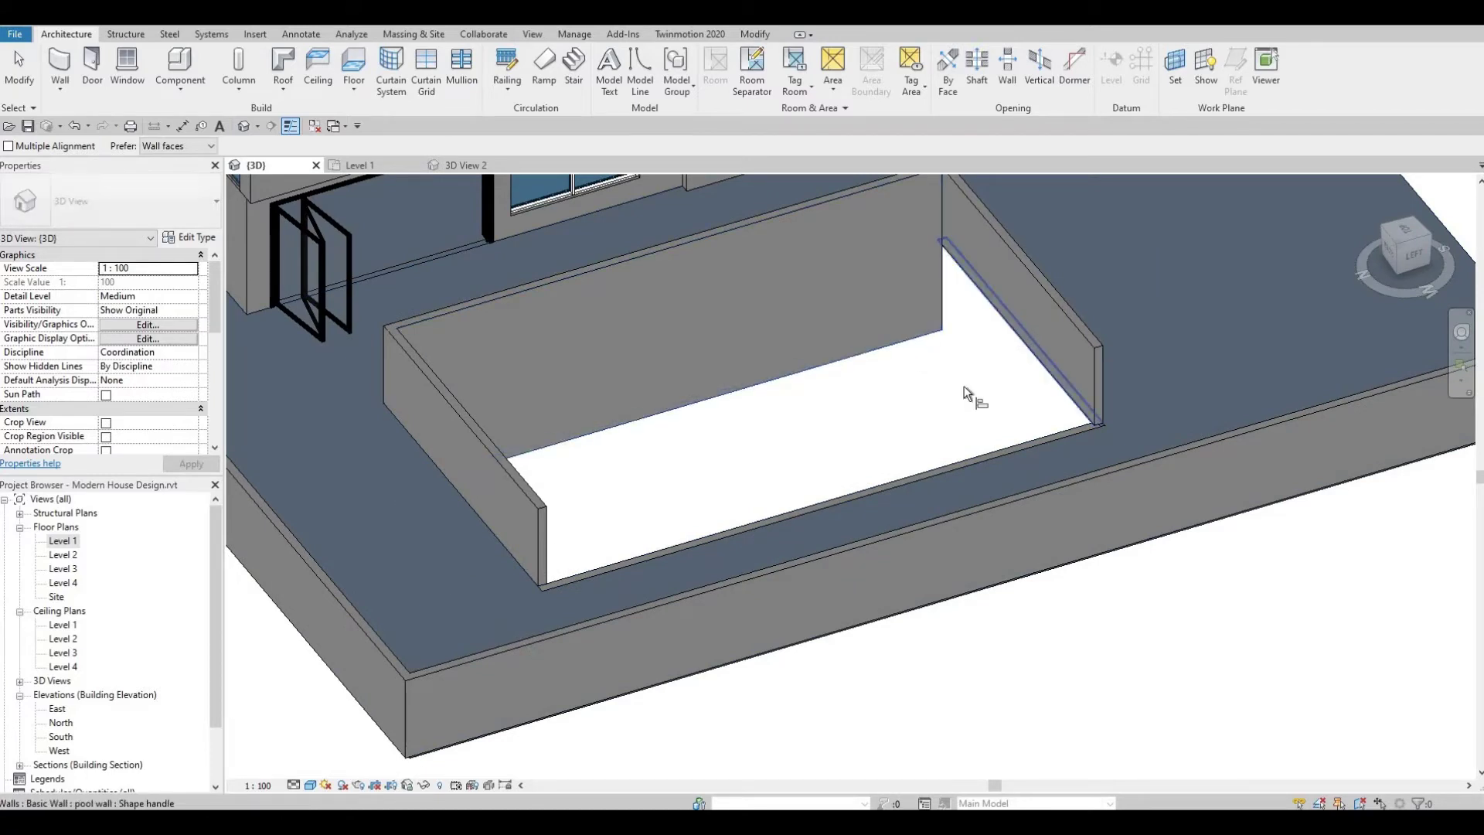
left_click(953, 464)
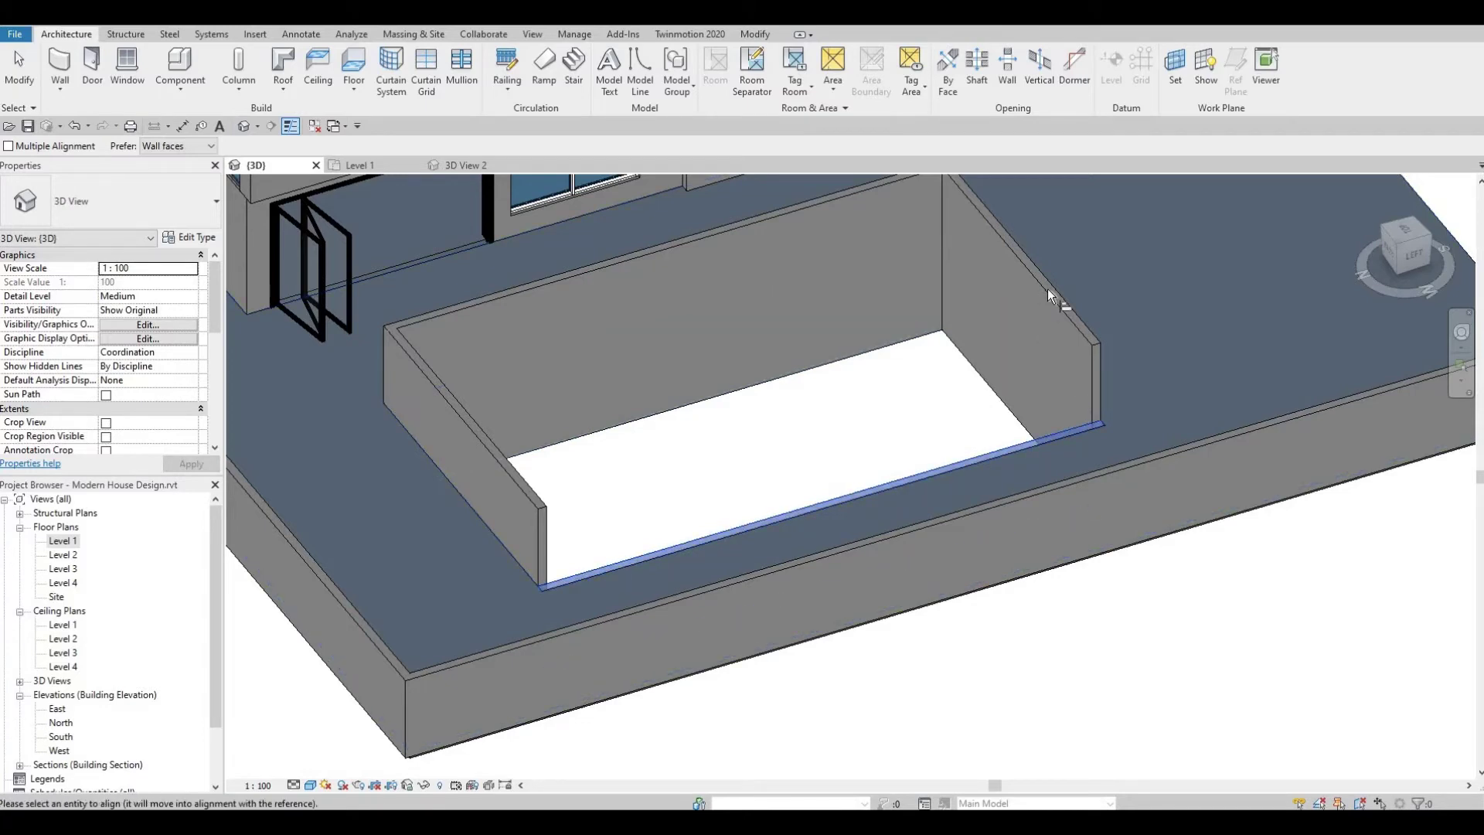
- Align the tops of the south, east and north pool walls with the west wall's top at floor level
left_click(940, 282)
left_click(965, 264)
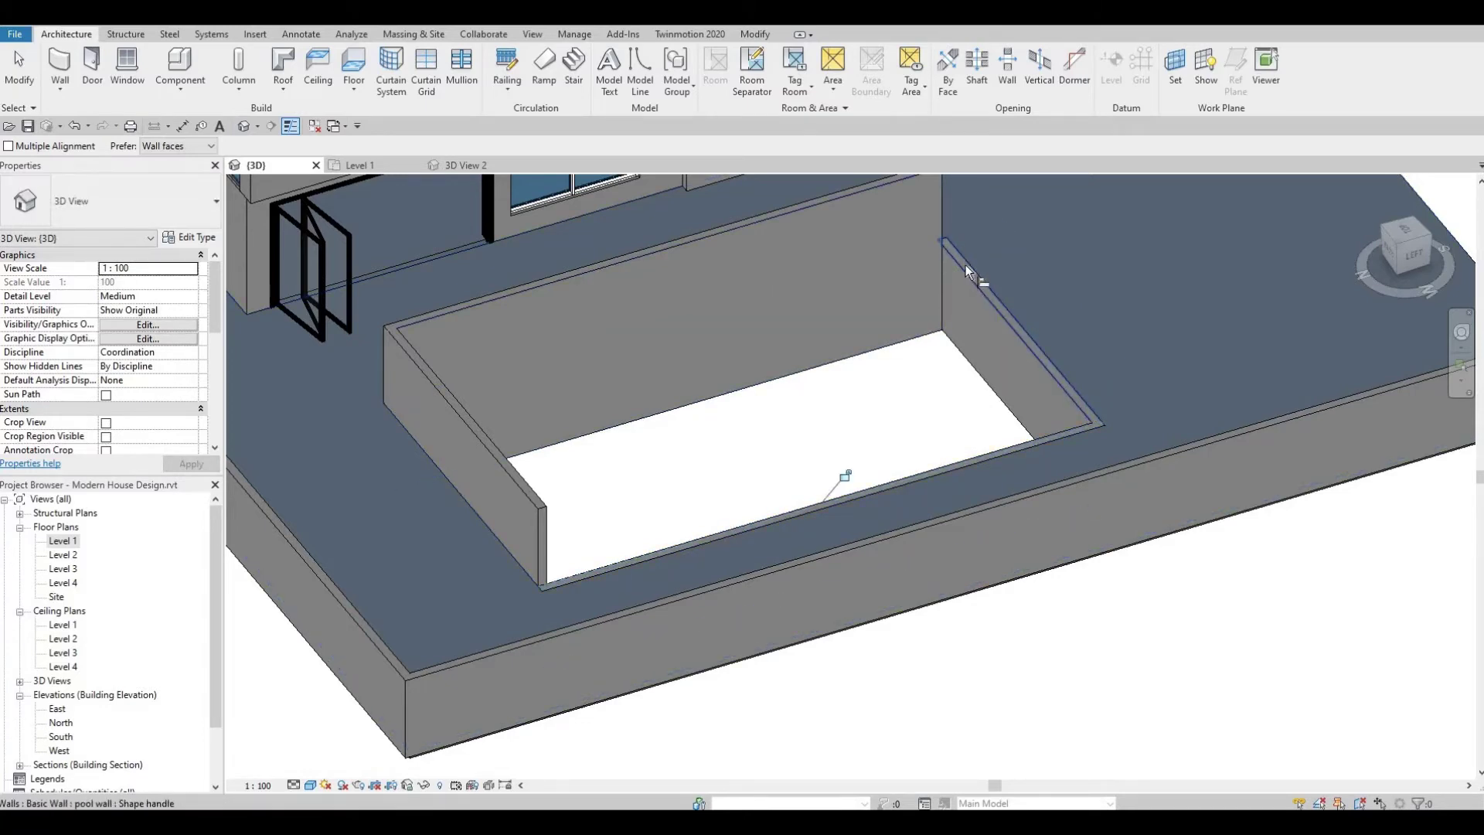
left_click(815, 206)
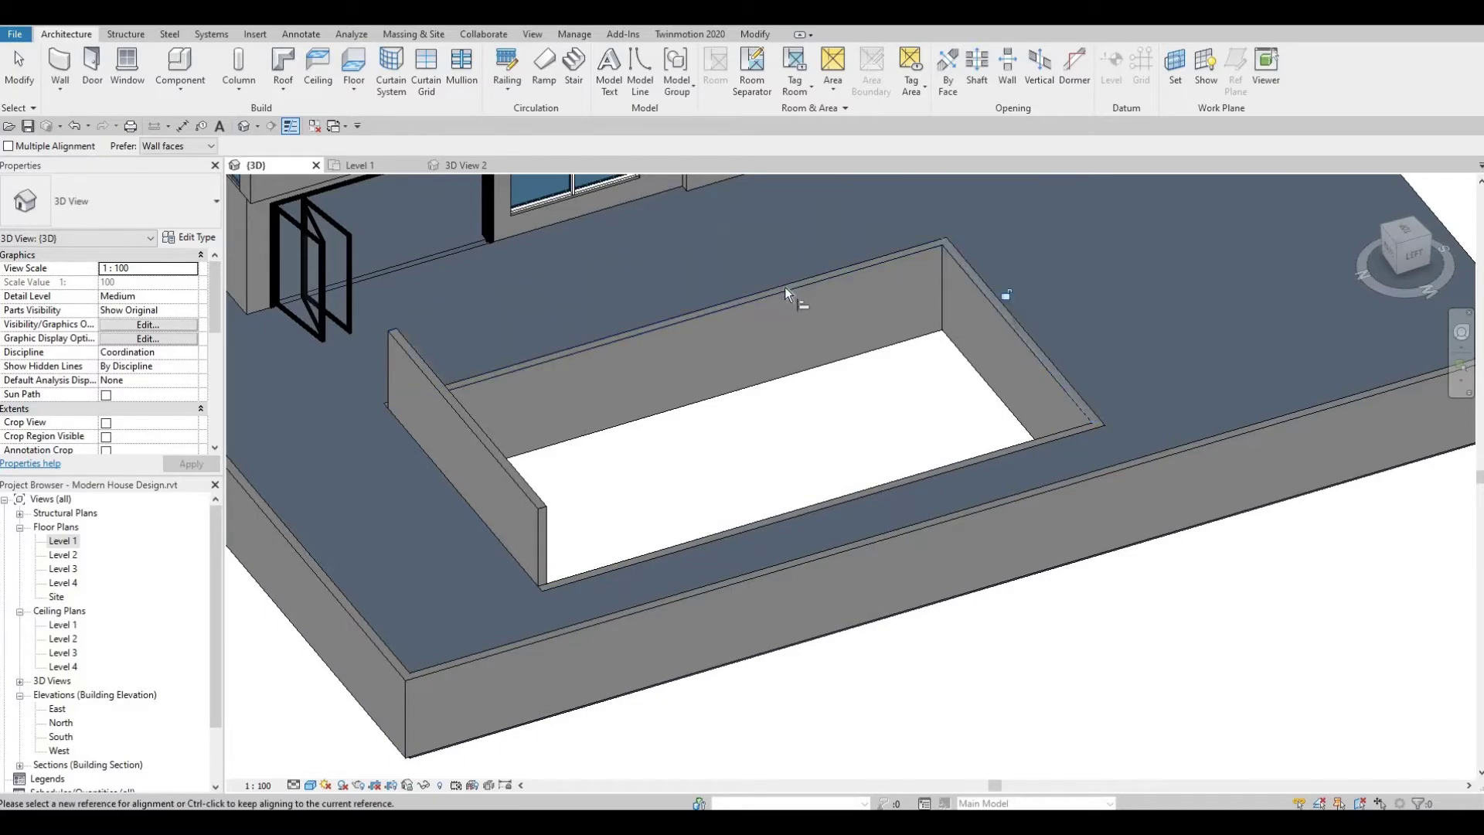
left_click(448, 391)
mouse_move(495, 468)
middle_mouse_down("shift")
mouse_move(487, 497)
mouse_move(498, 381)
mouse_move(493, 441)
middle_mouse_up("shift")
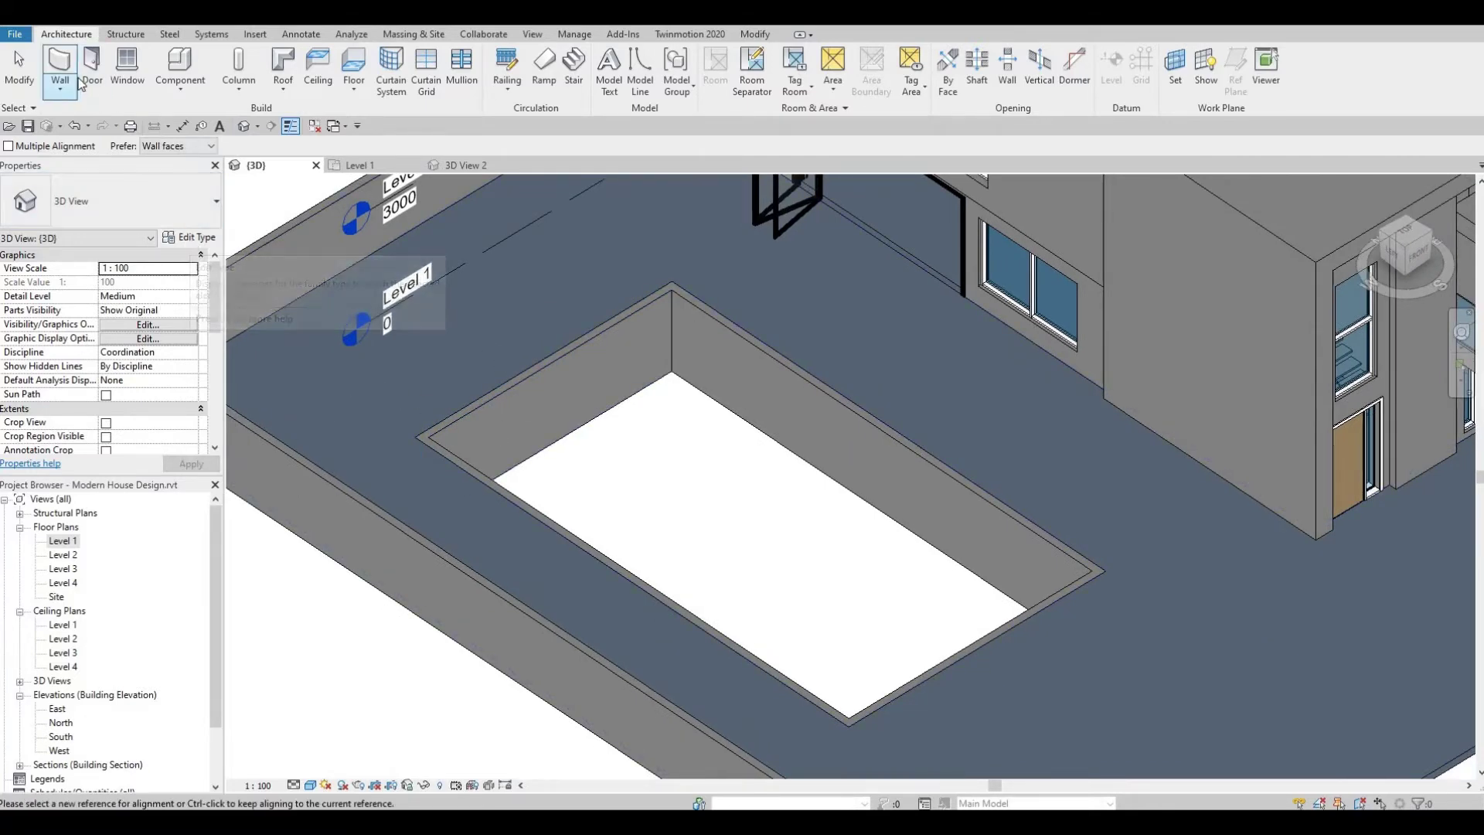
- Start a new floor in the Level 1 plan and duplicate the Floor 3 type as "Pool floor"
left_click(60, 541)
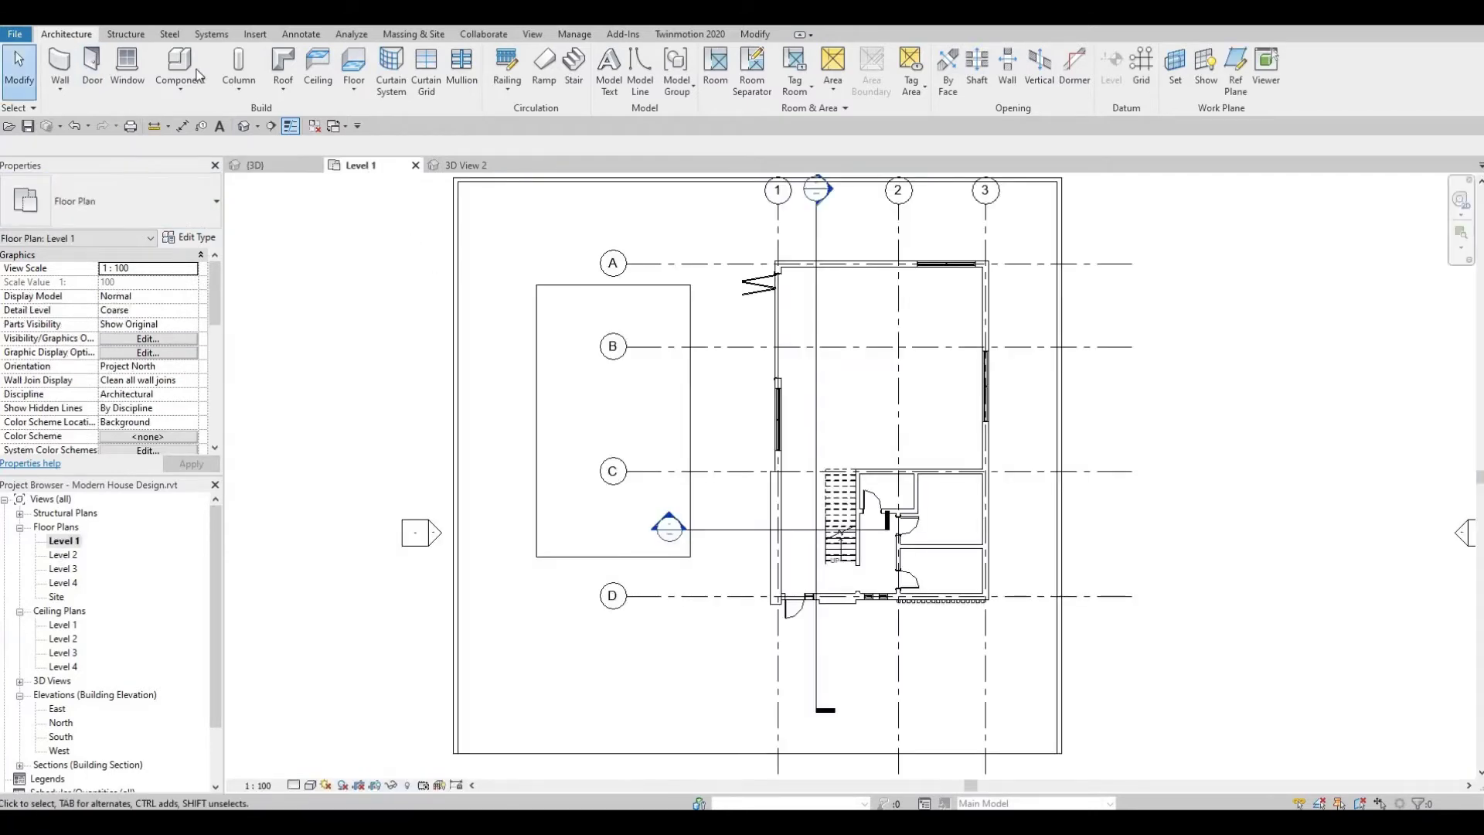
left_click(345, 61)
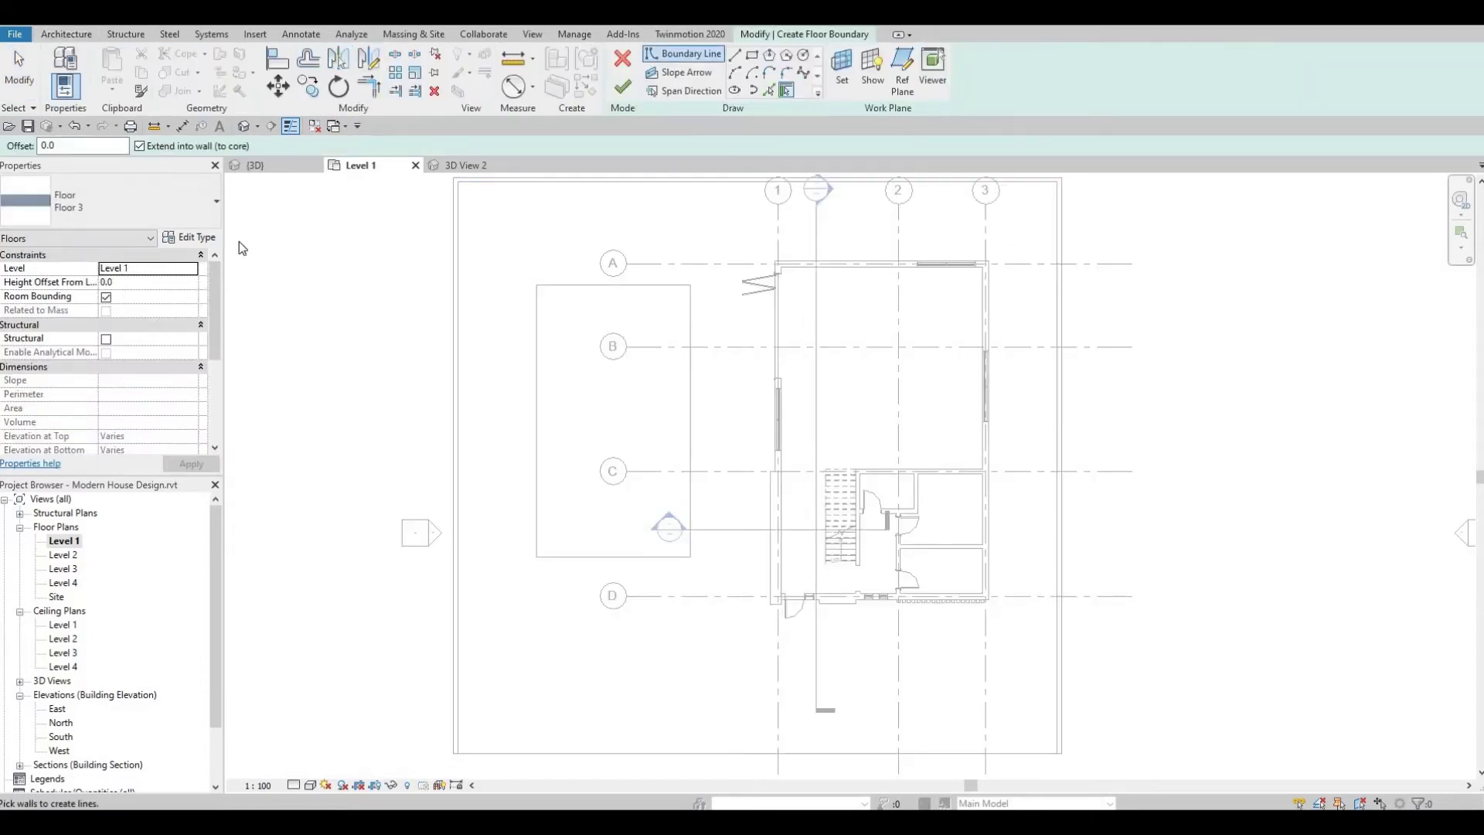
left_click(191, 238)
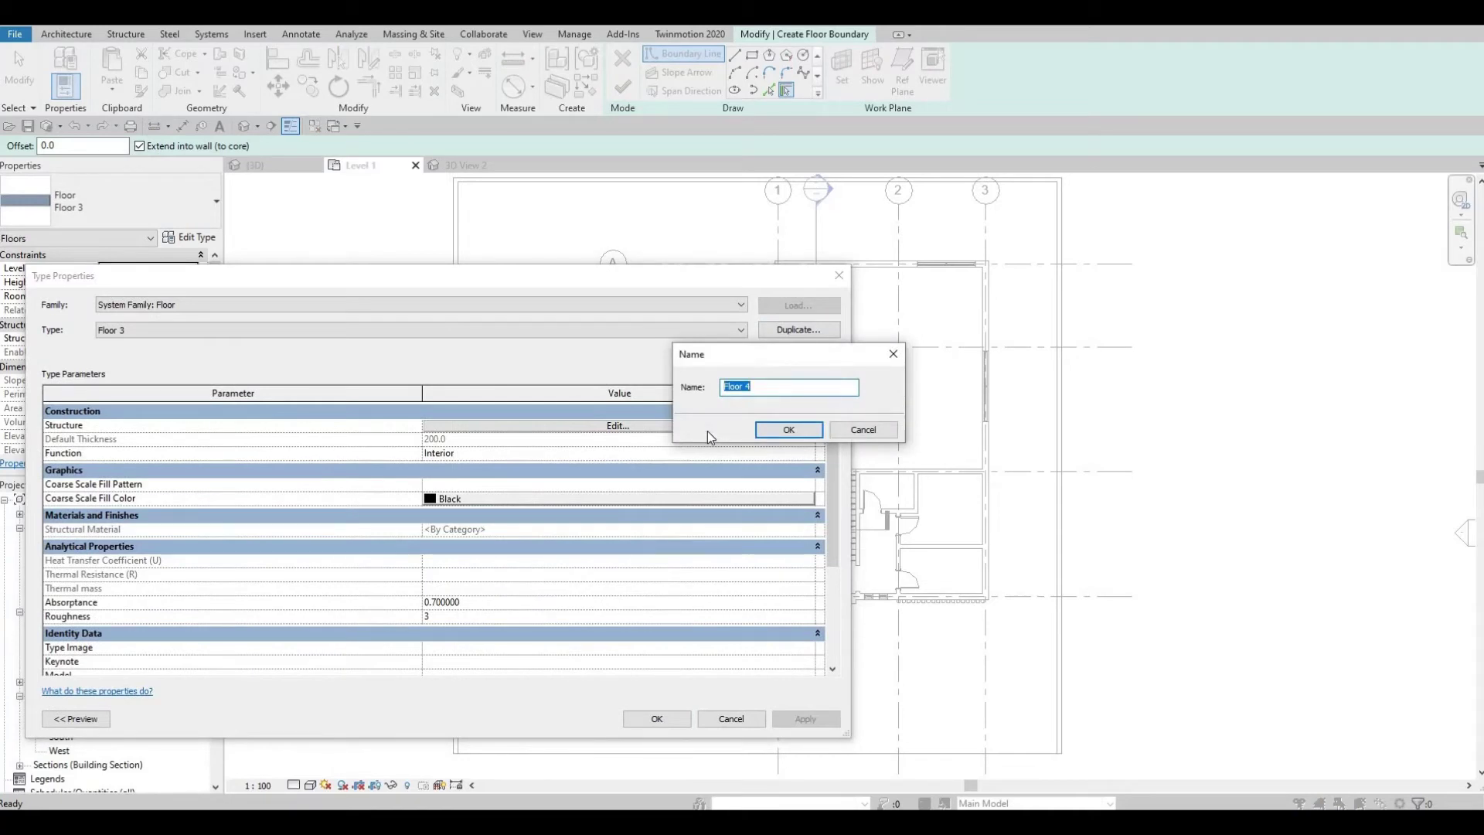
type("Pool f")
left_click(790, 430)
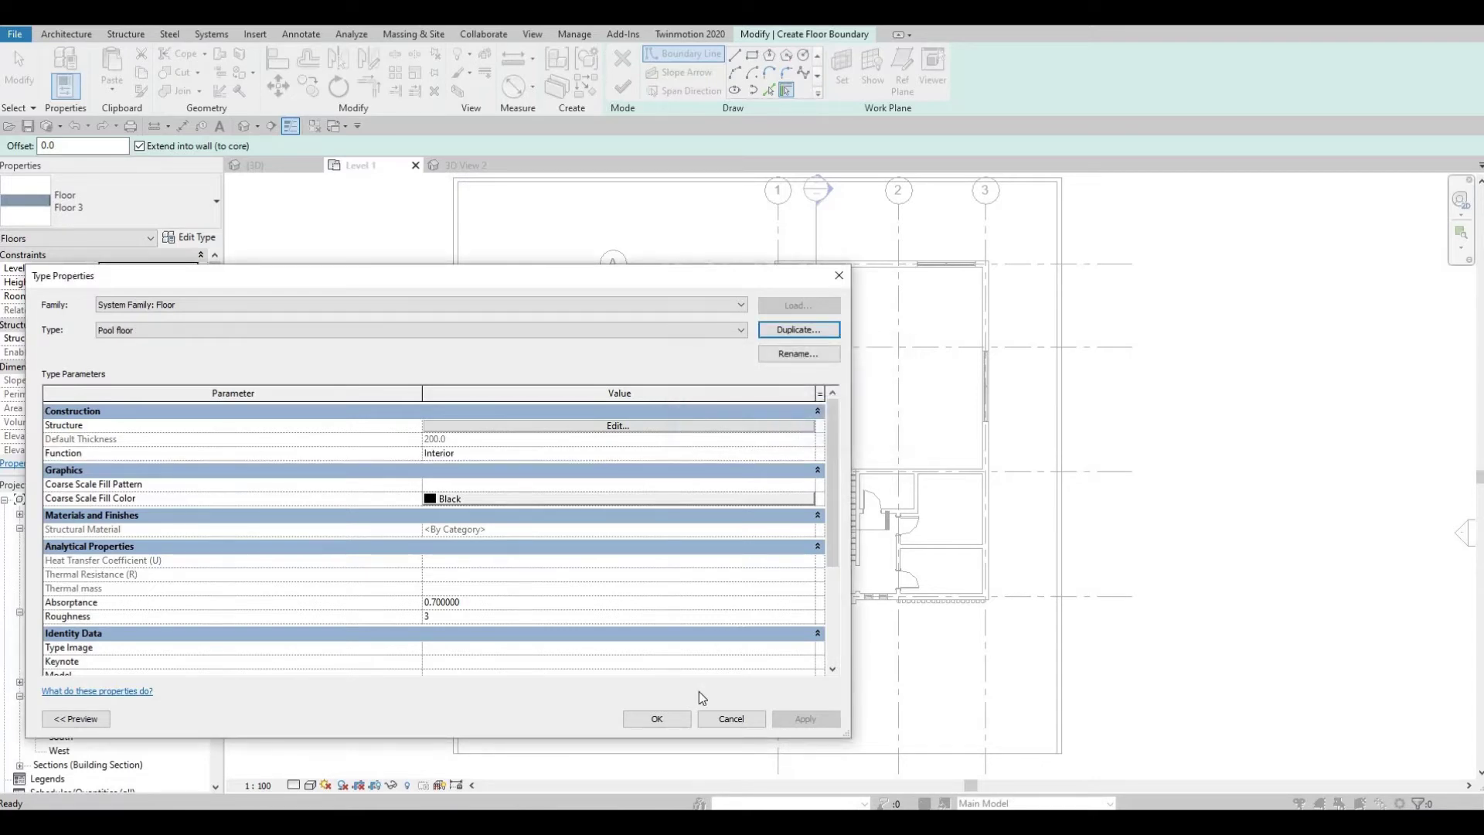
- Sketch a rectangular boundary from corner to corner of the pool opening and finish the Pool floor on Level 1
left_click(752, 55)
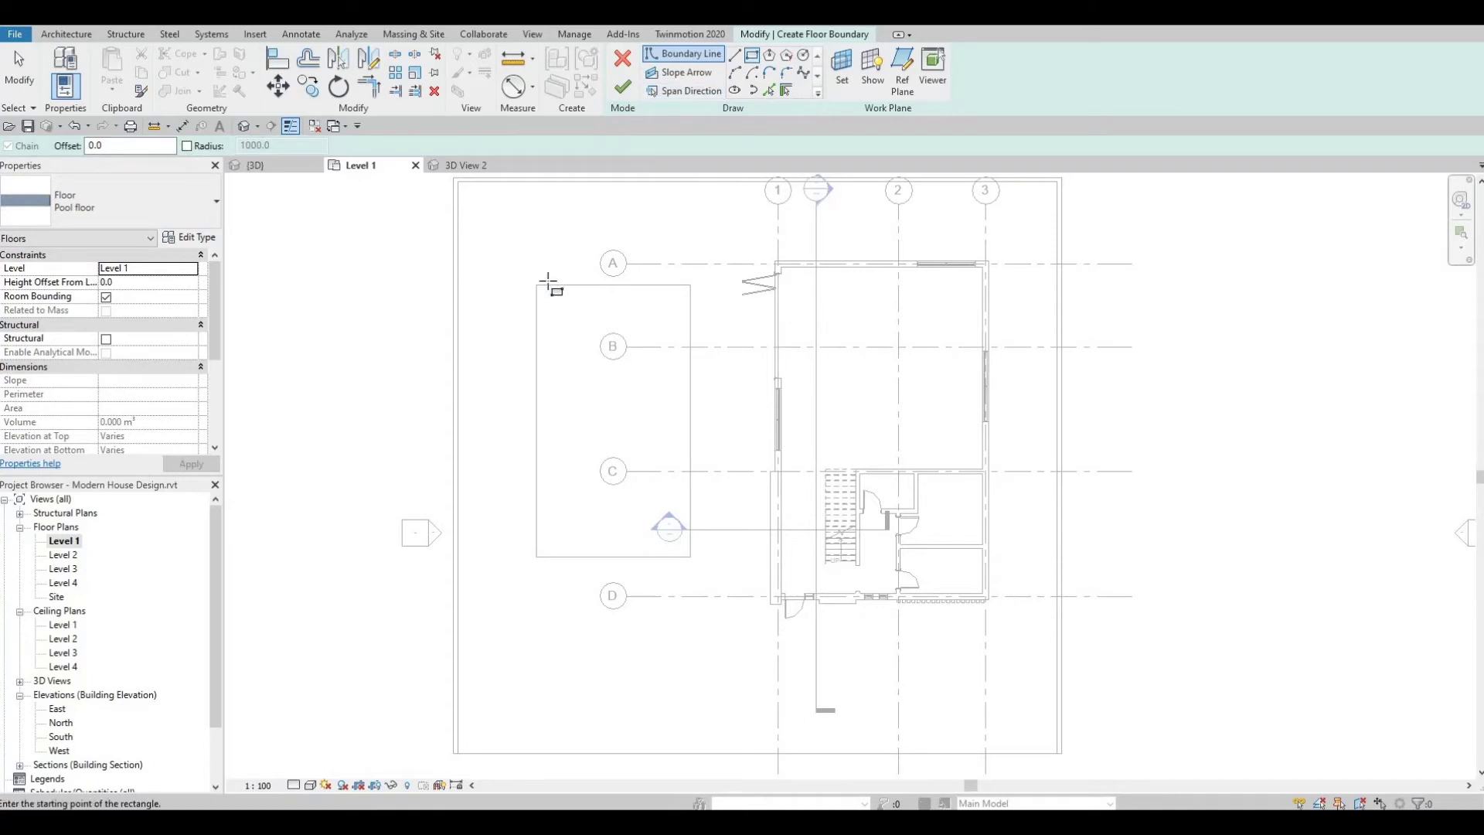
scroll(545, 287, "up", 5)
left_click(511, 307)
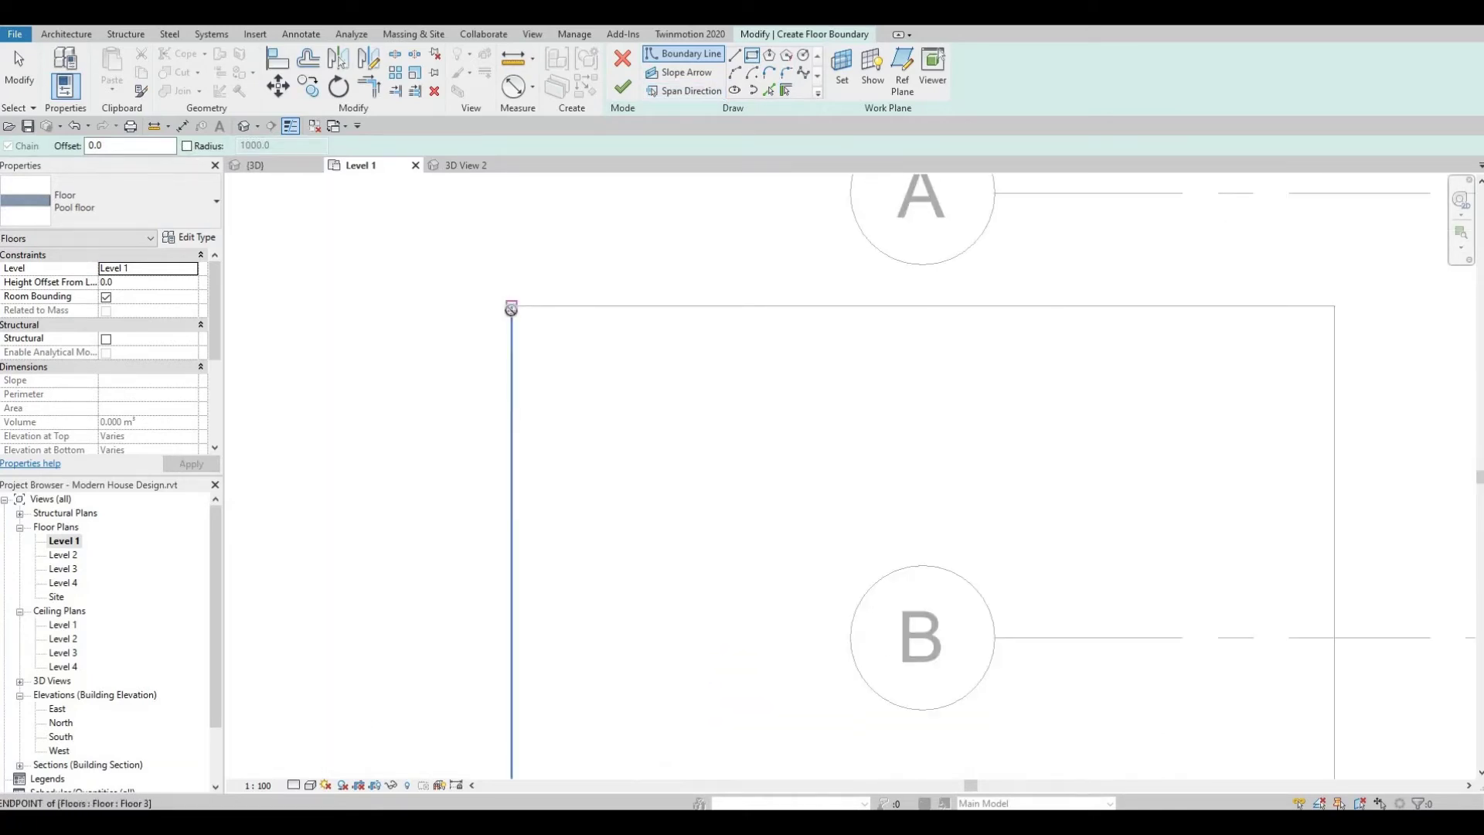
scroll(808, 391, "down", 3)
scroll(889, 620, "up", 2)
scroll(889, 620, "down", 2)
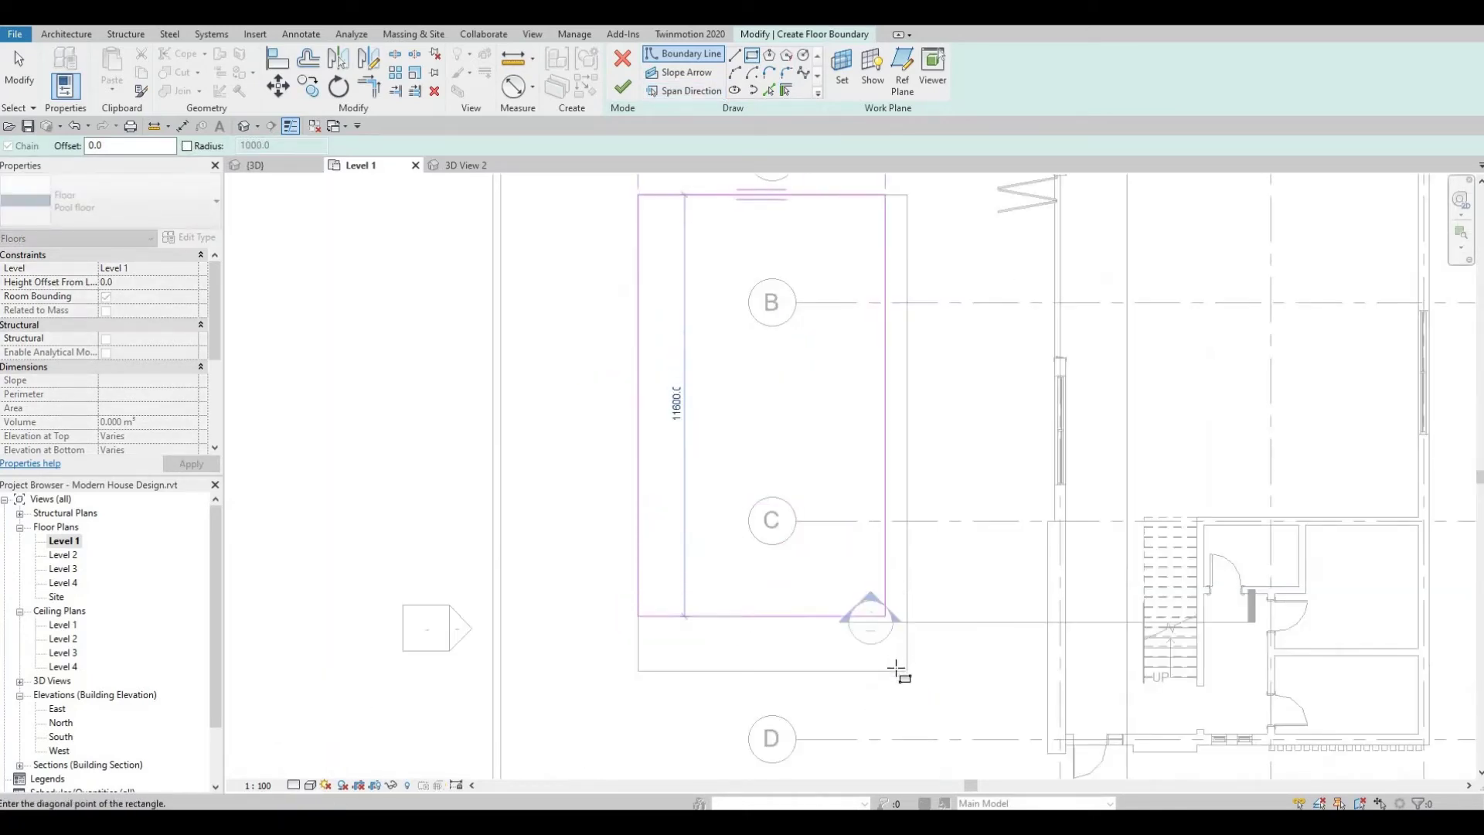
left_click(908, 655)
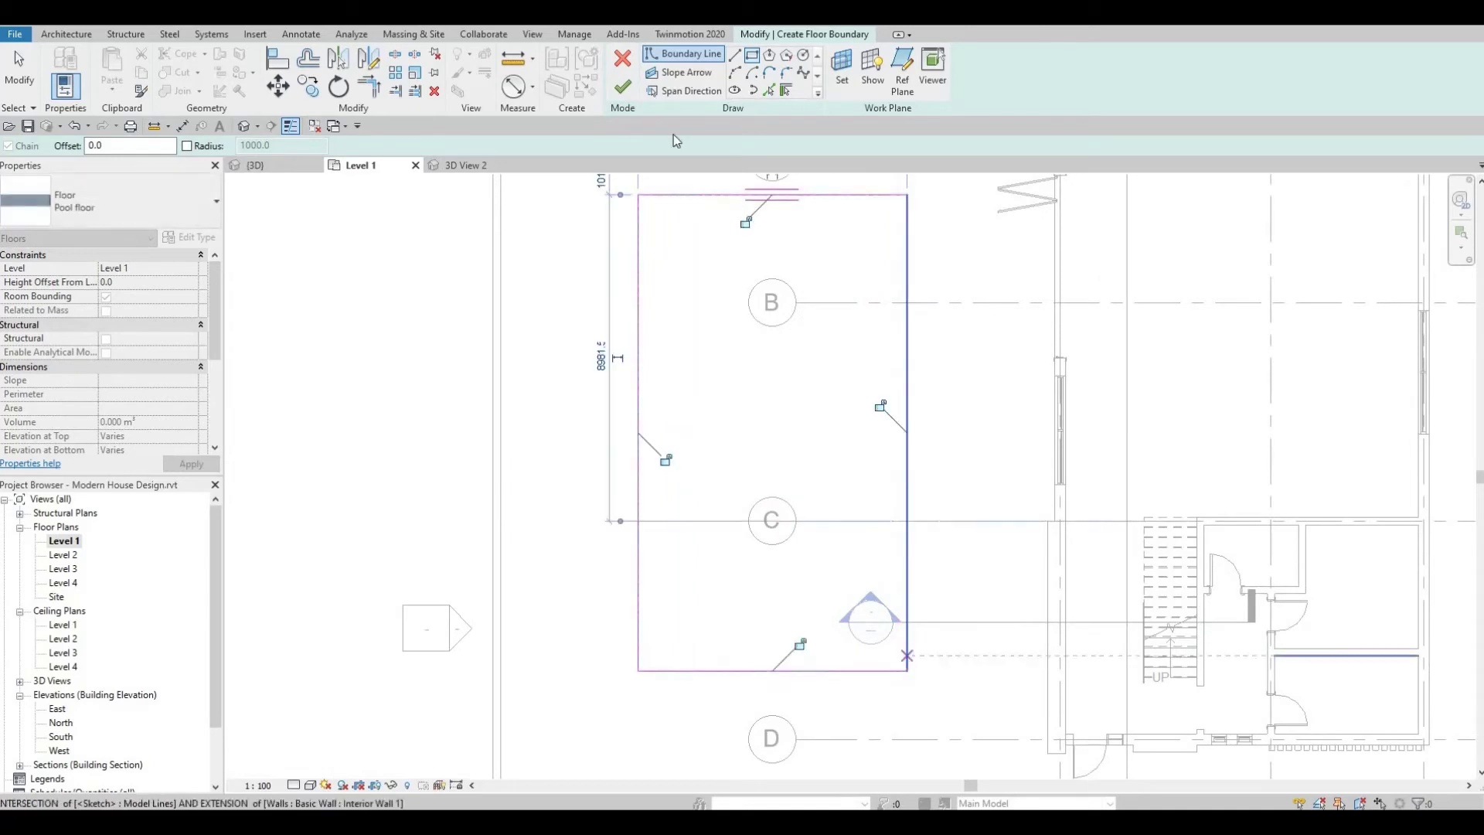
left_click(623, 87)
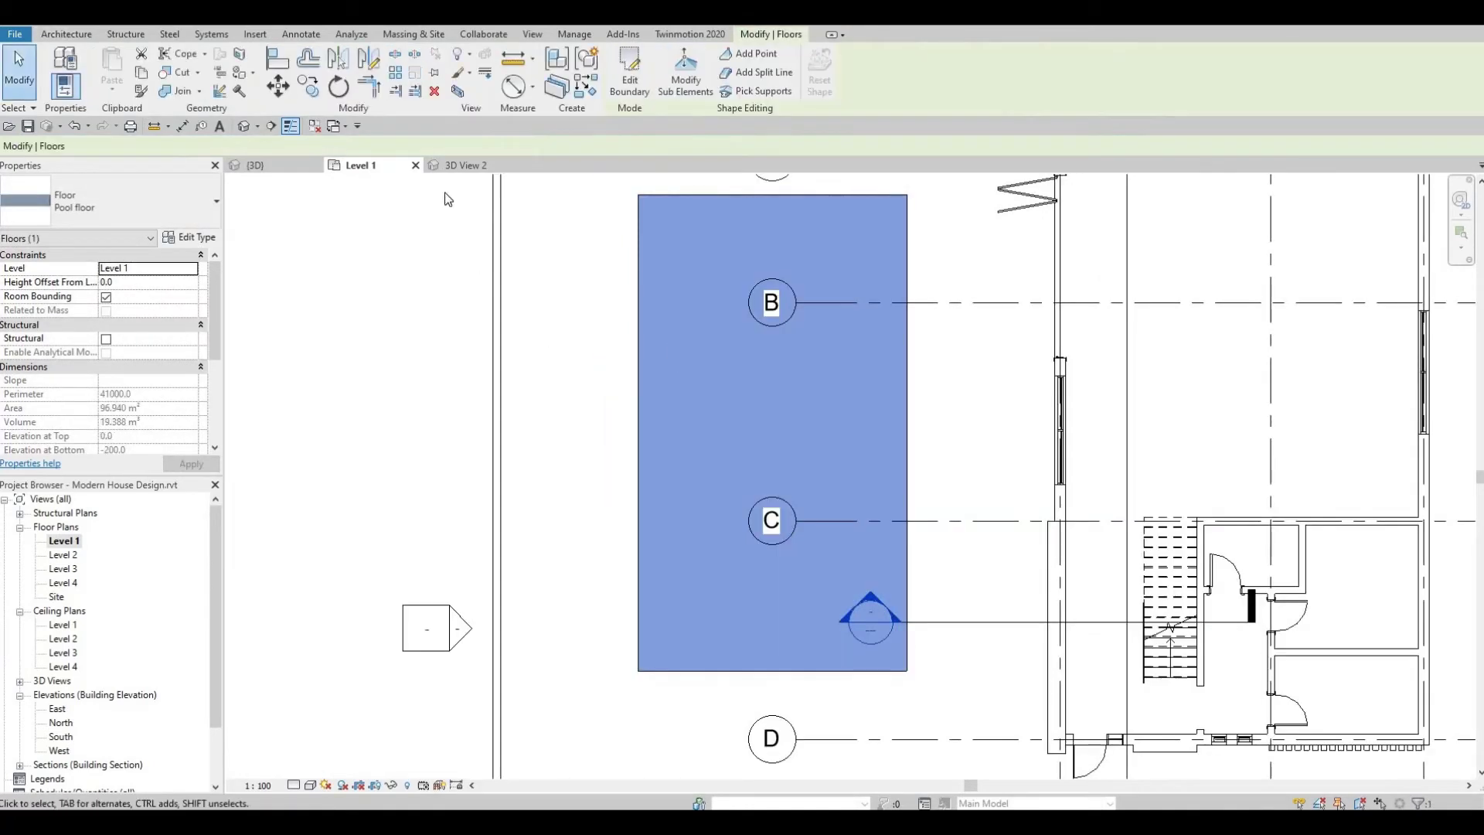
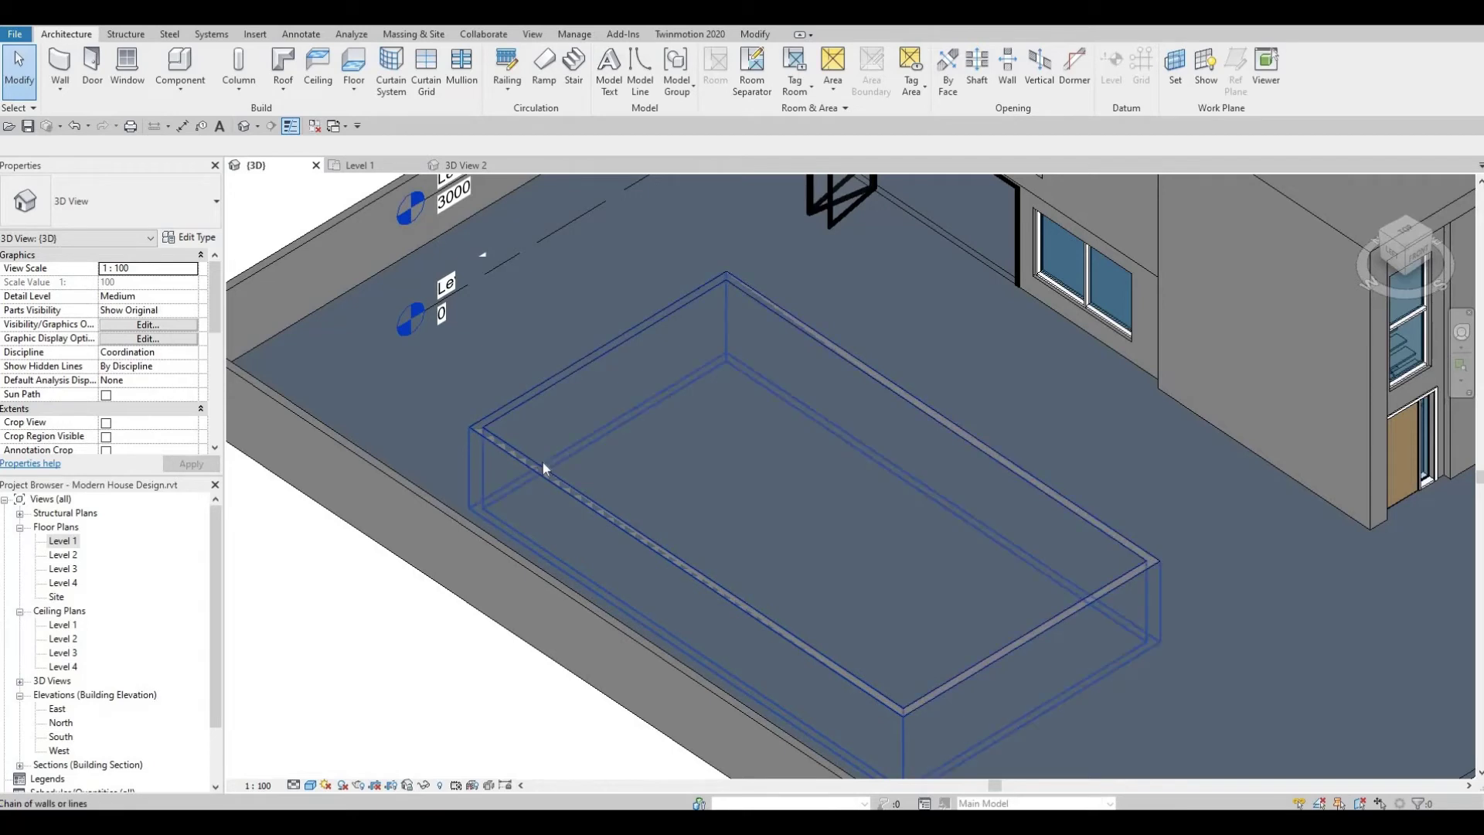
- Select the chain of four pool walls in 3D and examine the pool shell from below and above
left_click(543, 462)
key("Delete")
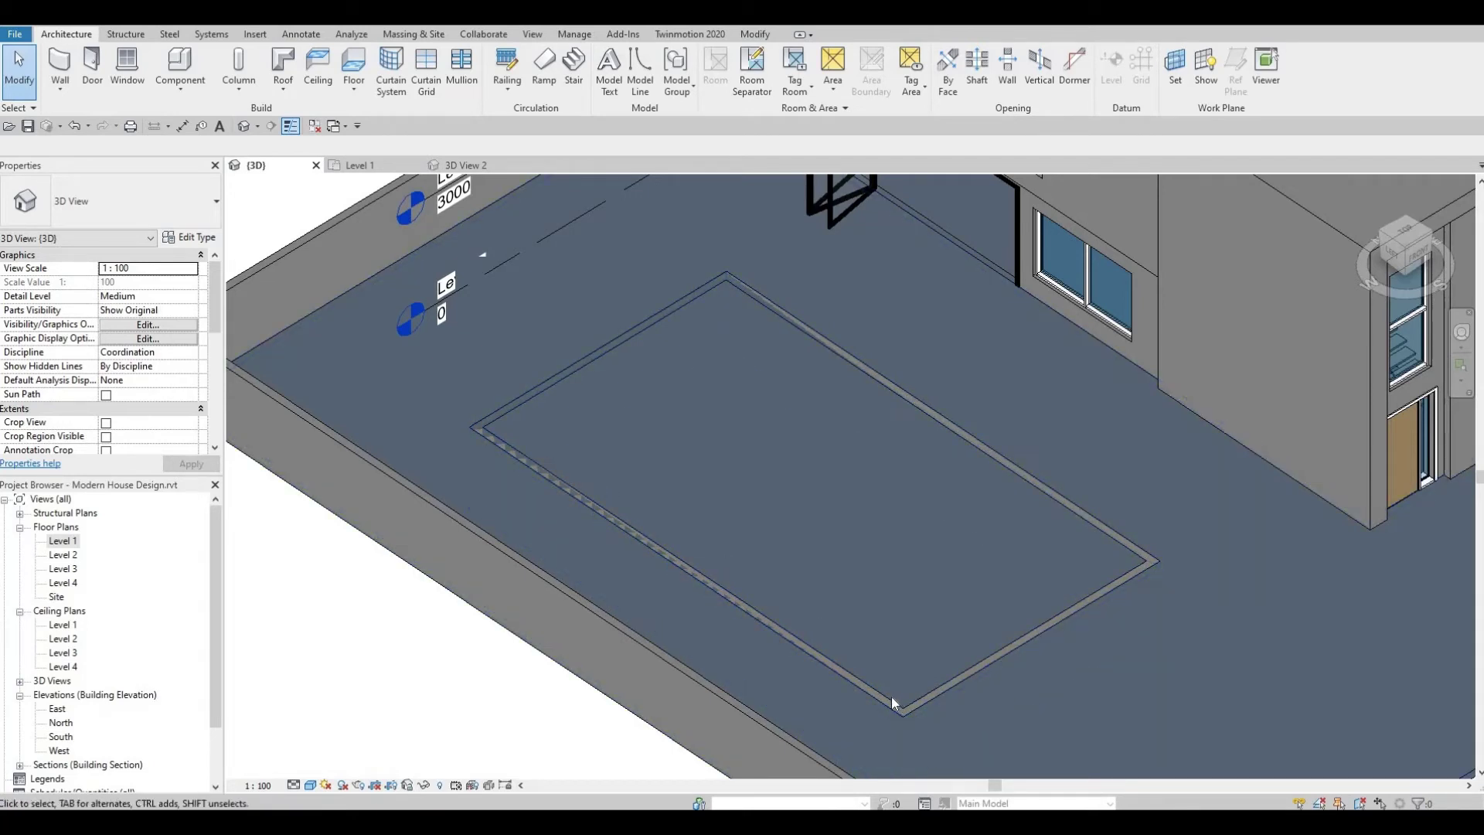
key("Tab")
key("Tab")
key("Tab")
key("Tab")
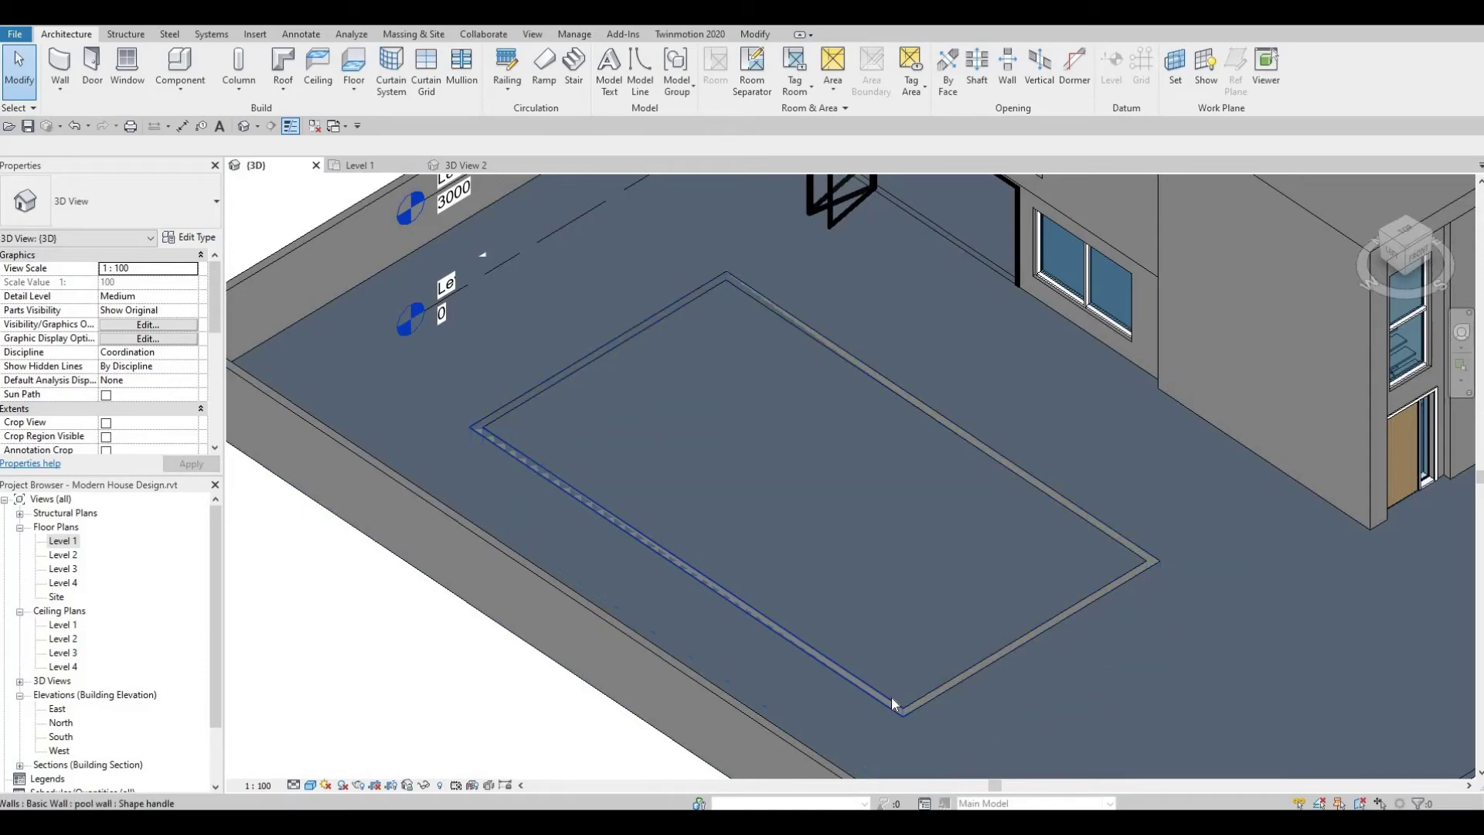
left_click(892, 697)
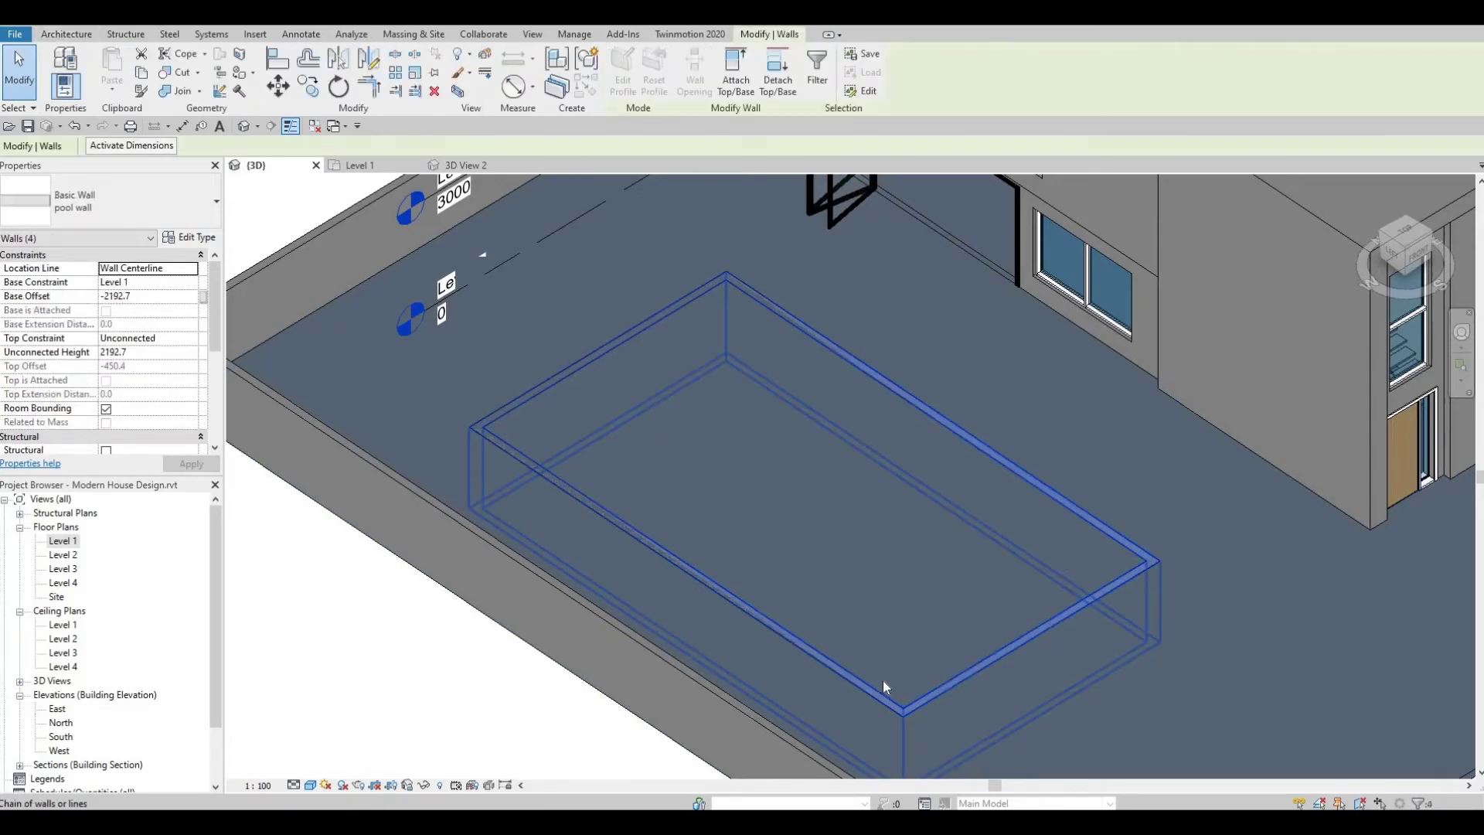
middle_click_drag(947, 391, 893, 243, "shift")
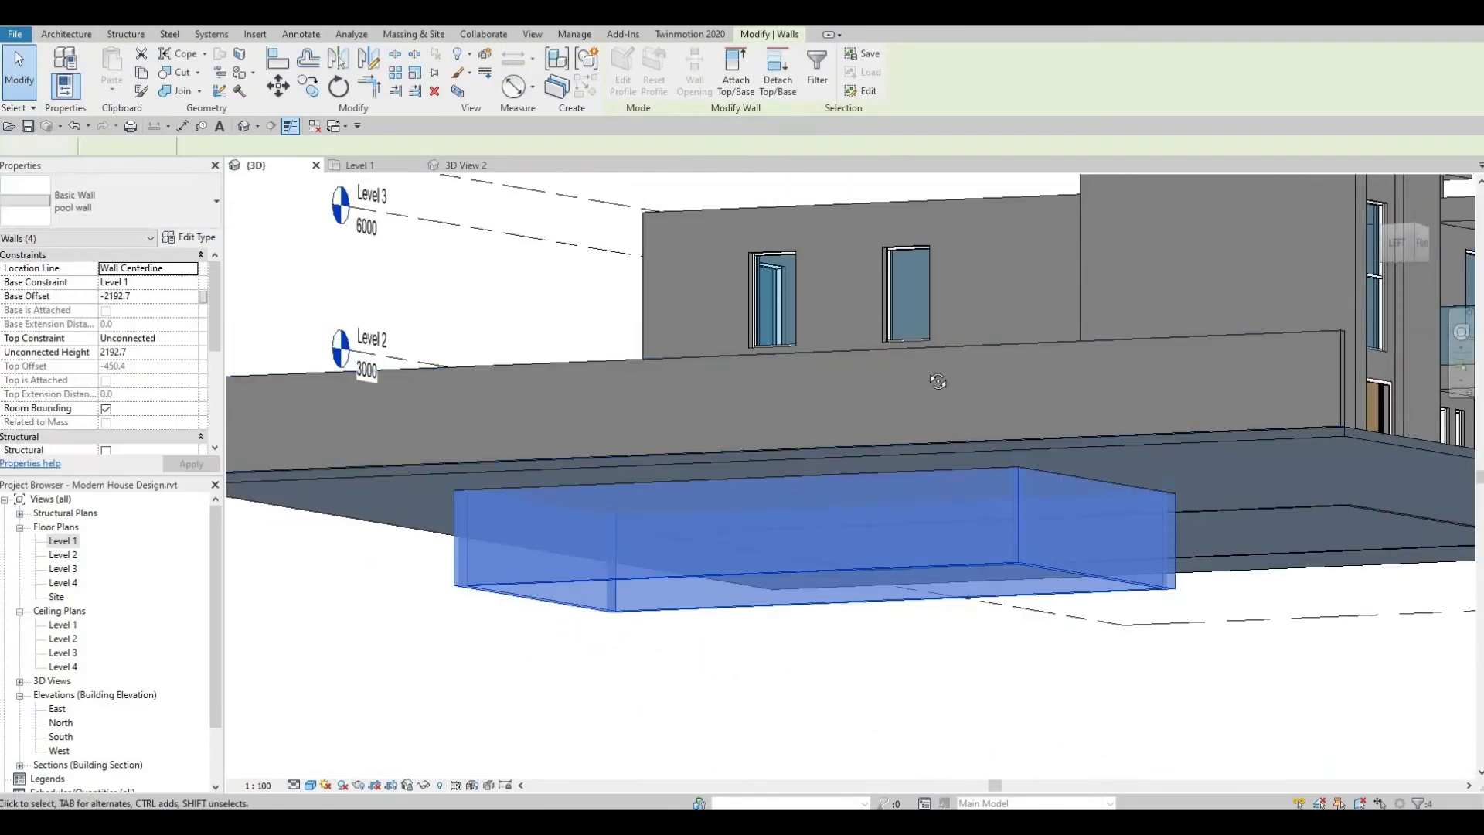
key("Escape")
scroll(894, 242, "up", 5)
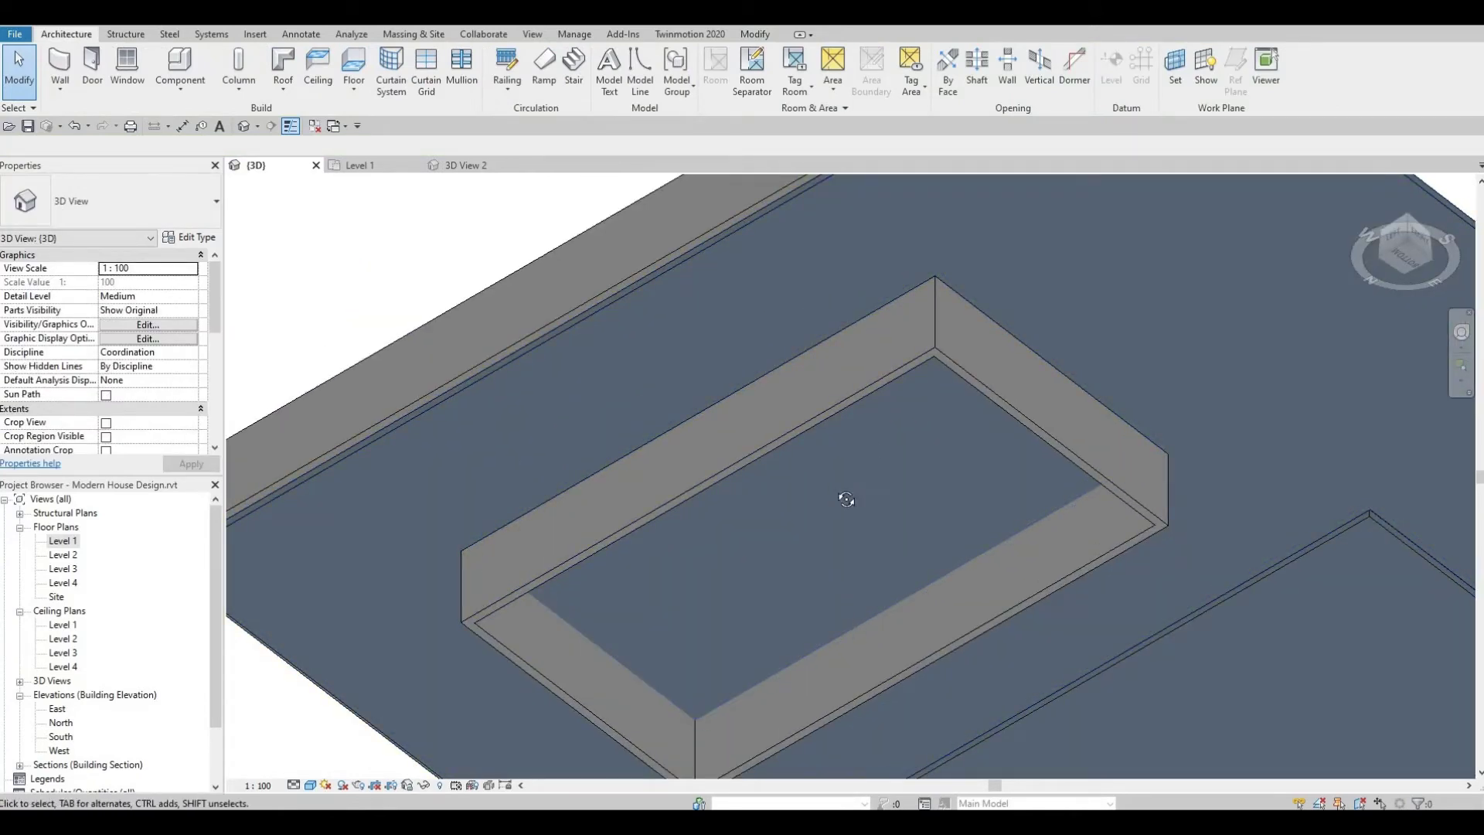
middle_click_drag(881, 628, 627, 582, "shift")
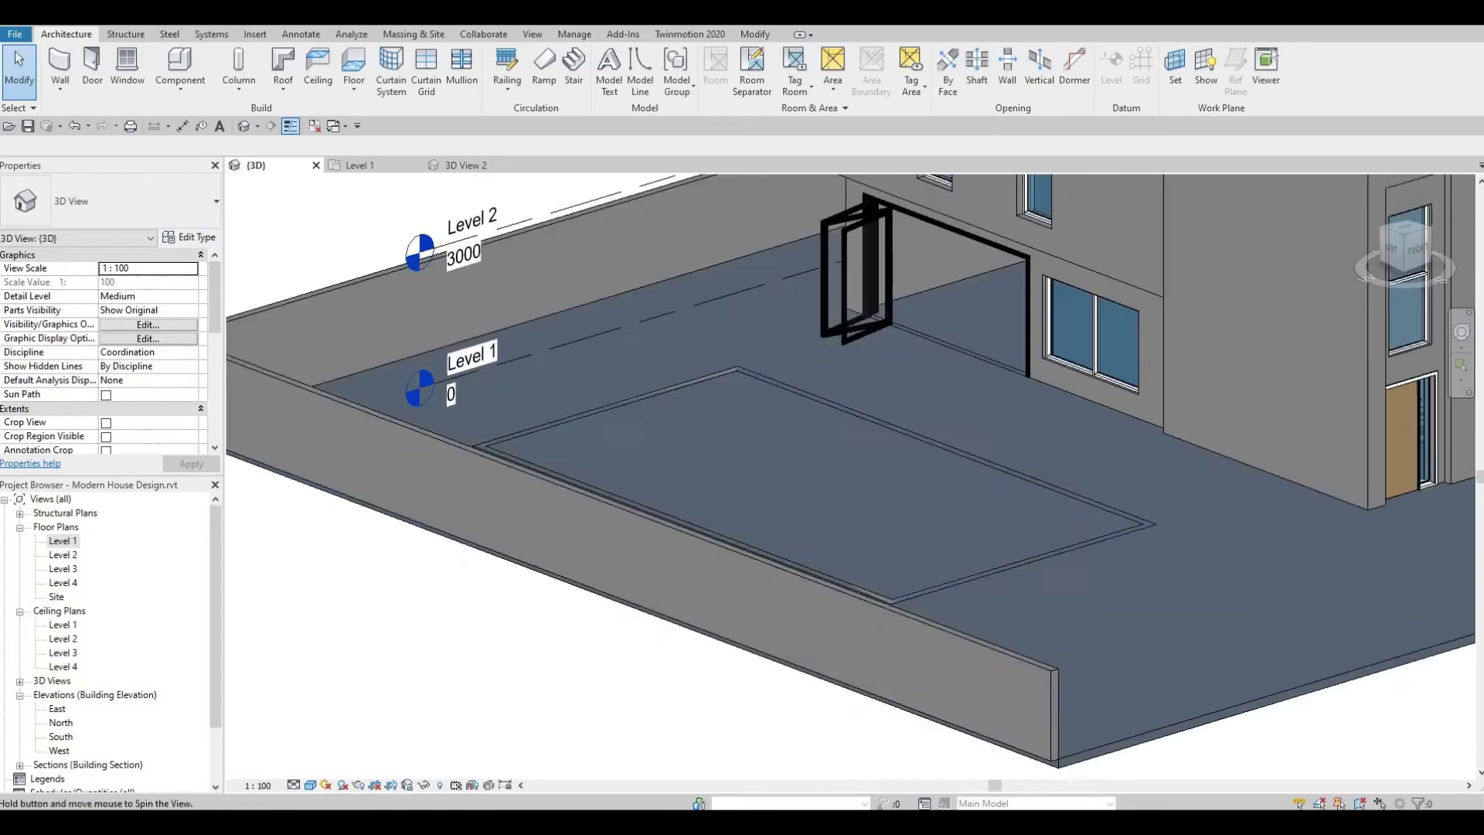
scroll(627, 582, "up", 3)
scroll(492, 348, "up", 2)
scroll(467, 266, "up", 3)
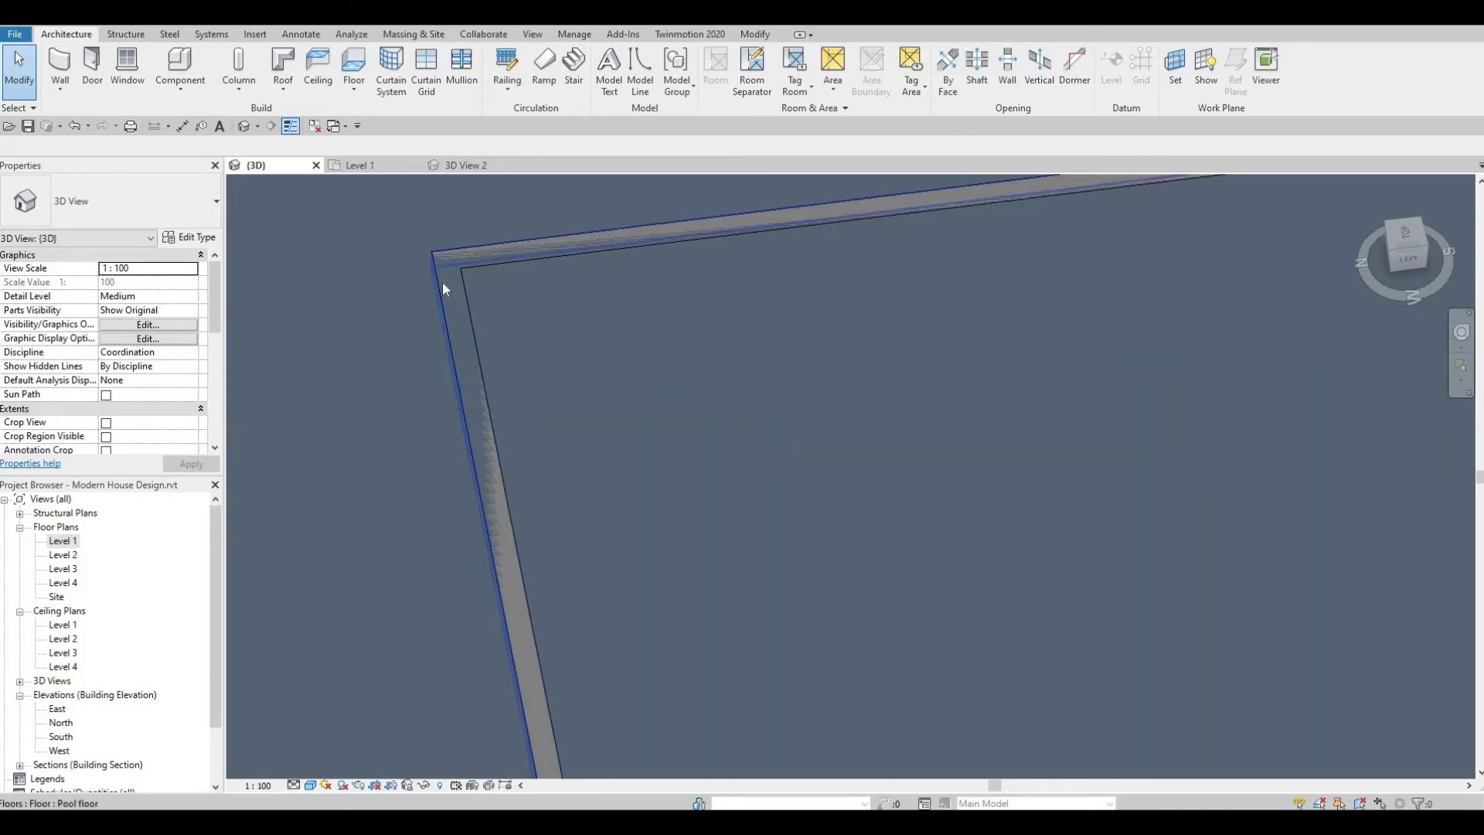
key("Tab")
key("Tab")
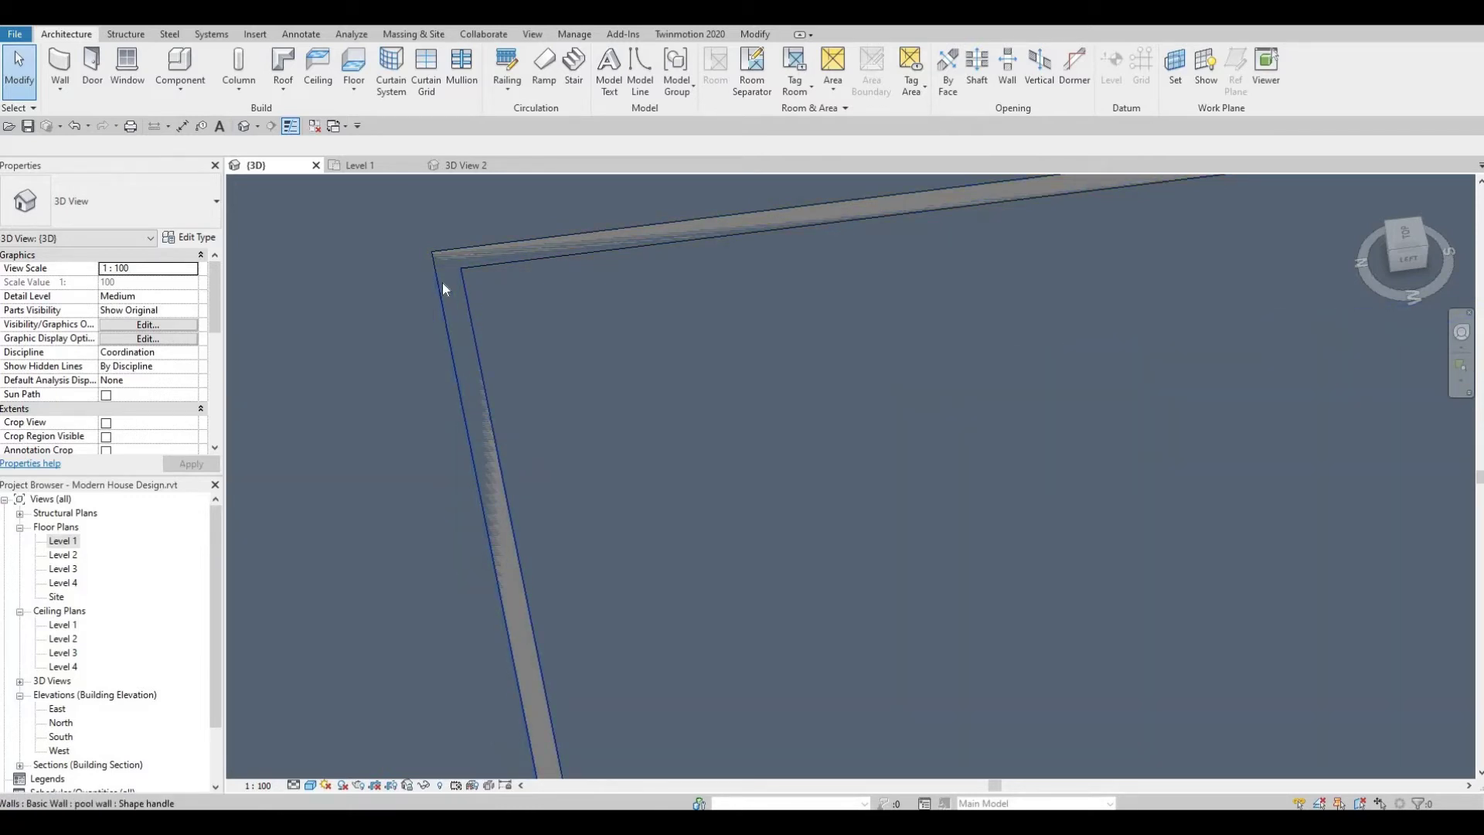
key("Tab")
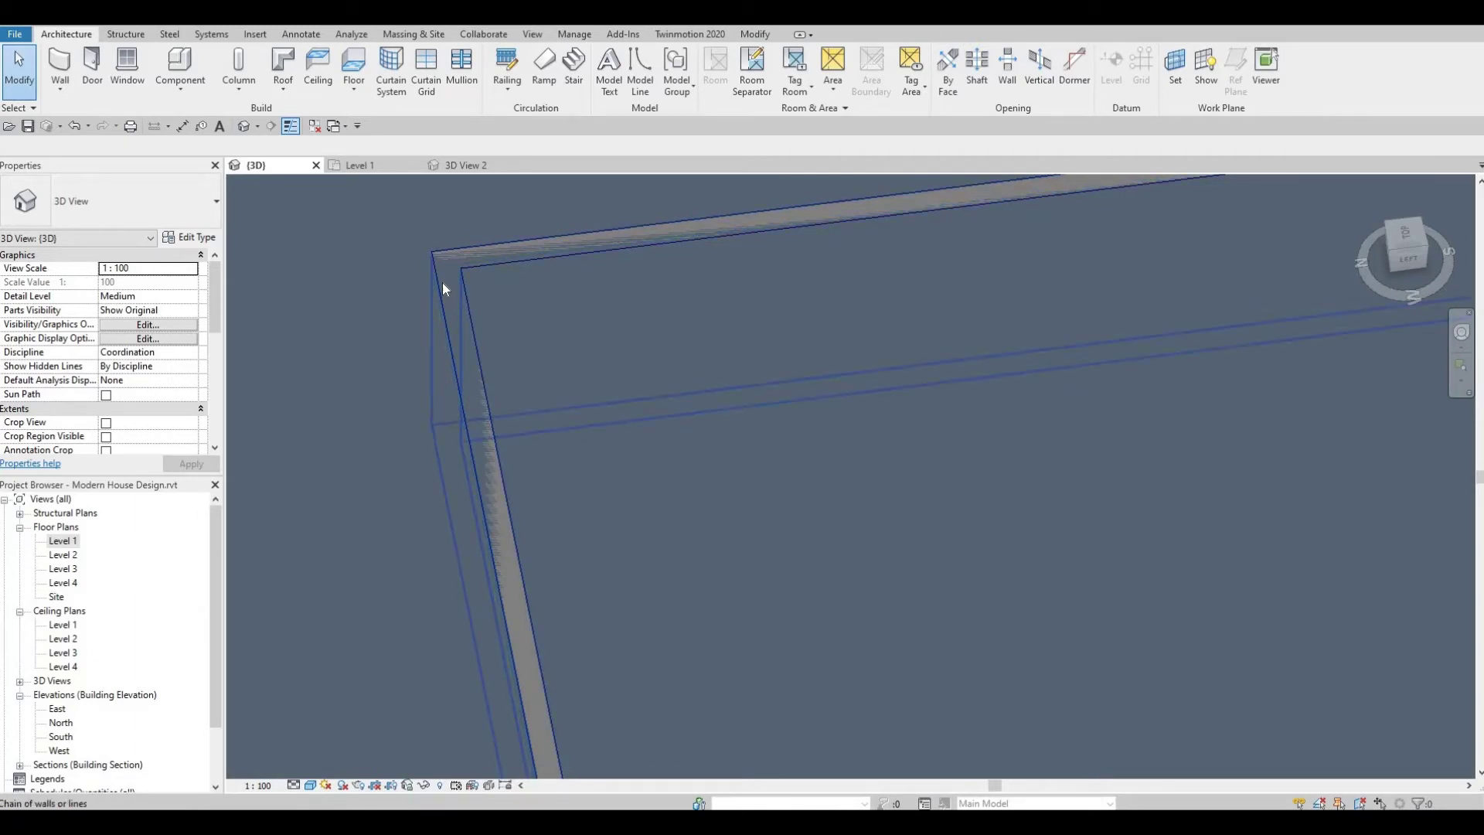
left_click(443, 289)
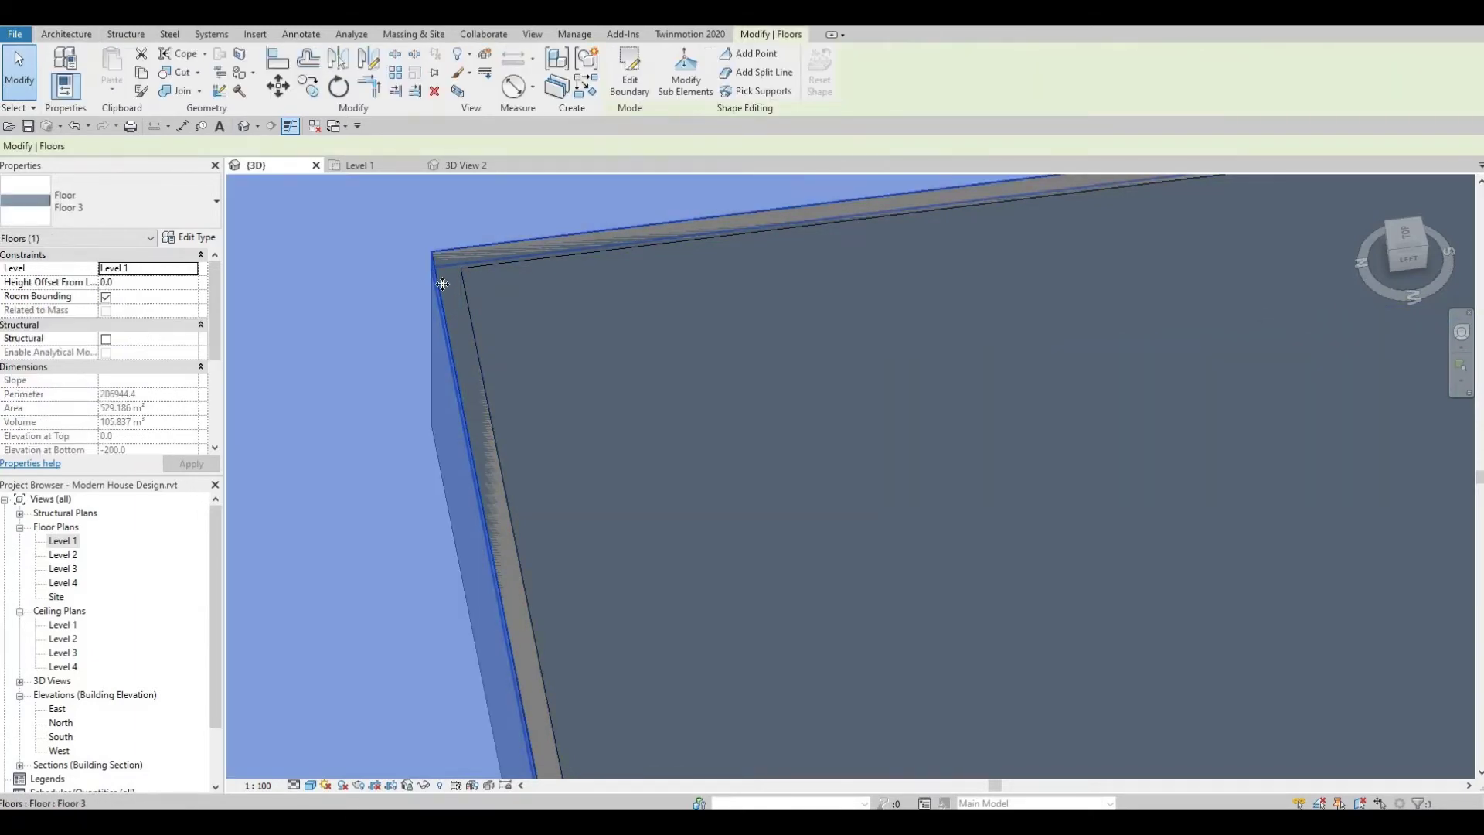
scroll(447, 294, "down", 3)
scroll(639, 313, "down", 3)
key("Escape")
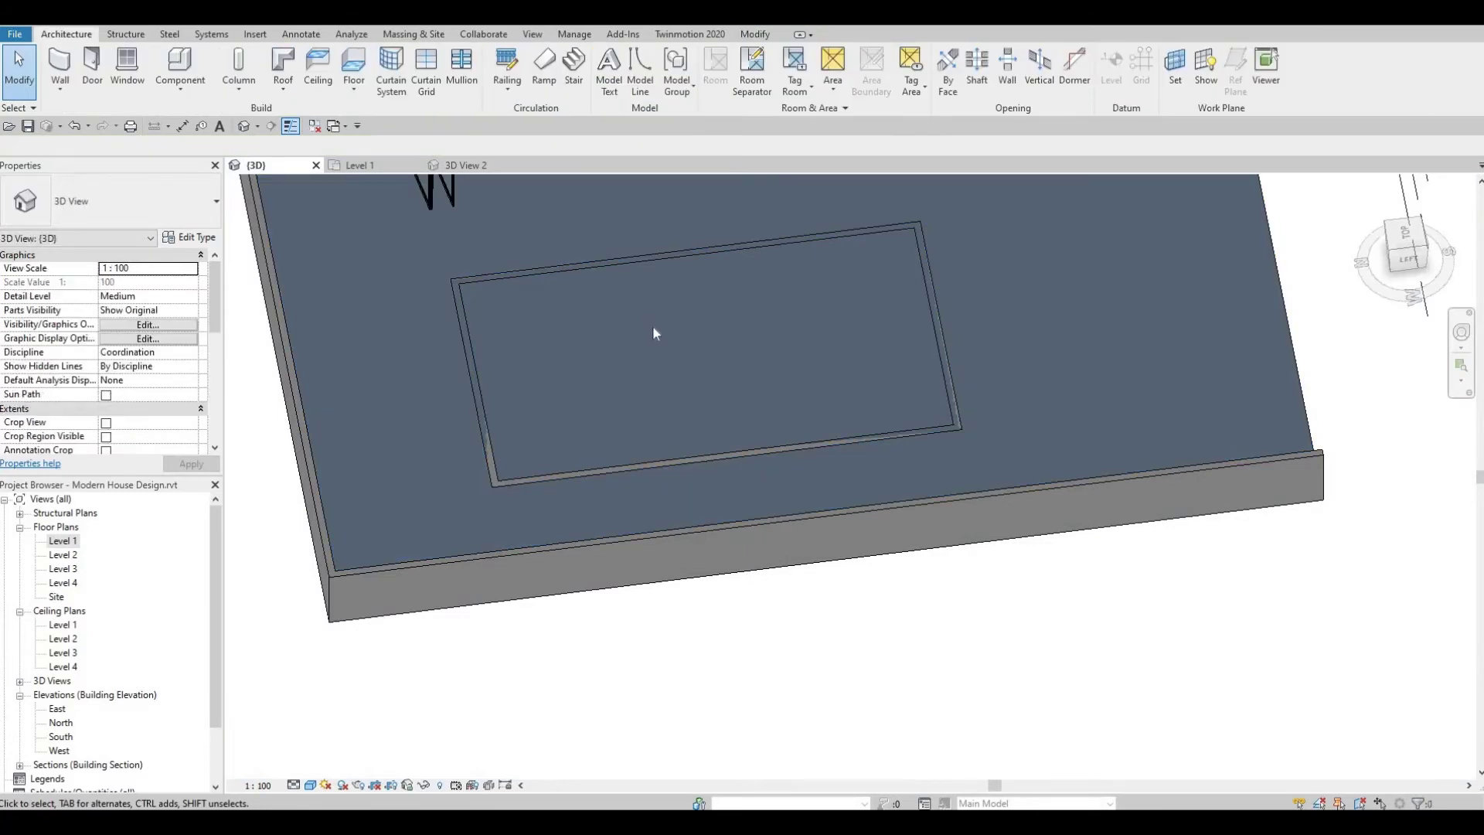
- Set the Pool floor's height offset from Level 1 to -2000
left_click(712, 326)
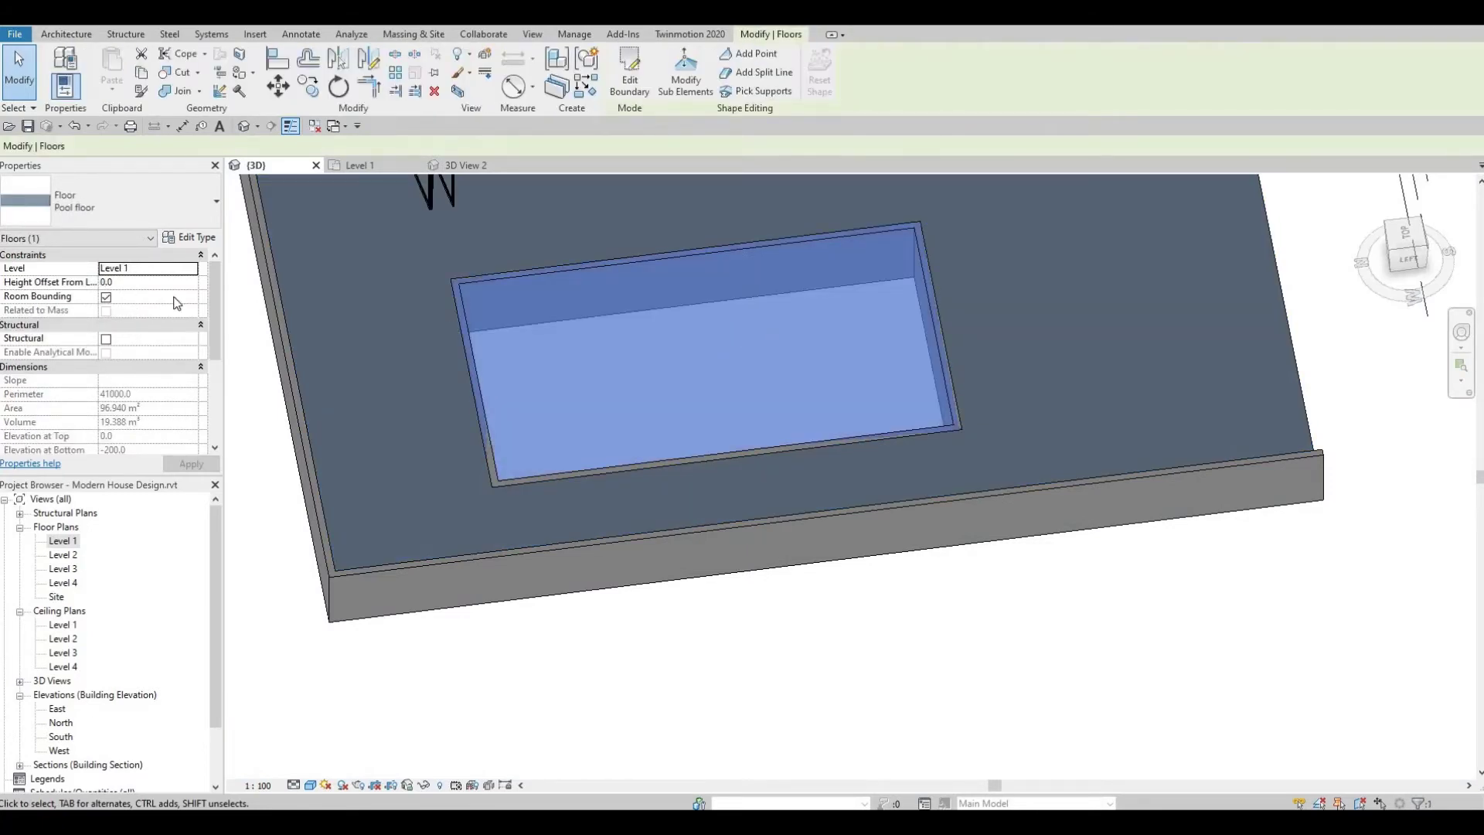
left_click(142, 282)
type("-2000")
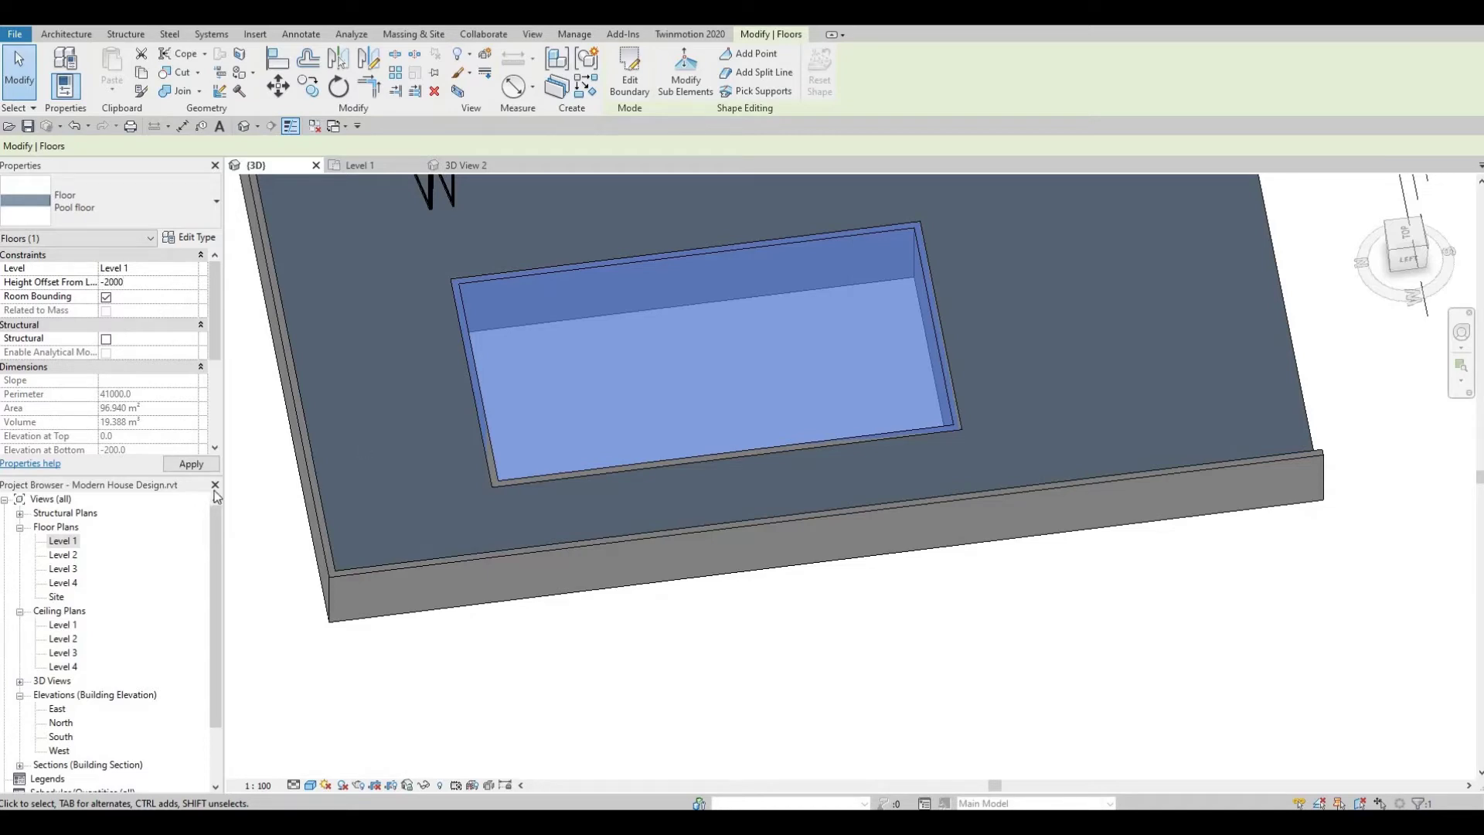
key("Return")
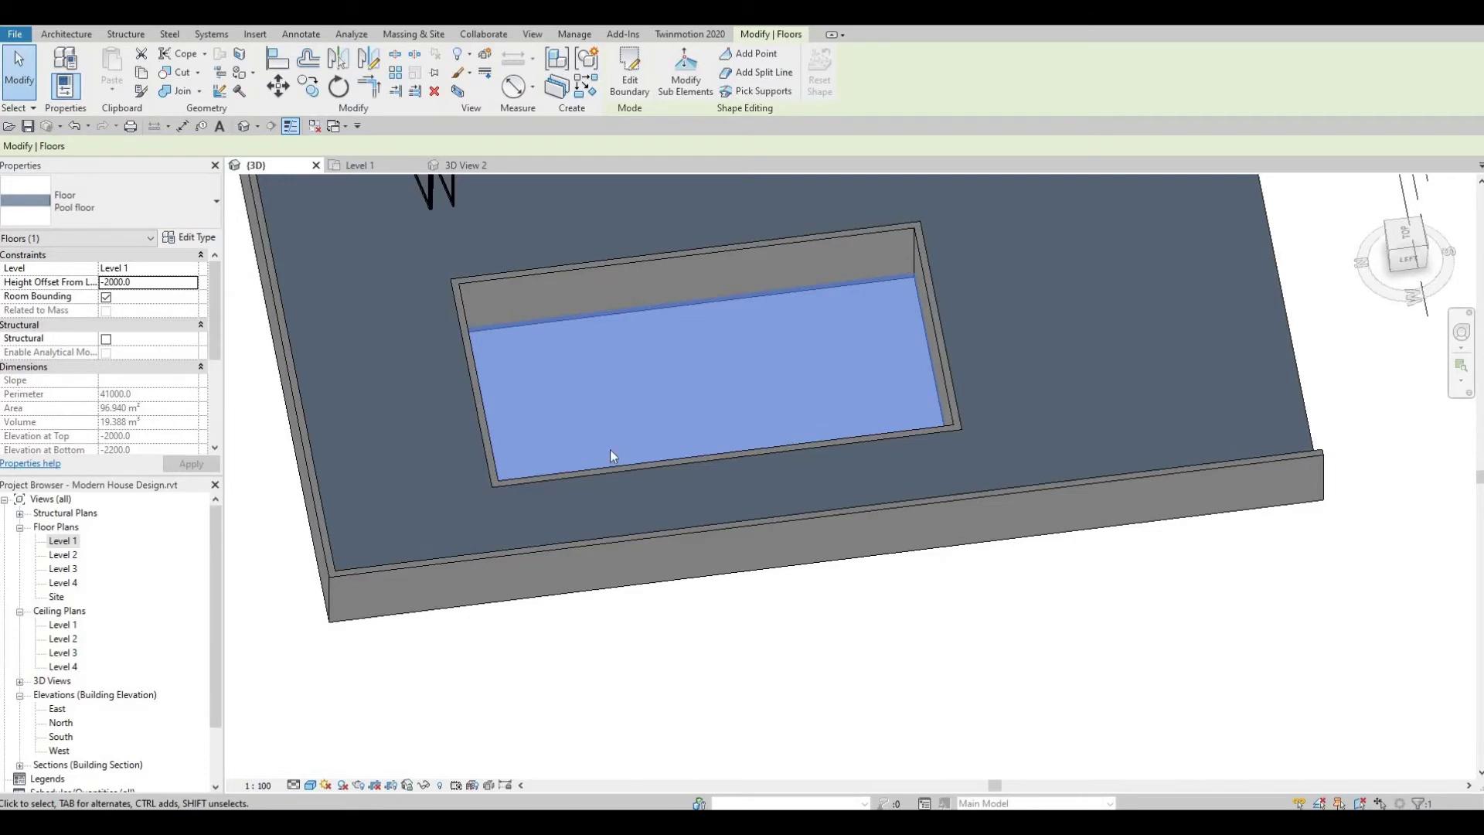
mouse_move(610, 448)
middle_mouse_down("shift")
mouse_move(610, 264)
mouse_move(616, 424)
mouse_move(692, 383)
middle_mouse_up("shift")
key("Escape")
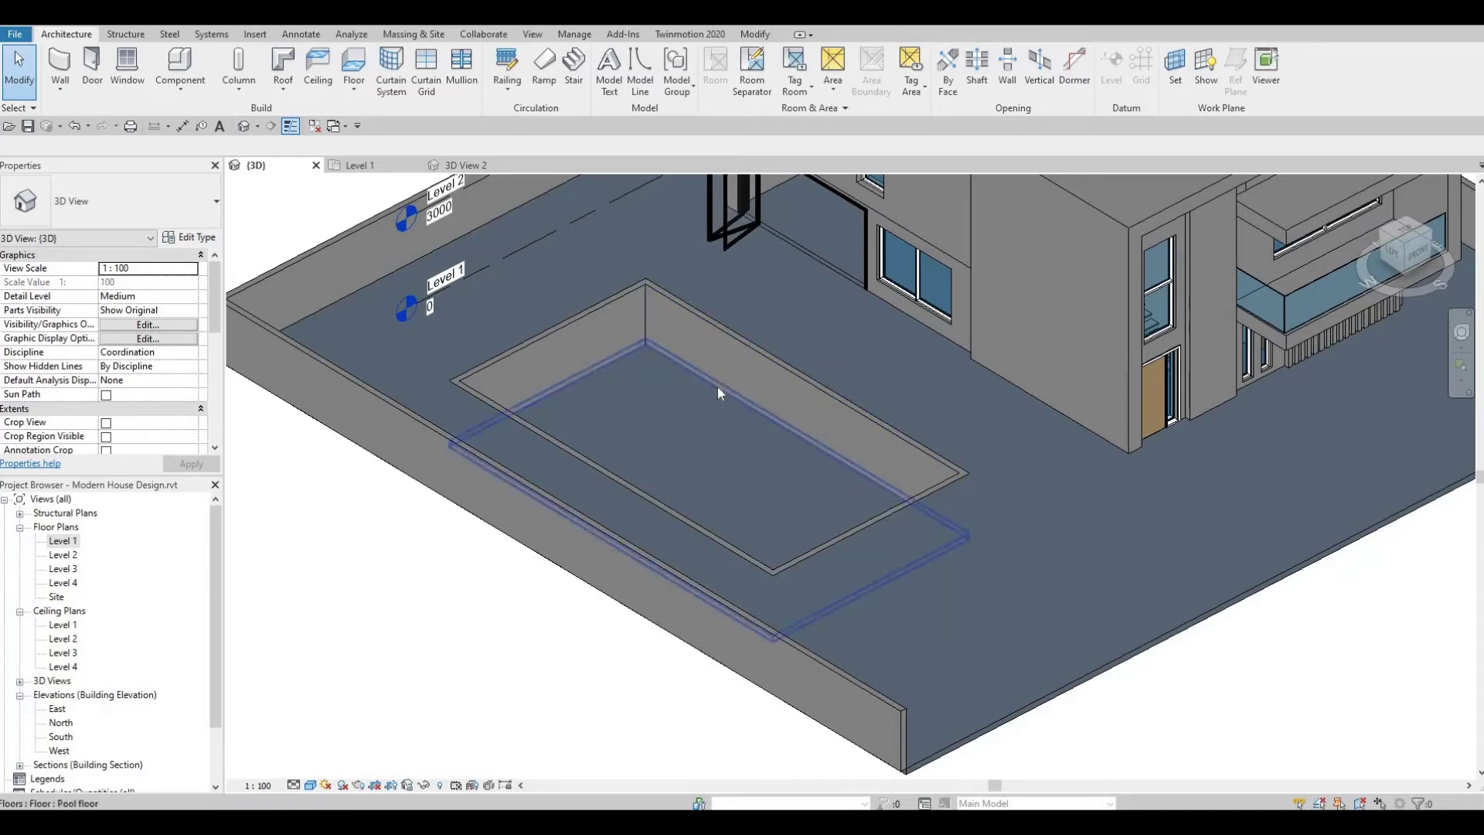
- Duplicate the Pool floor type as "pool water" and apply it to the floor inside the pool
left_click(718, 387)
key("Escape")
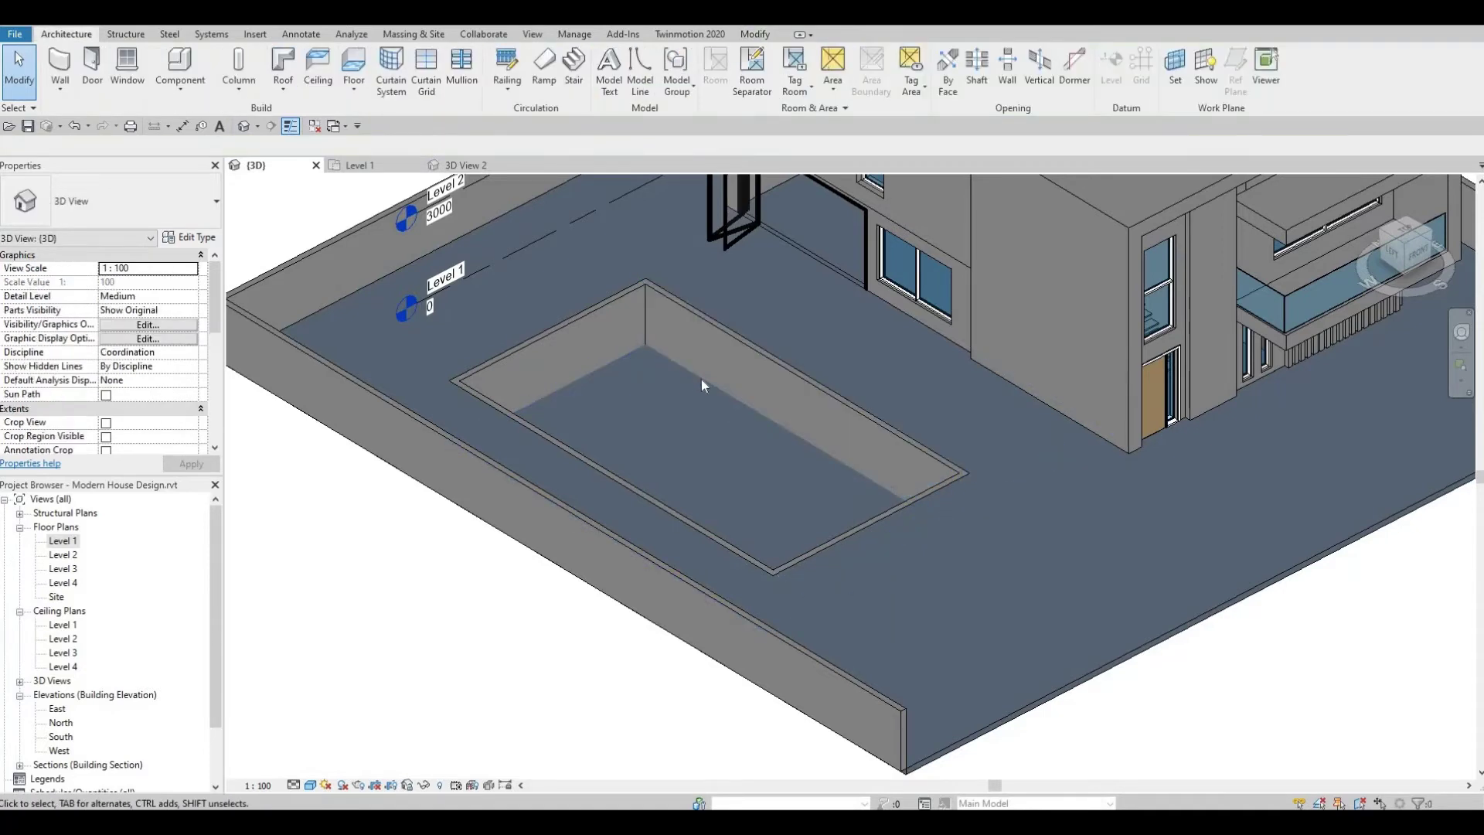
left_click(702, 378)
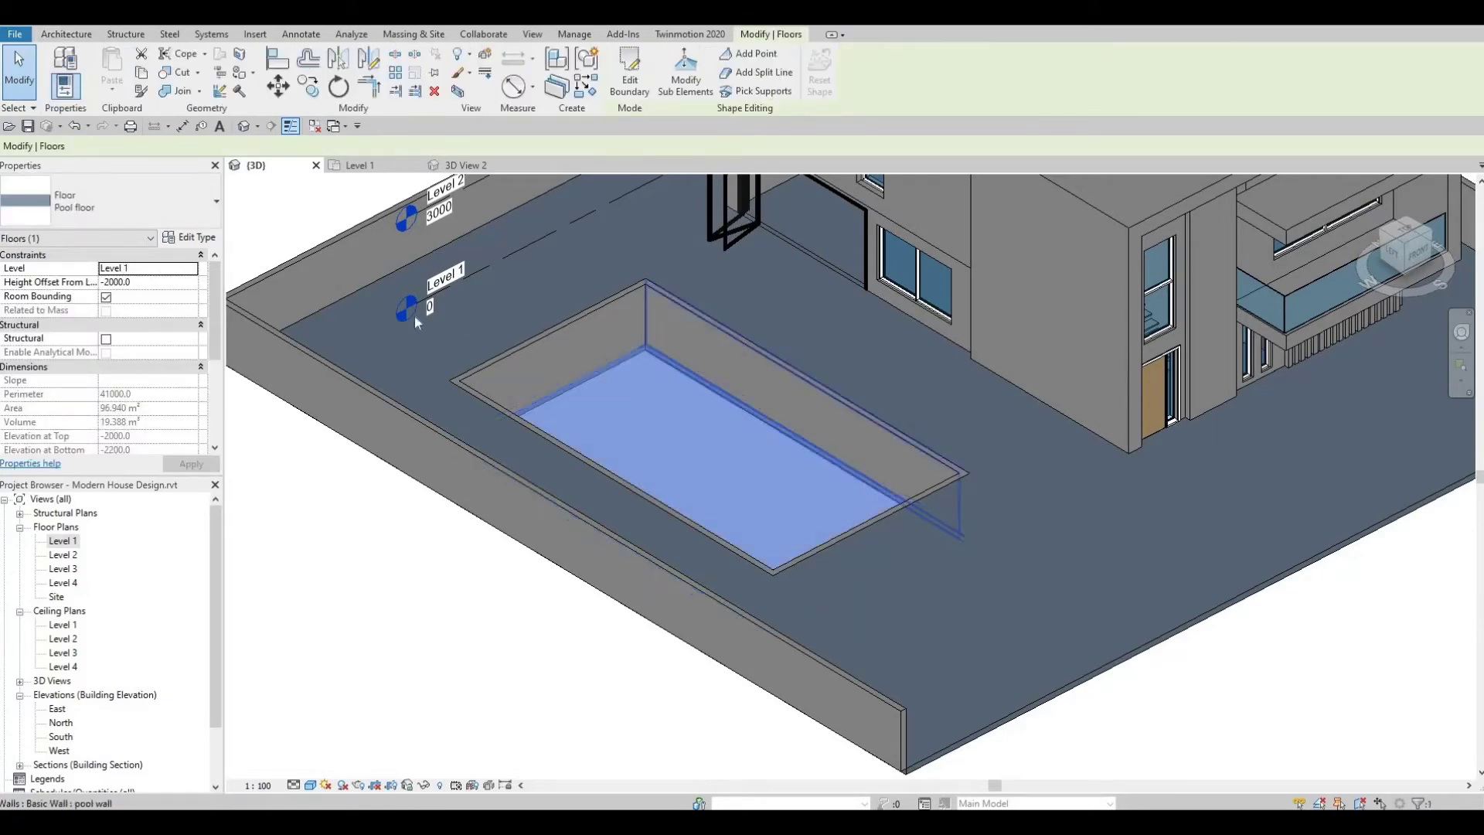
left_click(187, 238)
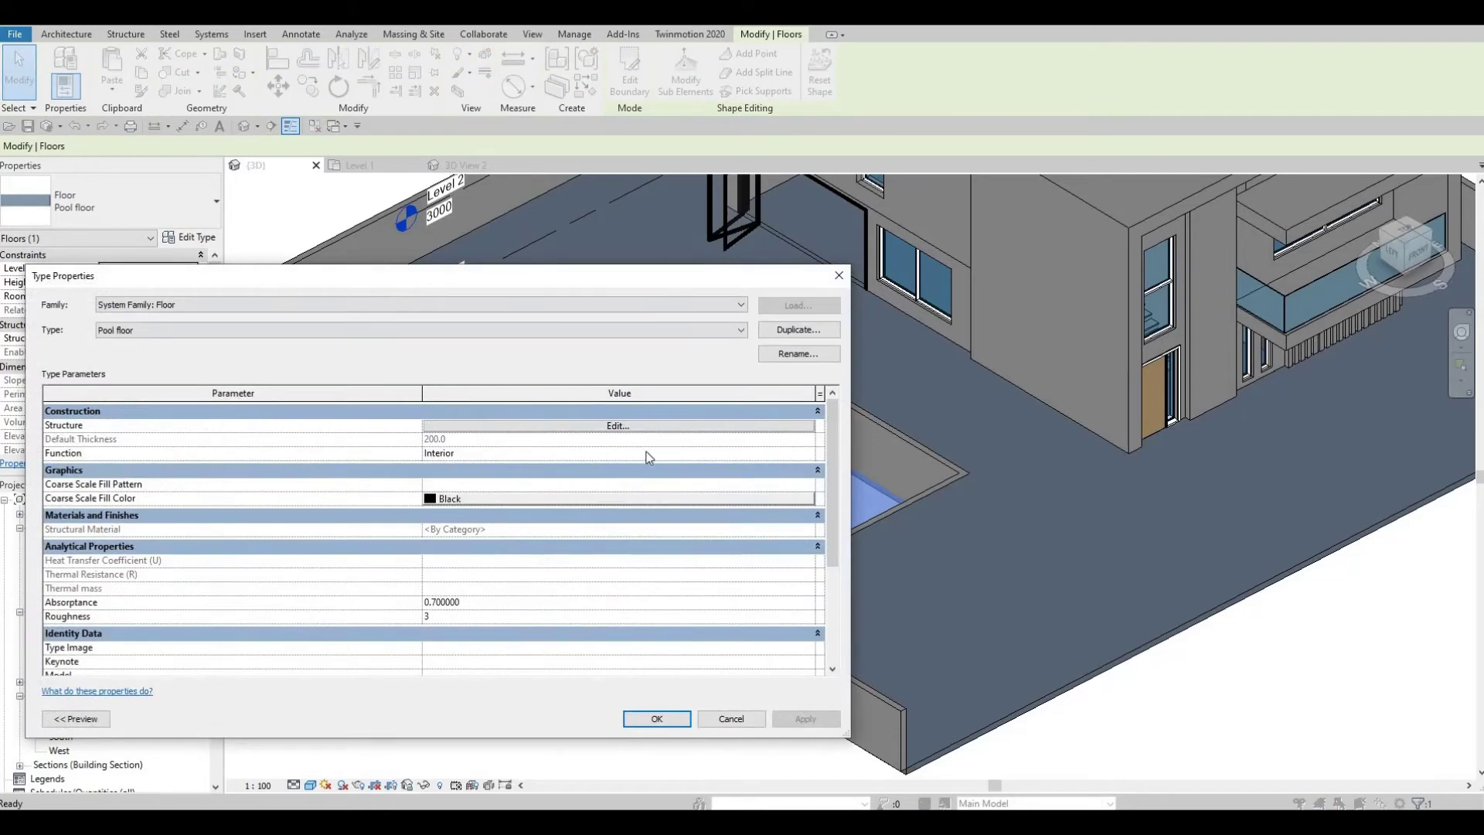
left_click(796, 331)
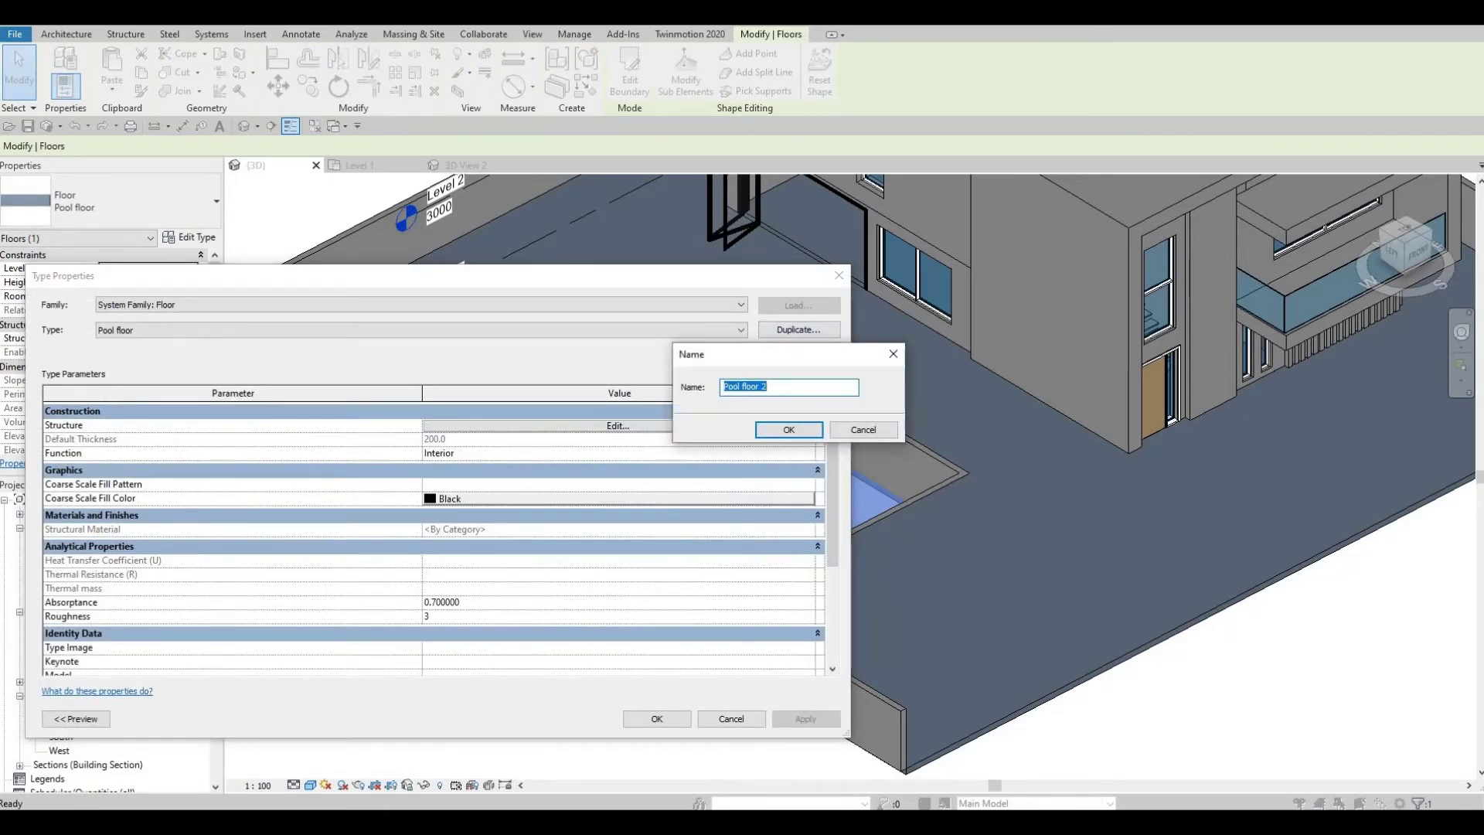
type("pool water")
left_click(785, 429)
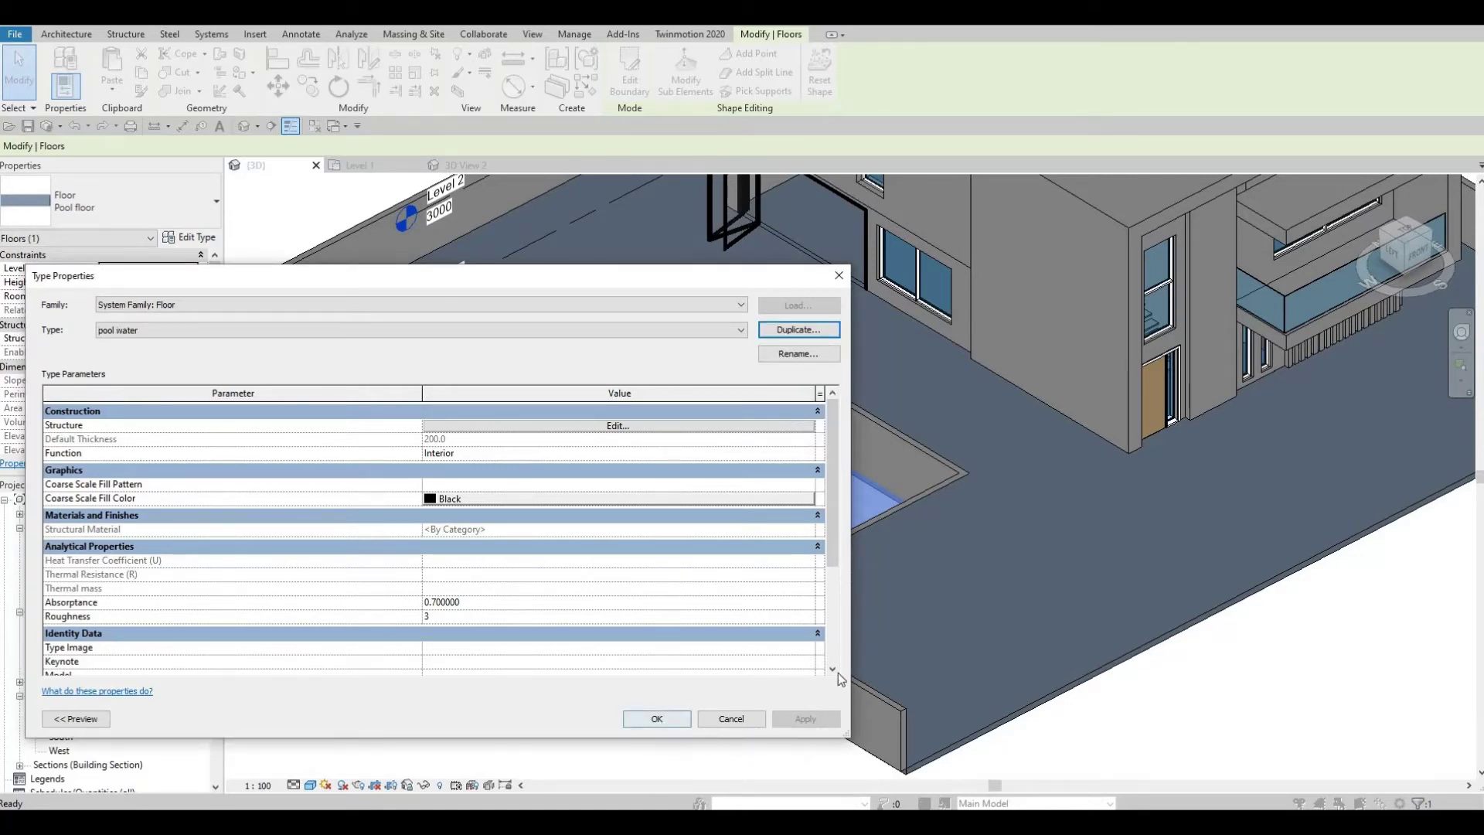
left_click(657, 719)
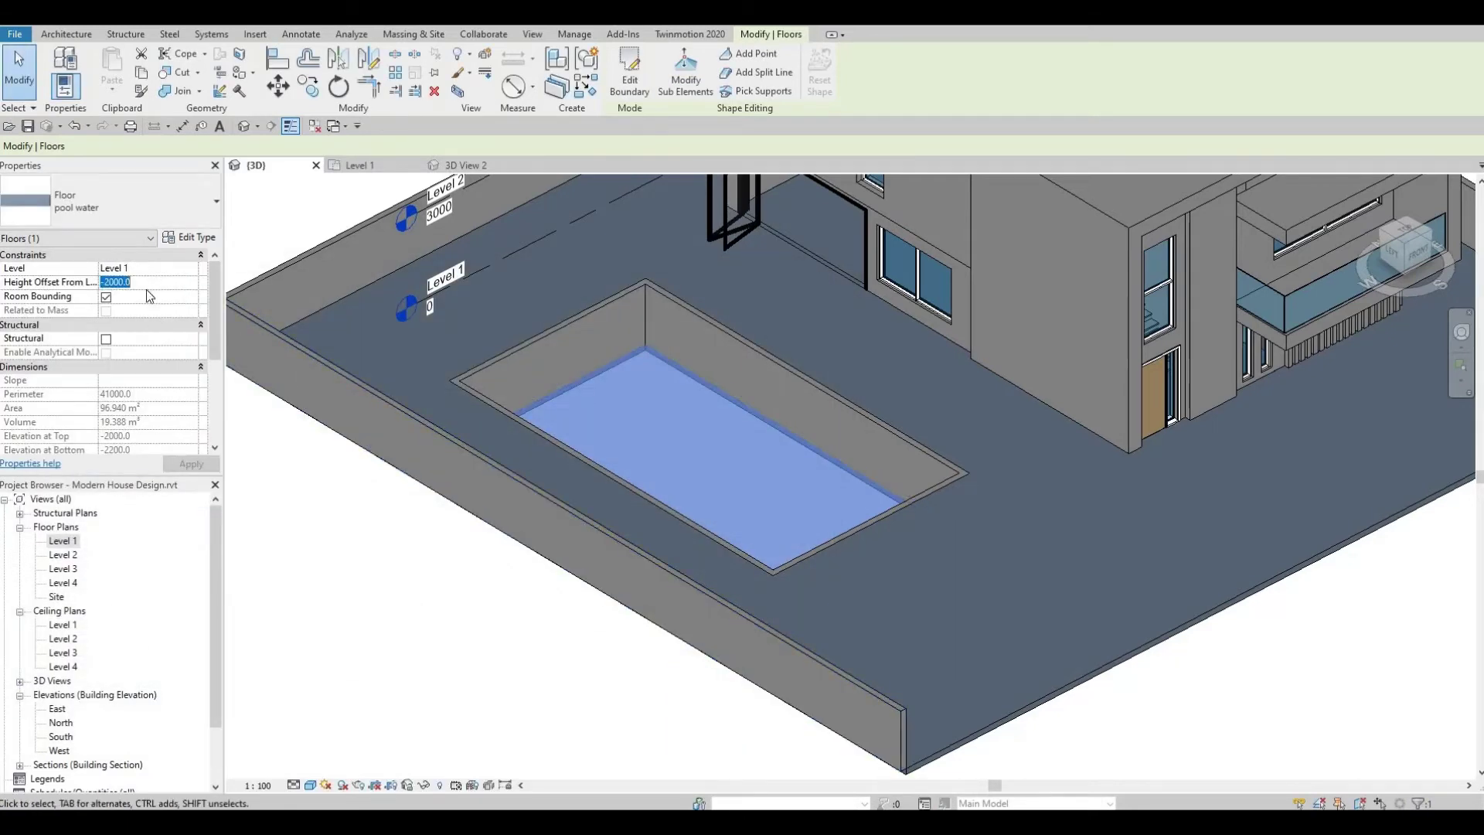
- Set the pool water floor's height offset from Level 1 to -500
type("-500")
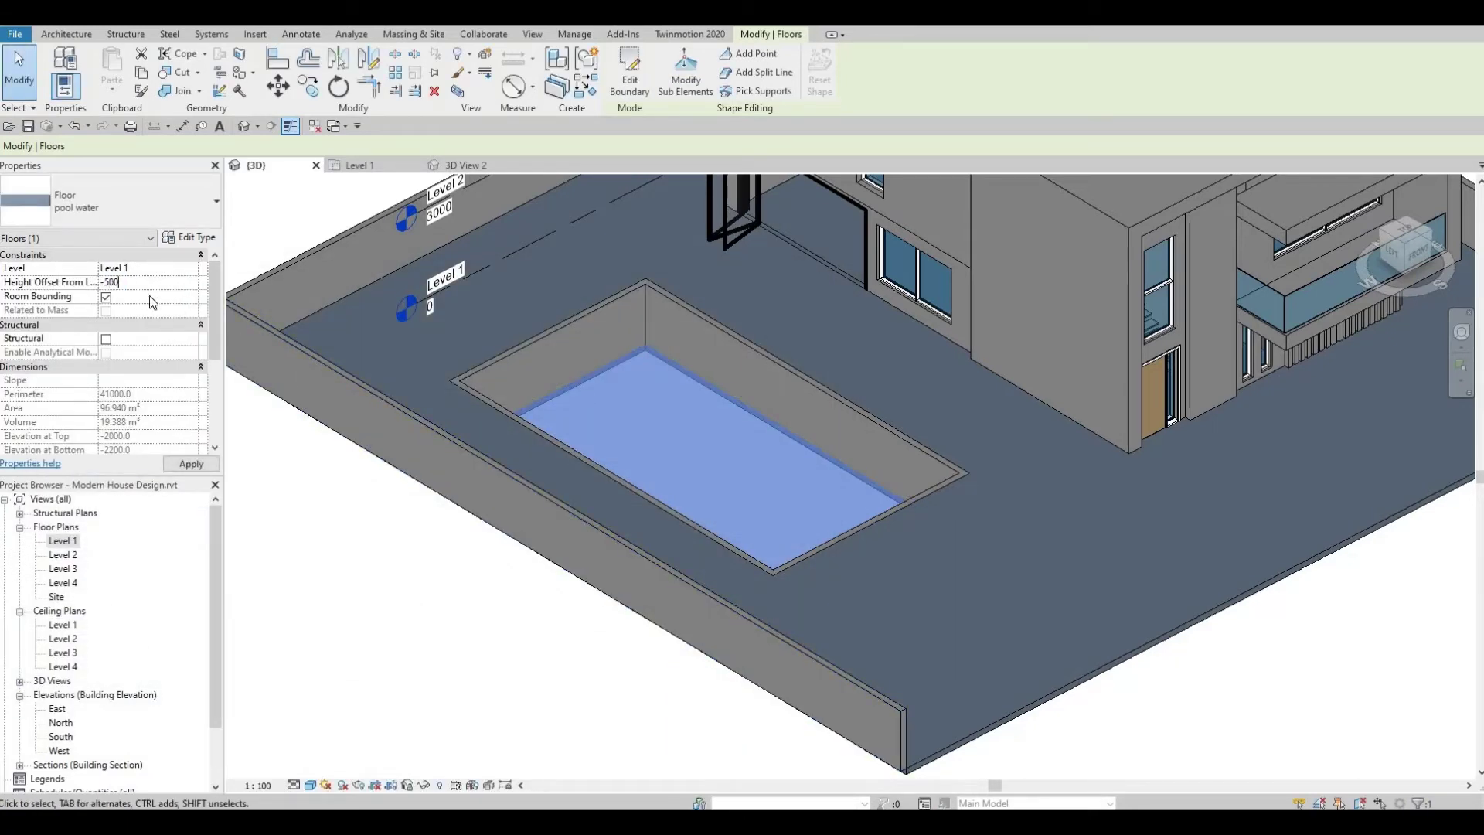
left_click(185, 465)
key("Escape")
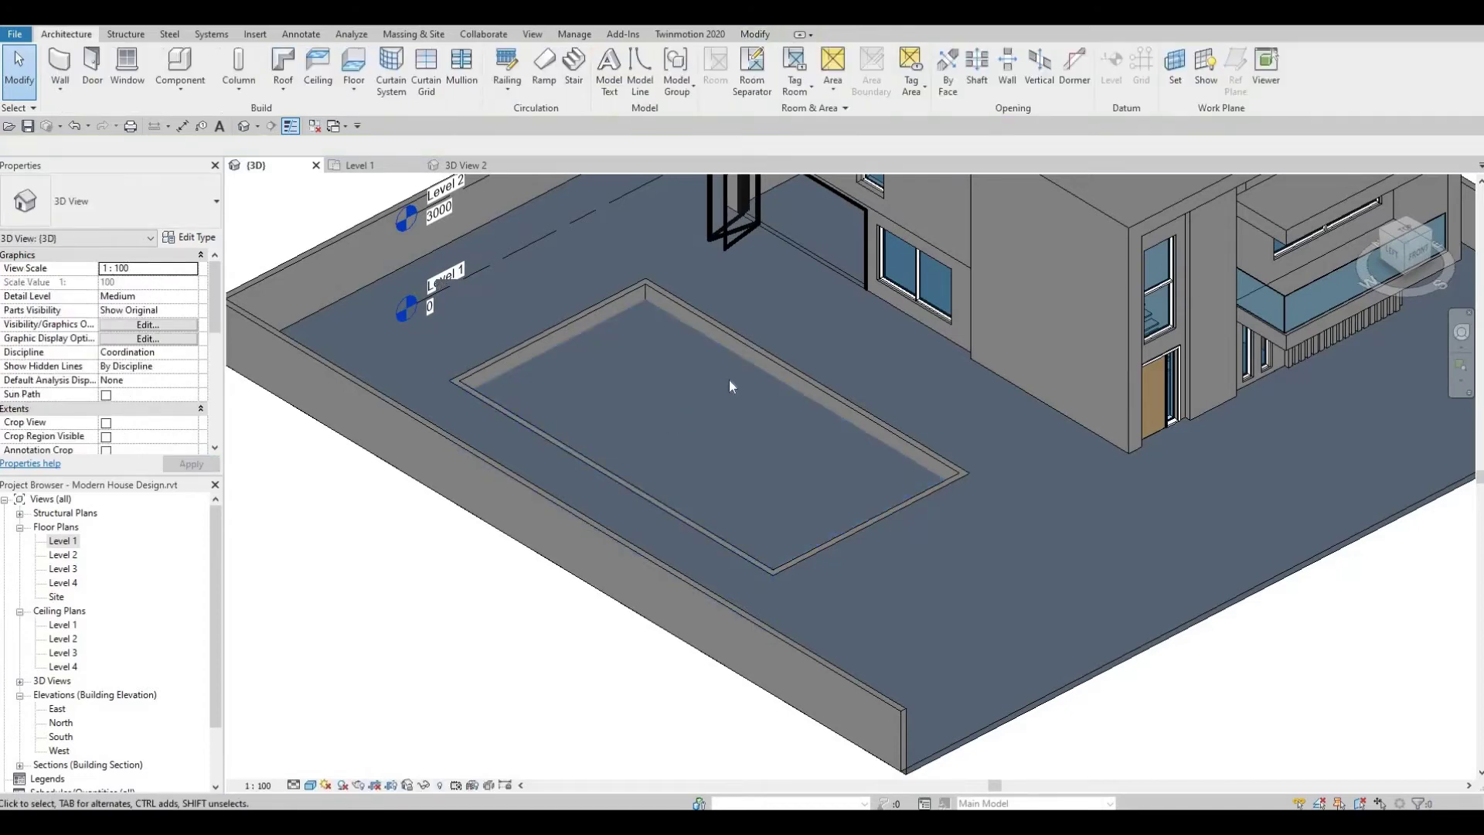
- Assign the Water material from the AEC Materials library to the structure layer of the pool water floor type
left_click(794, 388)
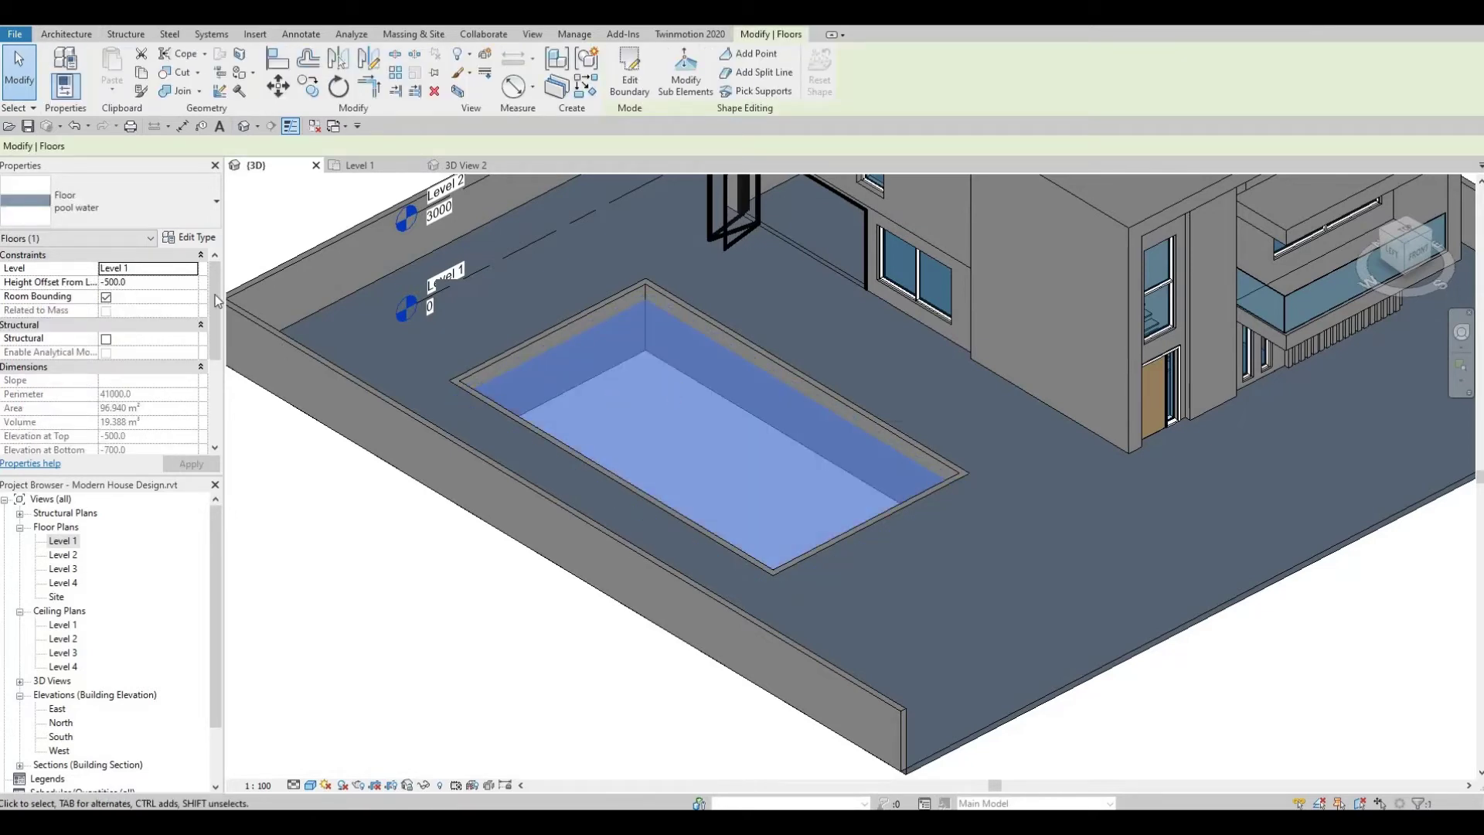
left_click(195, 237)
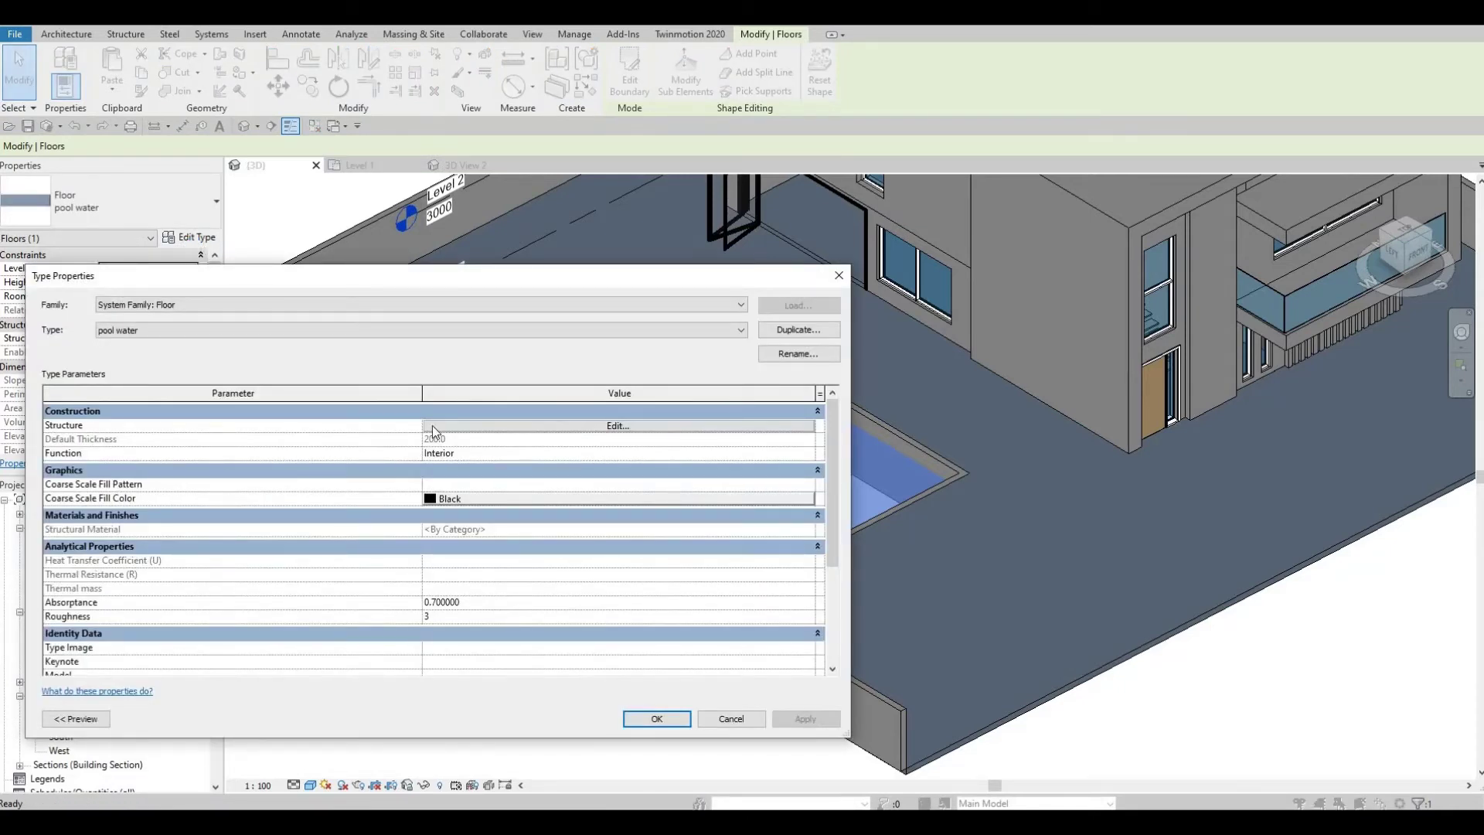
left_click(507, 427)
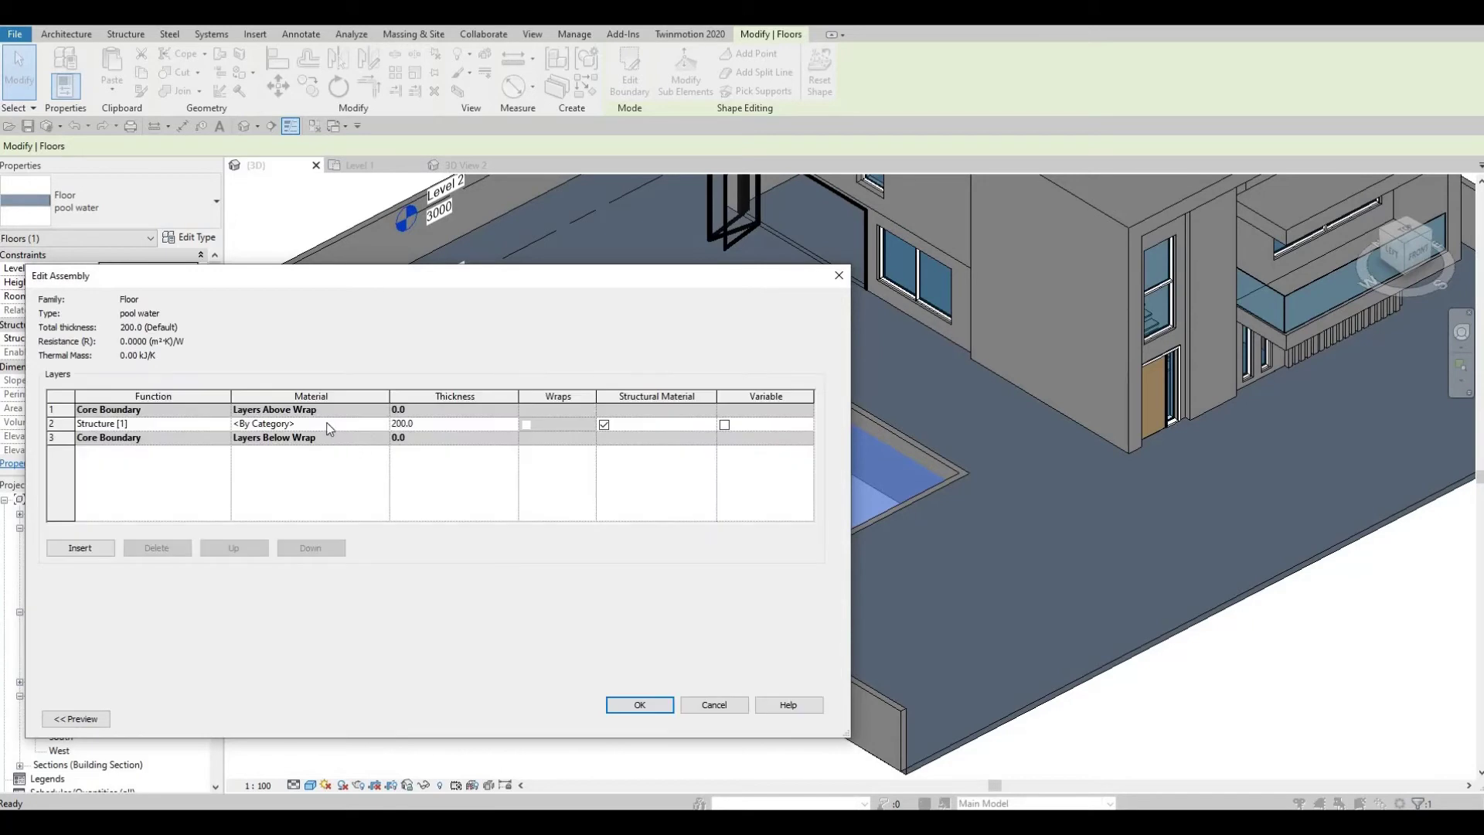
left_click(384, 426)
left_click(383, 424)
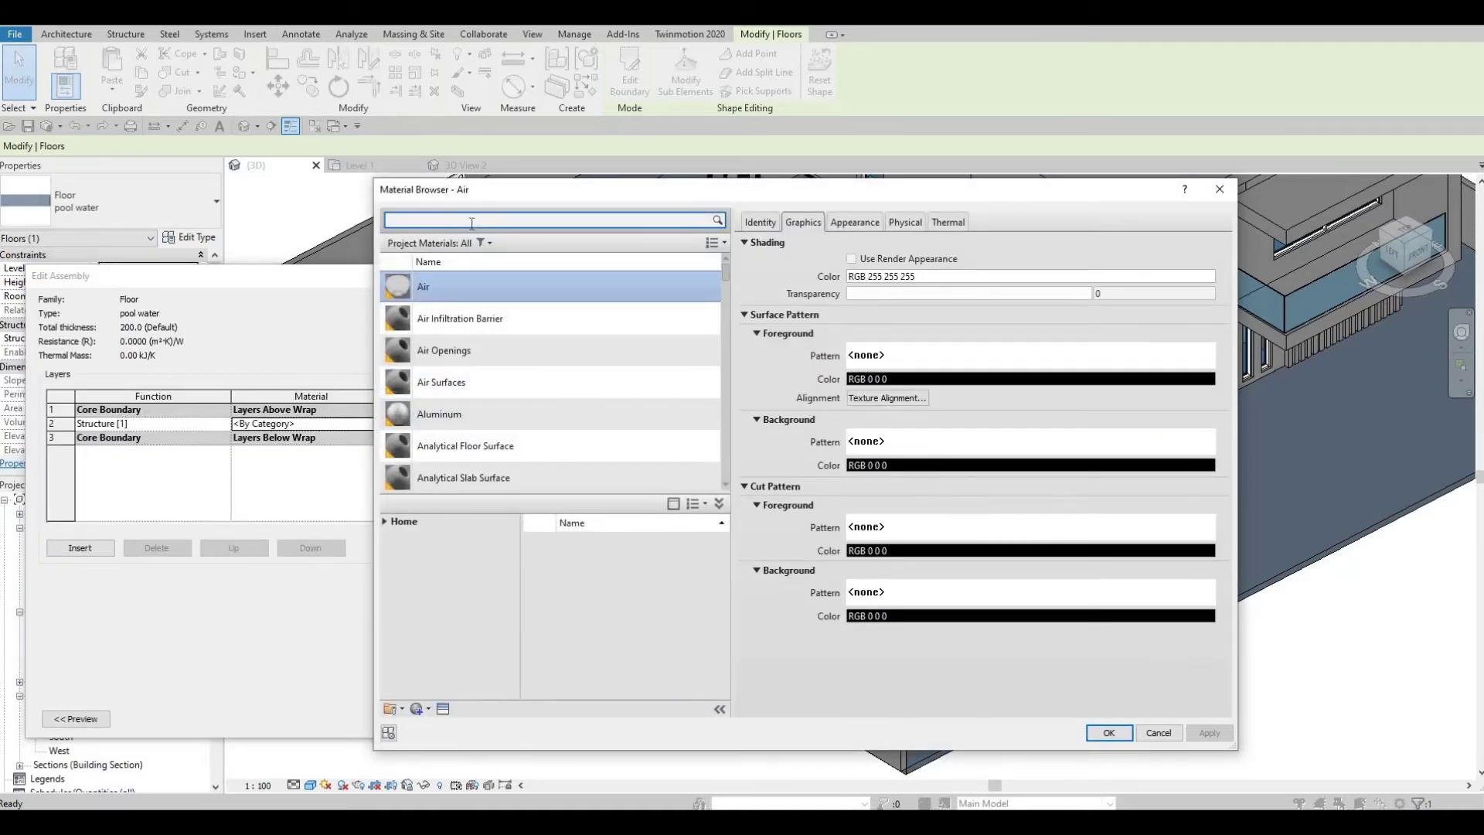
type("water")
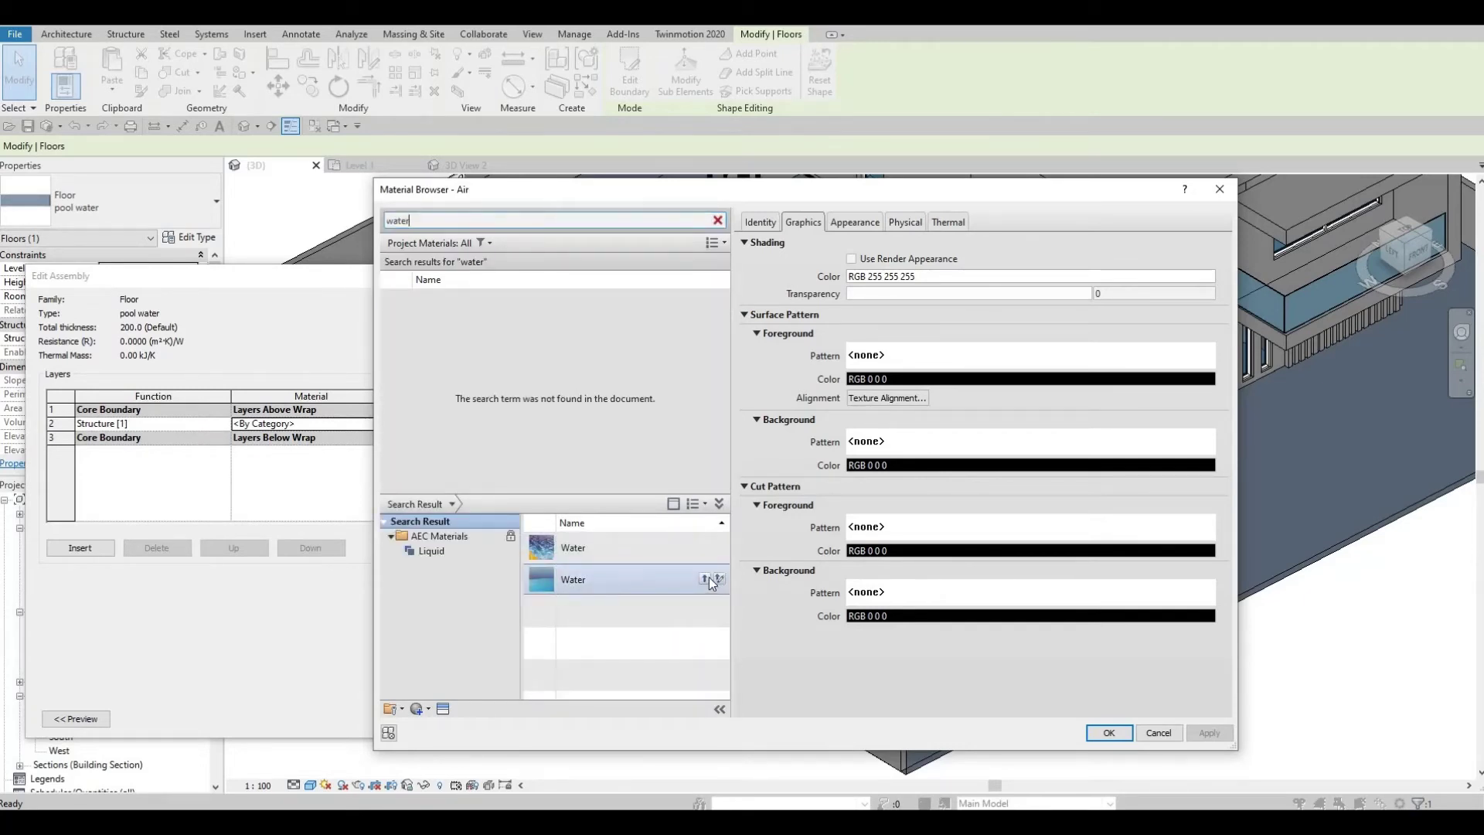
left_click(706, 579)
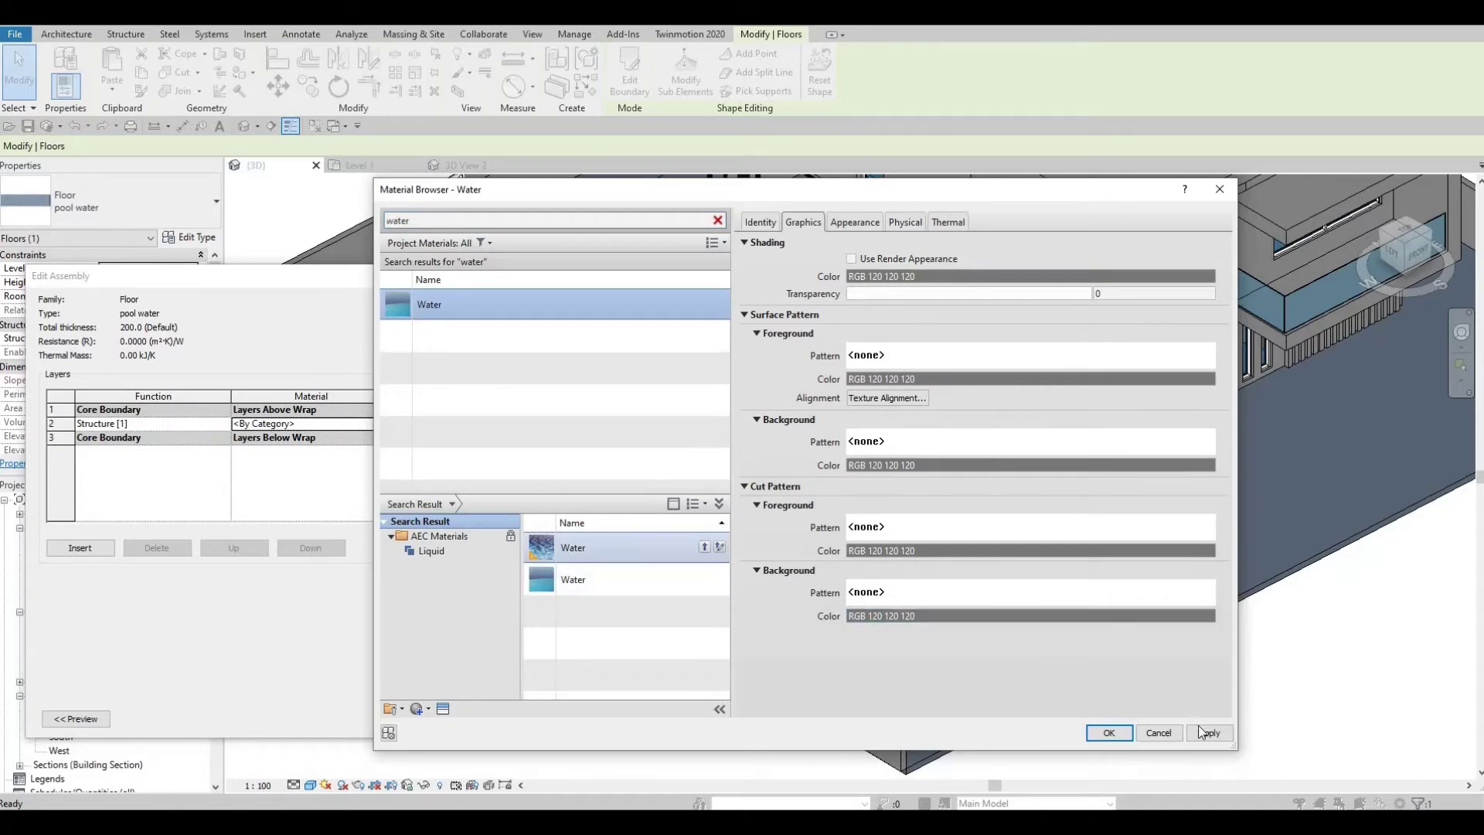
left_click(1112, 733)
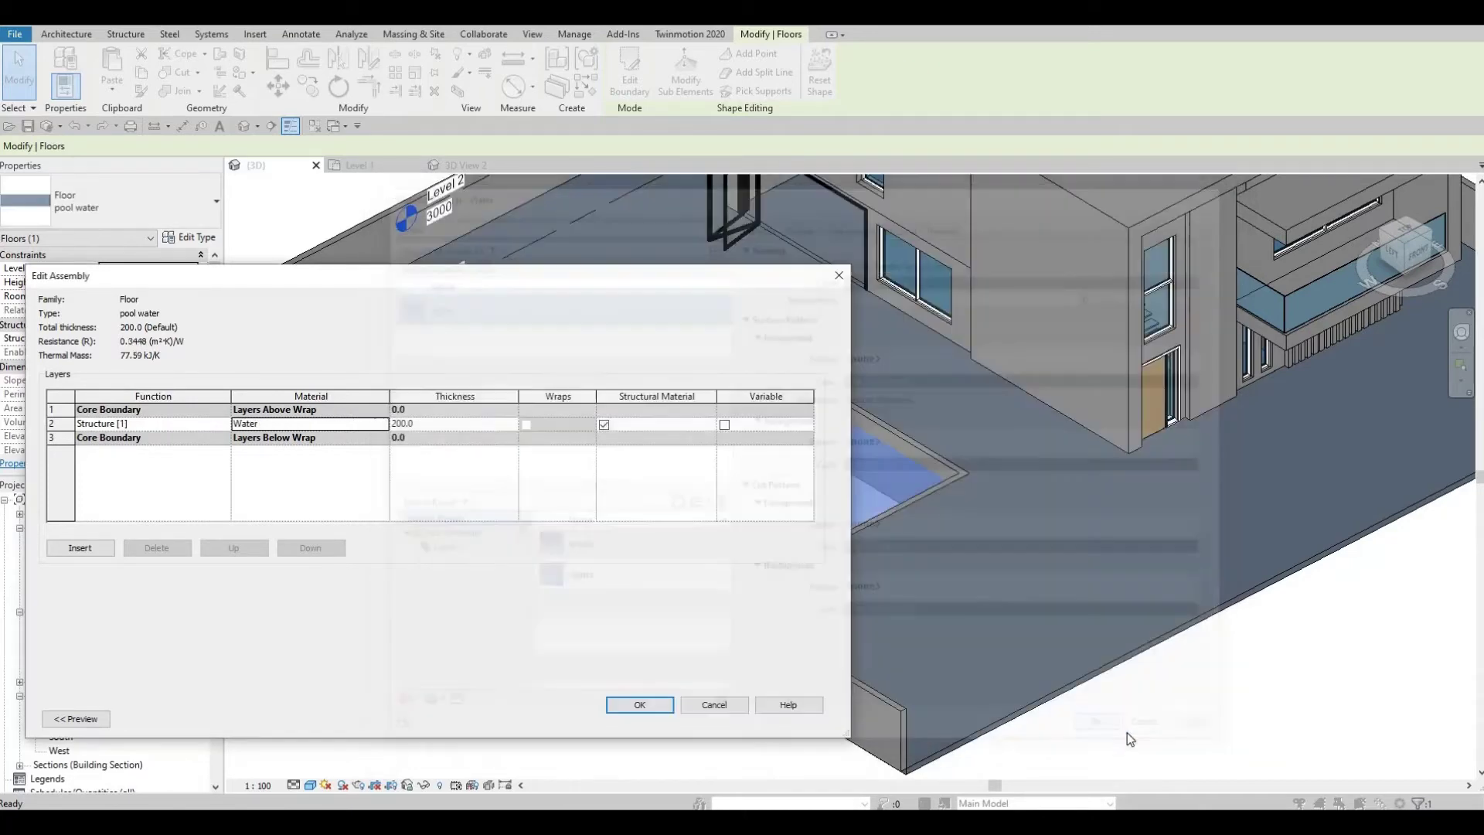
left_click(639, 704)
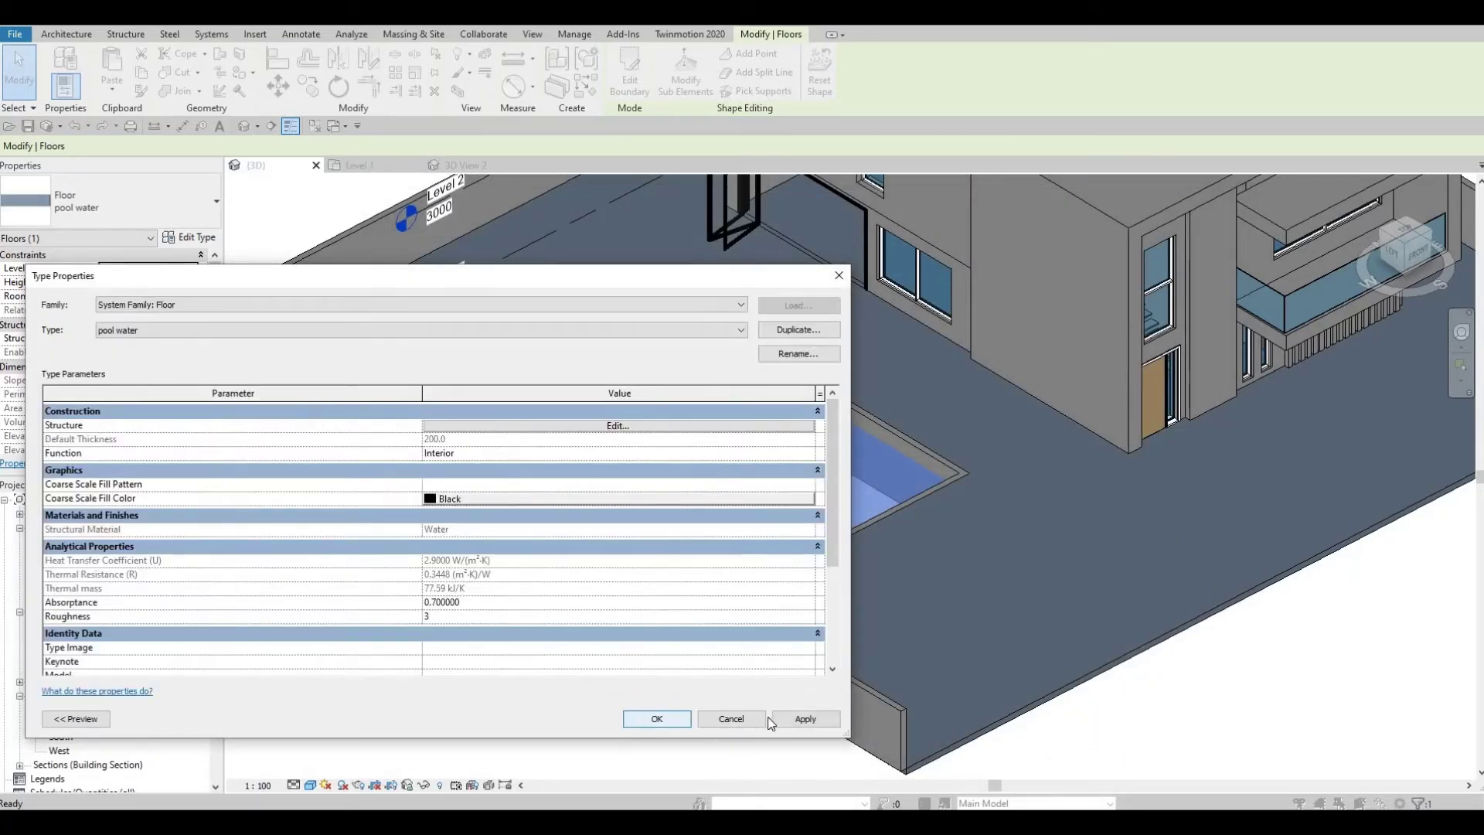
left_click(657, 719)
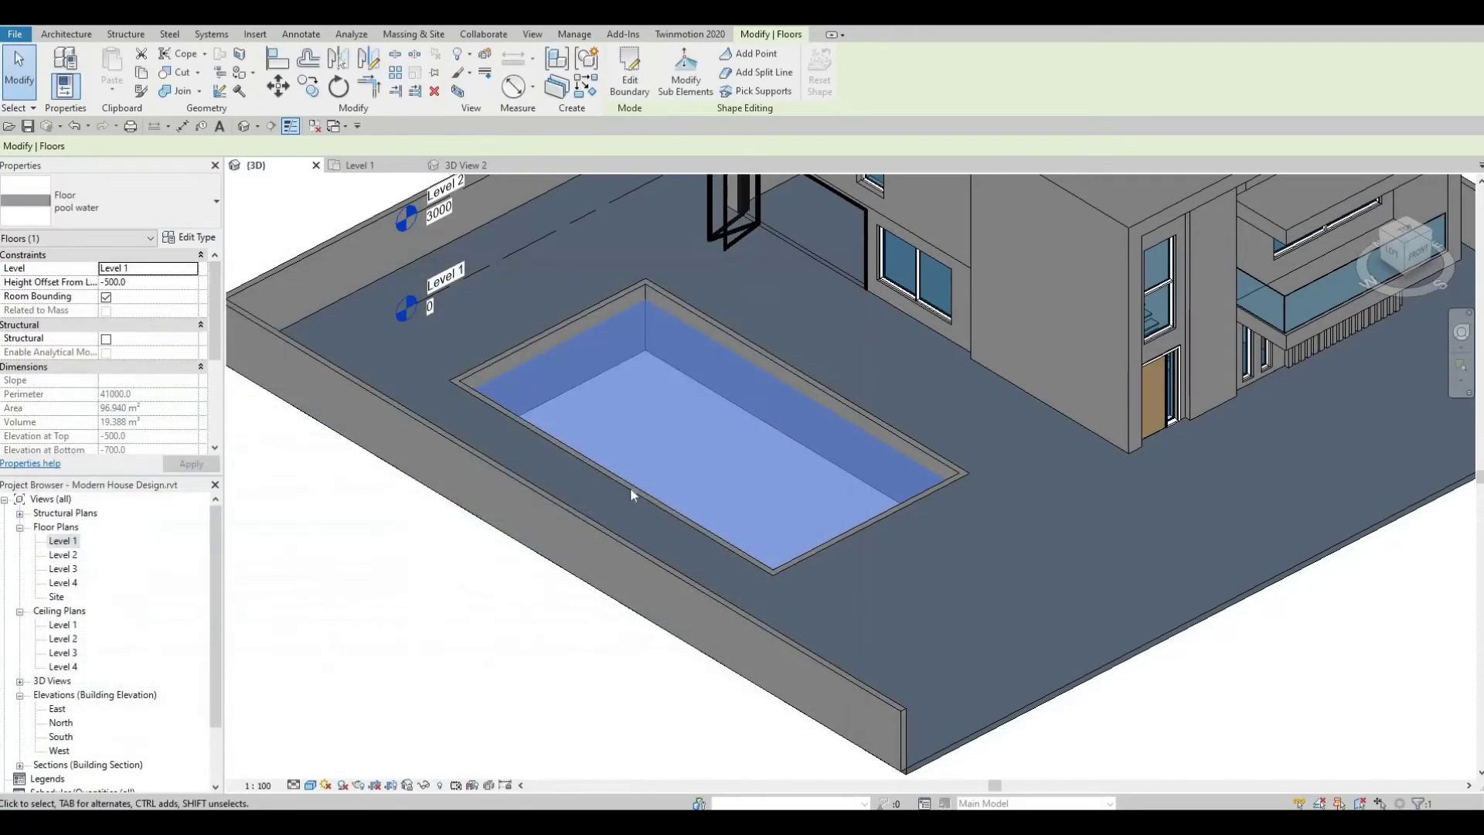
key("Escape")
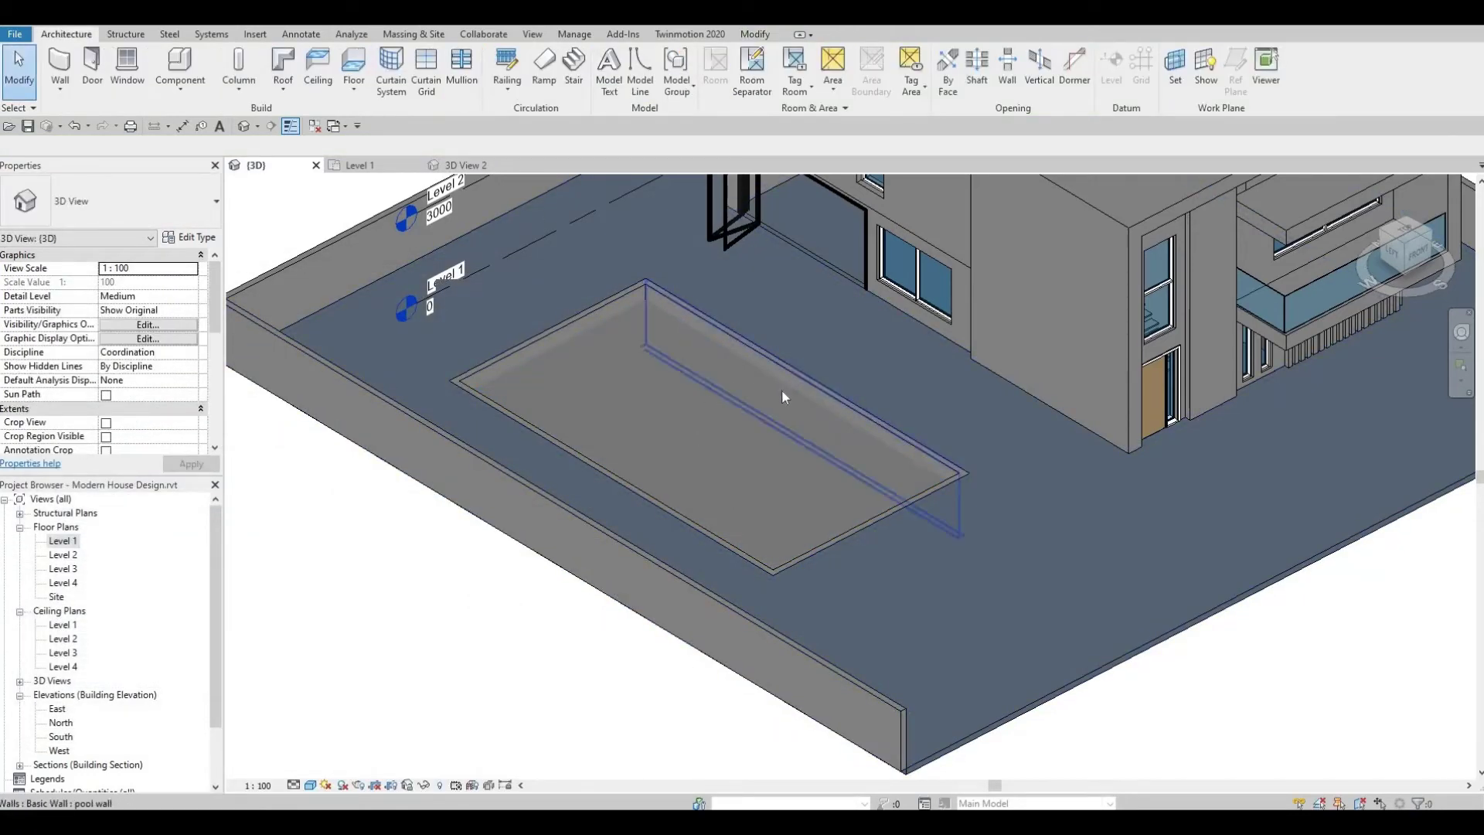
- Review the layer structure of the pool water floor type and examine the pool beside the house in 3D
left_click(784, 388)
key("Escape")
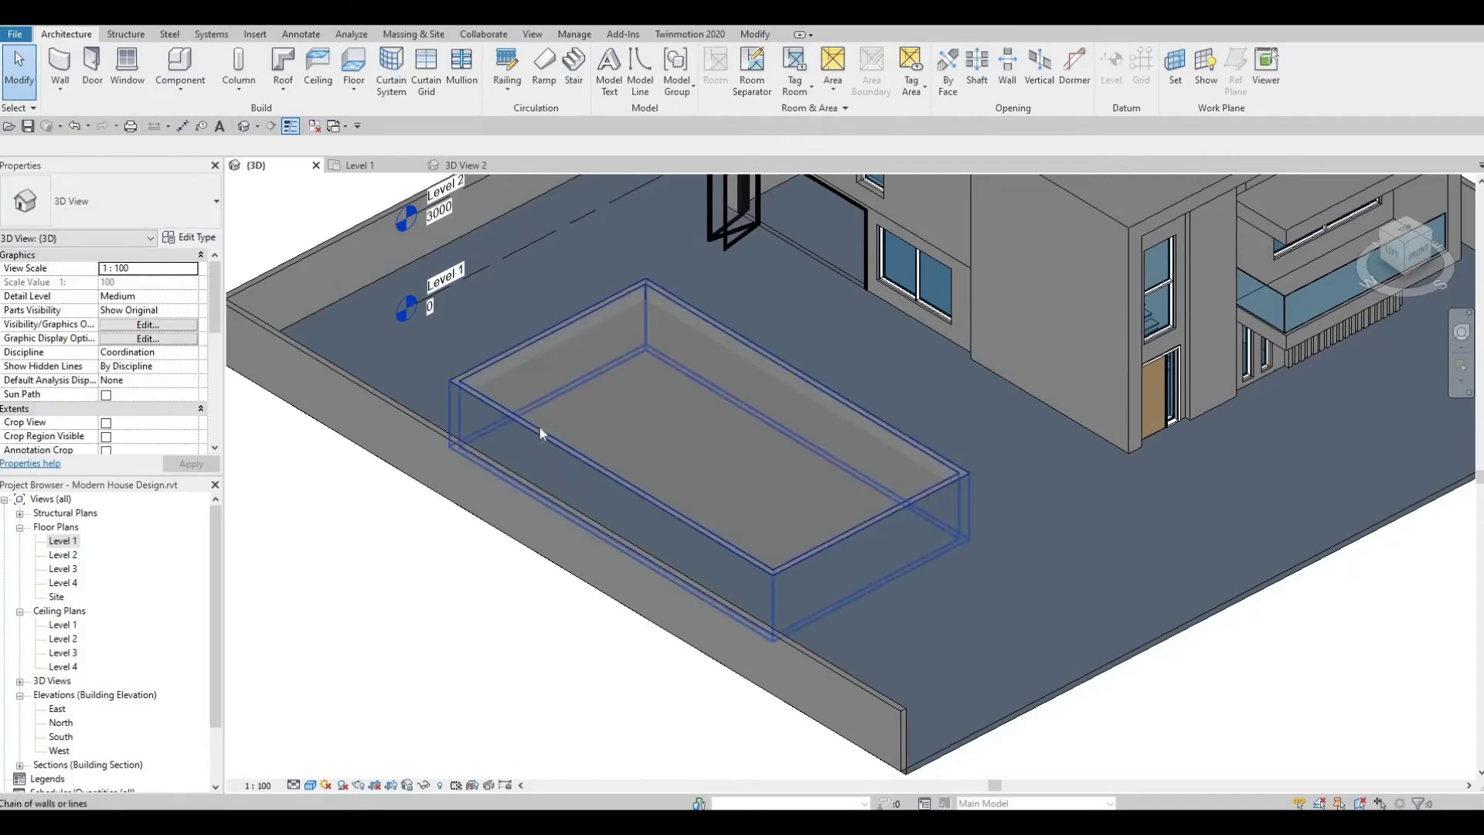
left_click(551, 352)
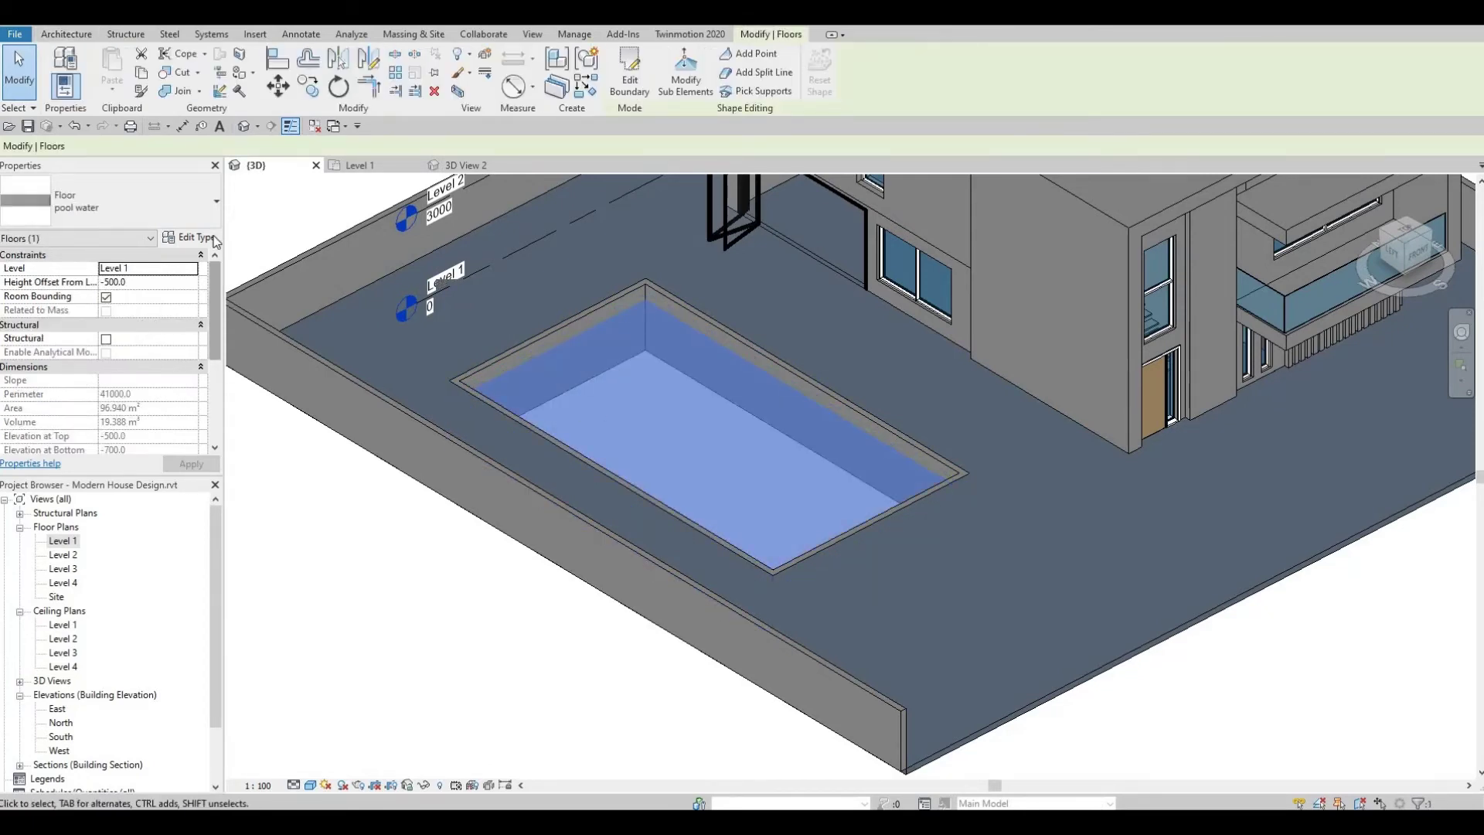
left_click(190, 237)
left_click(503, 429)
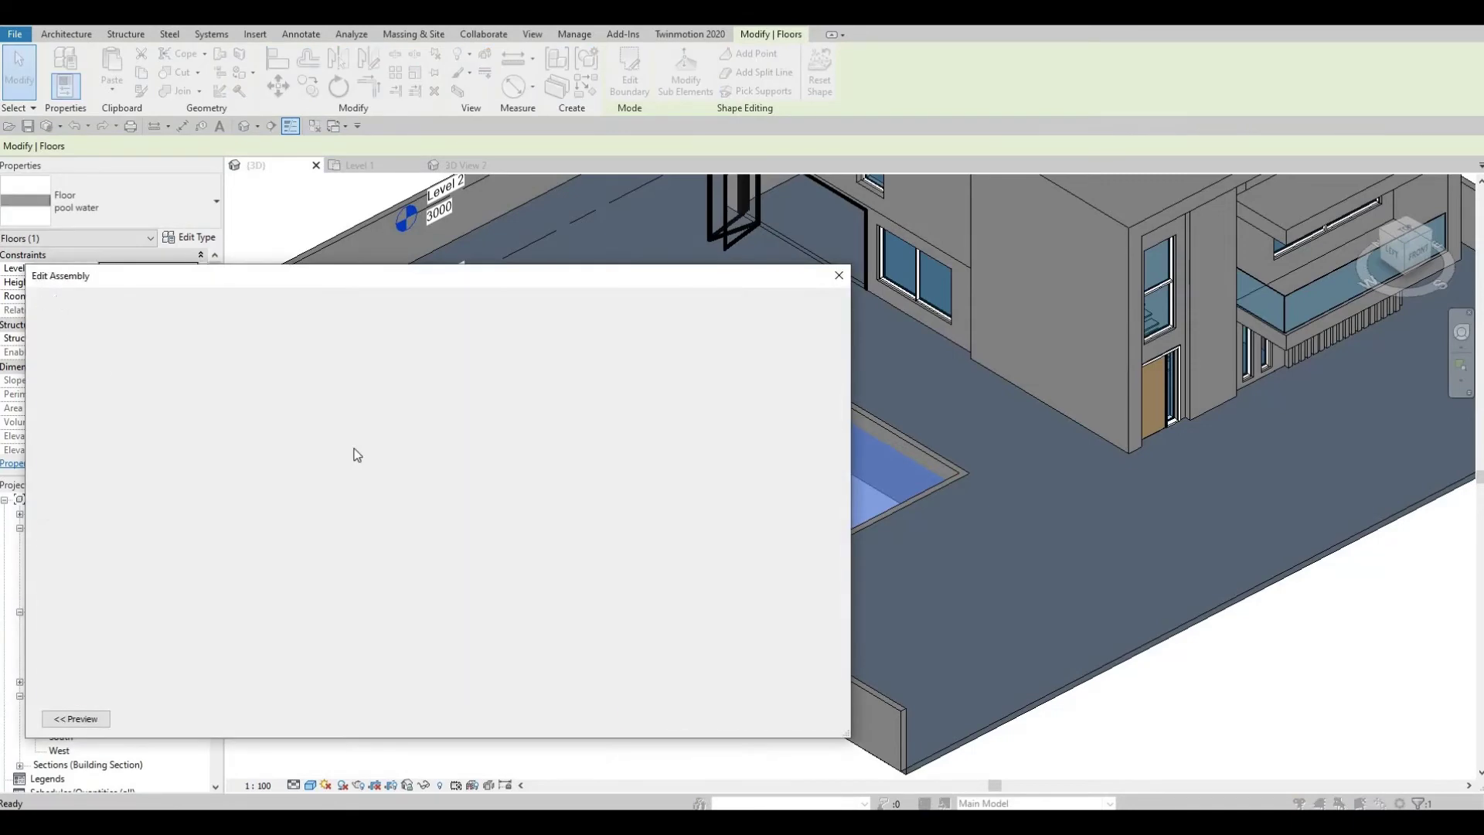
key("Return")
key("Return")
key("Escape")
scroll(677, 403, "down", 2)
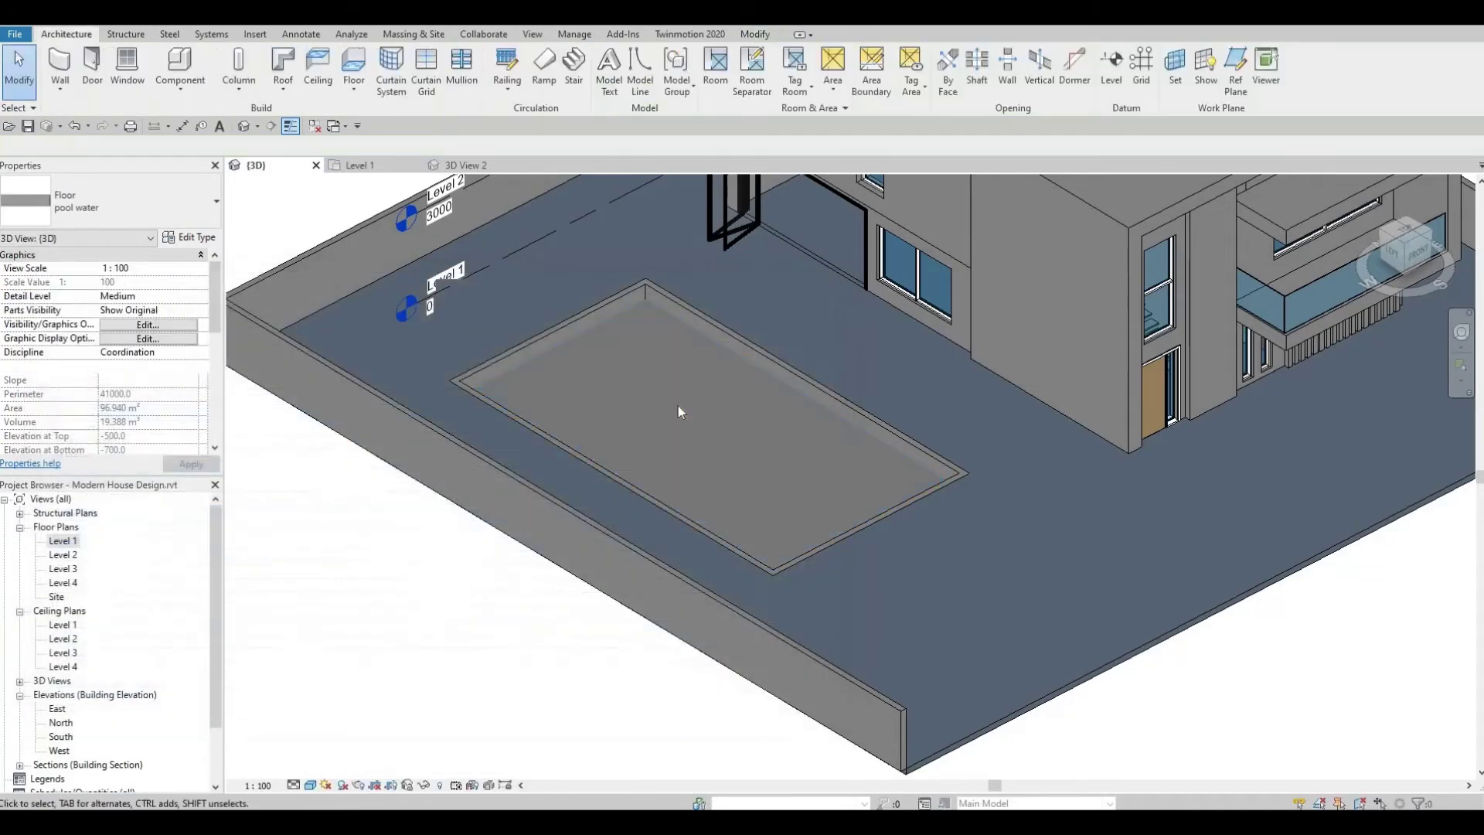
scroll(749, 430, "down", 2)
middle_click_drag(745, 432, 705, 381, "shift")
scroll(673, 437, "up", 3)
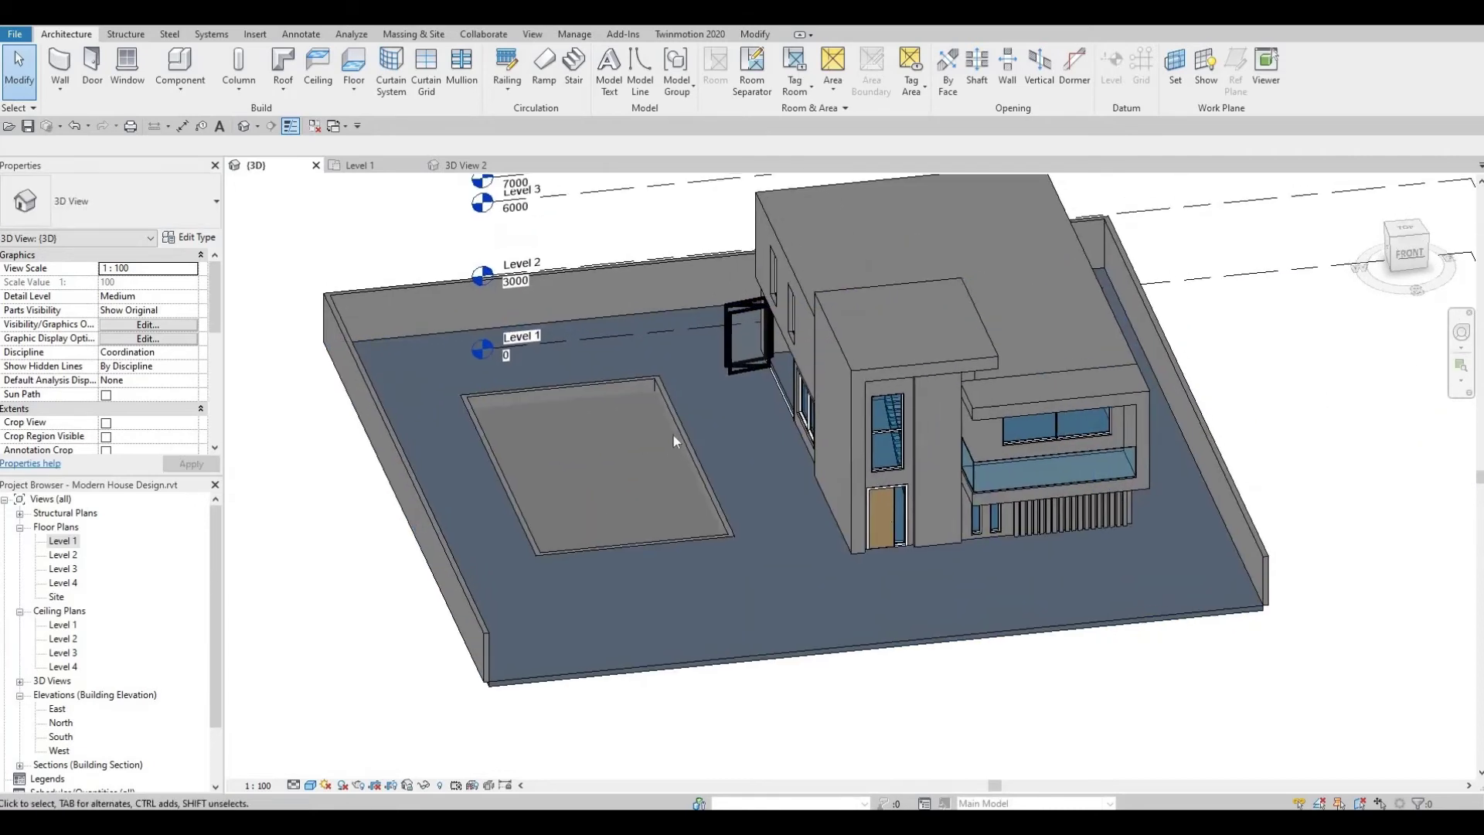
- In the Level 1 plan, edit the ground floor's boundary and move its front edge to about 1000 mm in front of grid D
key("m")
key("d")
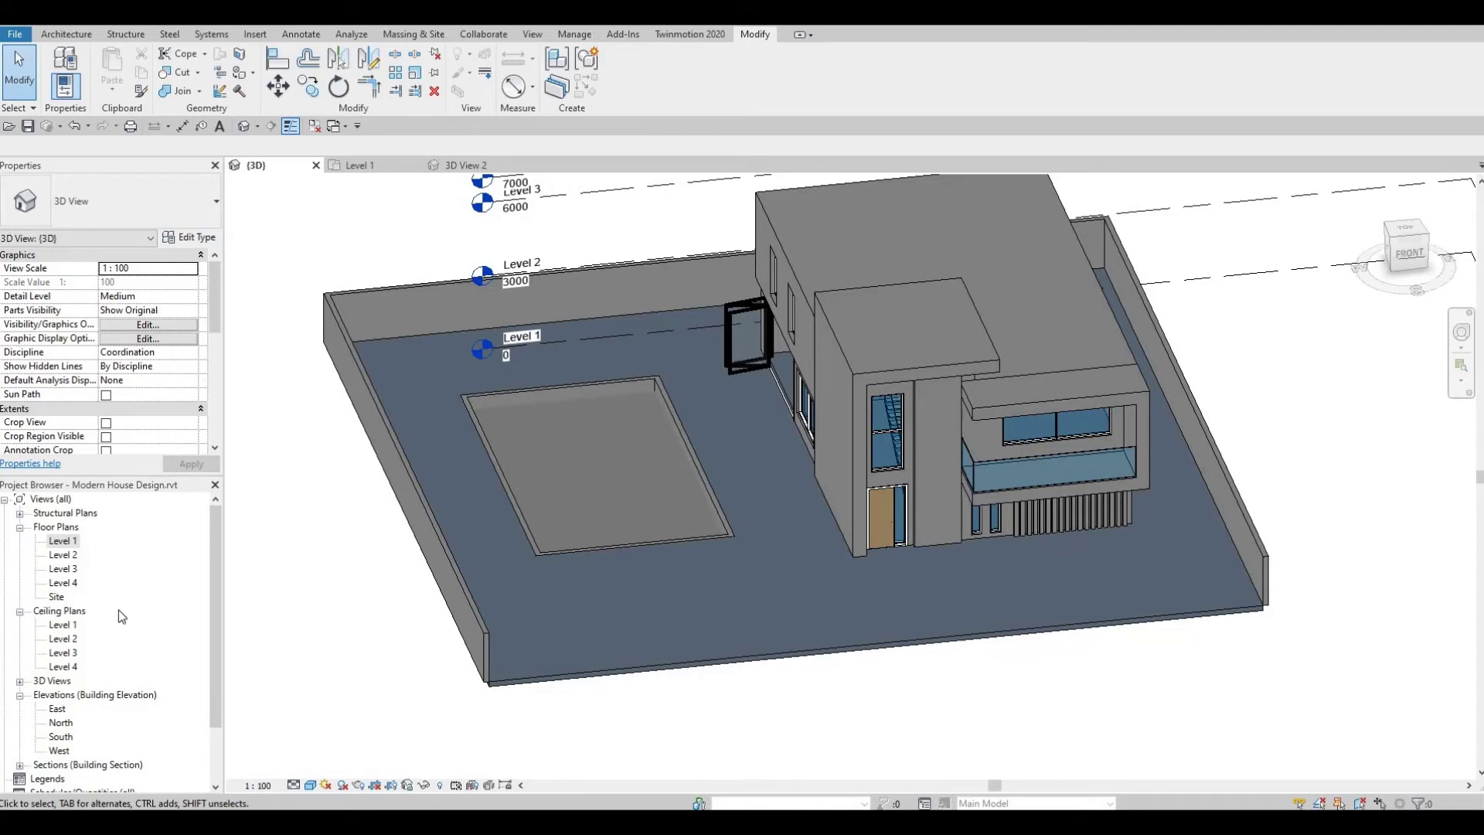
double_click(63, 541)
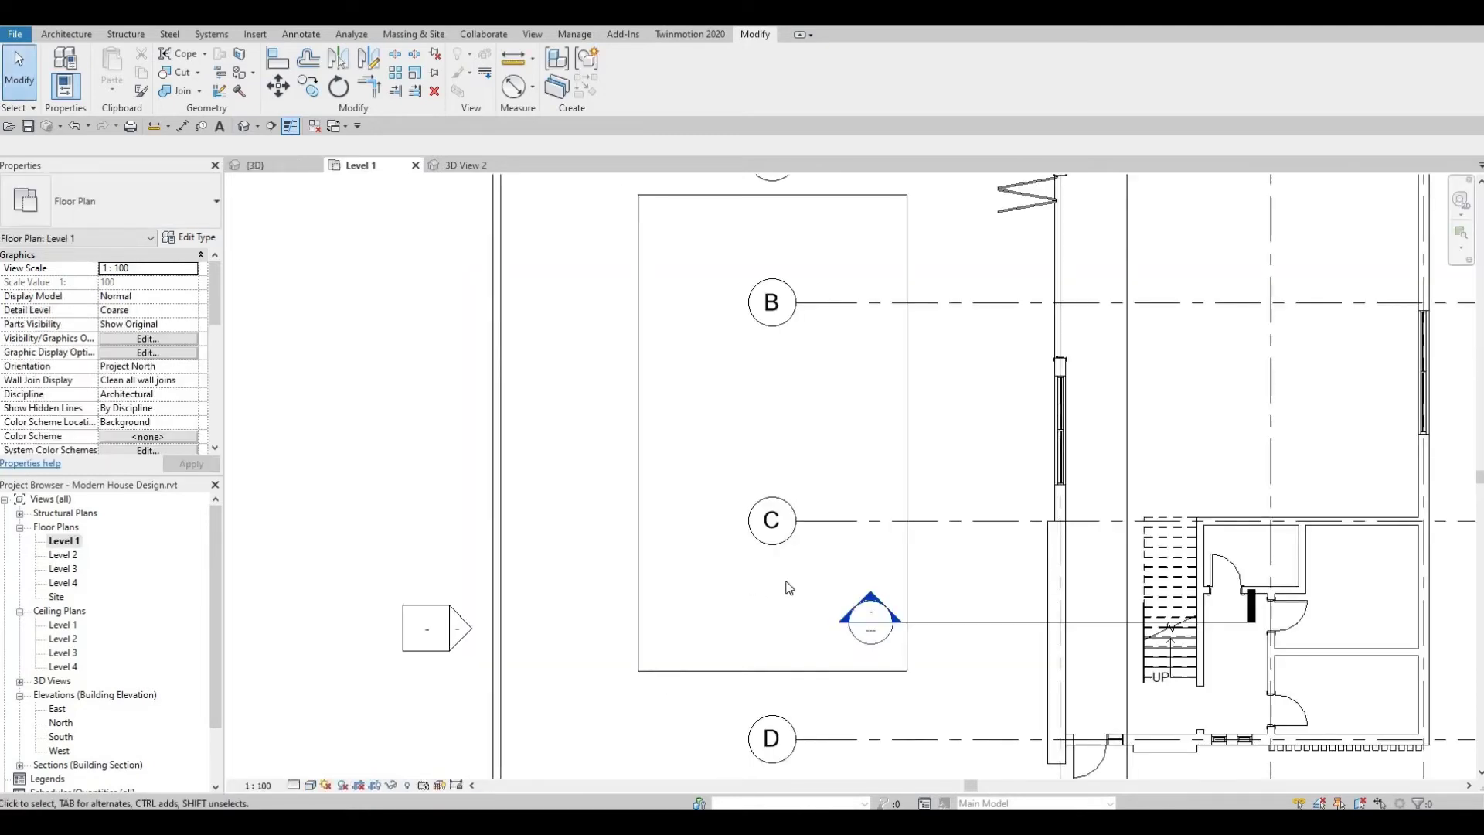
scroll(780, 595, "down", 4)
middle_click_drag(779, 598, 743, 455)
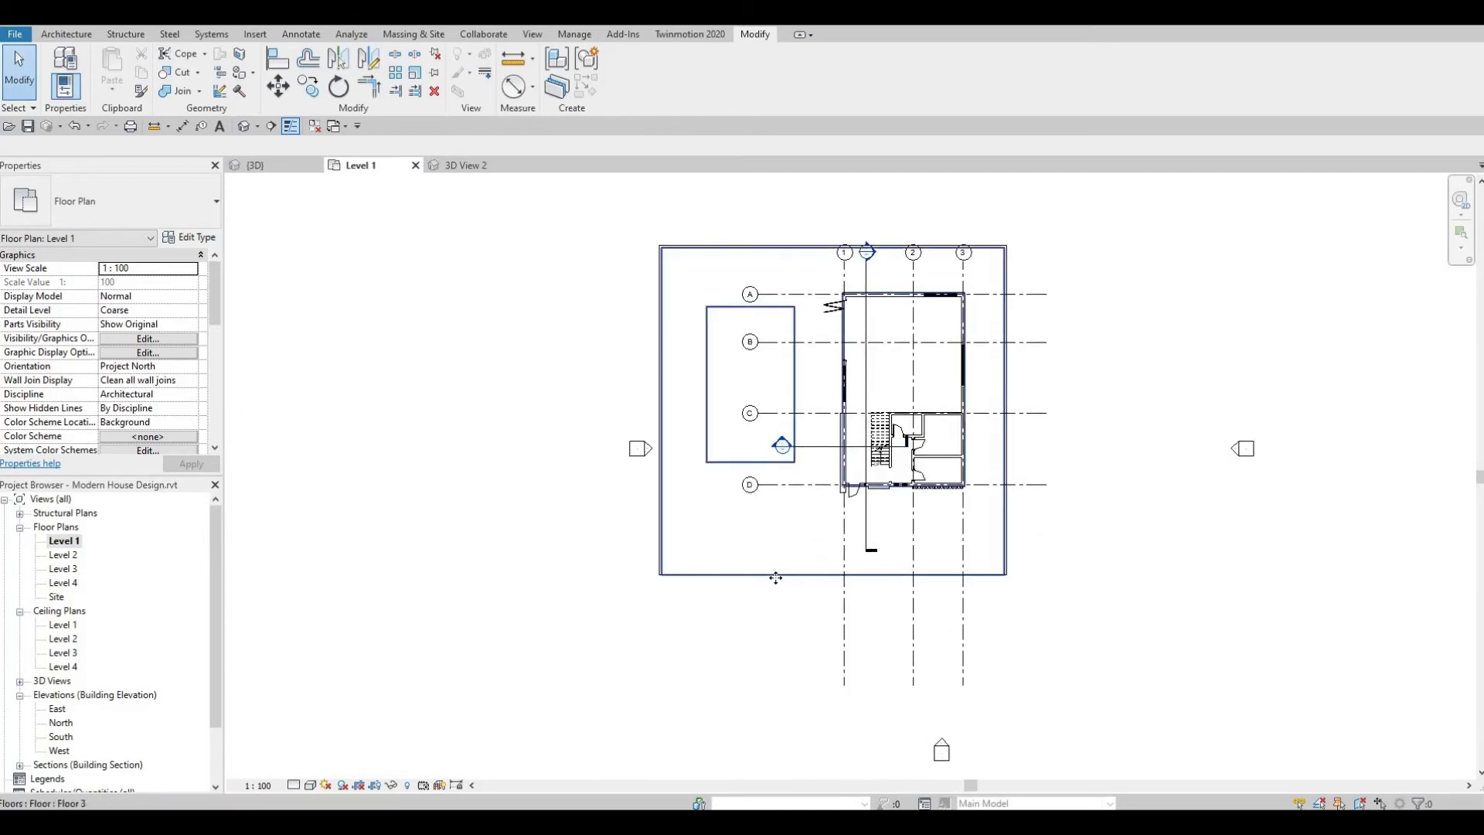
left_click(865, 516)
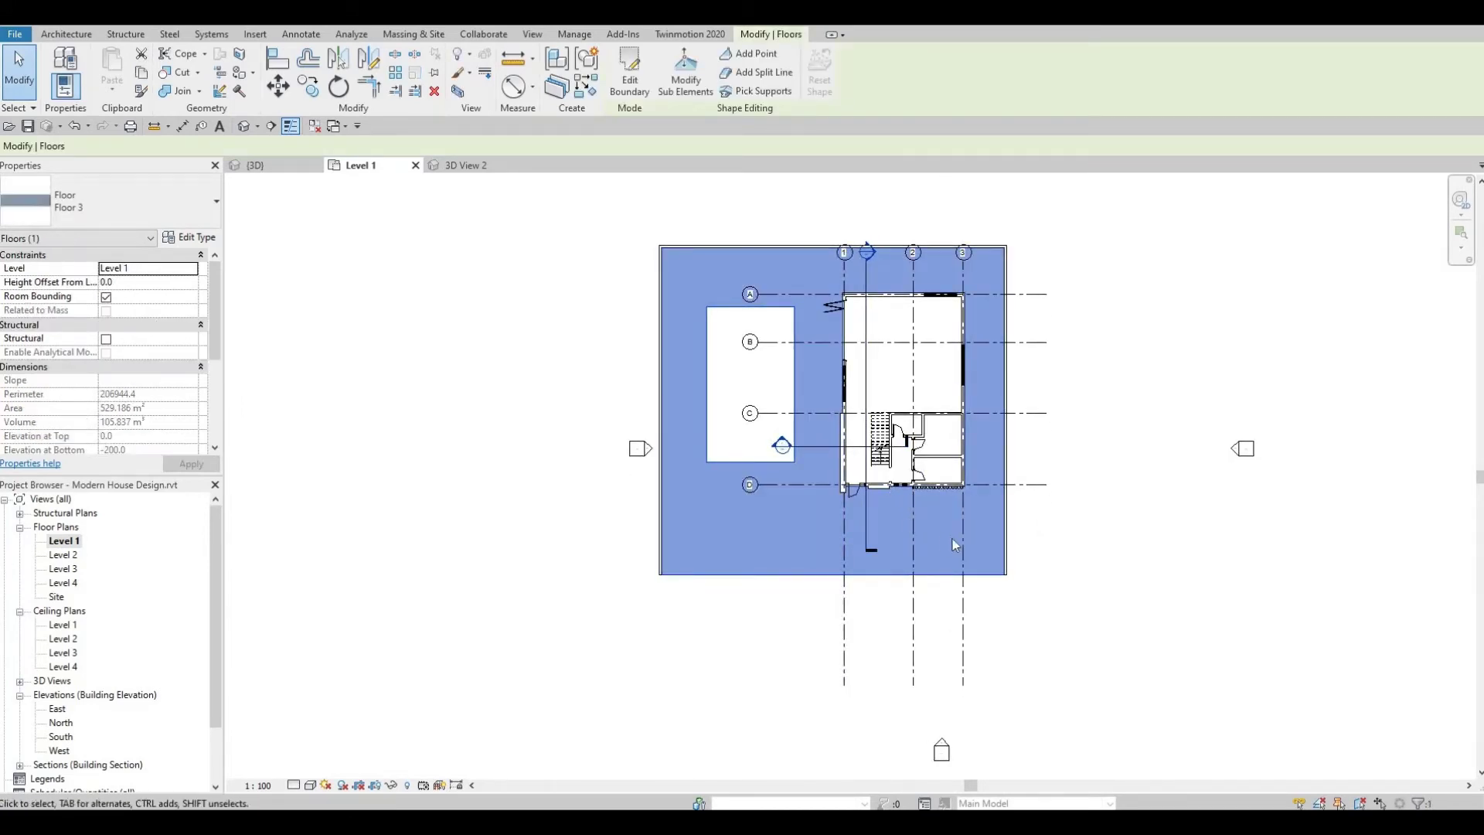
scroll(911, 530, "up", 2)
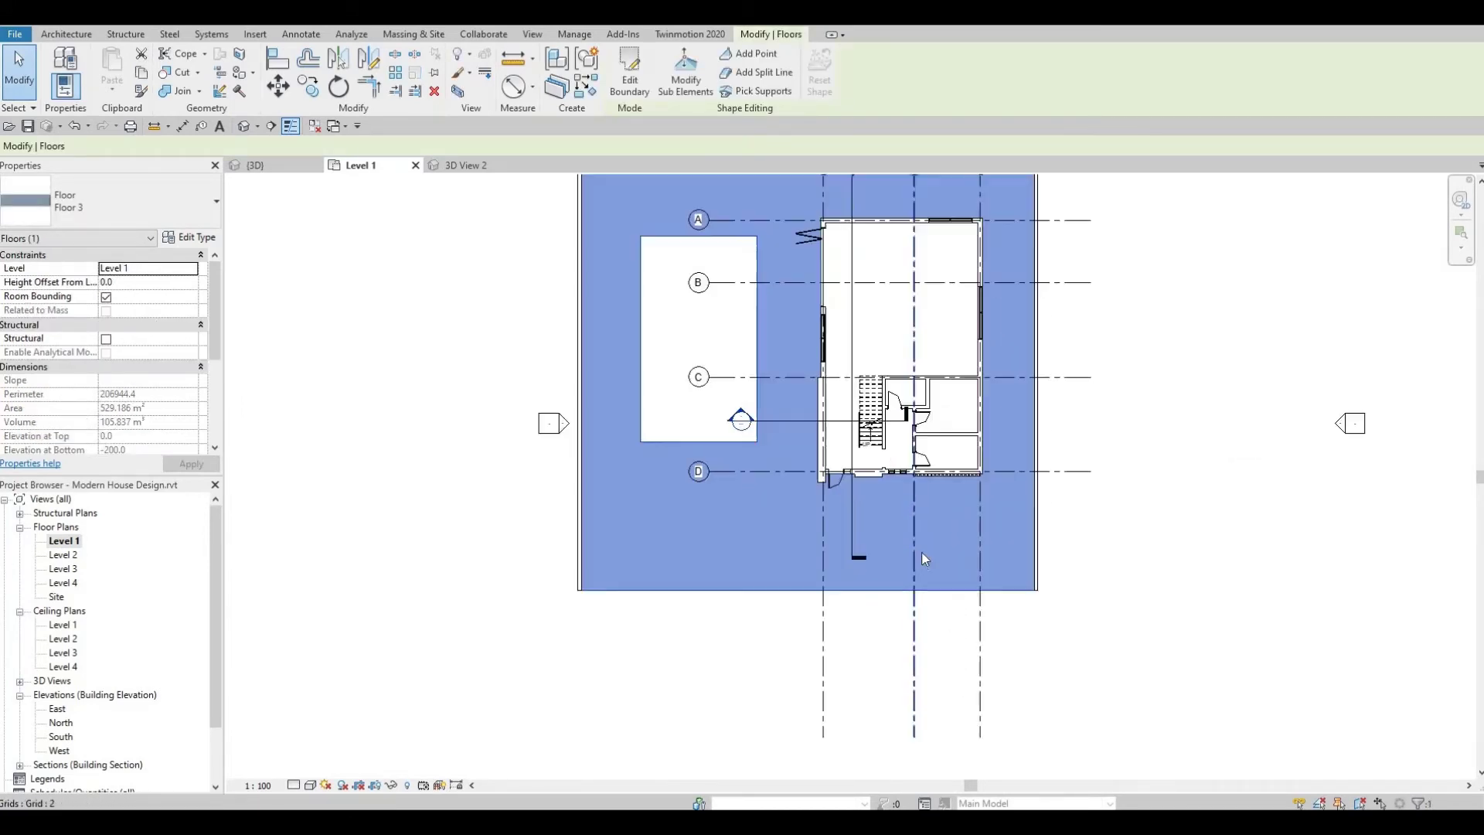
double_click(935, 590)
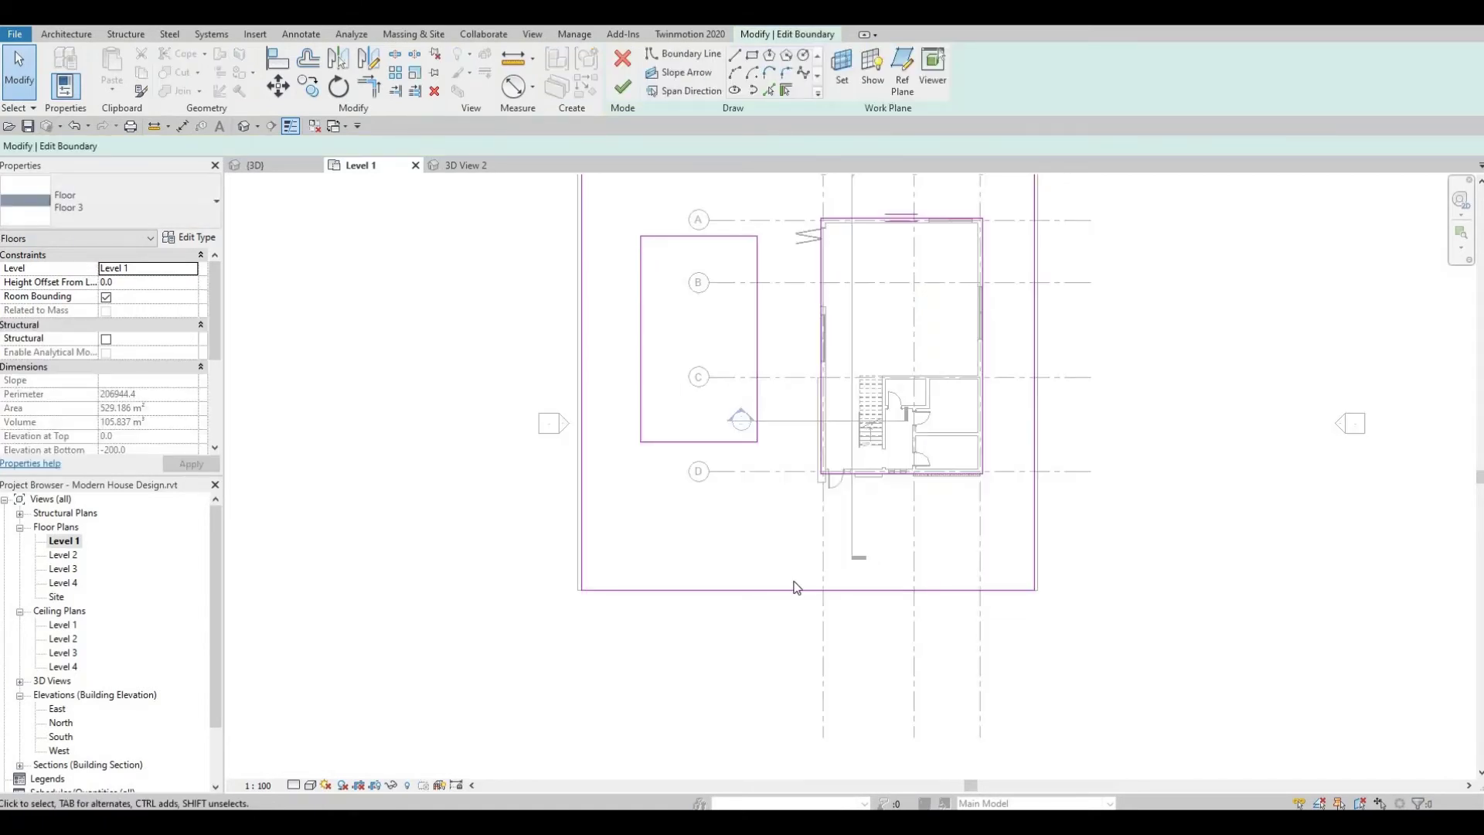
left_click(770, 591)
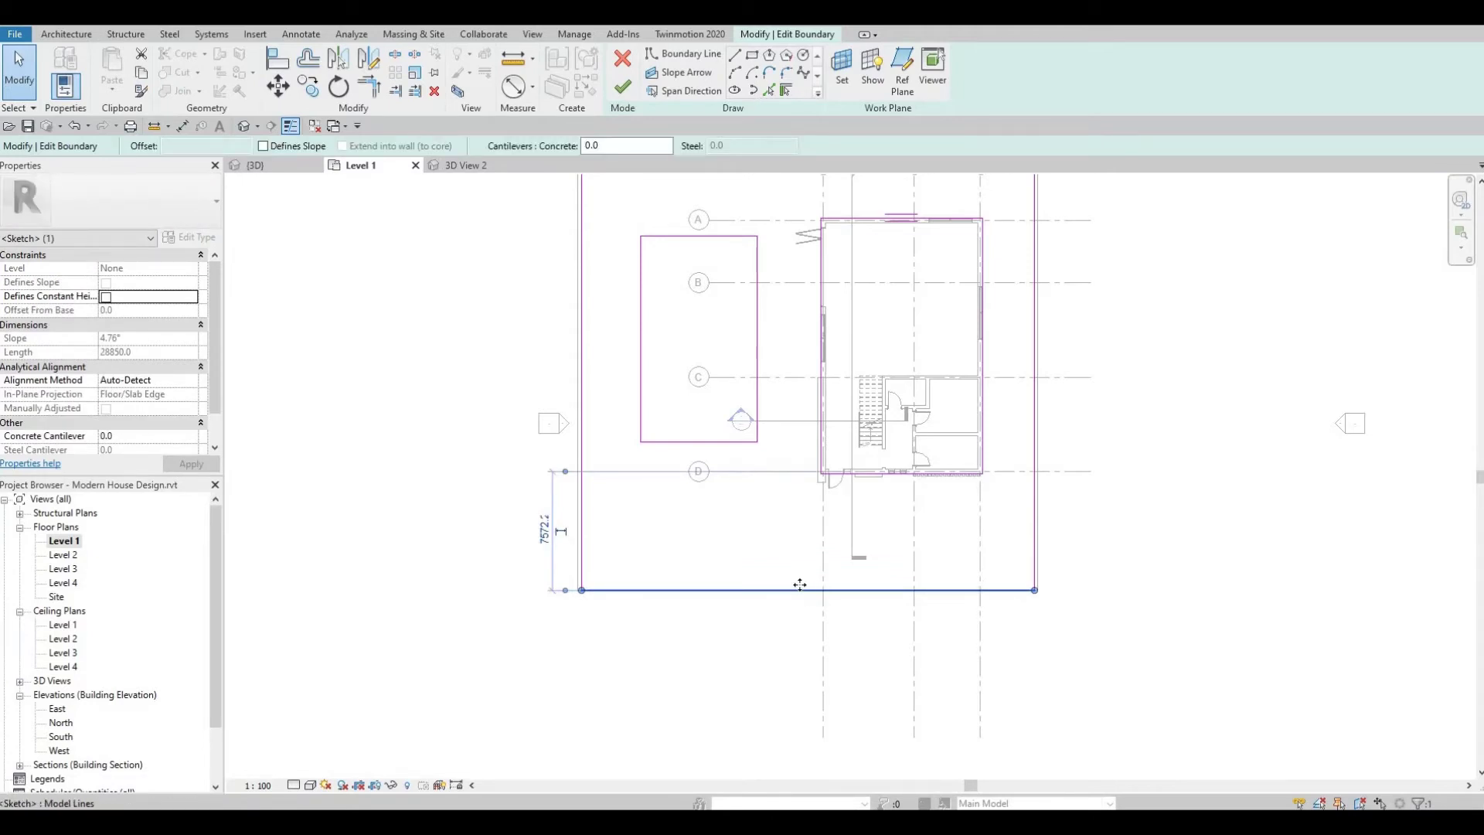
left_click_drag(799, 586, 793, 487)
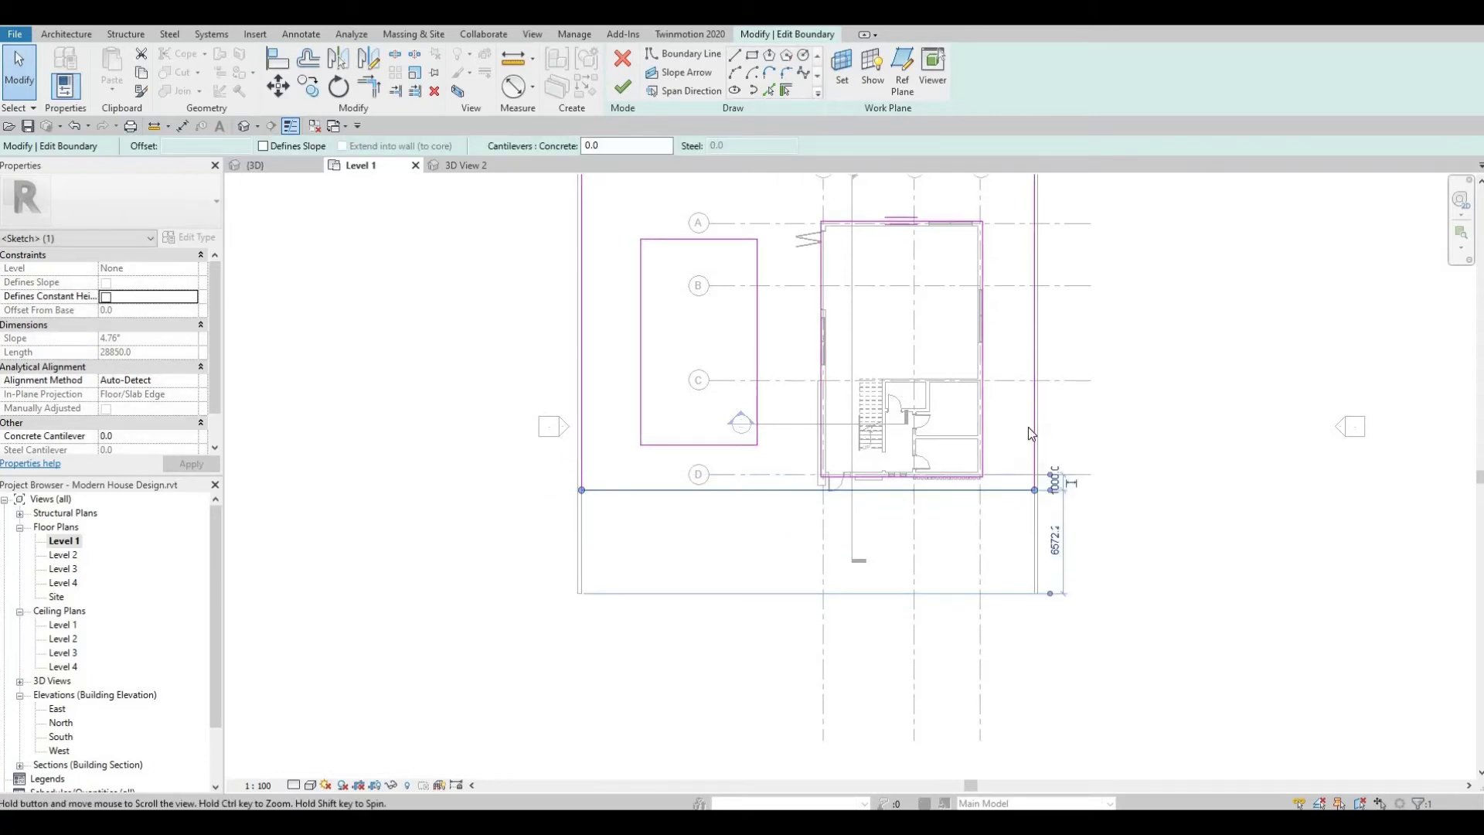
- Move the ground floor boundary's east edge onto grid 1 and delete the boundary loop around the house
left_click(1024, 422)
left_click_drag(1031, 422, 790, 422)
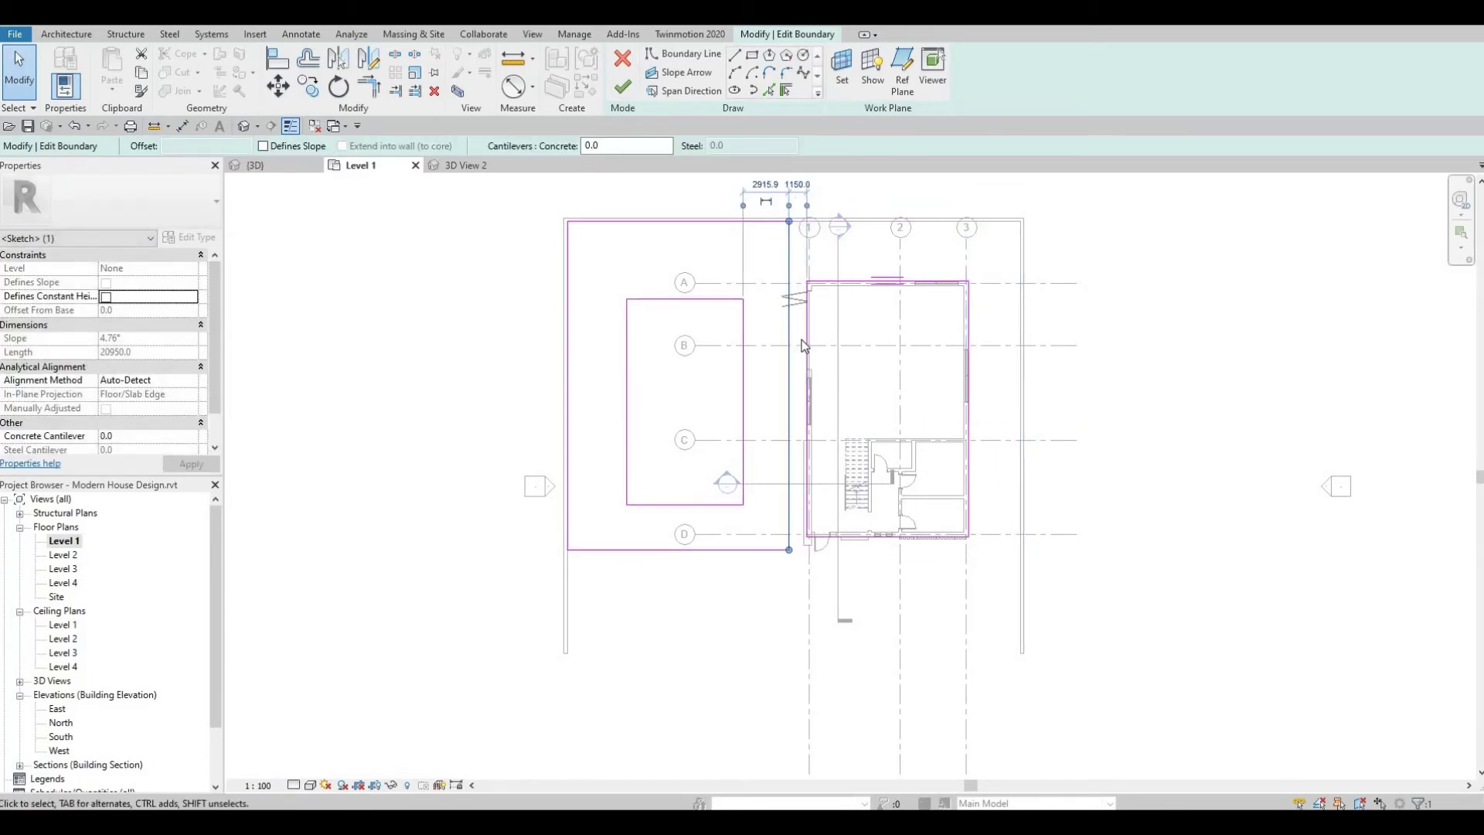
key("Tab")
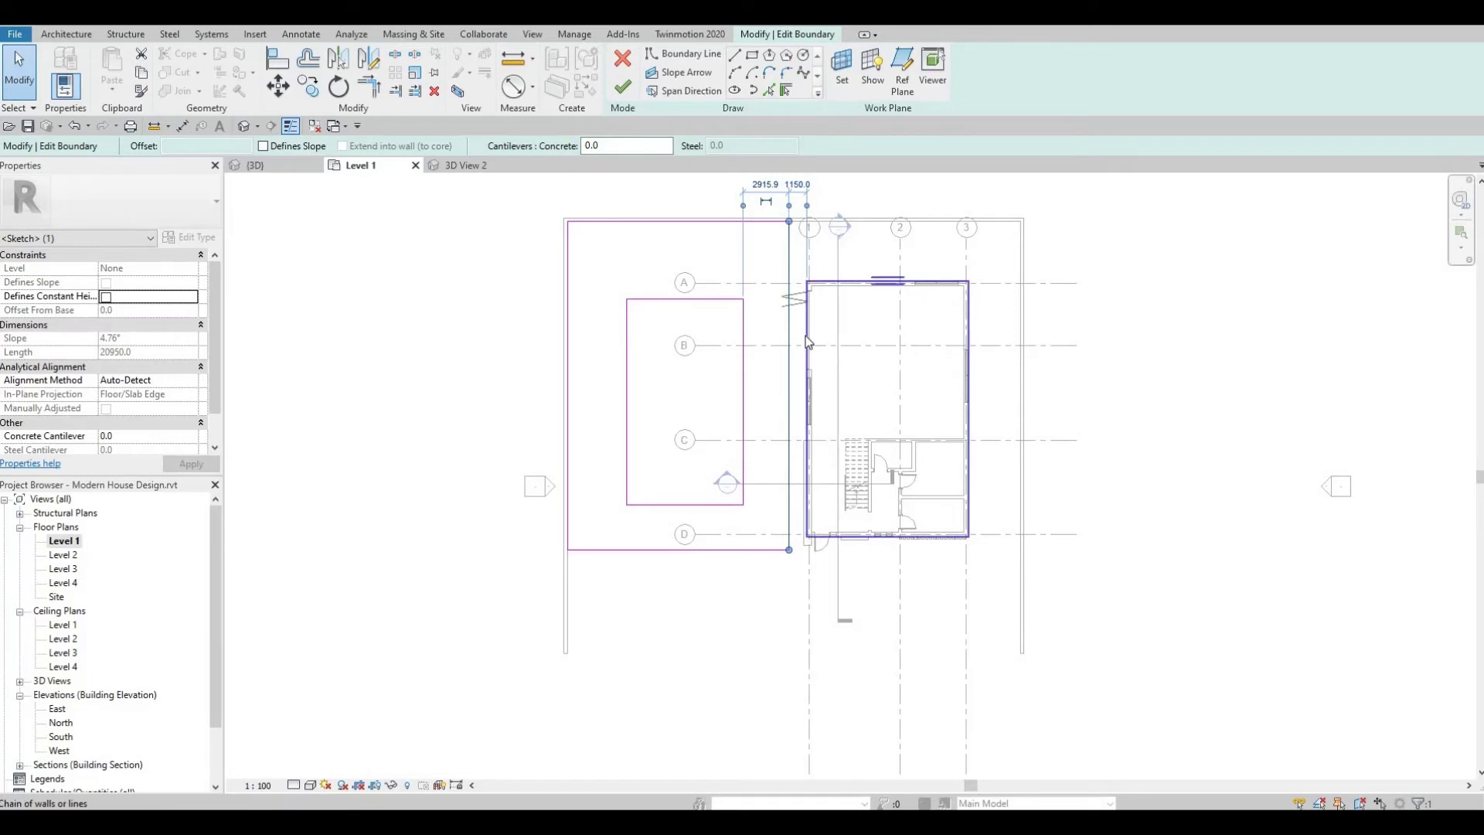
left_click(809, 342)
key("Delete")
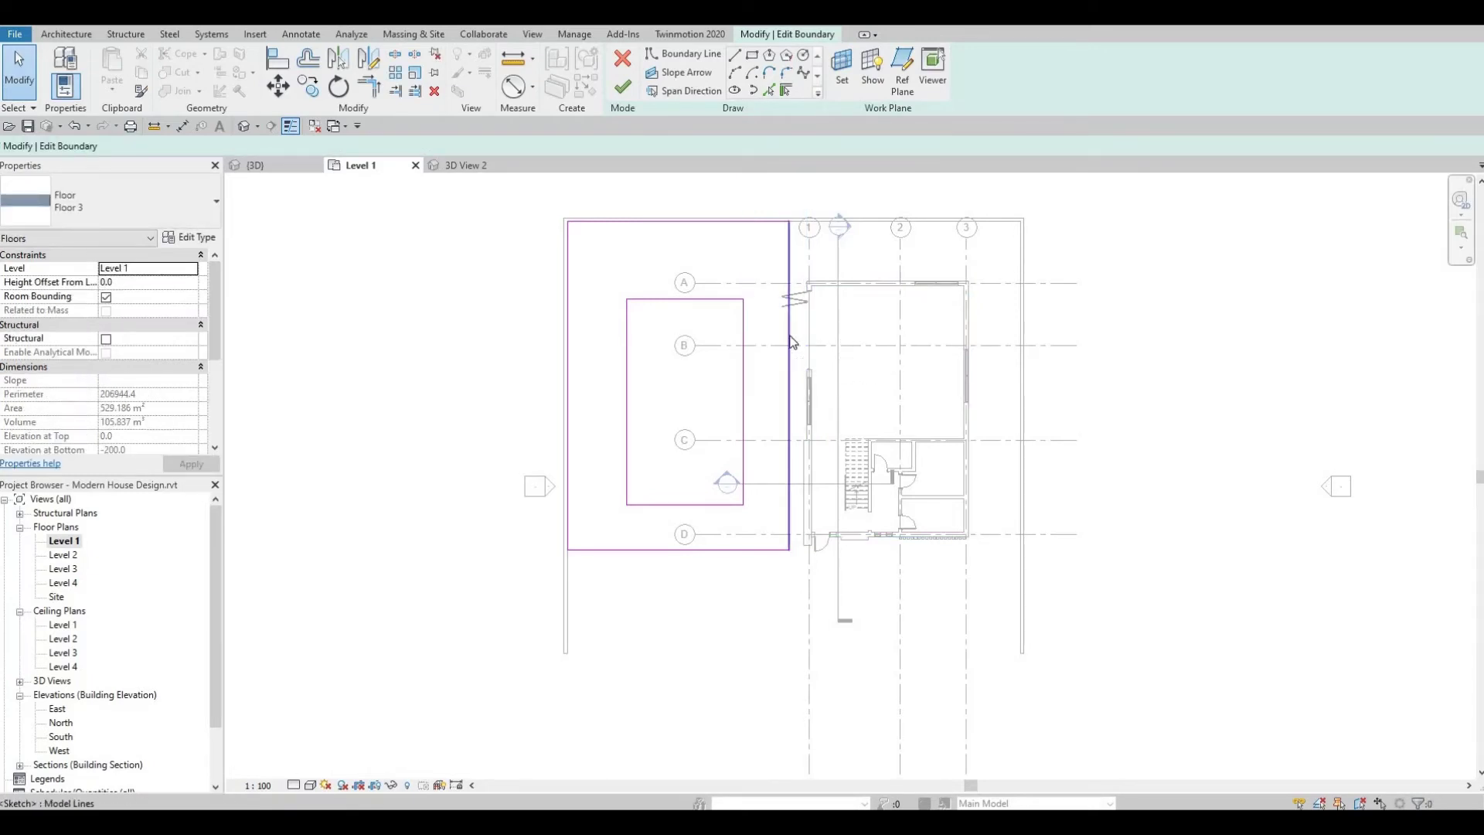
left_click_drag(795, 335, 808, 336)
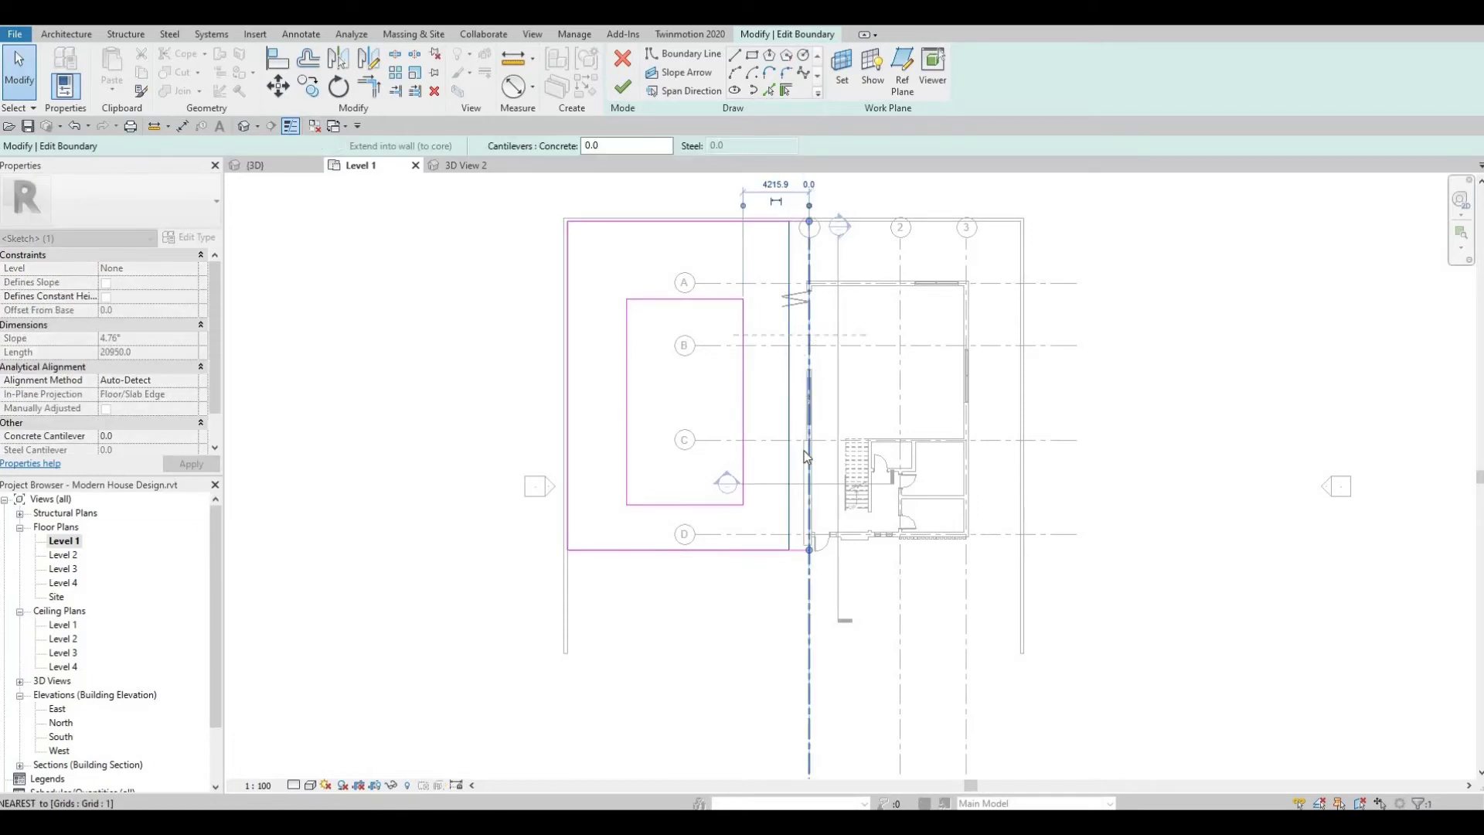
- Align the floor boundary's front edge with the outer face of the house's front wall and finish the boundary edit
scroll(748, 556, "up", 4)
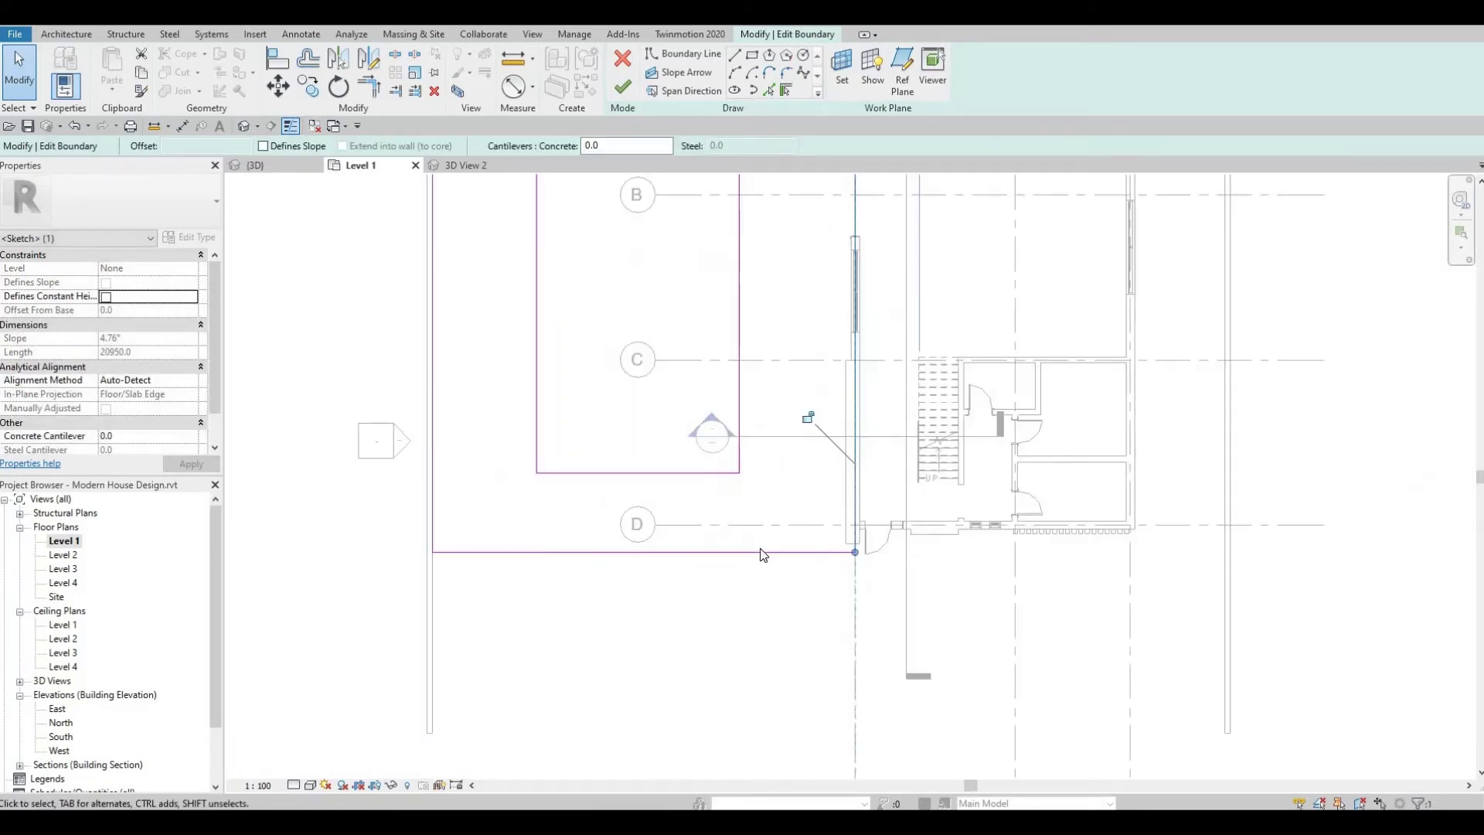
key("a")
key("l")
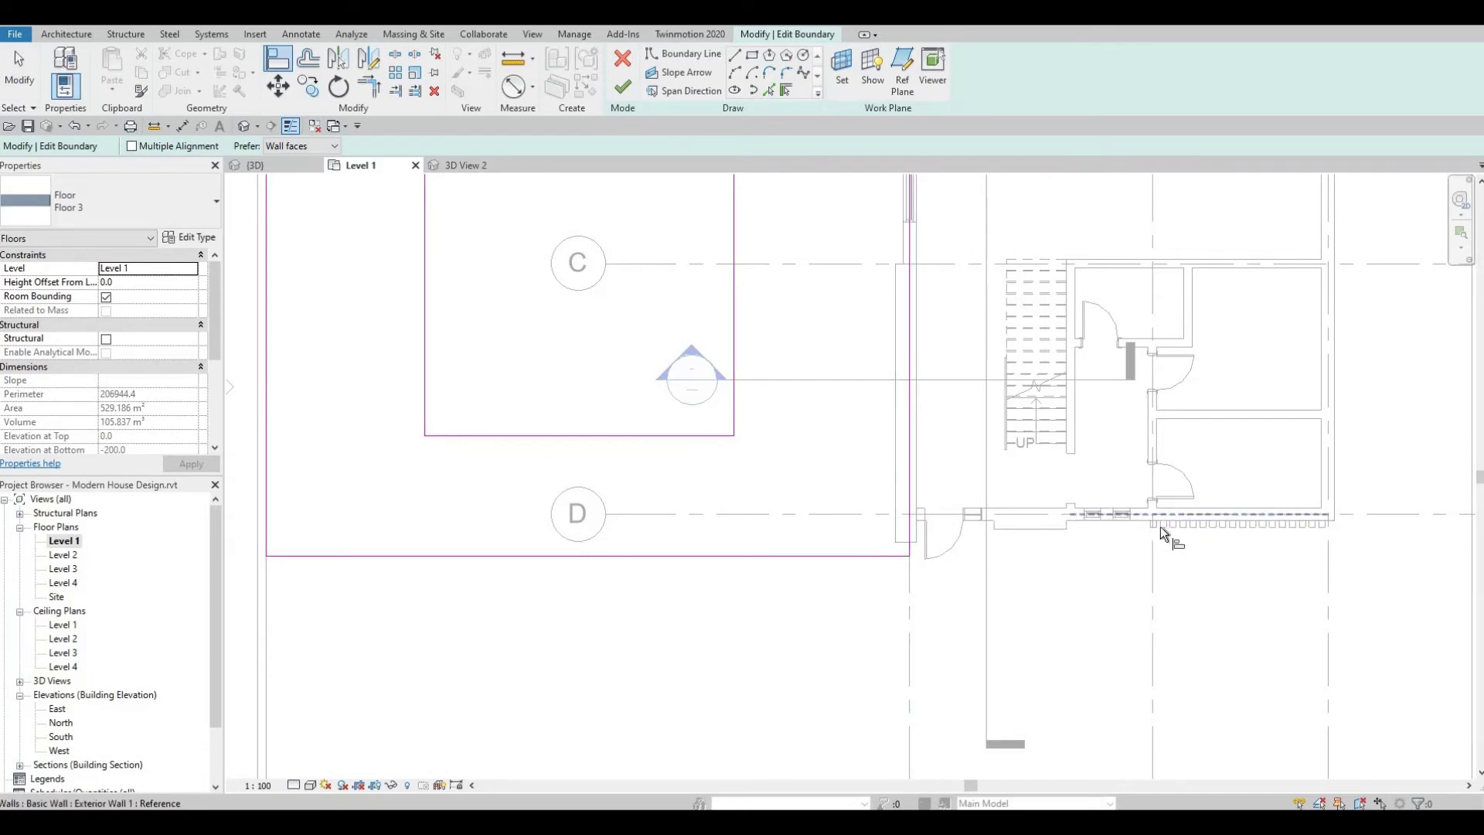
scroll(1136, 526, "up", 2)
left_click(1129, 526)
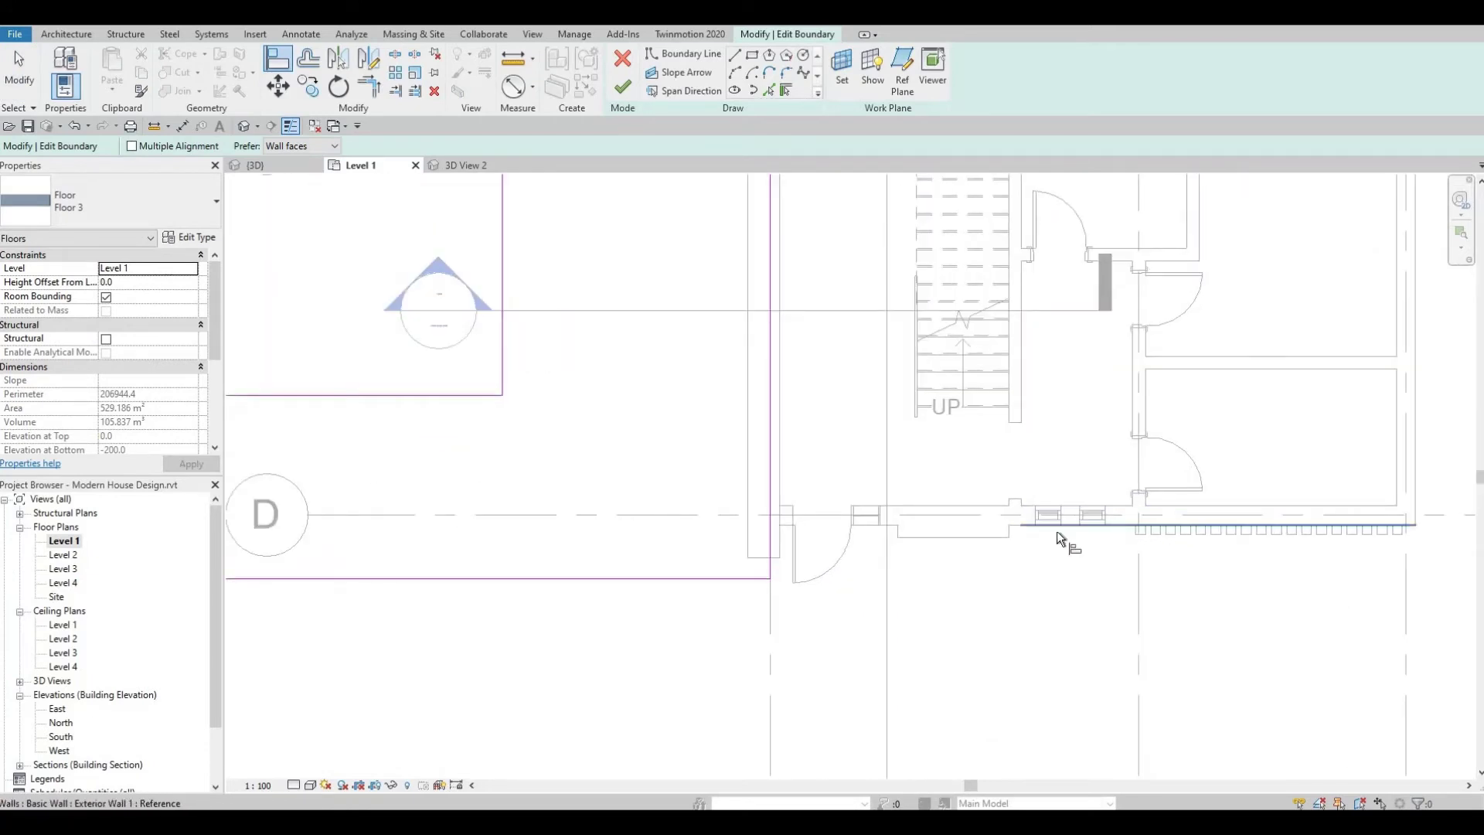
left_click(692, 578)
scroll(924, 517, "down", 3)
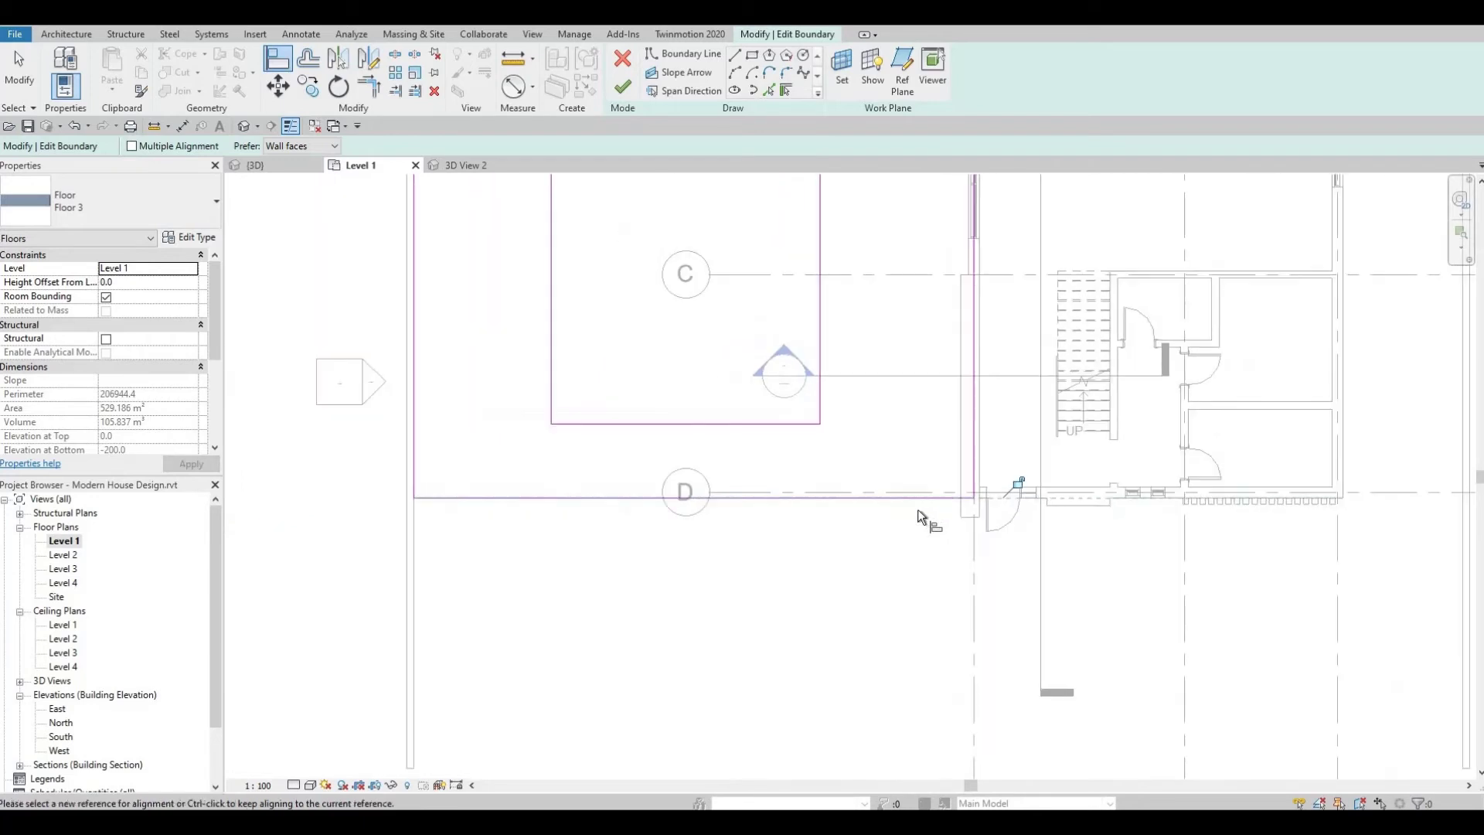
middle_click_drag(832, 481, 796, 537)
left_click(624, 87)
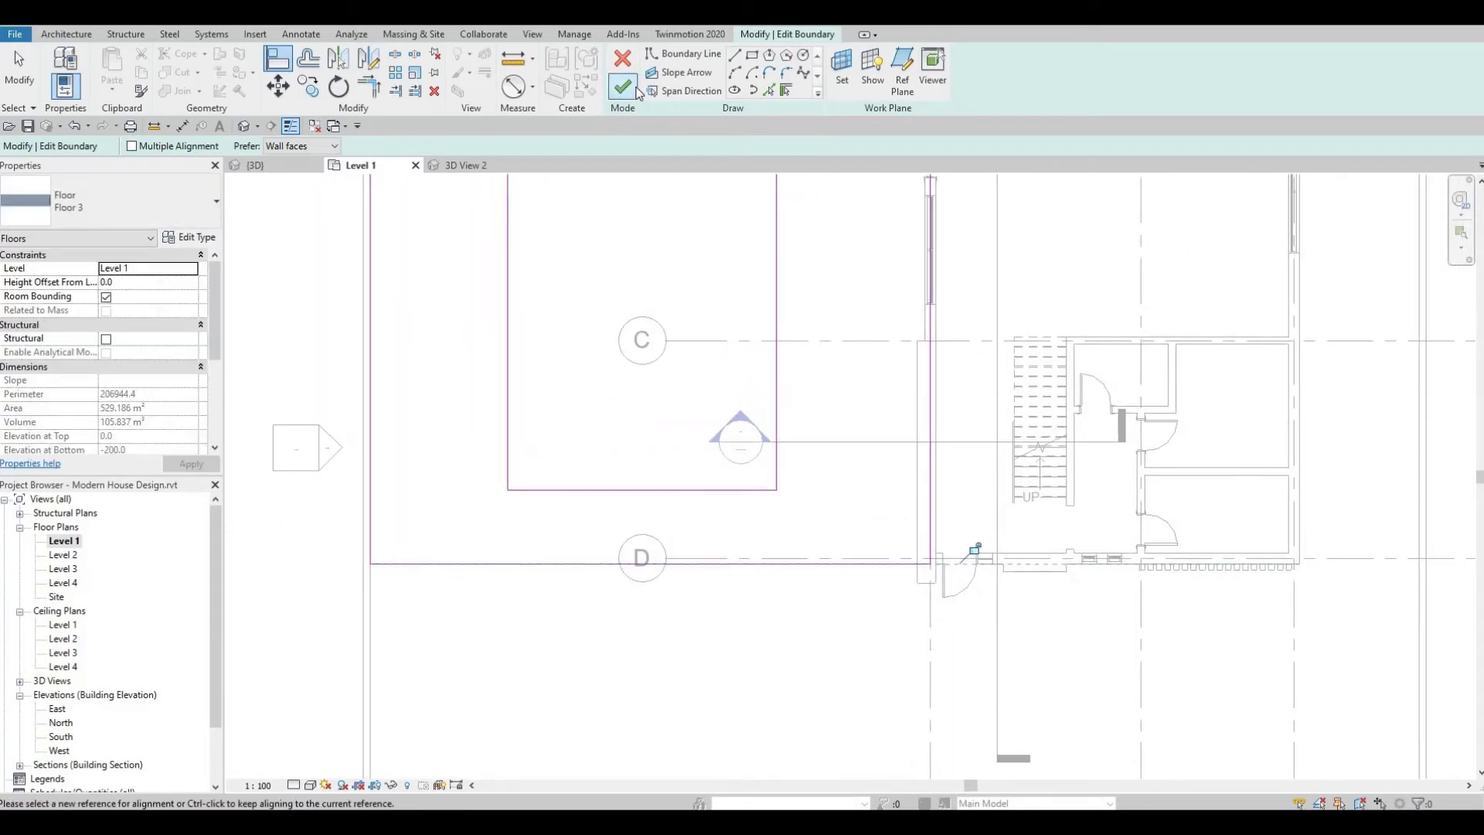
scroll(721, 470, "down", 2)
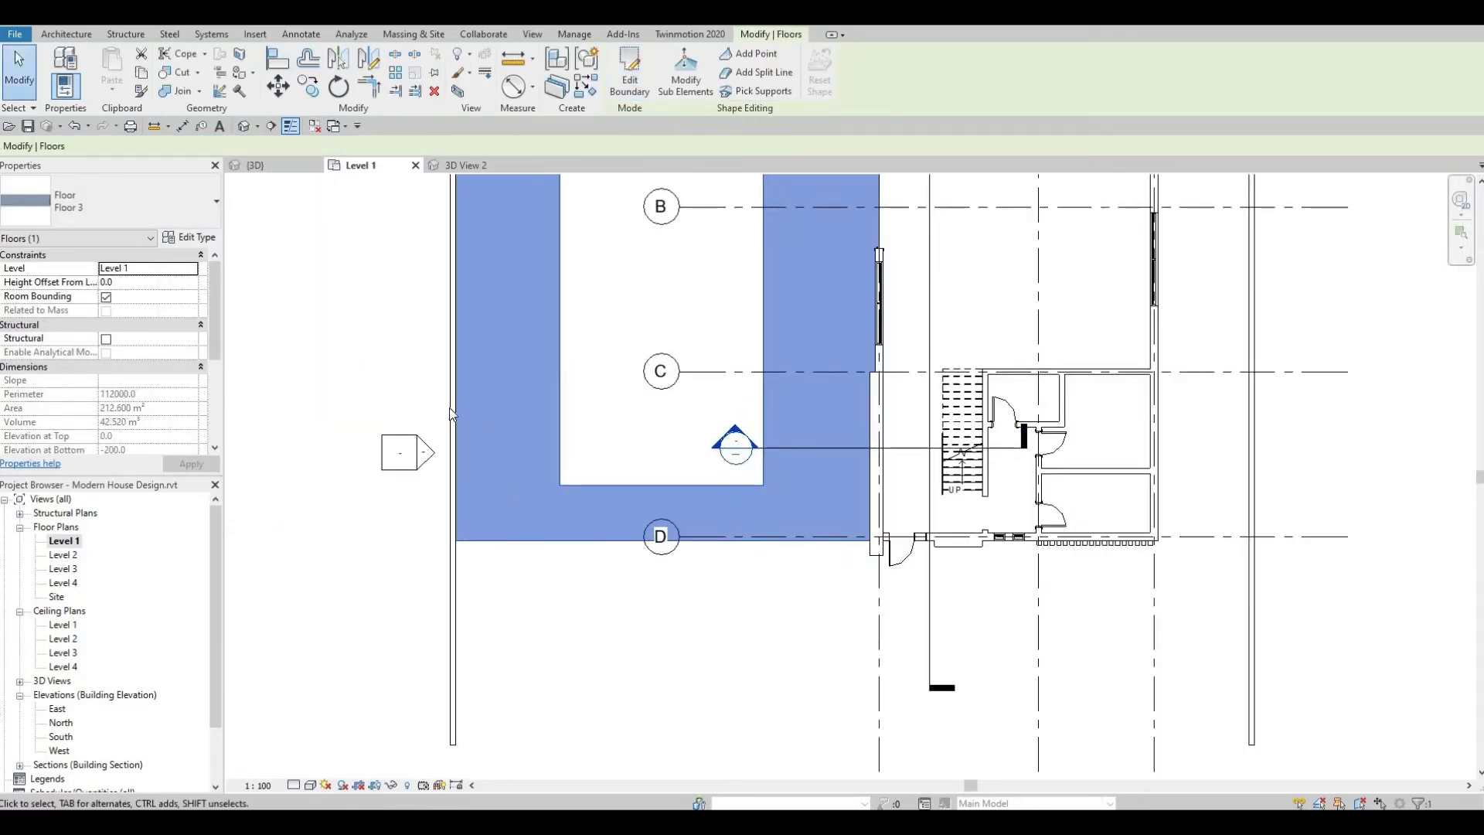
- Duplicate the Floor 3 type as "grass" for the floor around the pool
key("z")
key("f")
left_click(204, 241)
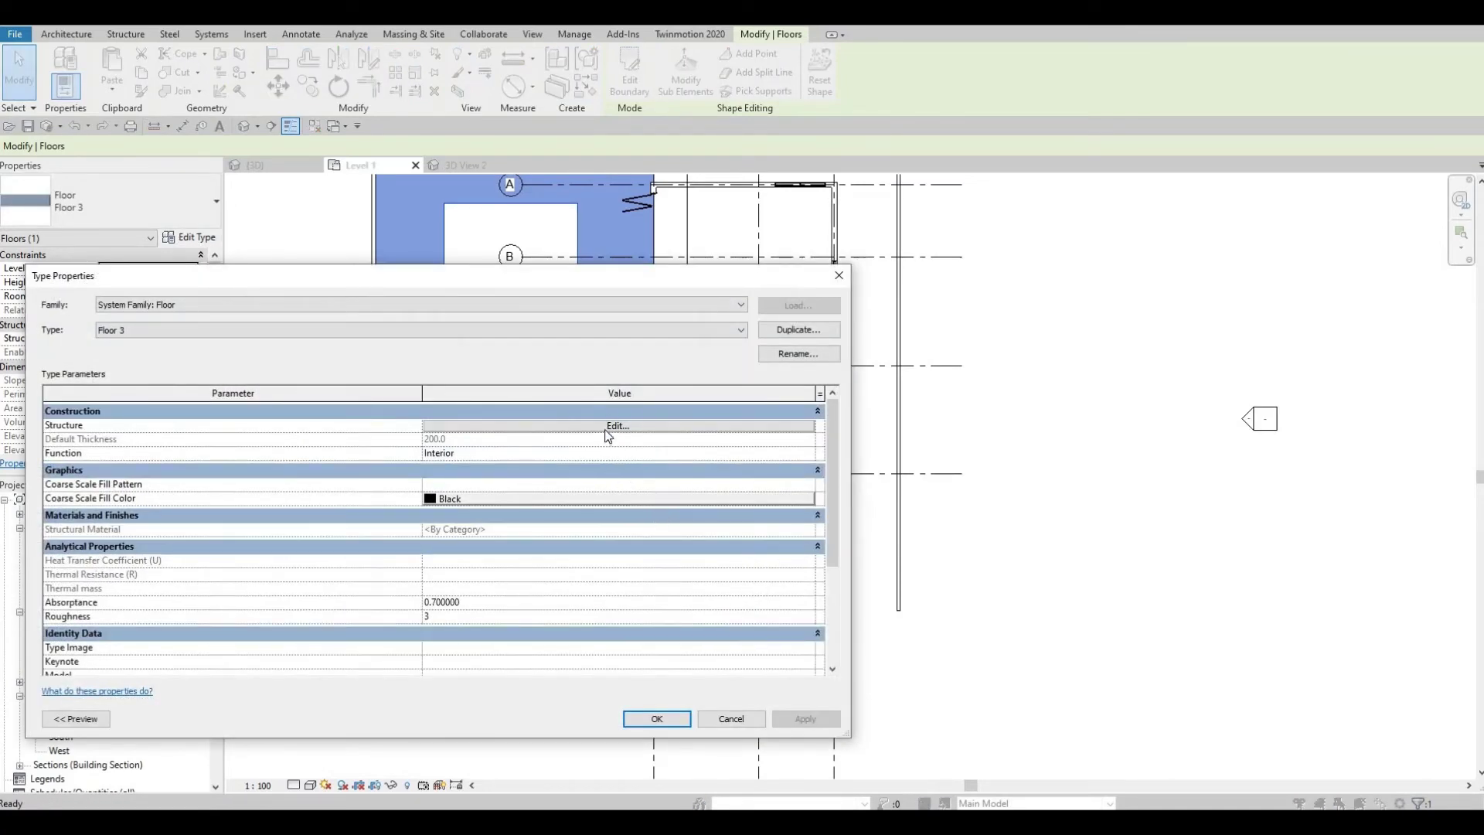
left_click(765, 333)
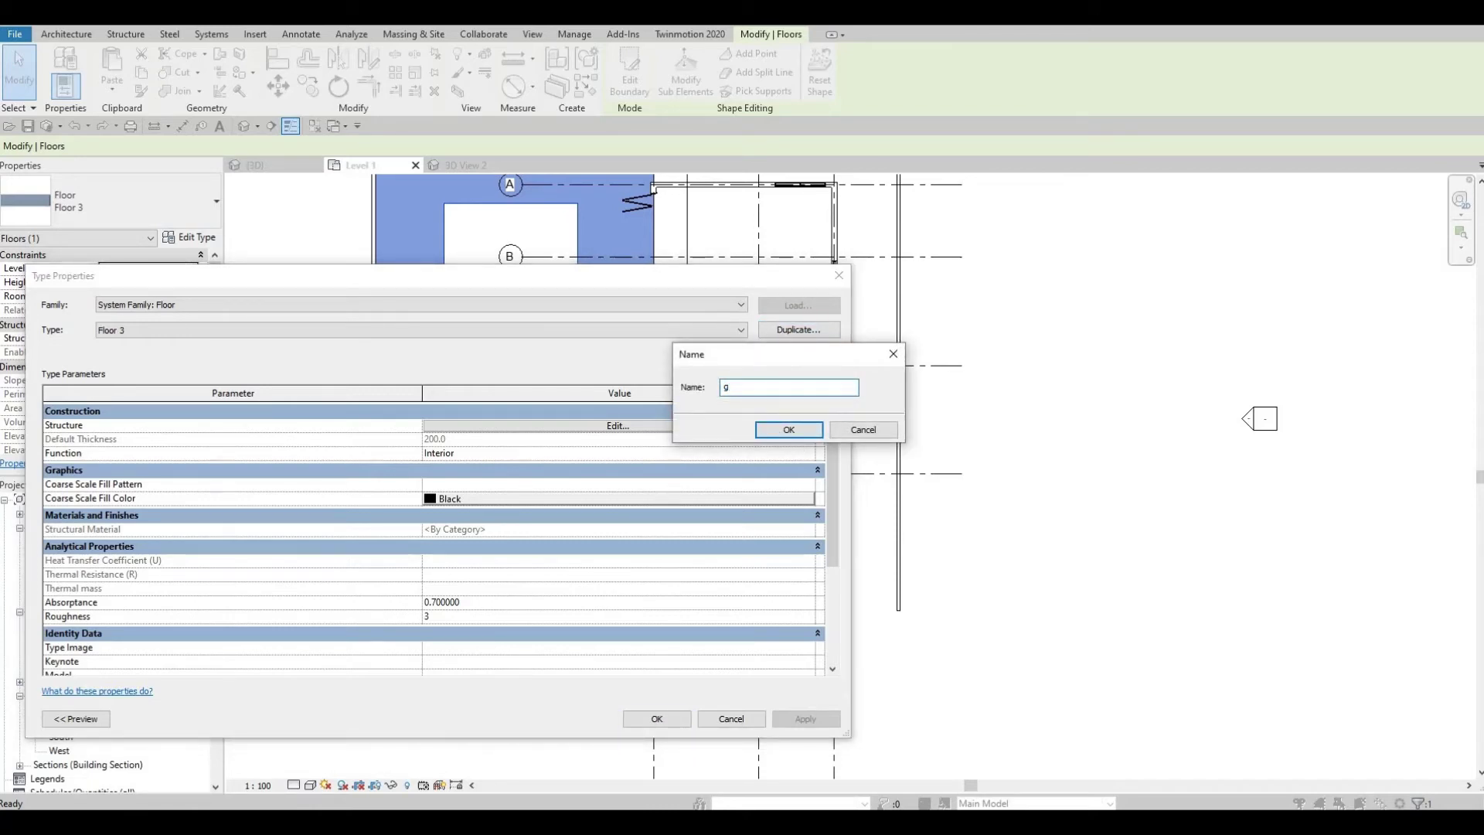
left_click(804, 429)
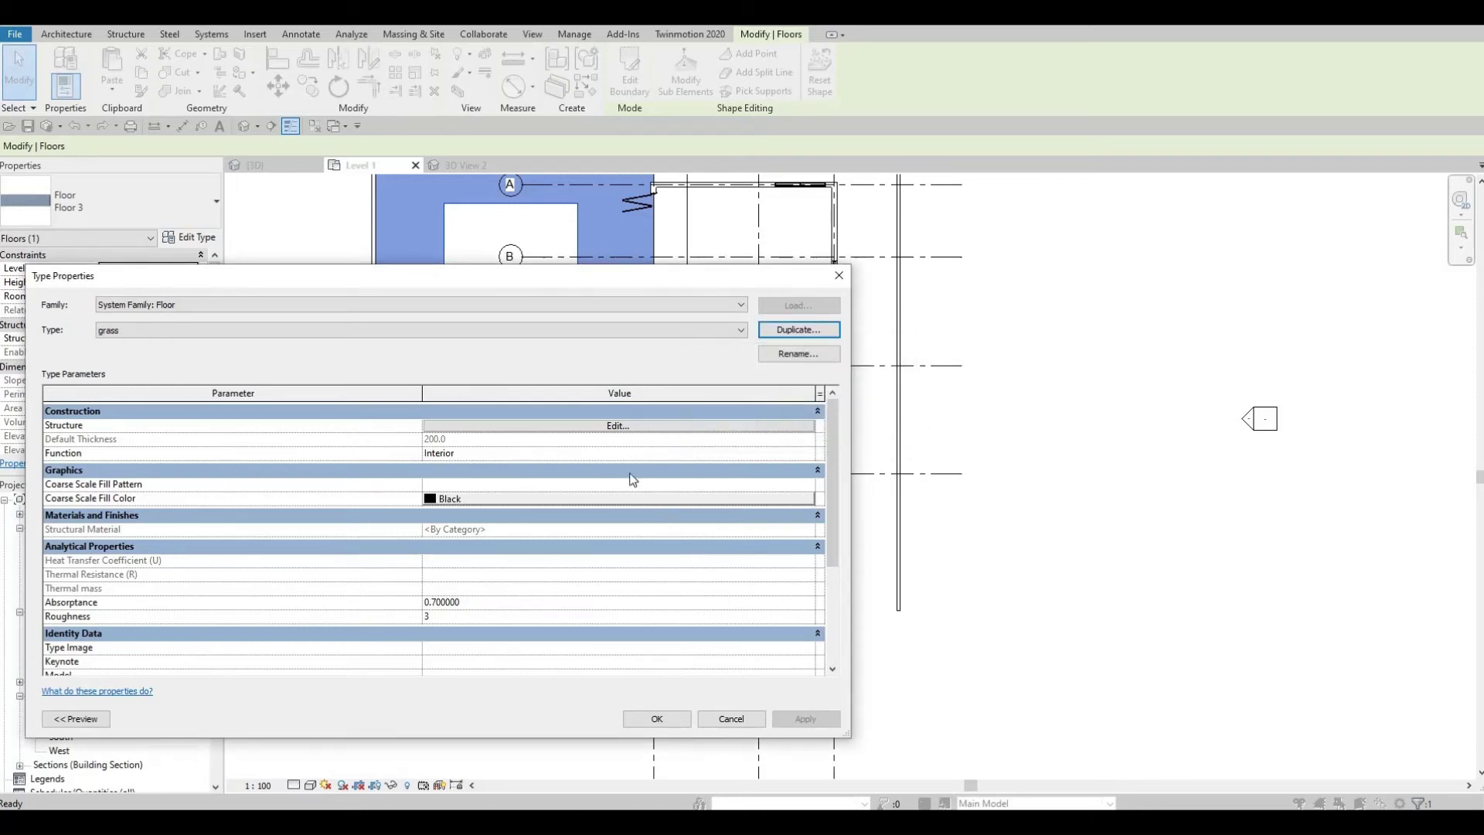
- Assign the Grass material from the AEC Materials library to the structure layer of the grass floor type
left_click(533, 425)
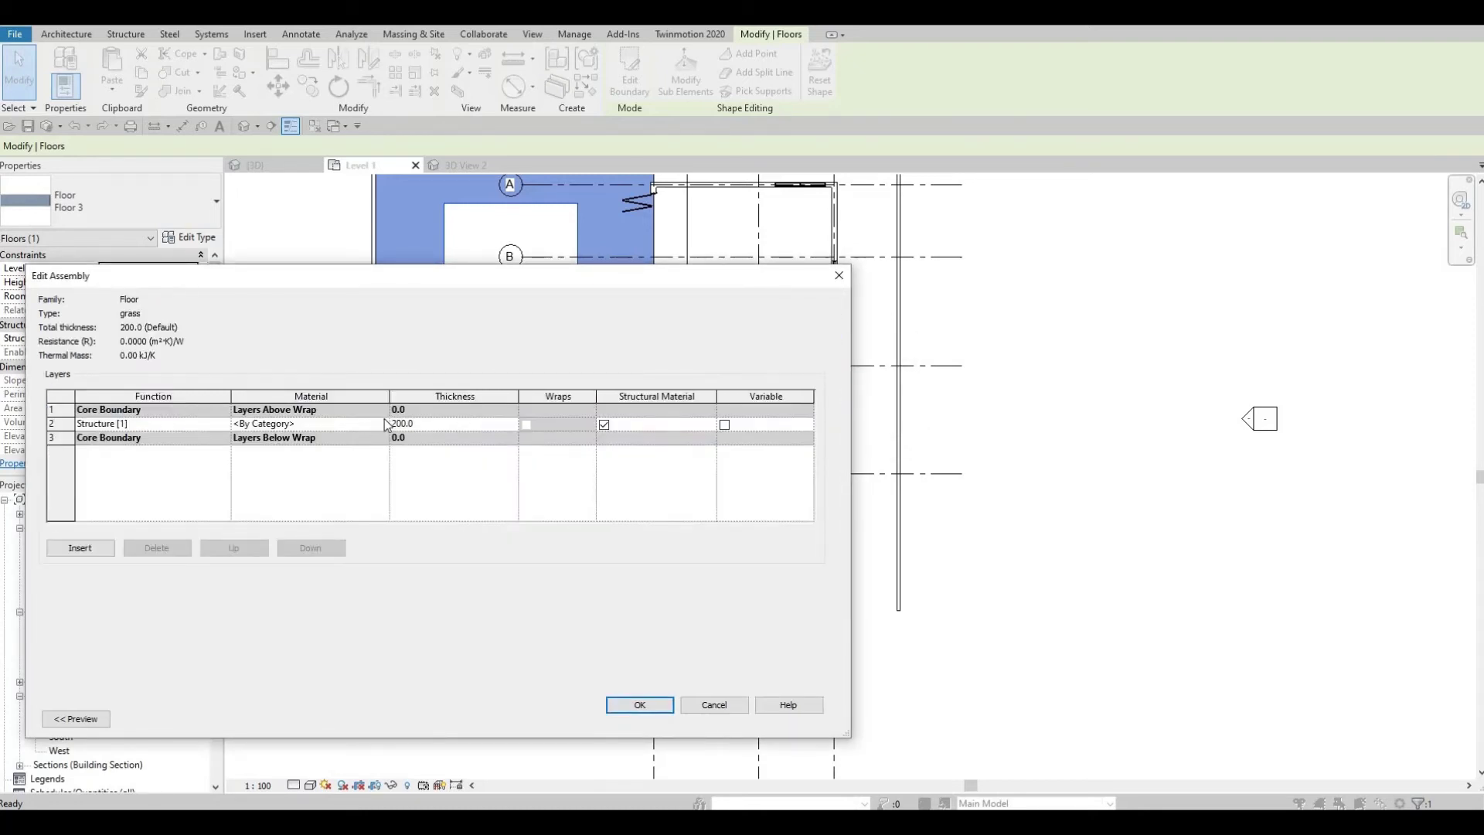
left_click(348, 423)
left_click(382, 424)
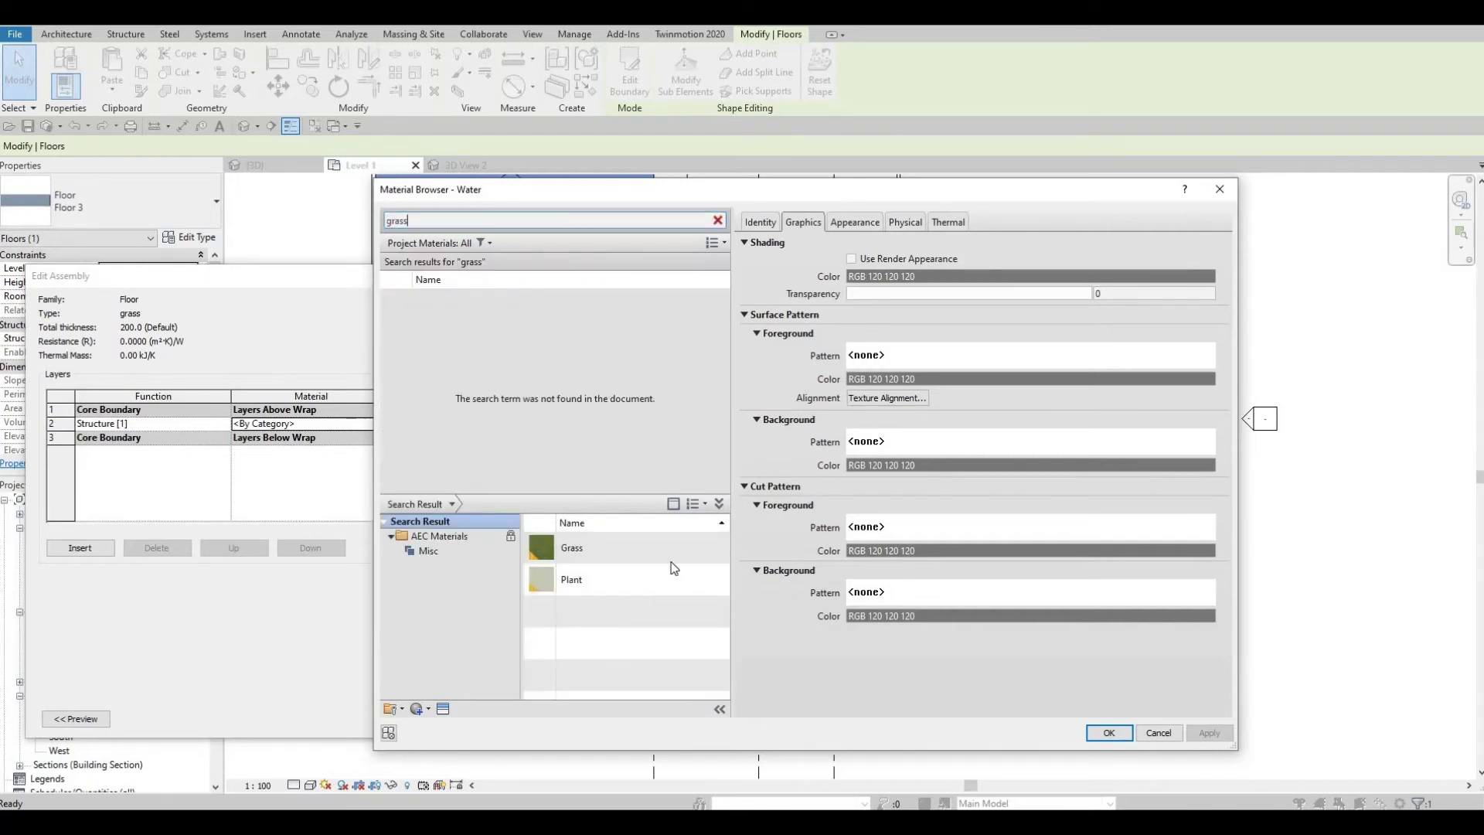
left_click(704, 547)
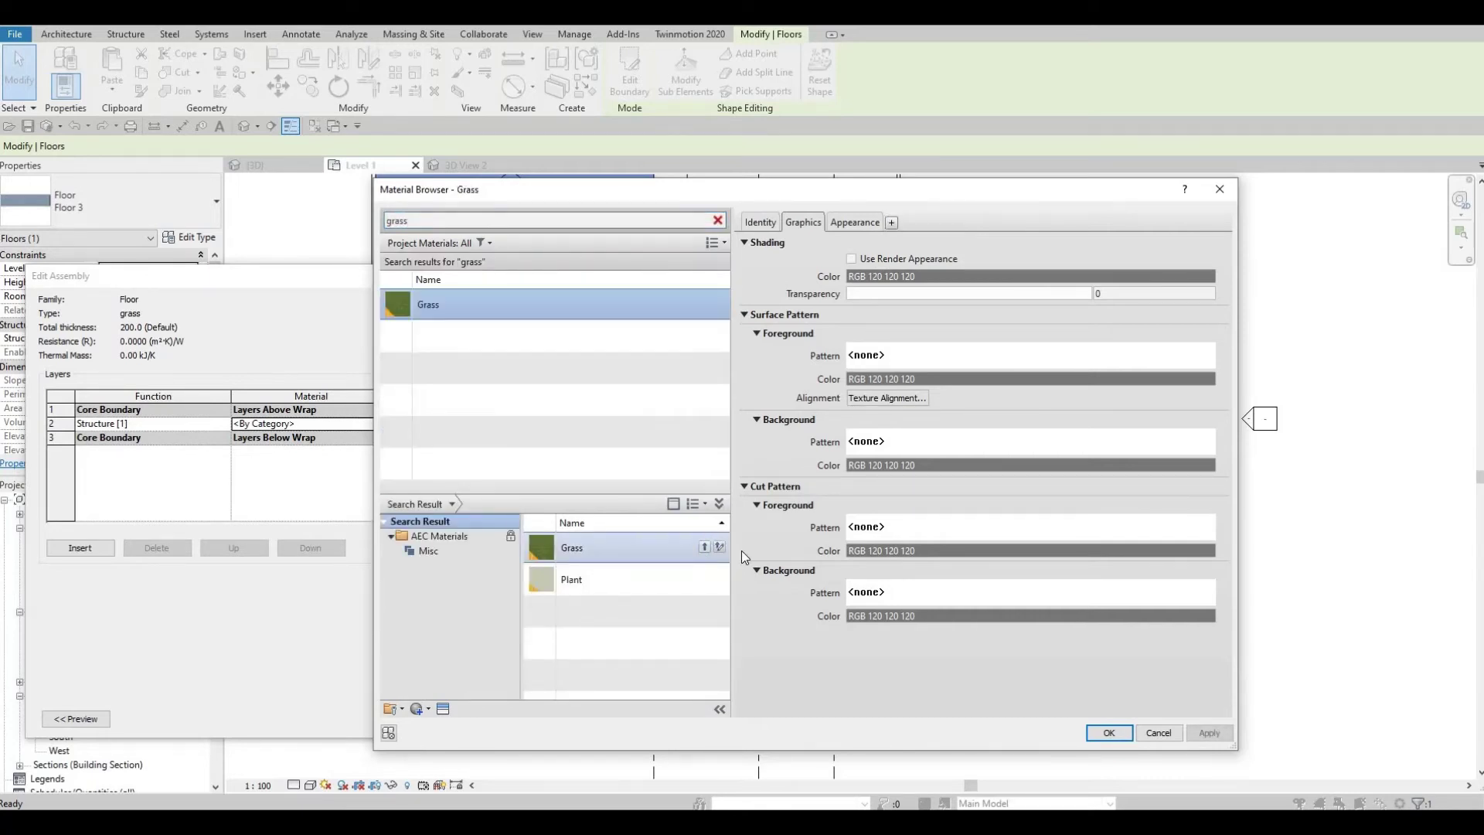
left_click(1108, 733)
left_click(666, 703)
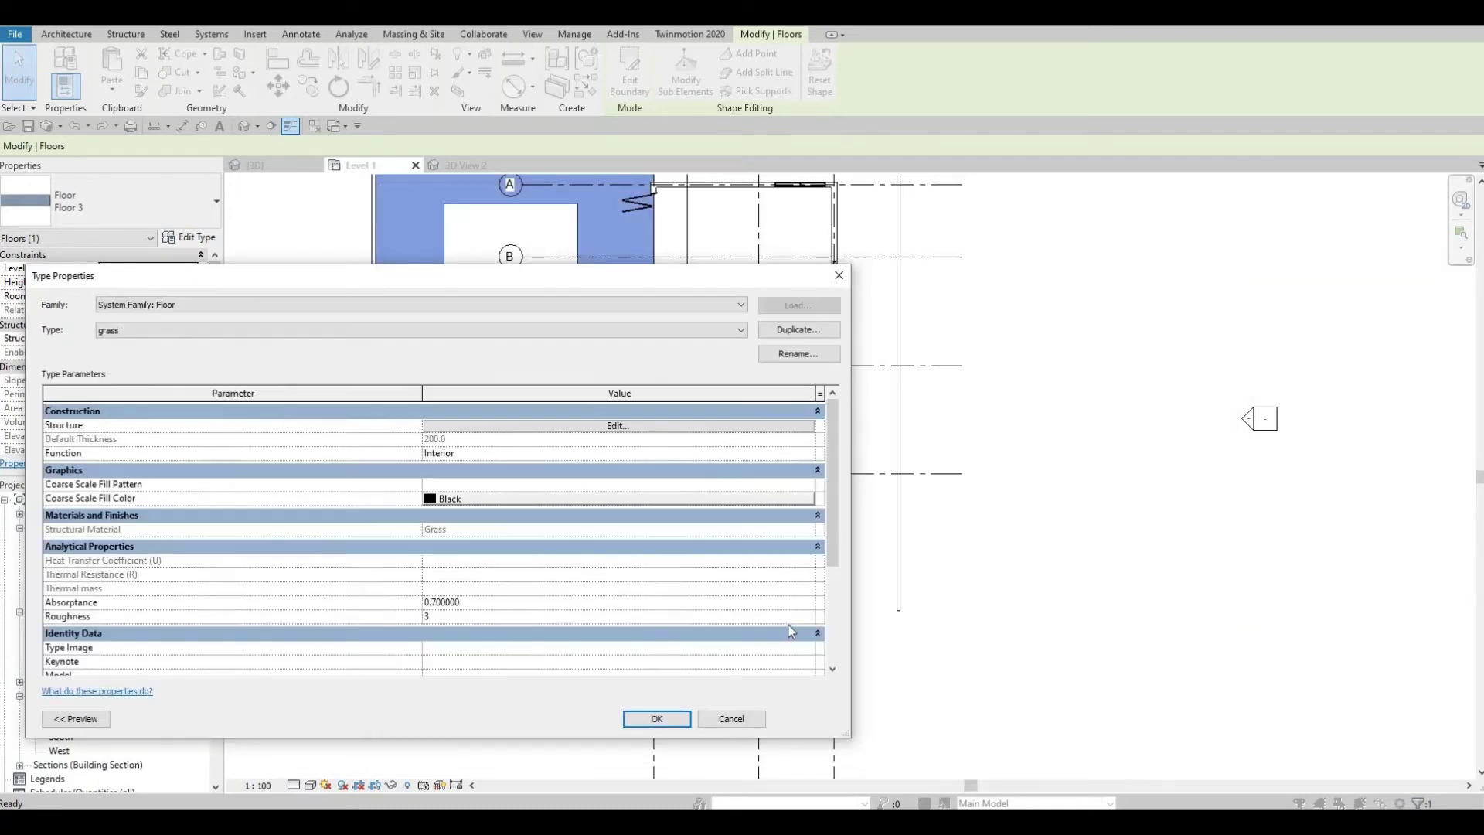
left_click(658, 719)
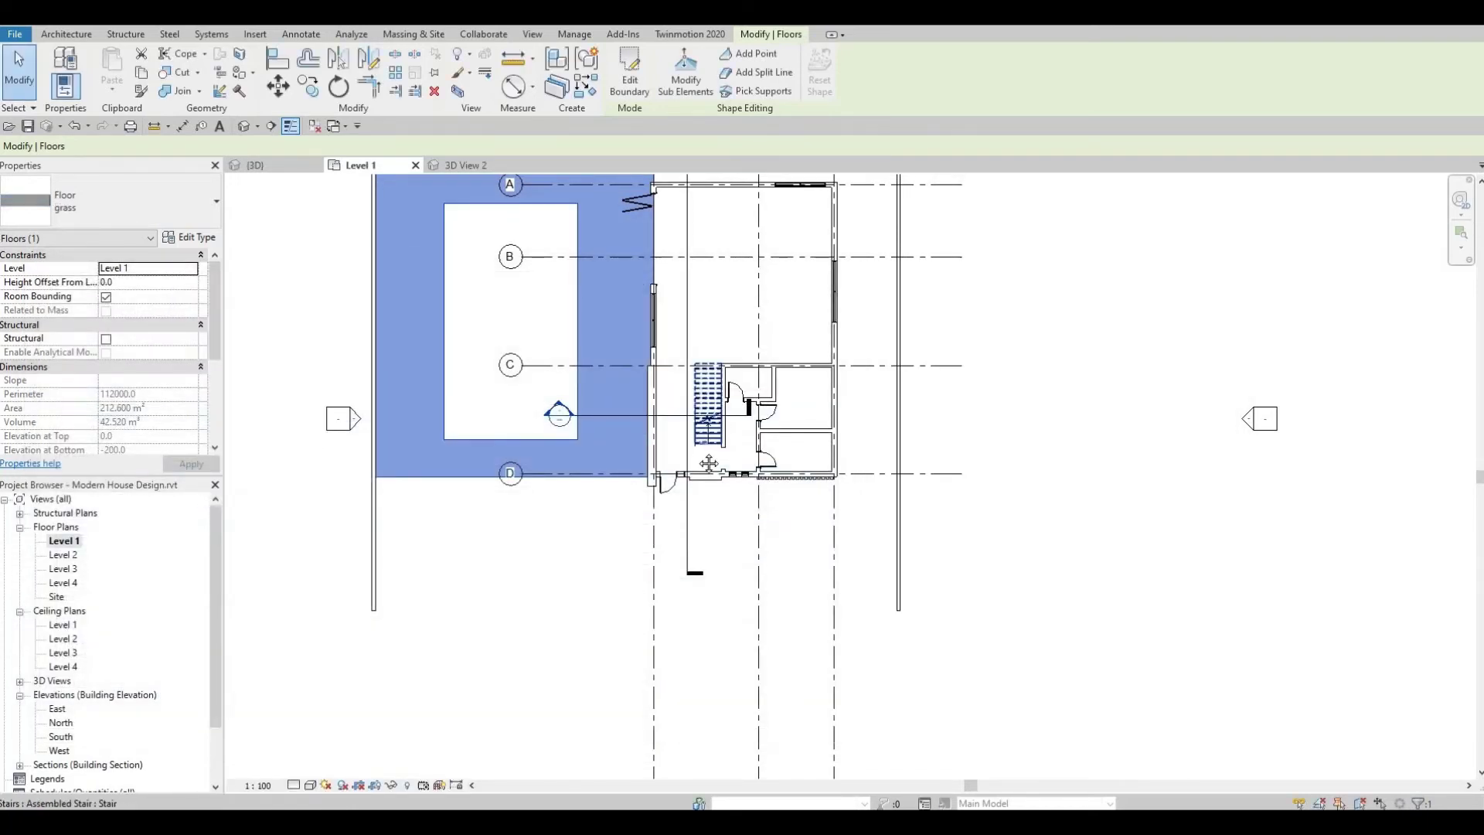
- Edit the pool-side floor's boundary, moving its rear edge about 2400 mm inward from the fence, and finish the edit
middle_click_drag(649, 186, 621, 329)
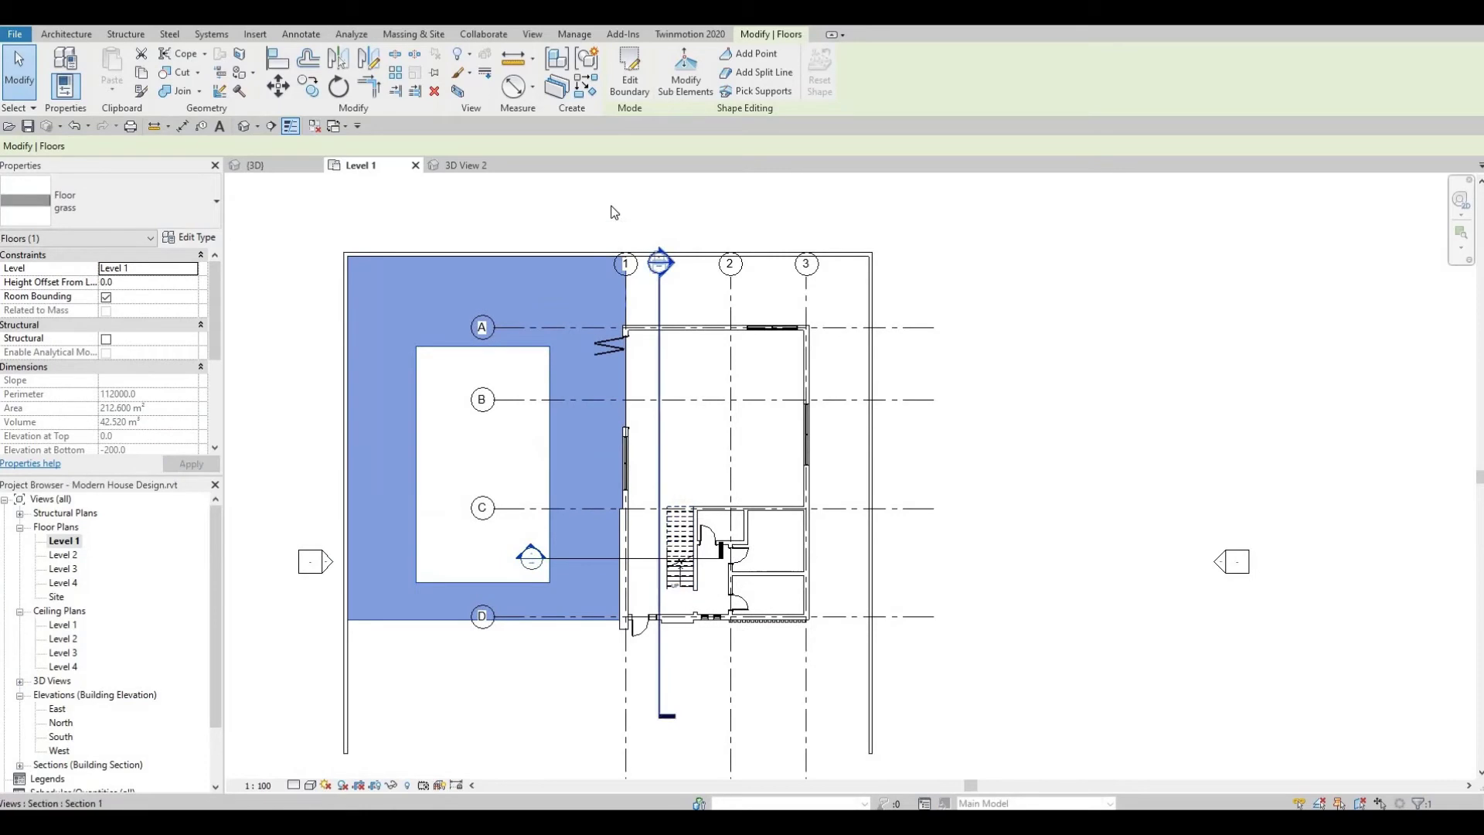
left_click(630, 70)
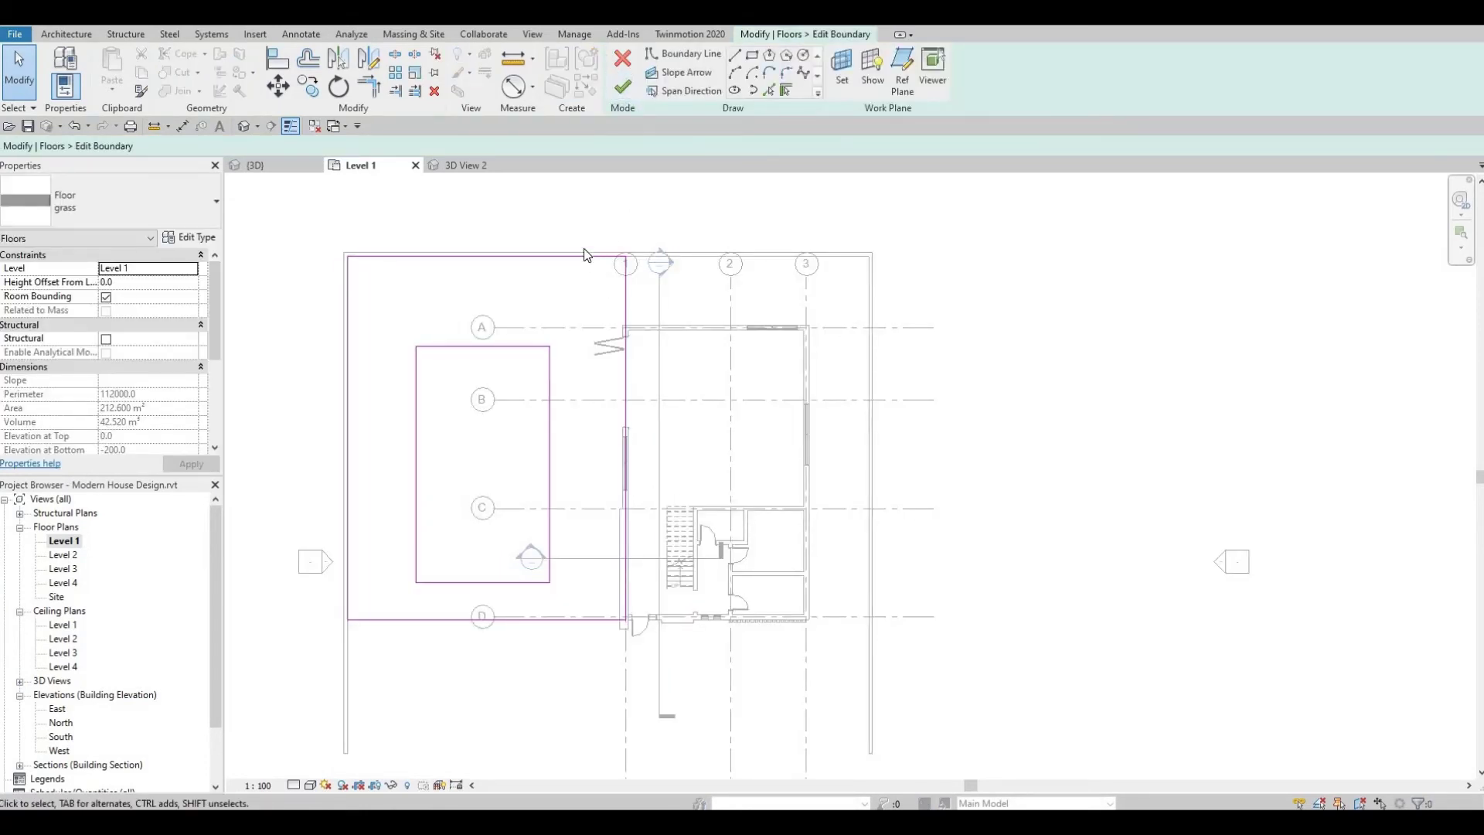
left_click_drag(564, 259, 572, 302)
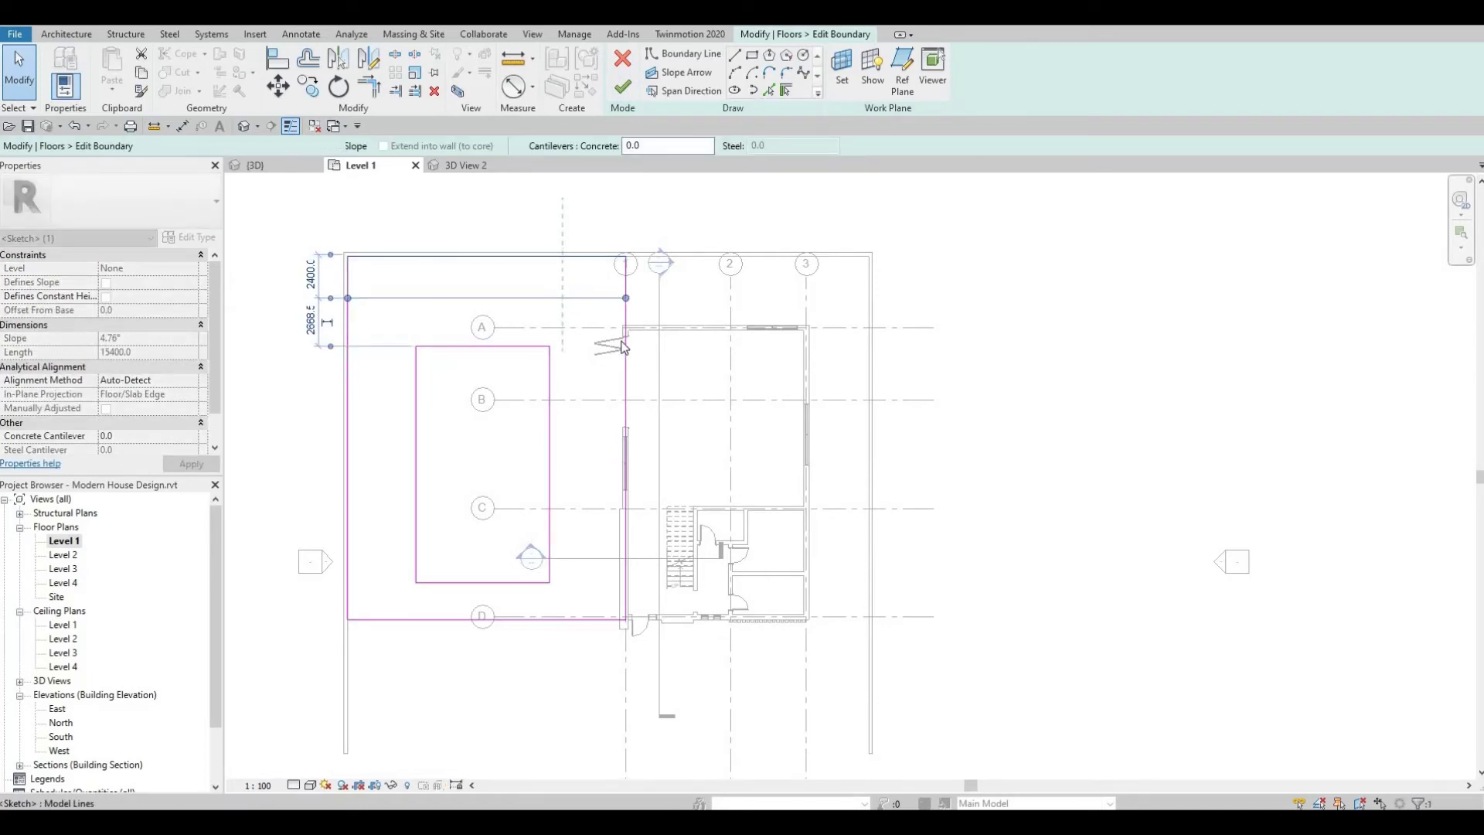
left_click(564, 239)
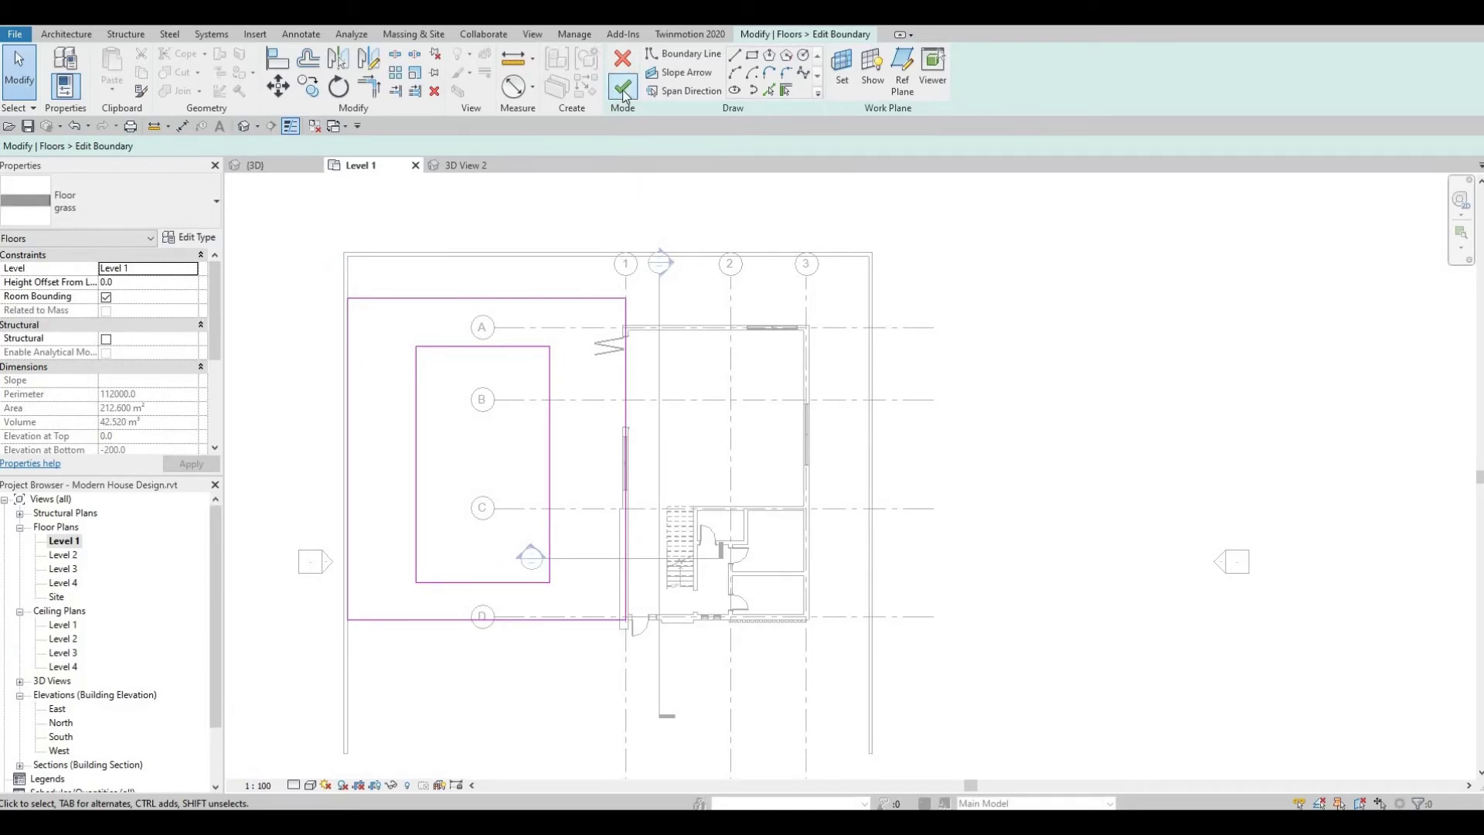
left_click(624, 87)
left_click(430, 629)
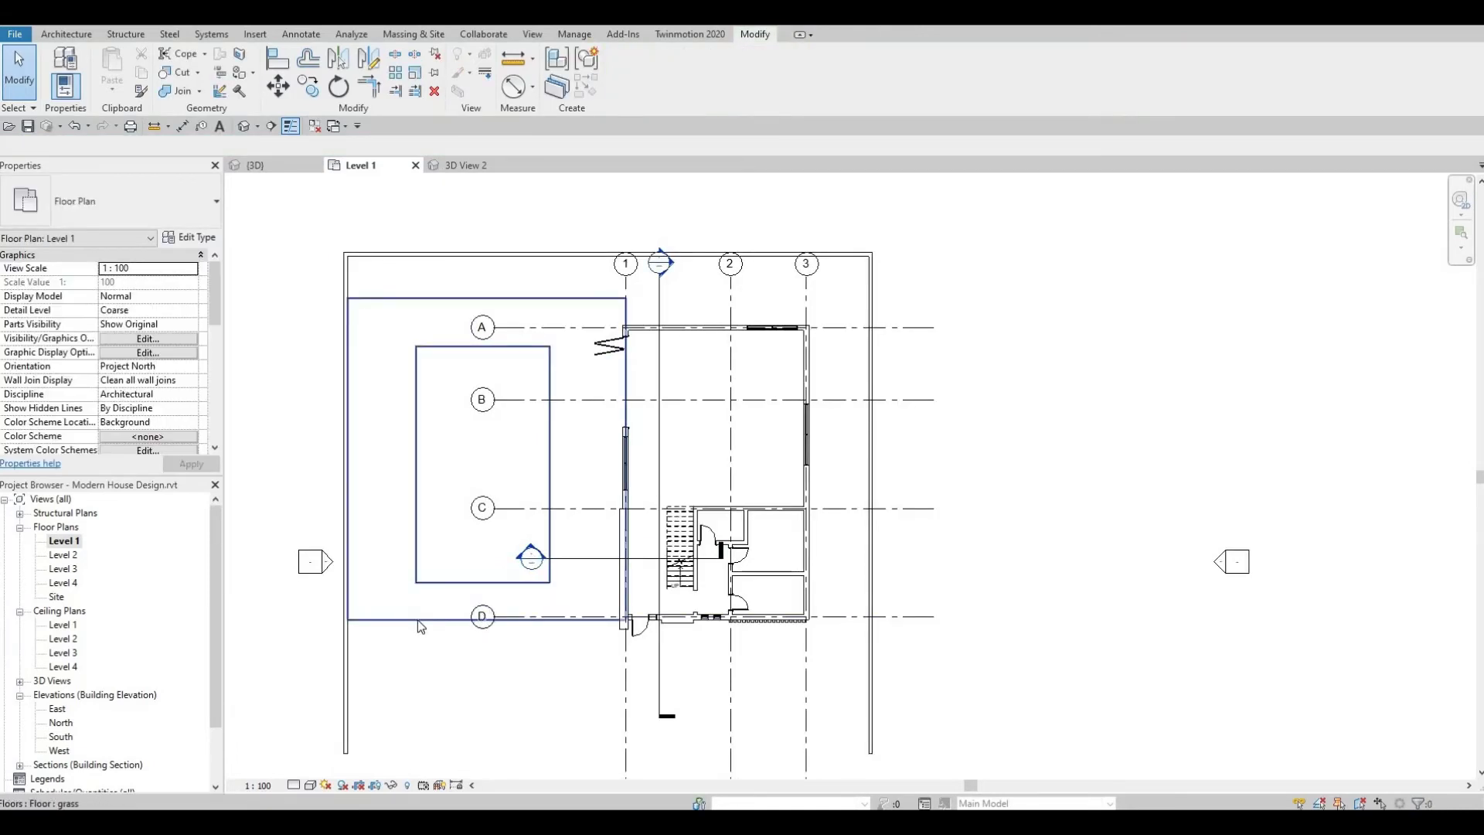
- Change the type of the floor around the pool to Floor 3
left_click(421, 627)
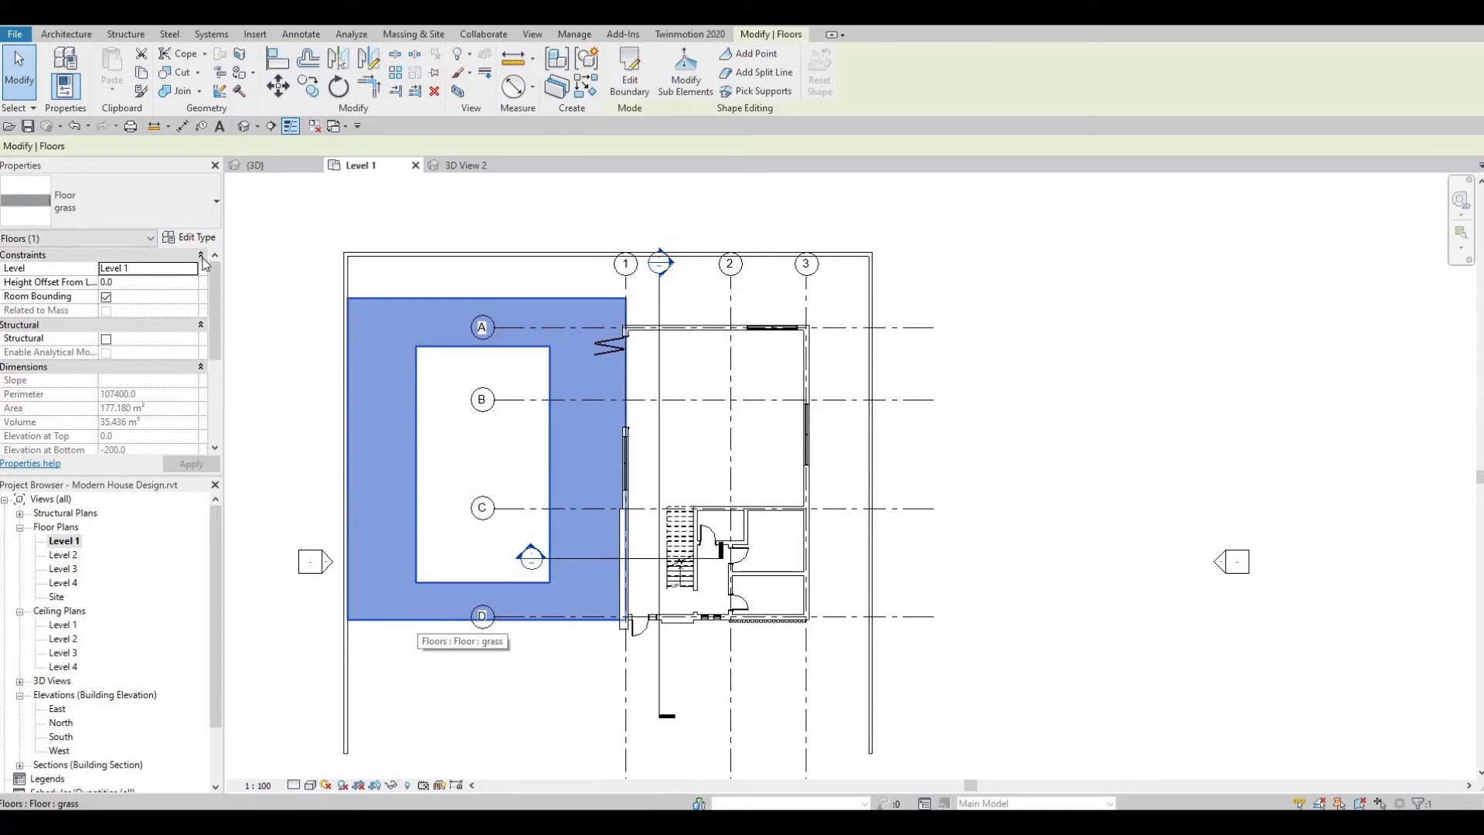
left_click(192, 205)
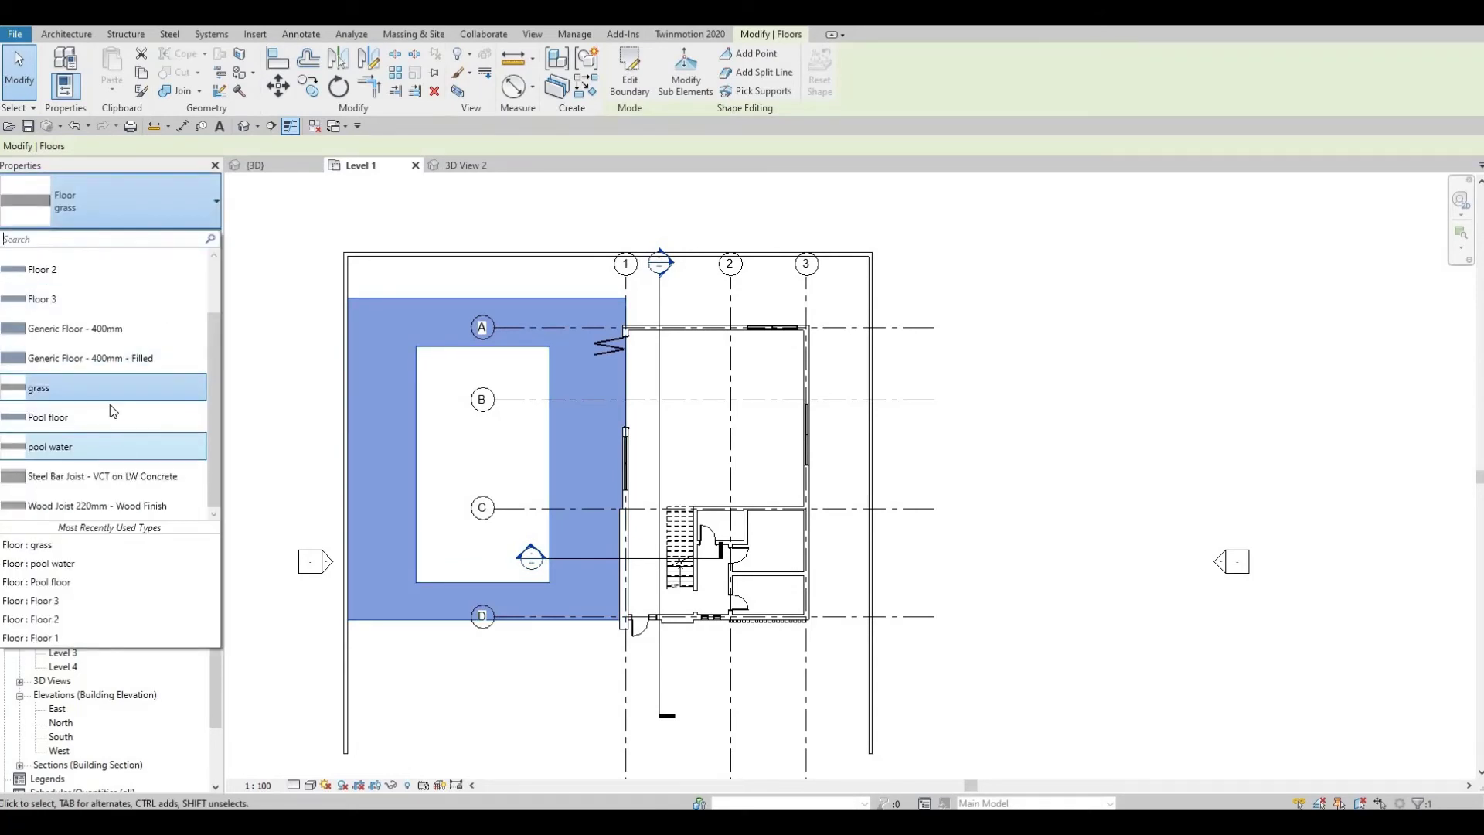
left_click(70, 298)
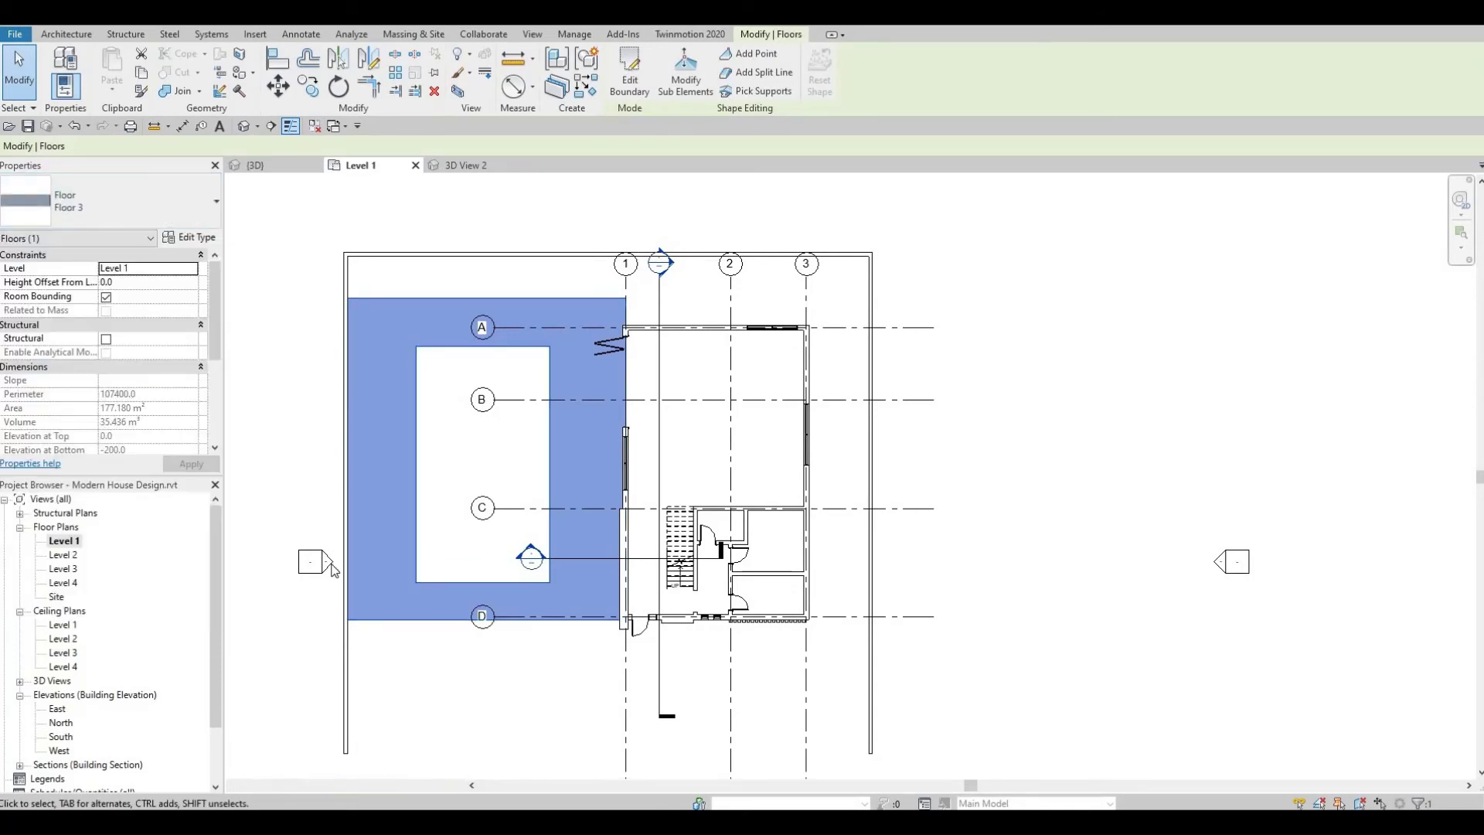
left_click(419, 683)
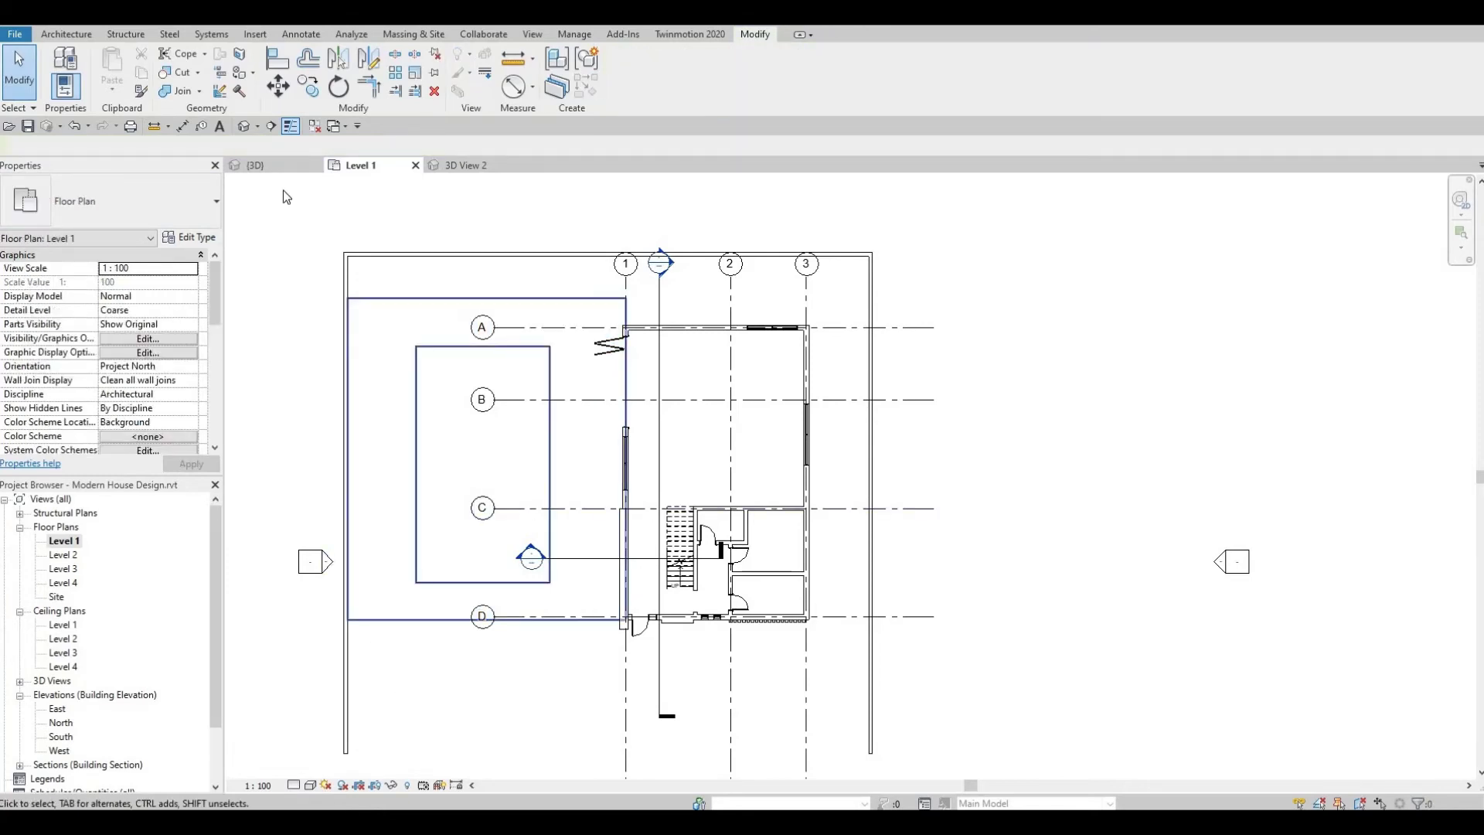
- Start a floor of type grass on Level 1 and sketch a rectangular boundary around the house's exterior walls
left_click(62, 35)
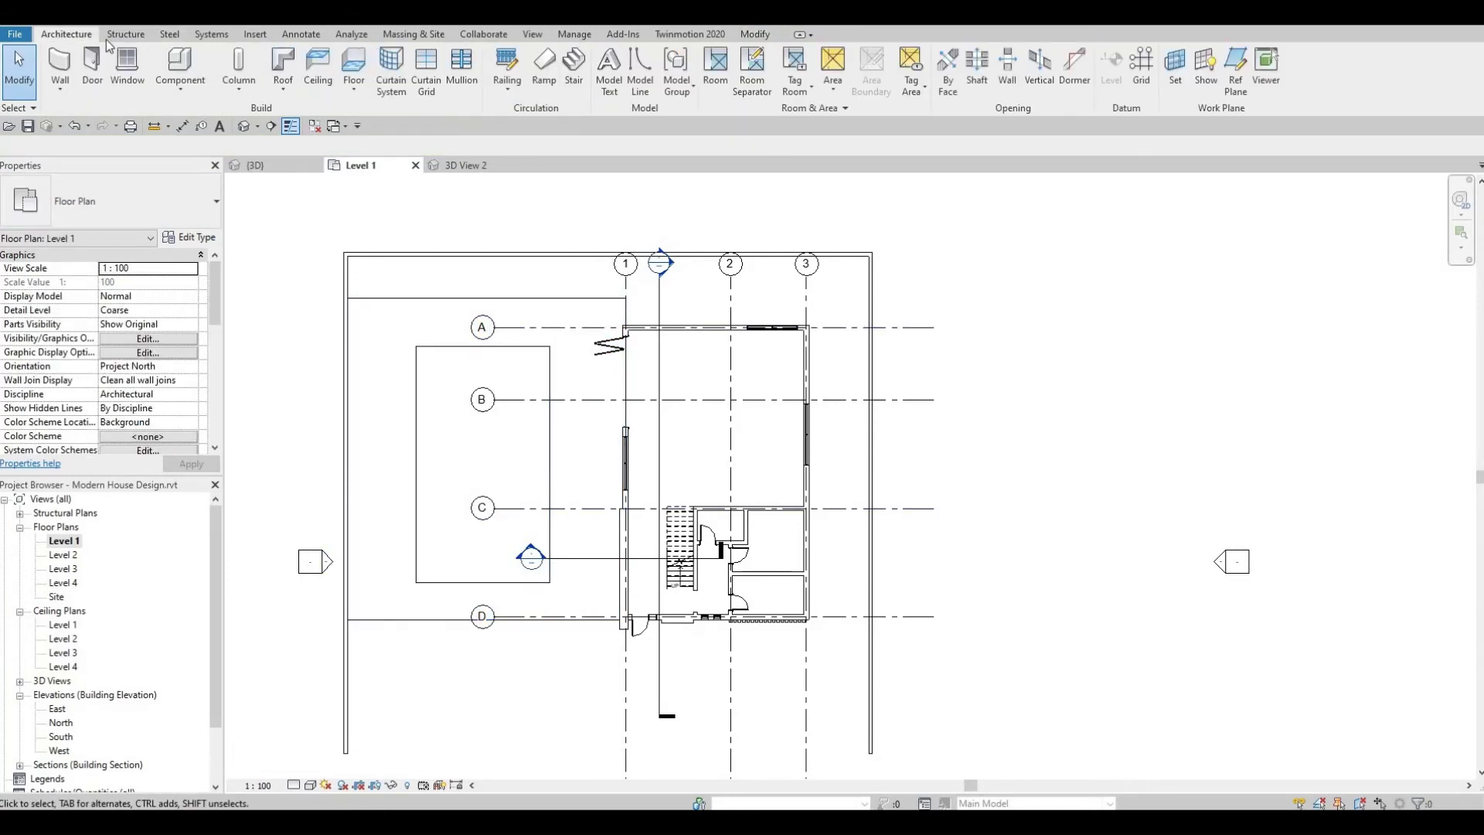
left_click(353, 61)
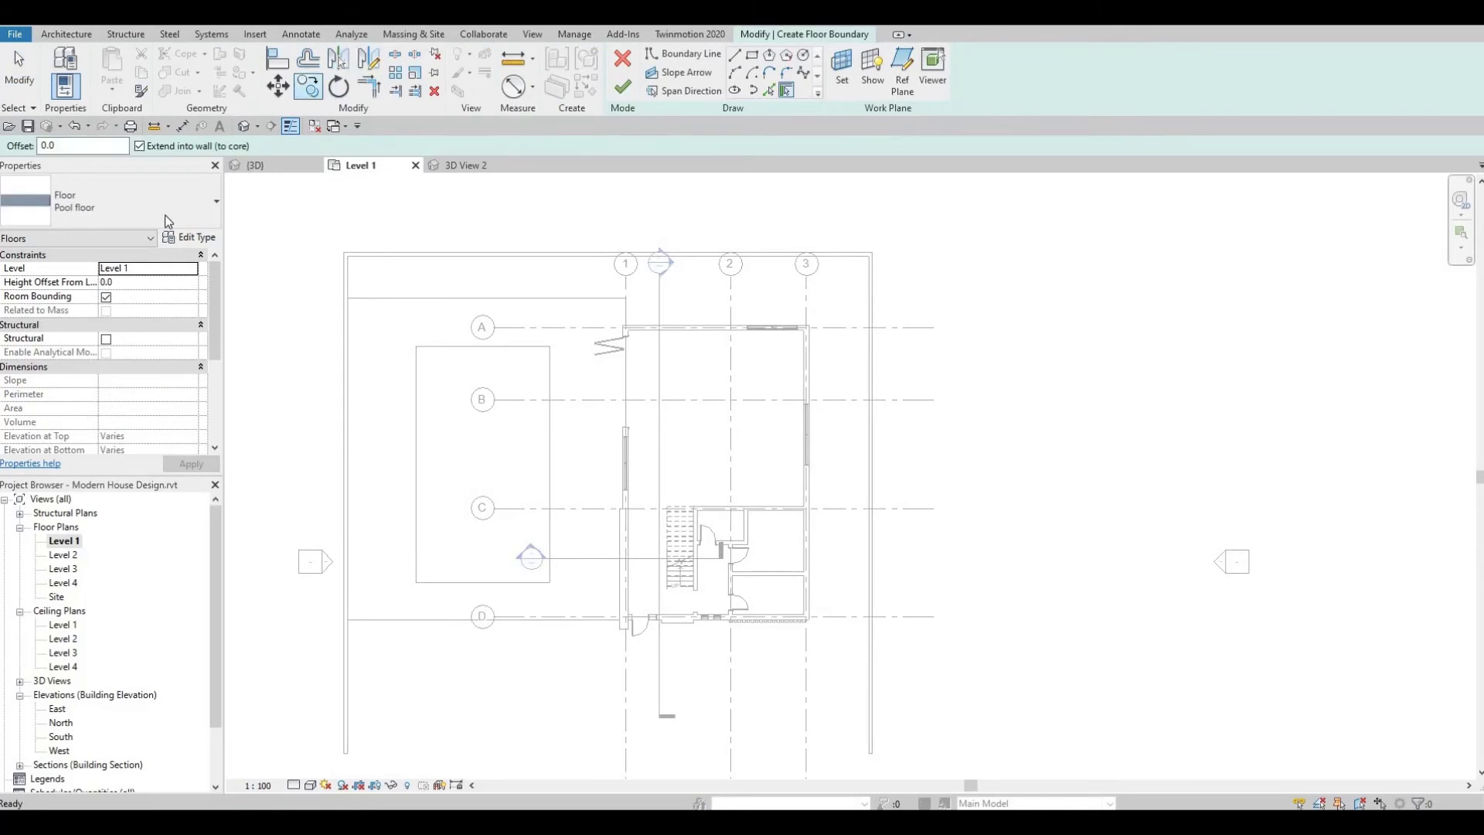
left_click(164, 215)
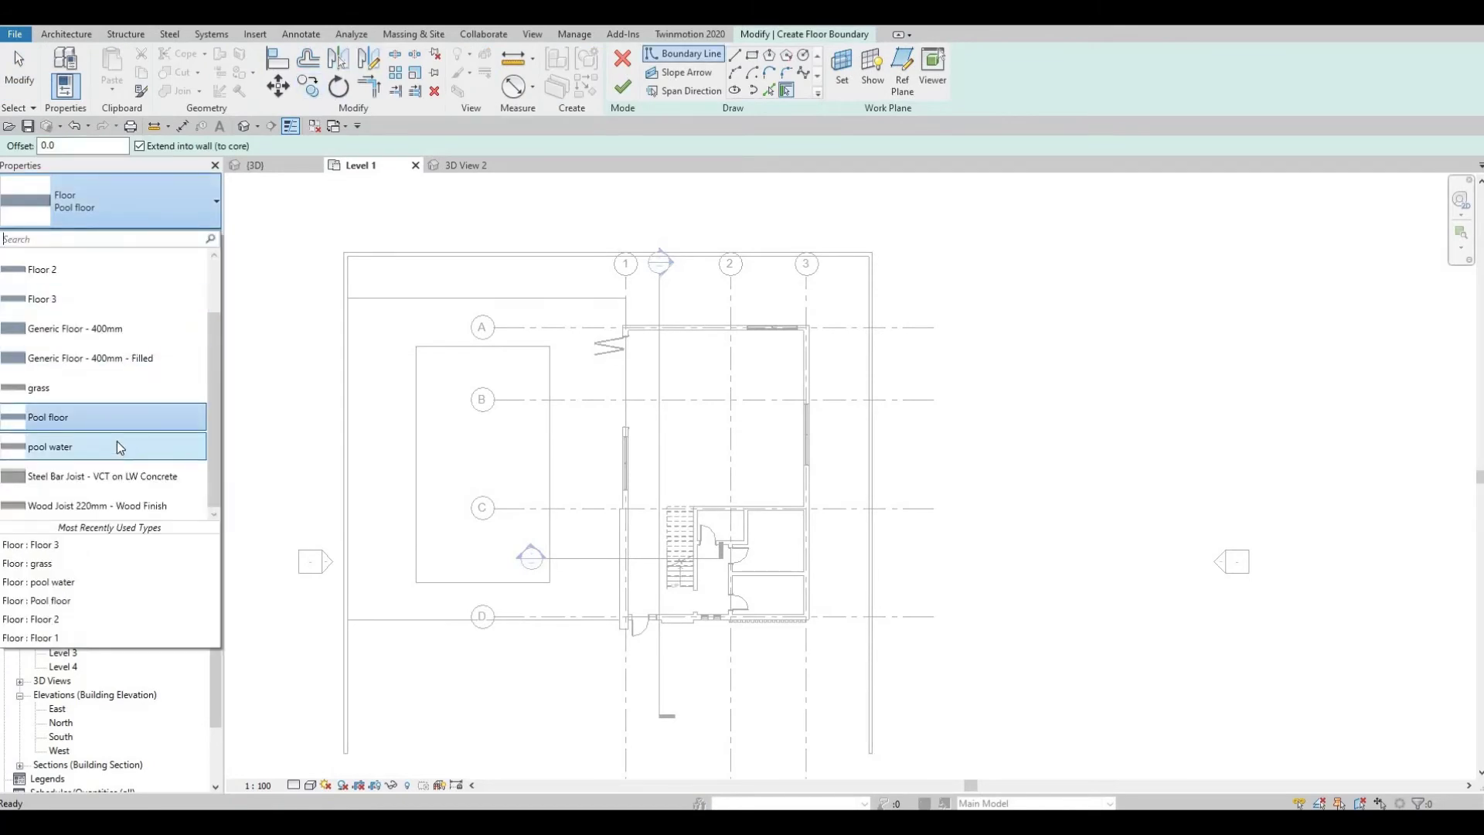
left_click(102, 388)
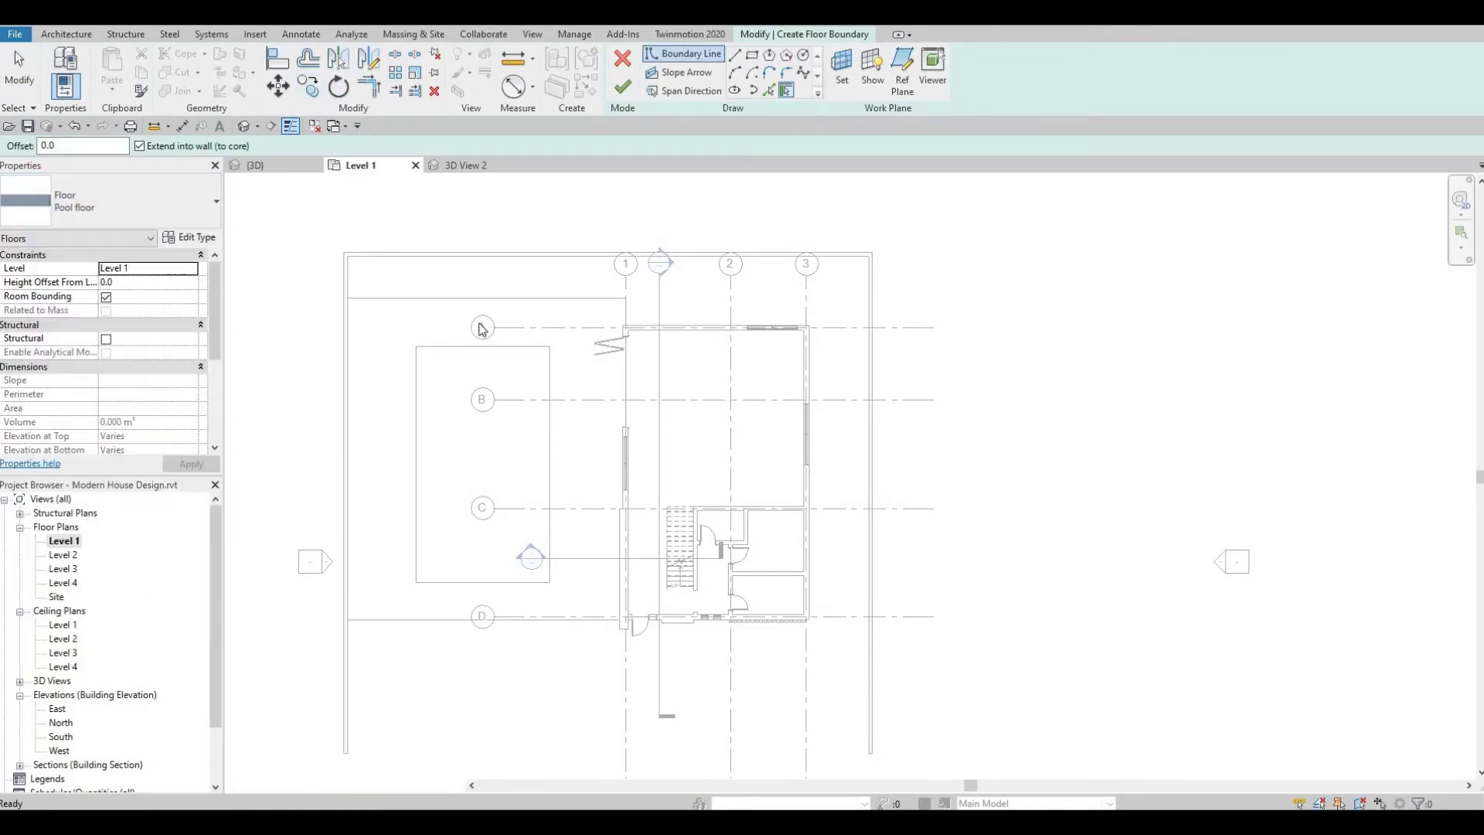
left_click(753, 56)
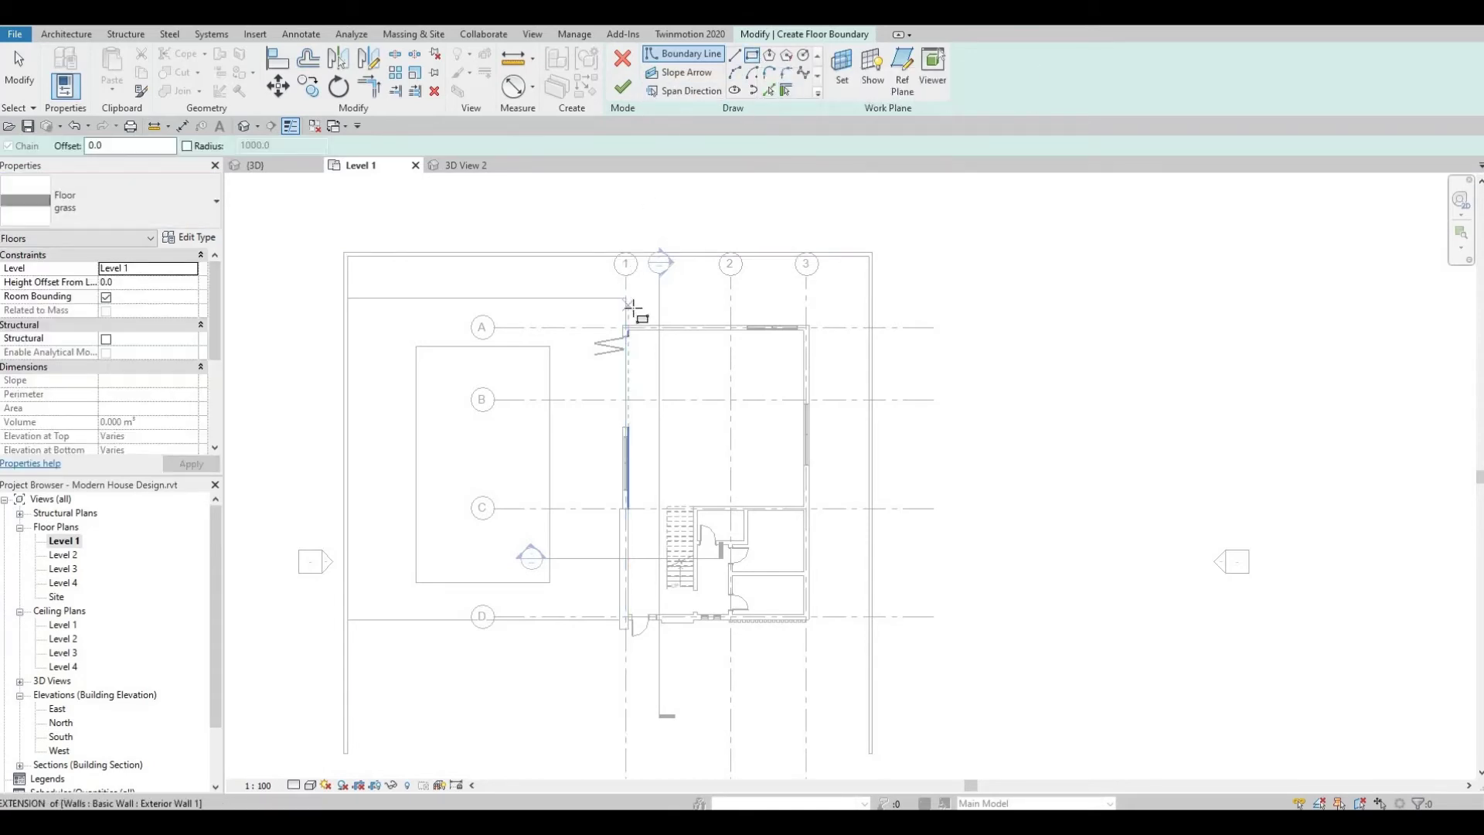
scroll(630, 313, "up", 3)
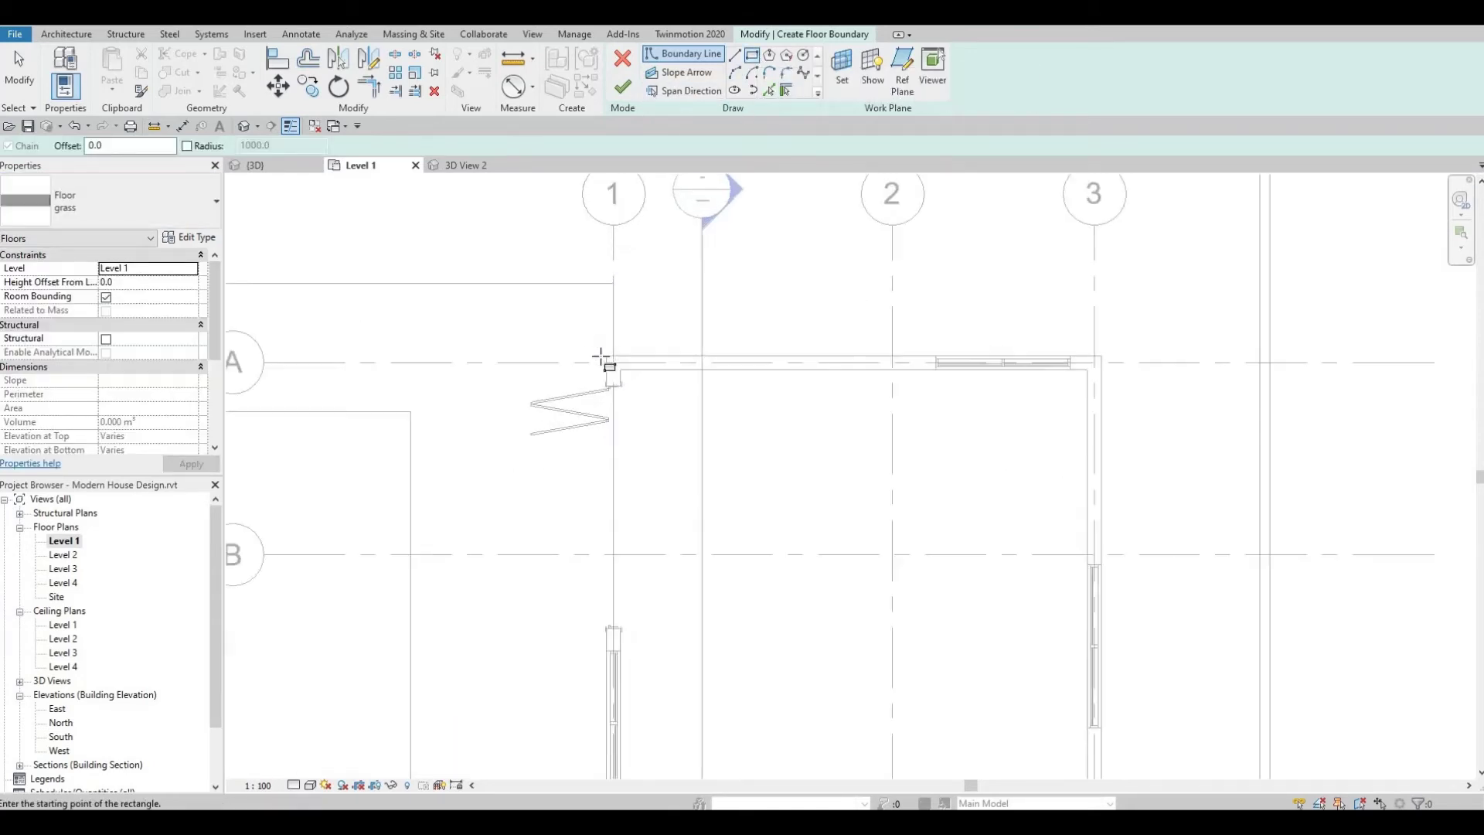
left_click(755, 493)
scroll(782, 479, "down", 2)
middle_click_drag(997, 773, 968, 514)
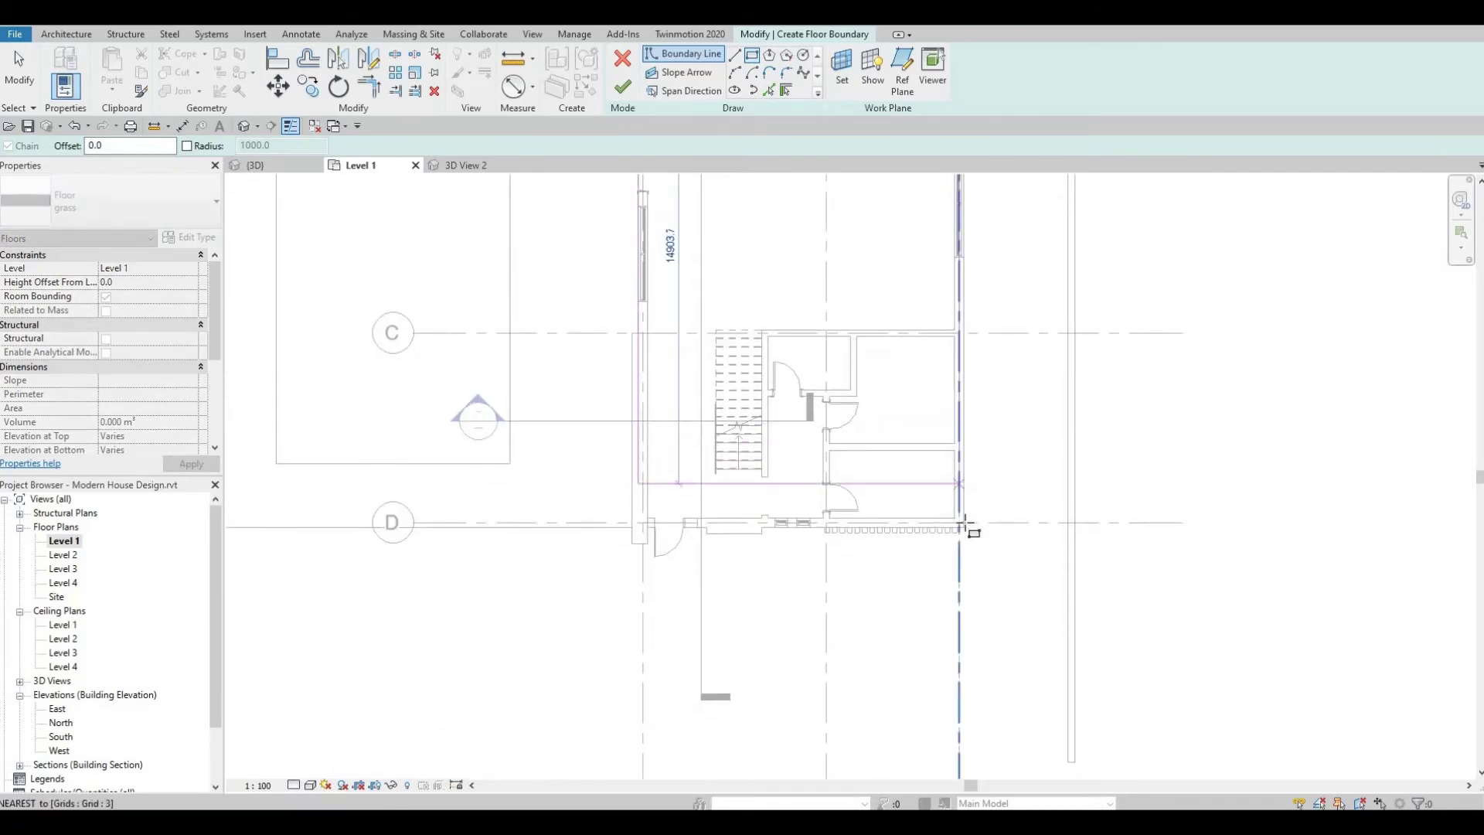
left_click(964, 526)
scroll(876, 532, "down", 2)
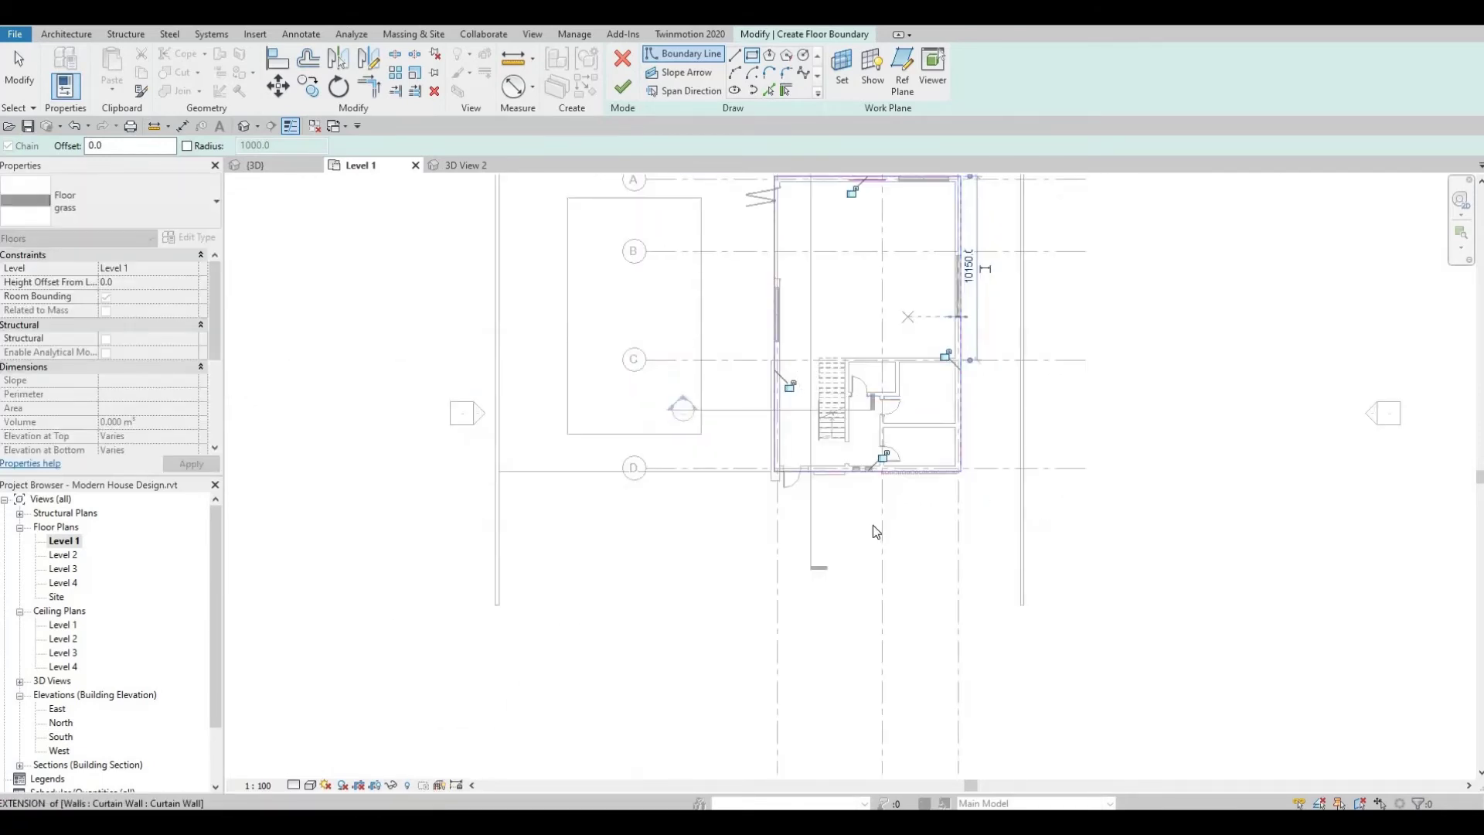
middle_click_drag(876, 531, 841, 741)
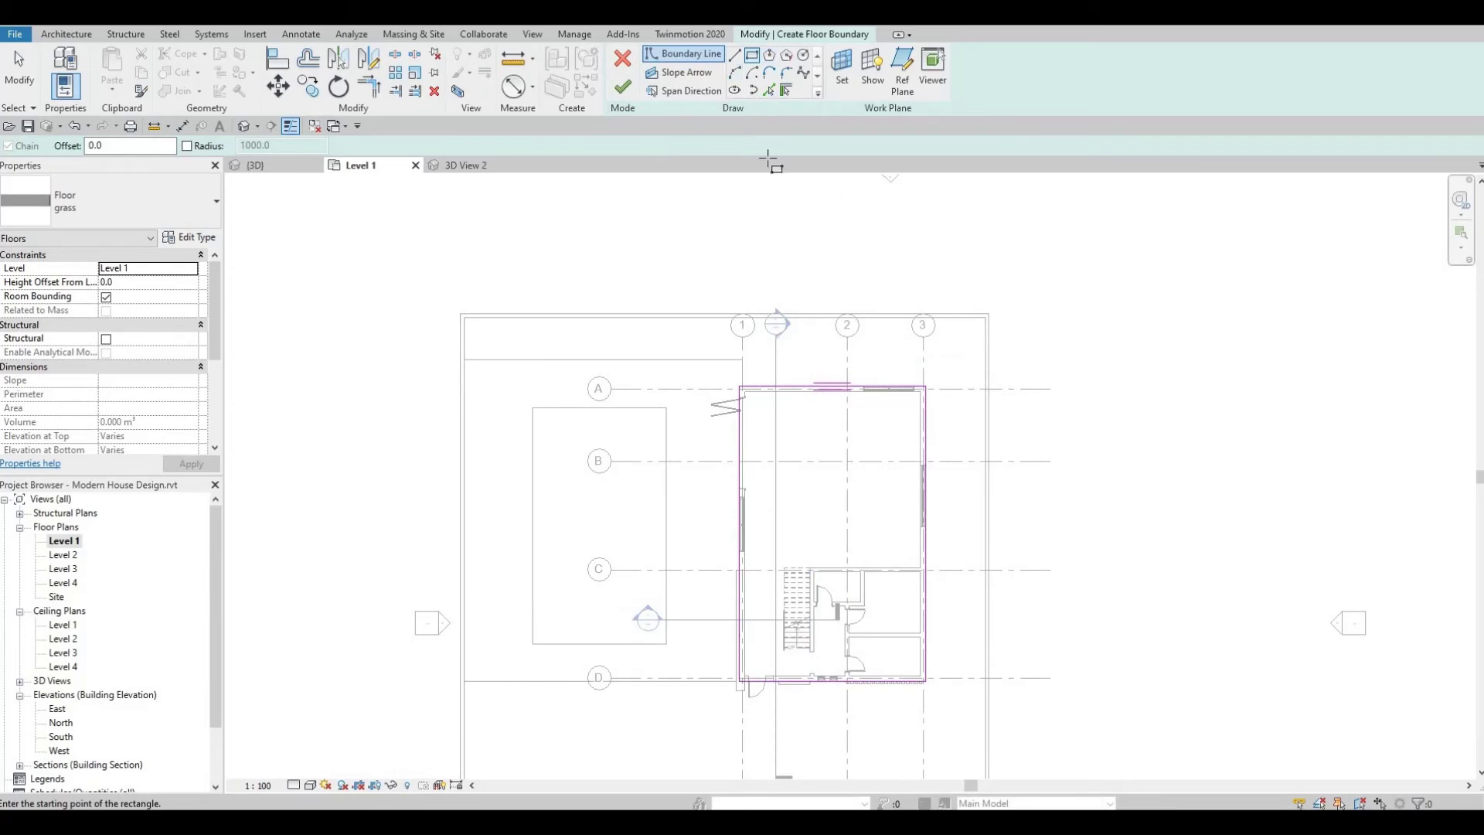
- Add boundary lines along the inner faces of the rear and both side fences and along the pool-side floor's rear edge
left_click(767, 91)
left_click(585, 318)
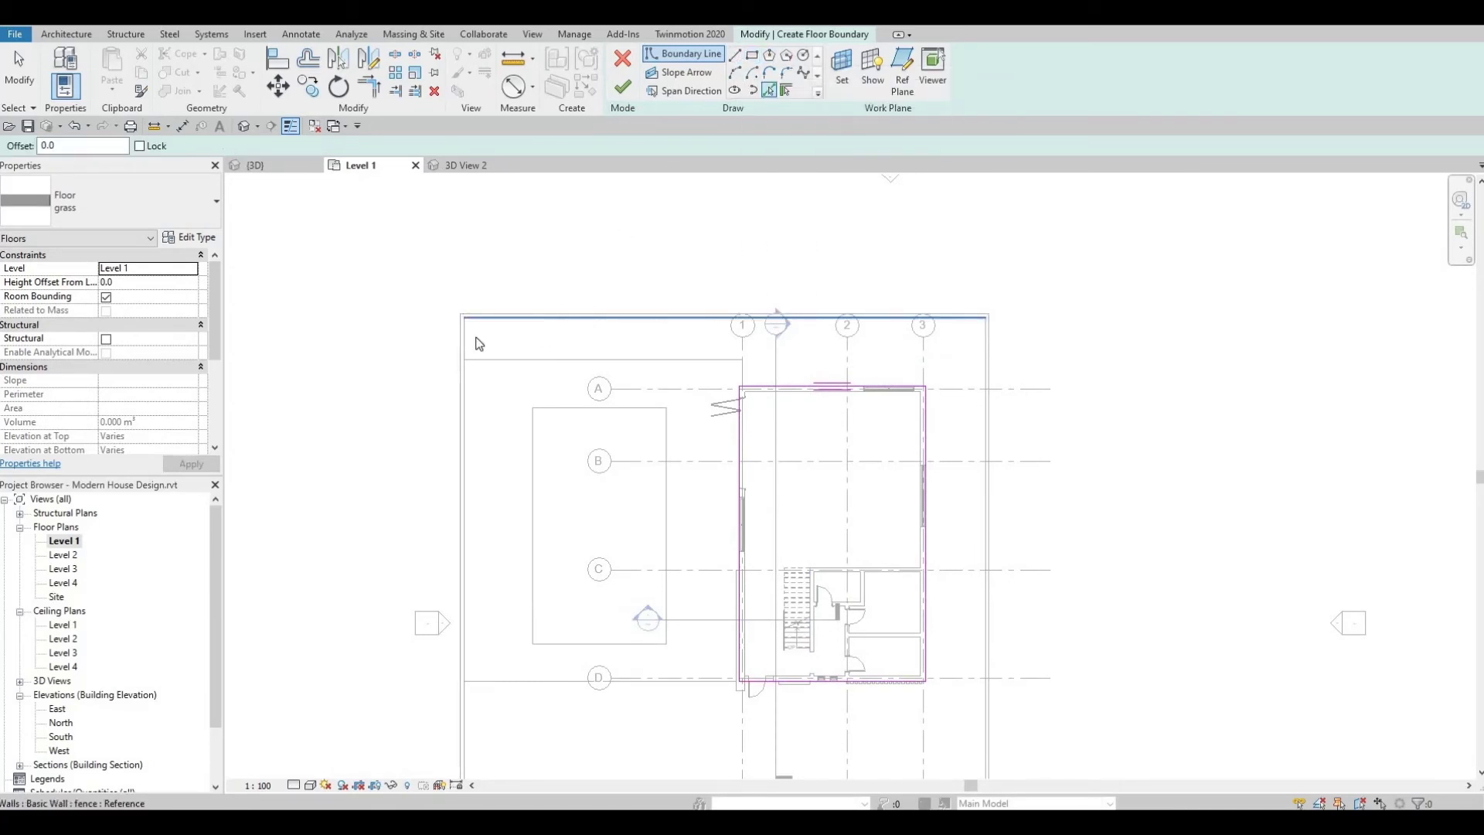
left_click(731, 360)
scroll(766, 363, "up", 3)
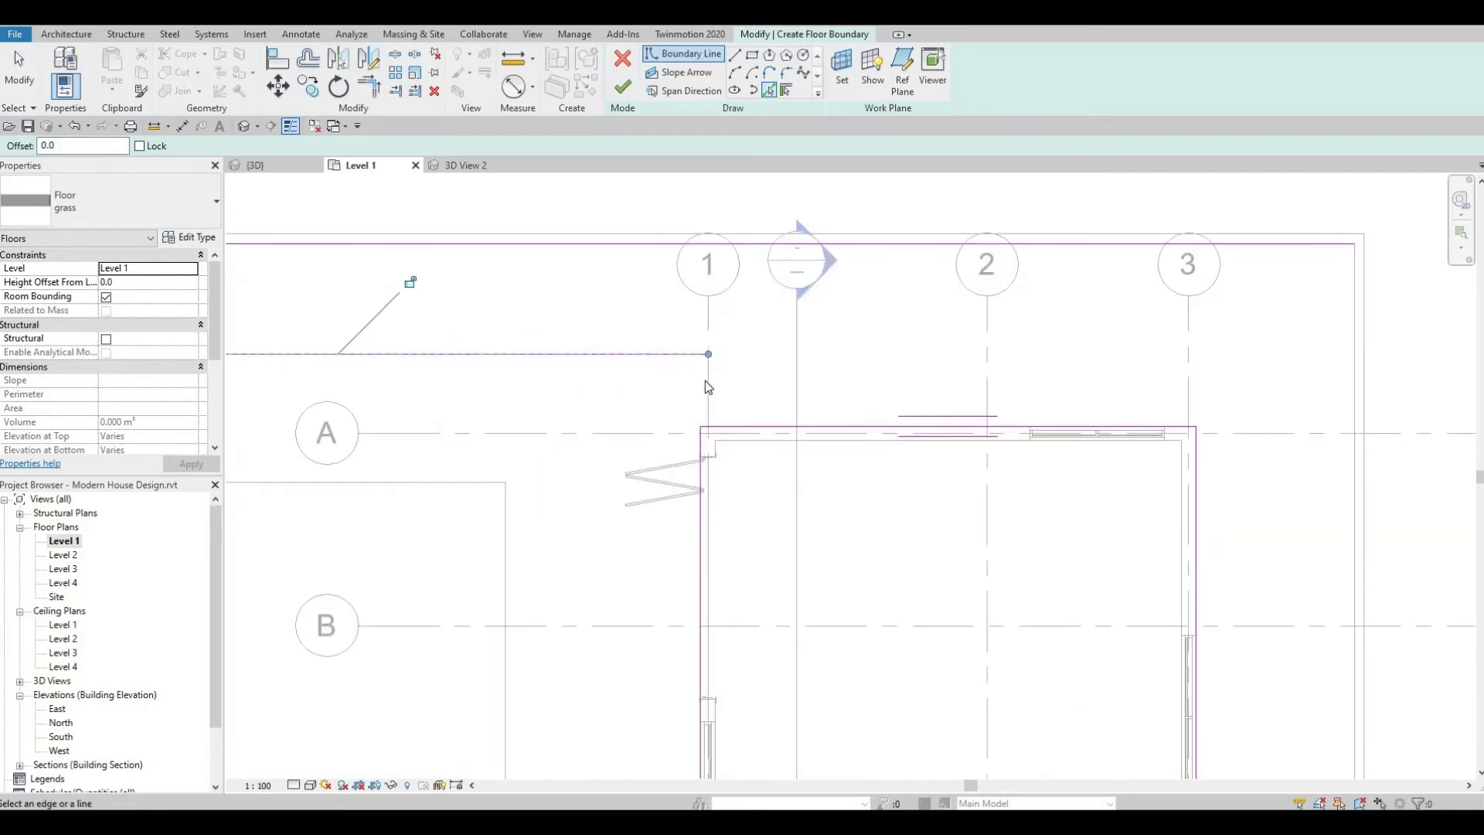
left_click(705, 380)
scroll(902, 394, "down", 3)
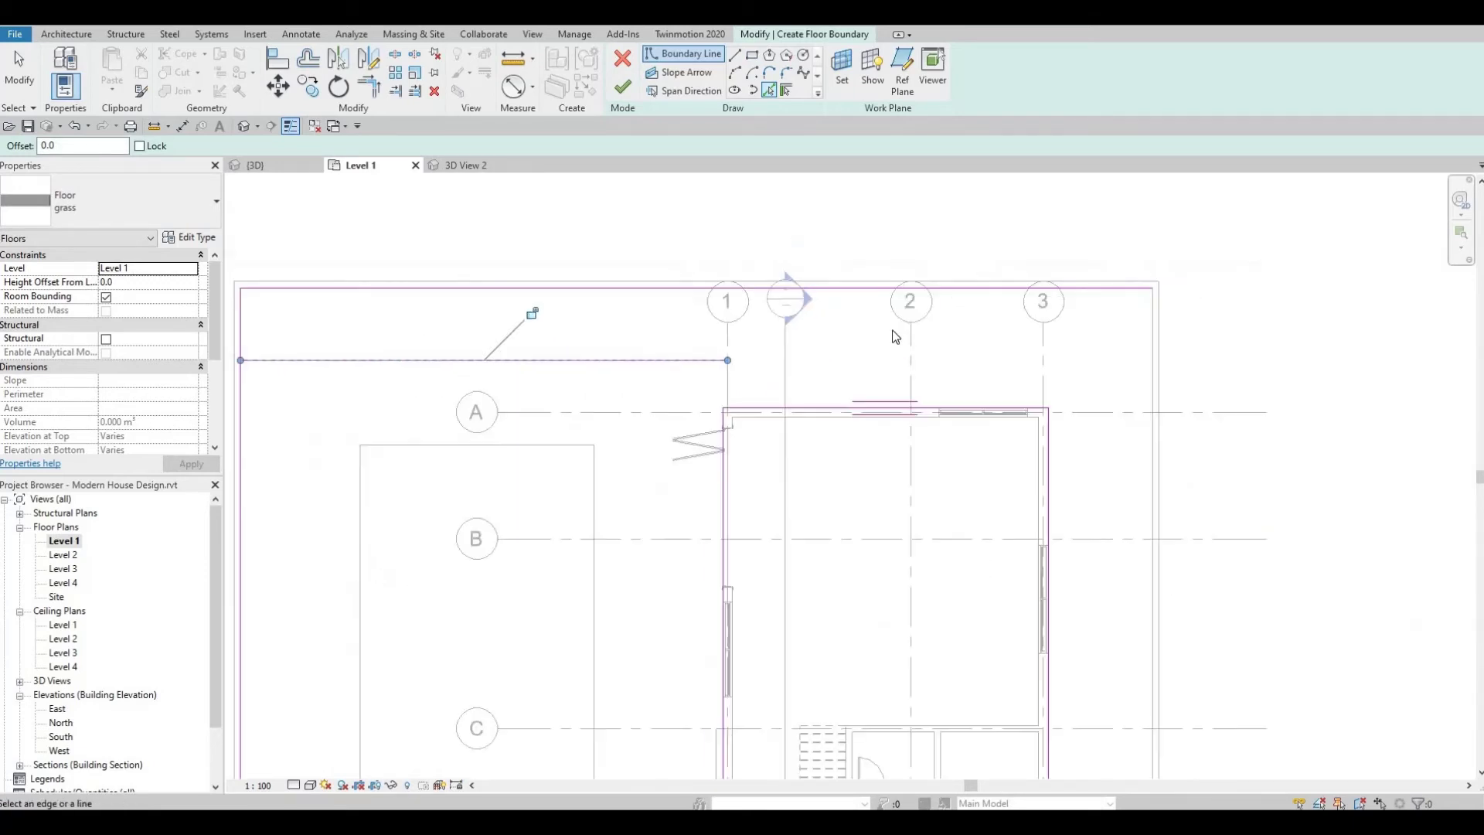
left_click(1092, 514)
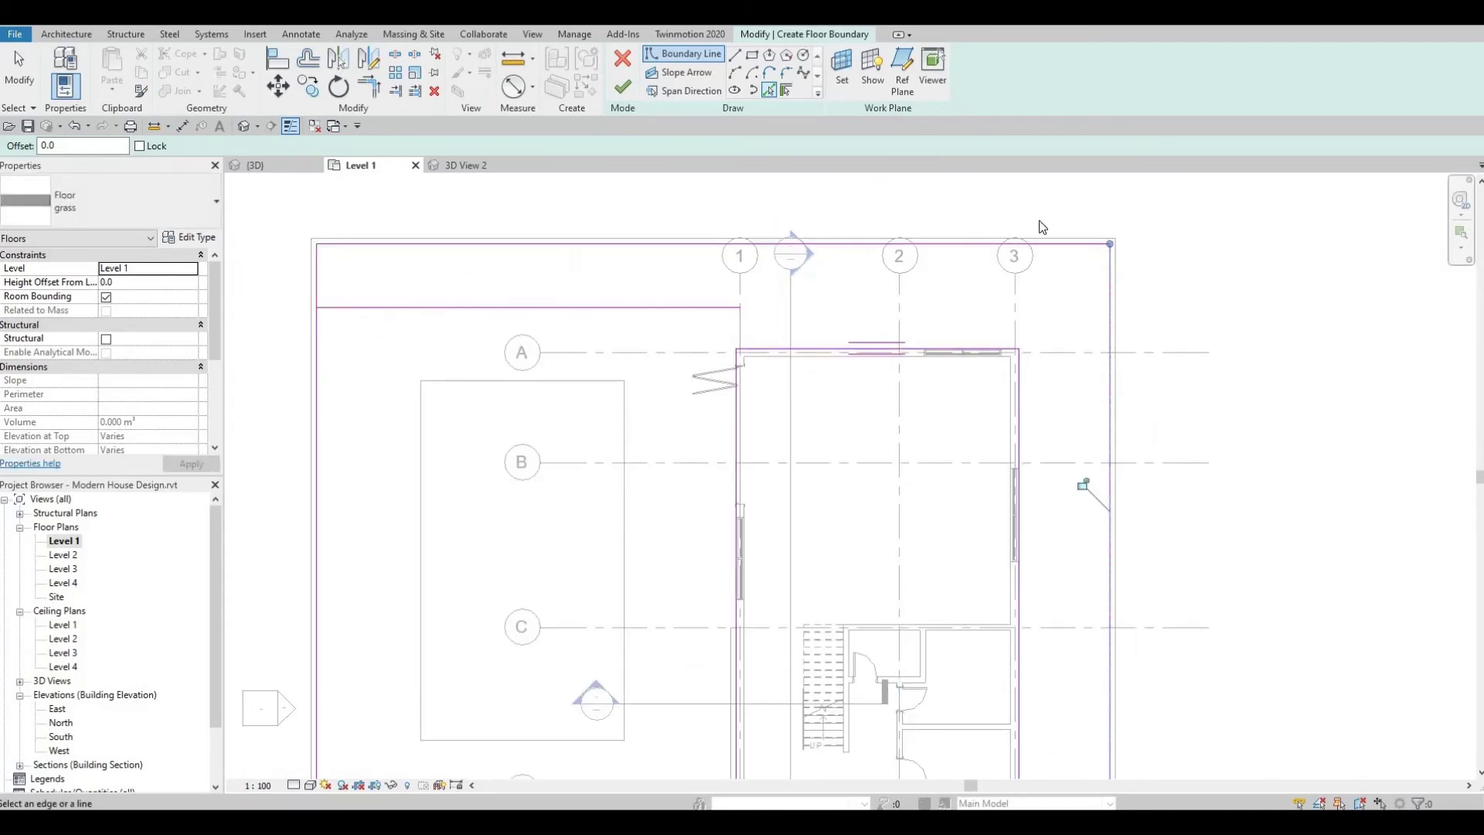
middle_click_drag(1084, 484, 952, 452)
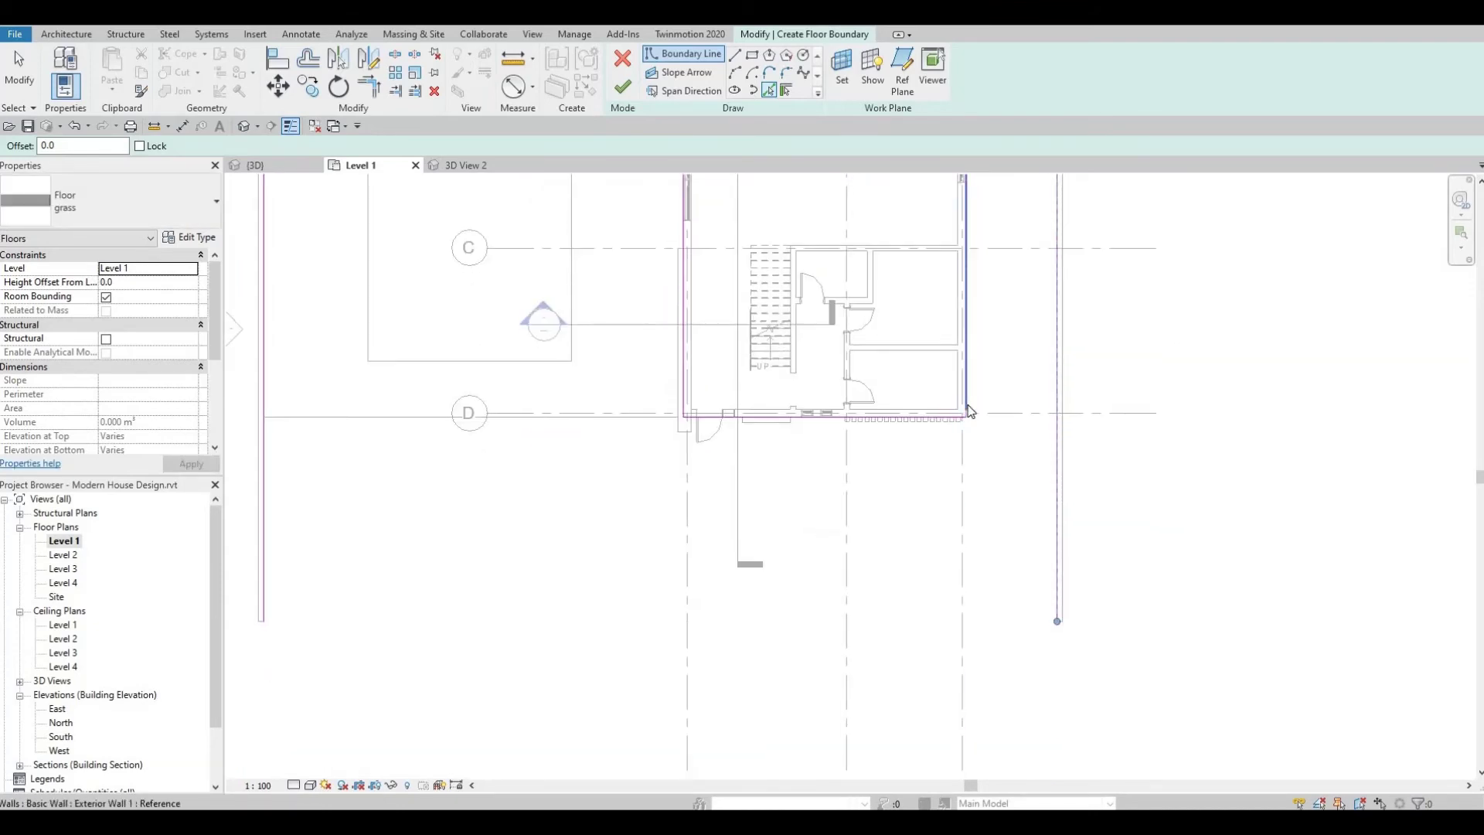
left_click(963, 415)
key("Escape")
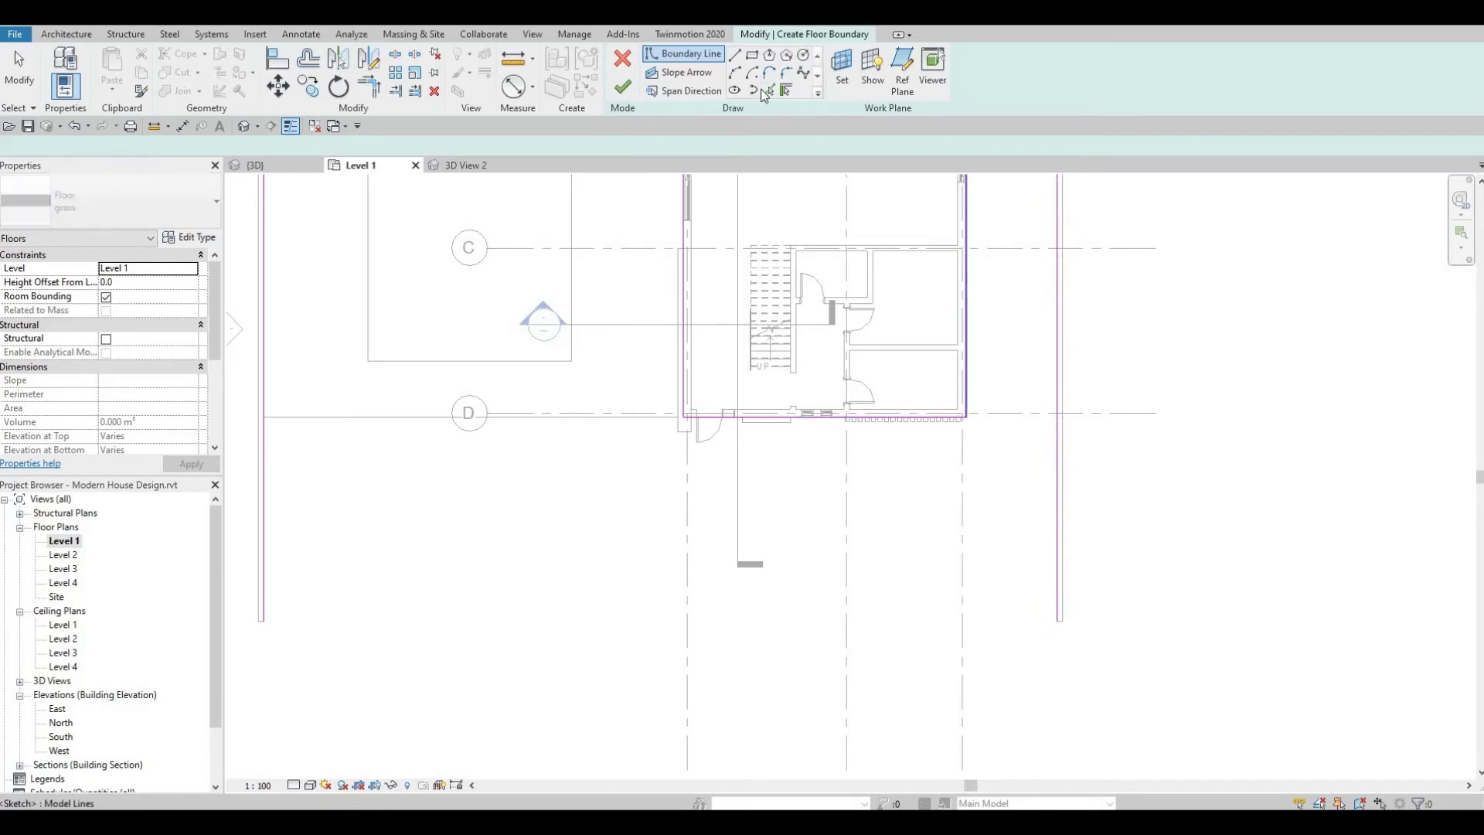
key("Return")
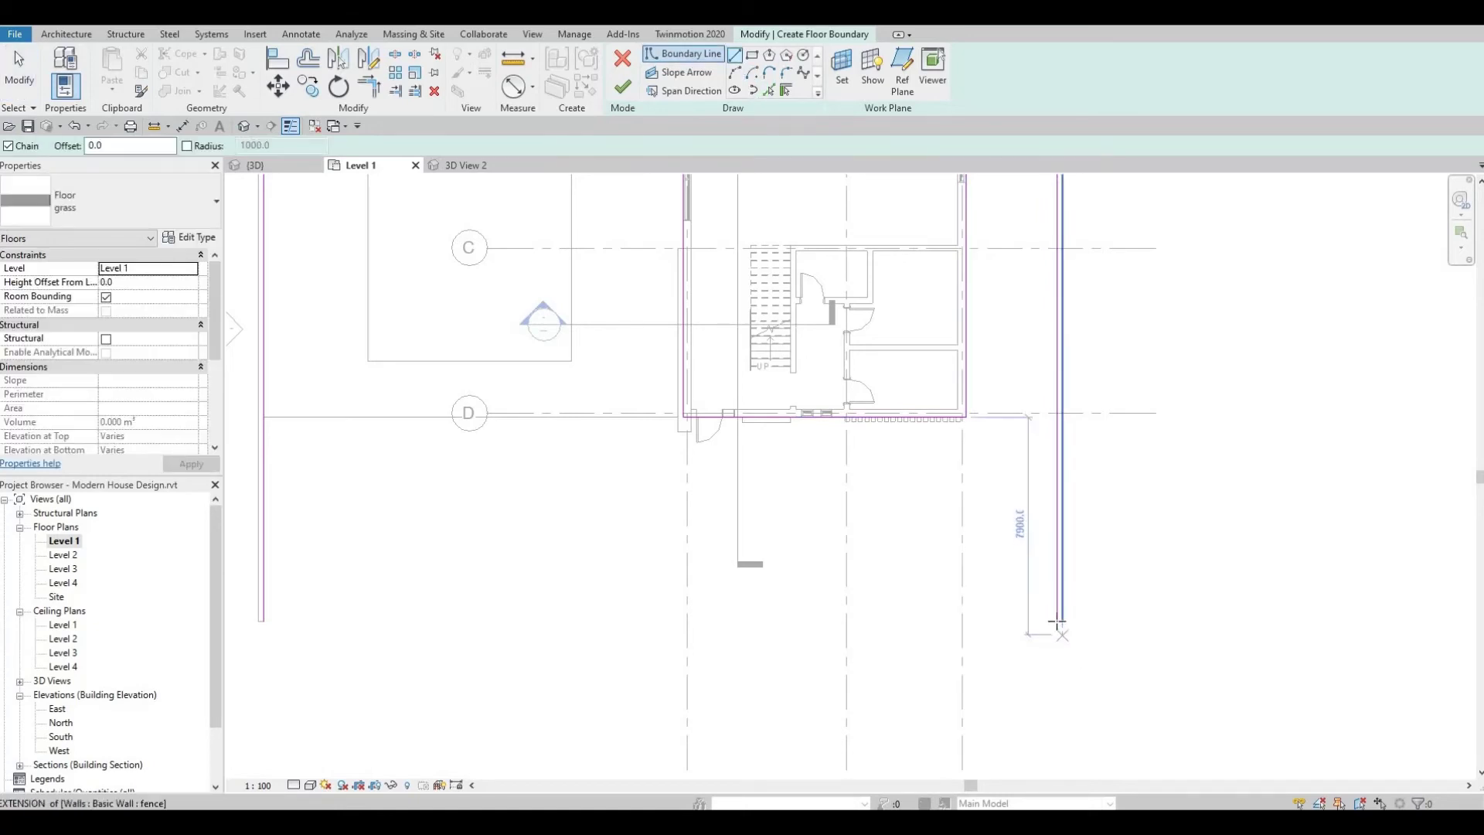
left_click(1057, 620)
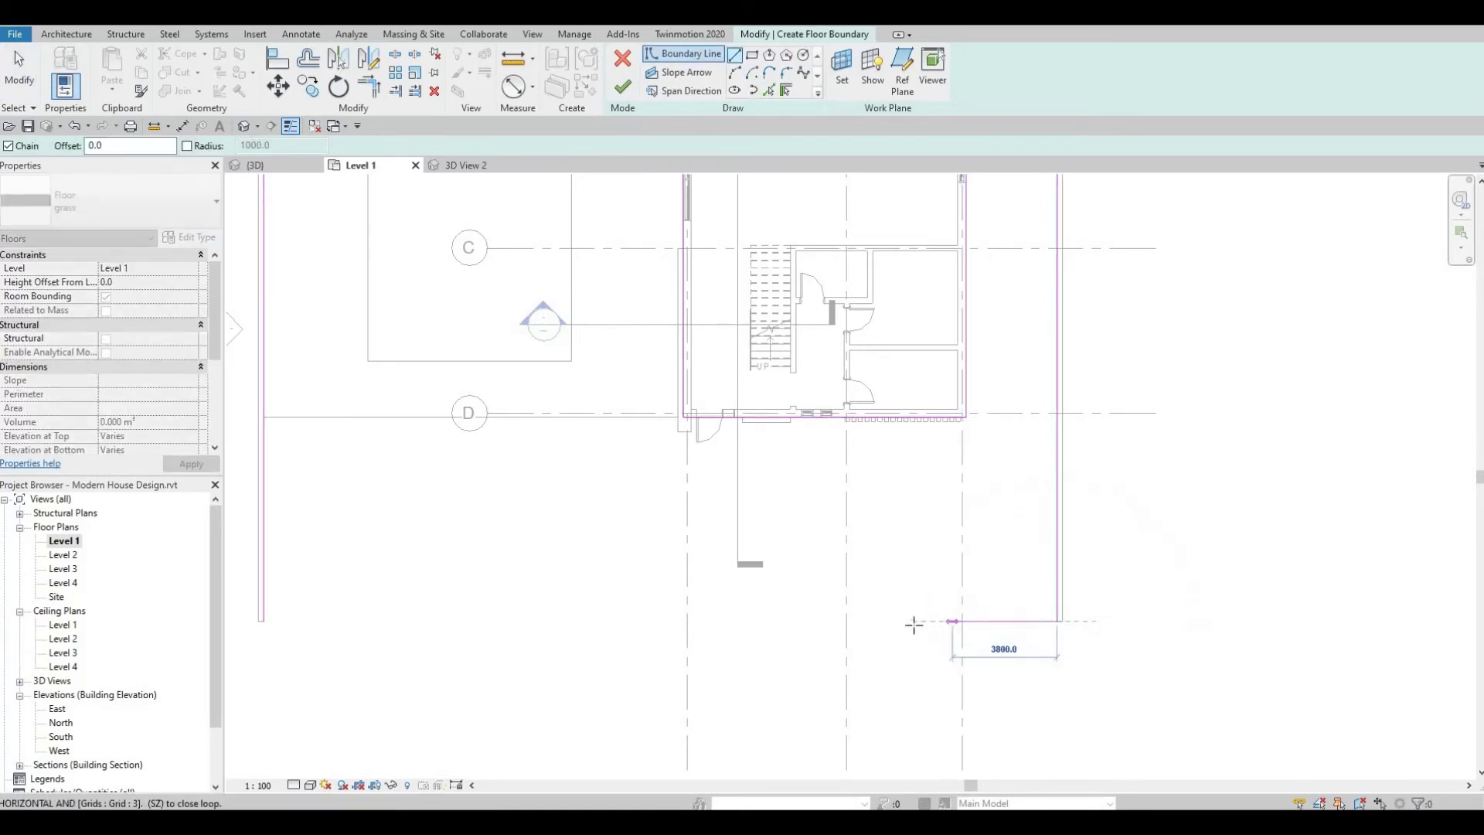
left_click(972, 619)
key("Escape")
- Trim the boundary line of the fence beyond grid 3 to a corner with the house's front boundary line
scroll(949, 452, "up", 3)
scroll(949, 452, "up", 2)
key("t")
key("r")
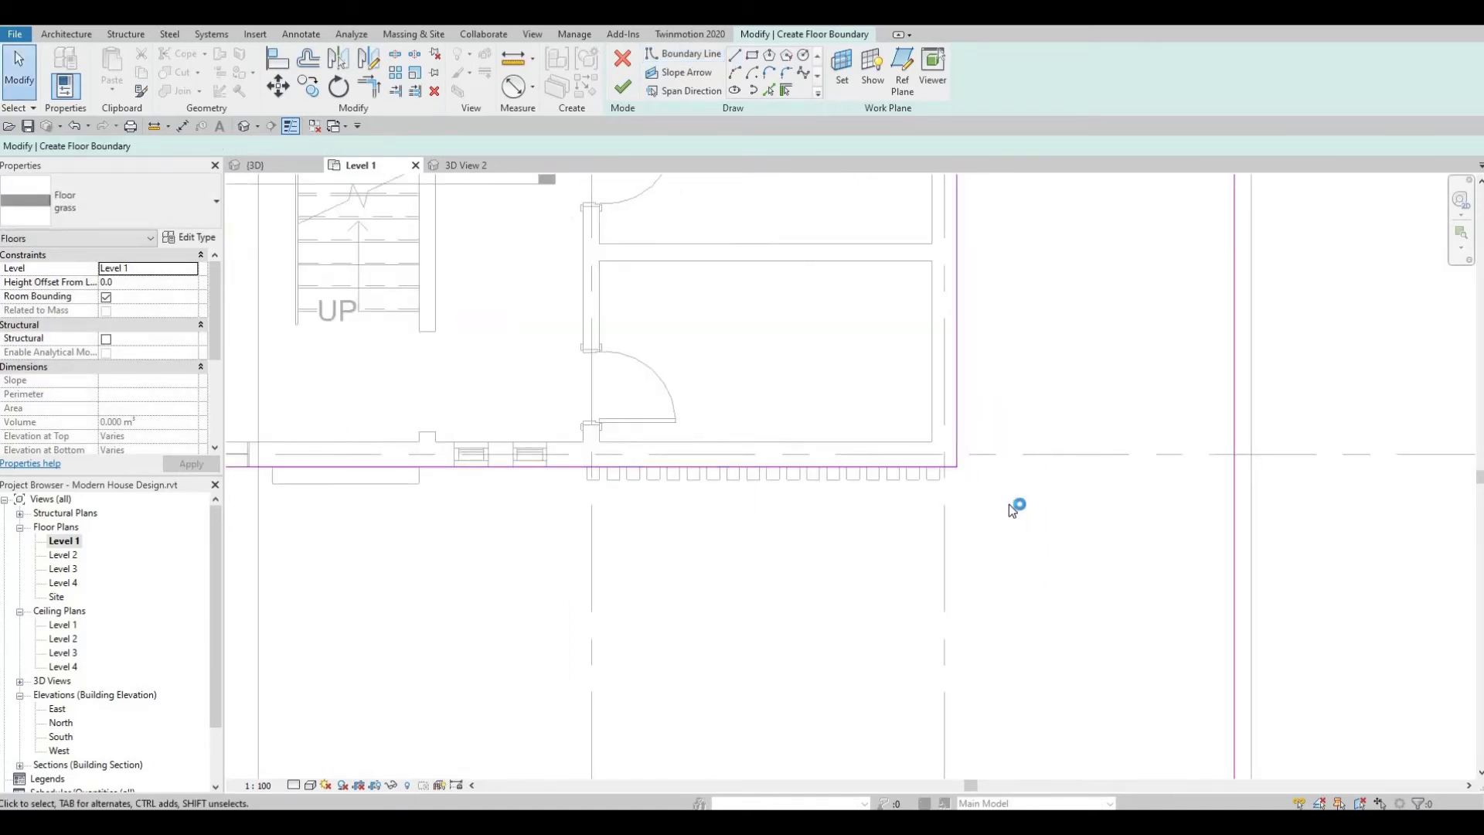
left_click(1234, 348)
left_click(901, 466)
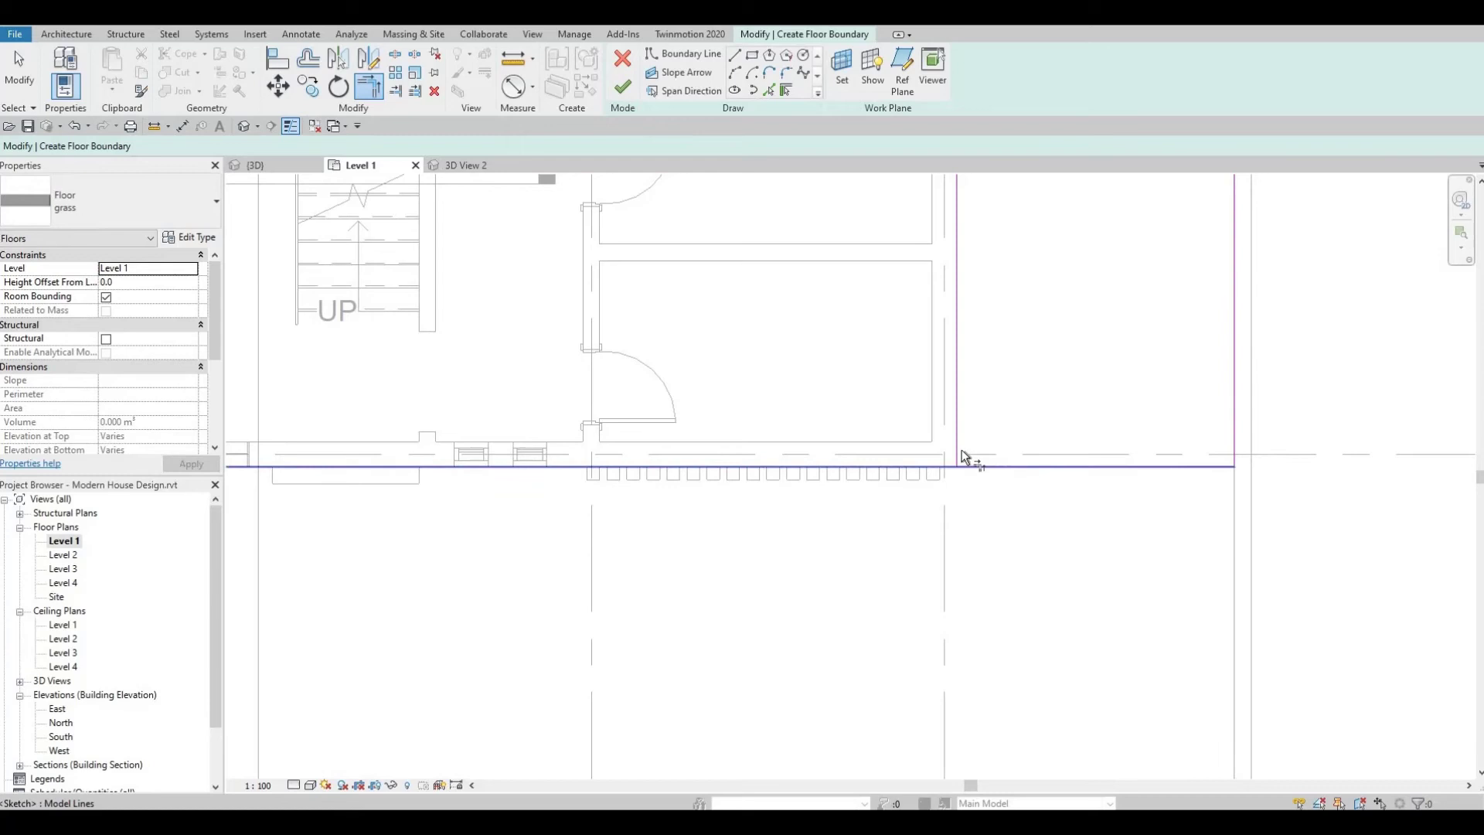
key("Escape")
- Trim the front boundary line to the house's grid 3 side, keeping only the part between the house and the fence
left_click(908, 466)
key("t")
key("r")
scroll(1026, 599, "down", 3)
scroll(1050, 679, "down", 2)
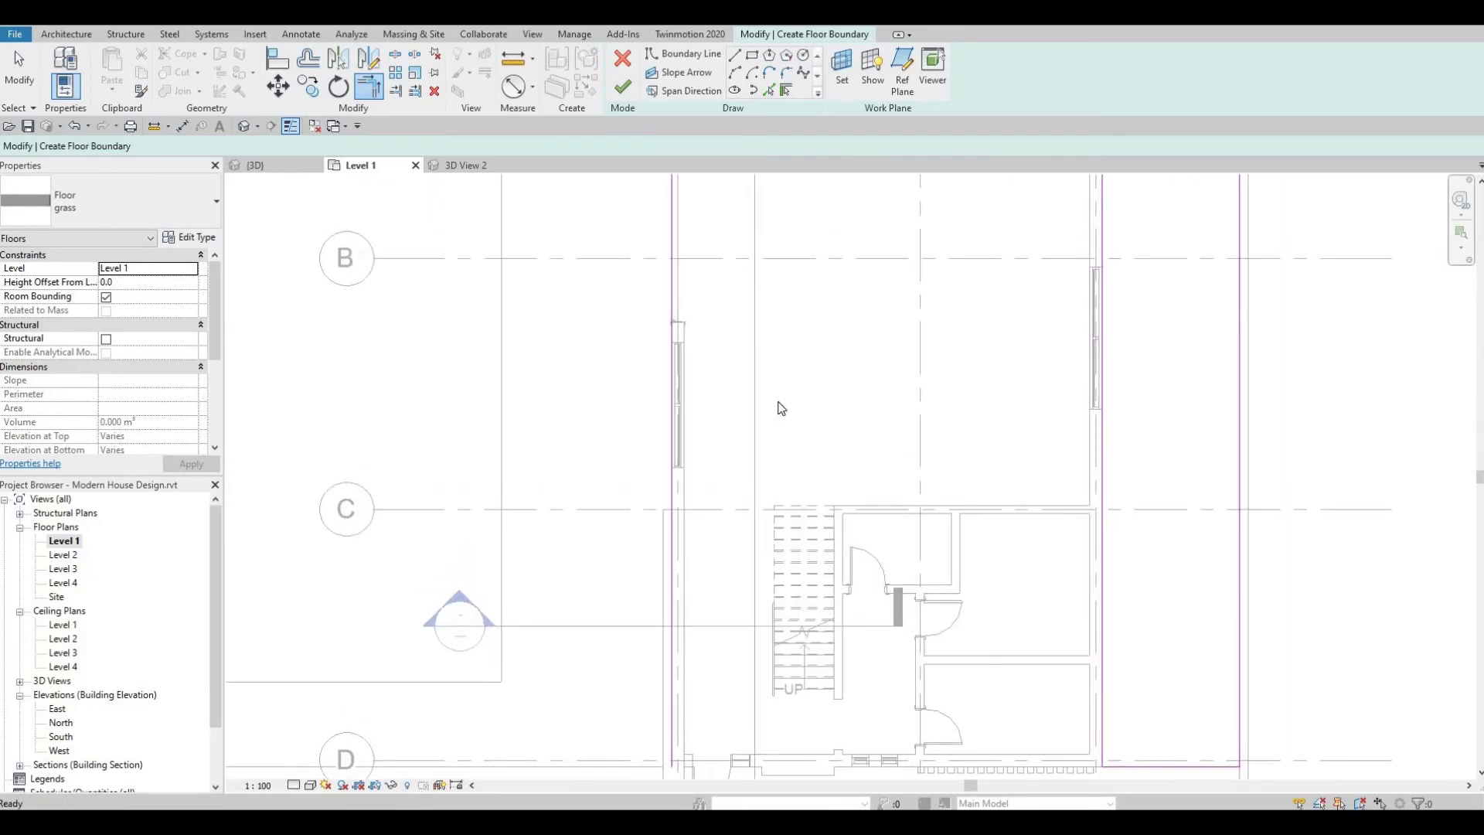
scroll(780, 408, "down", 2)
key("Escape")
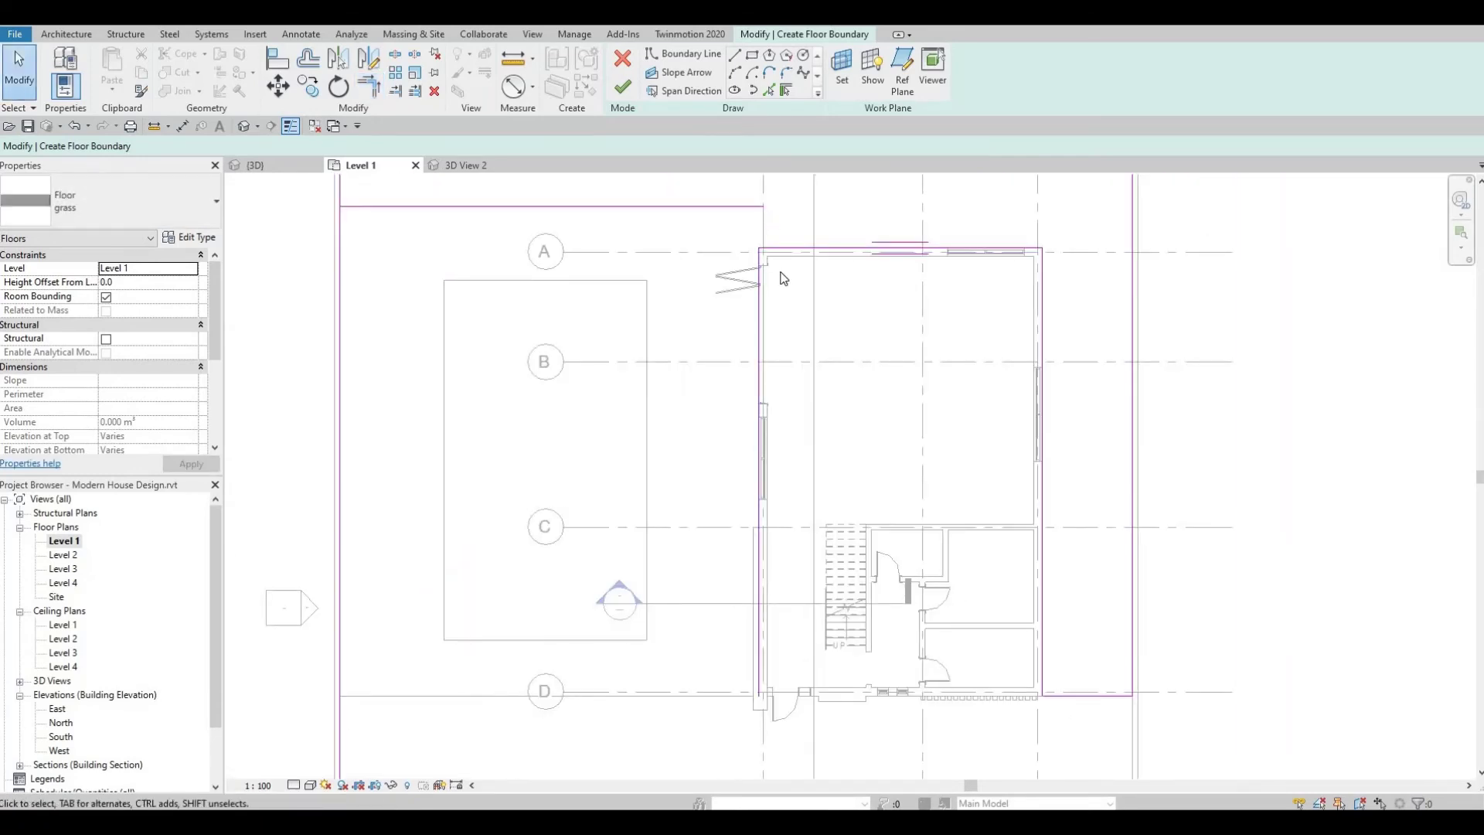
- Trim the boundary line along the pool-side floor's rear edge to a corner with the house's grid 1 side line
scroll(783, 278, "up", 1)
key("t")
key("r")
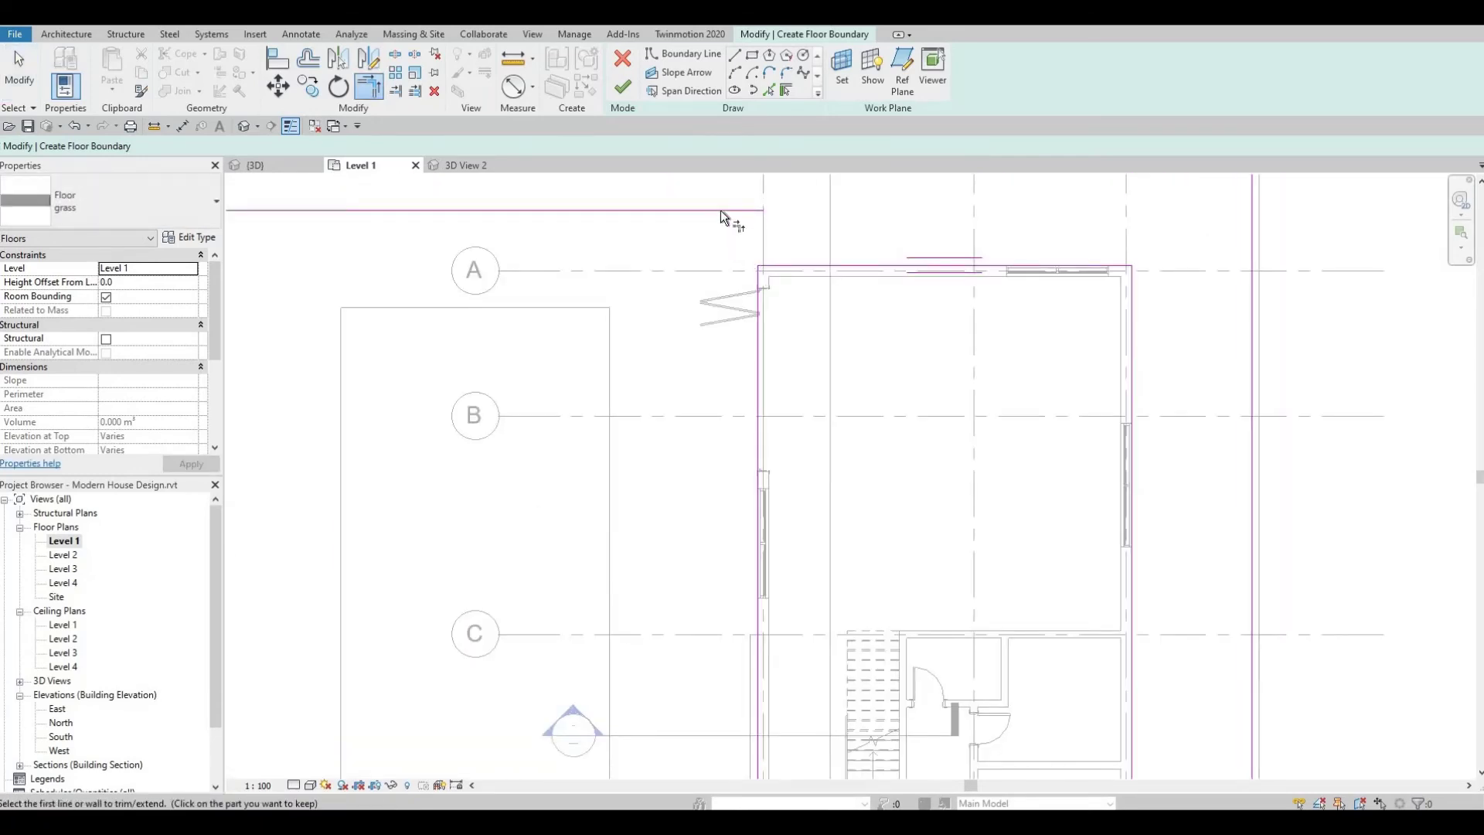
left_click(720, 209)
left_click(763, 326)
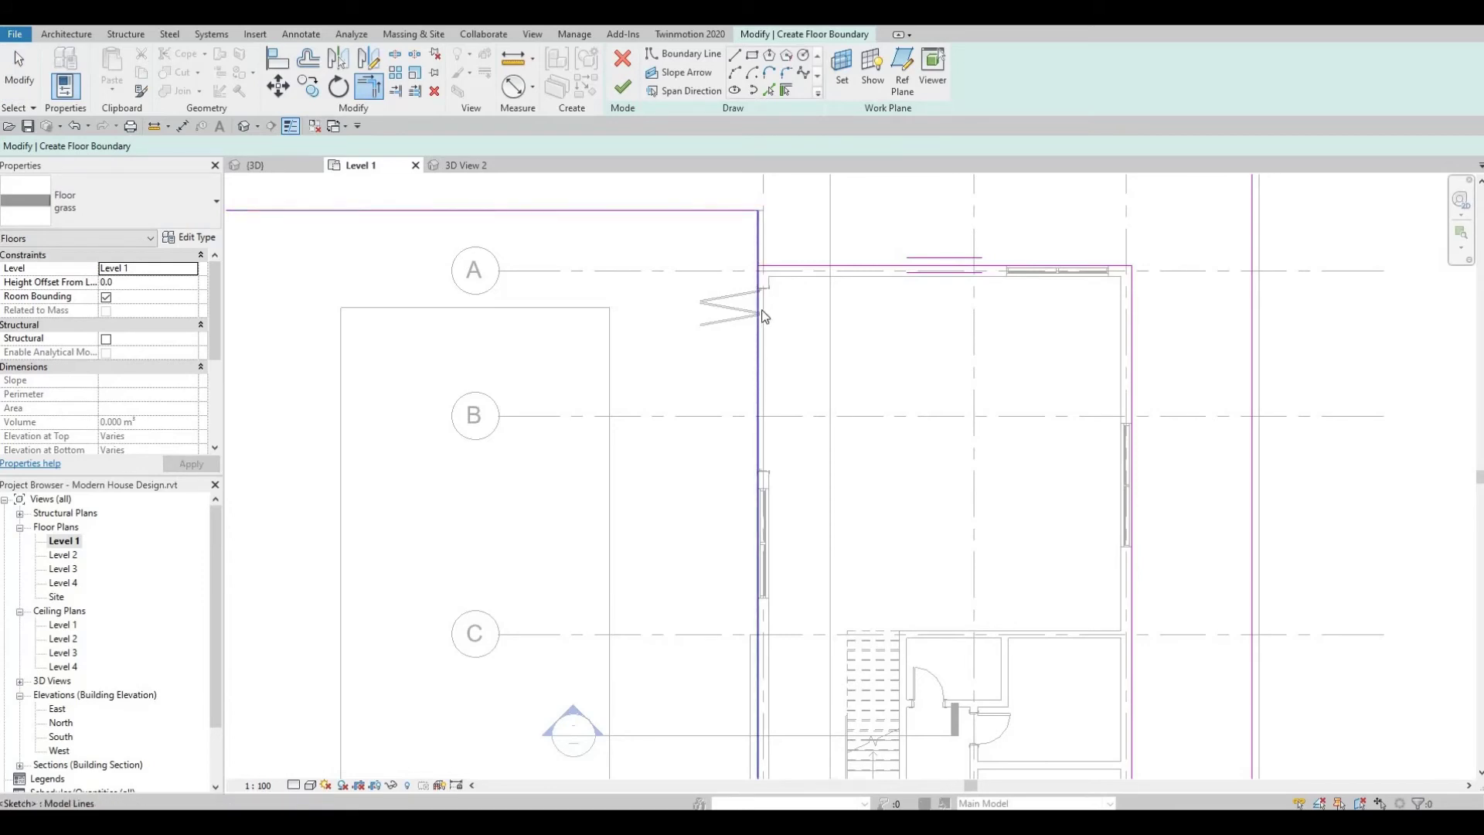
key("Escape")
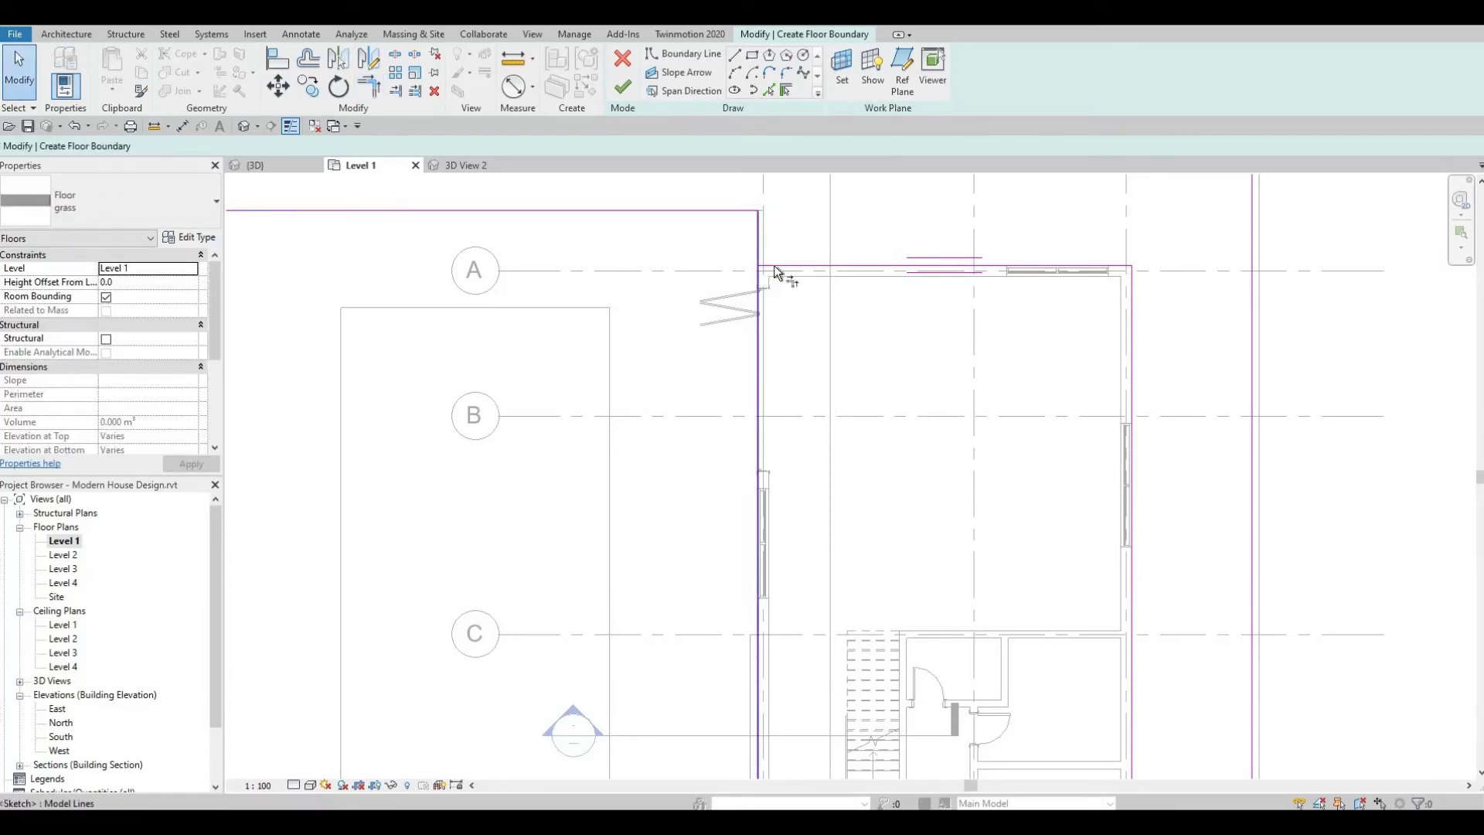
- Trim the house's grid 1 side line to a corner with its rear boundary line, keeping the part behind the house
key("t")
key("r")
left_click(756, 246)
left_click(806, 266)
key("Escape")
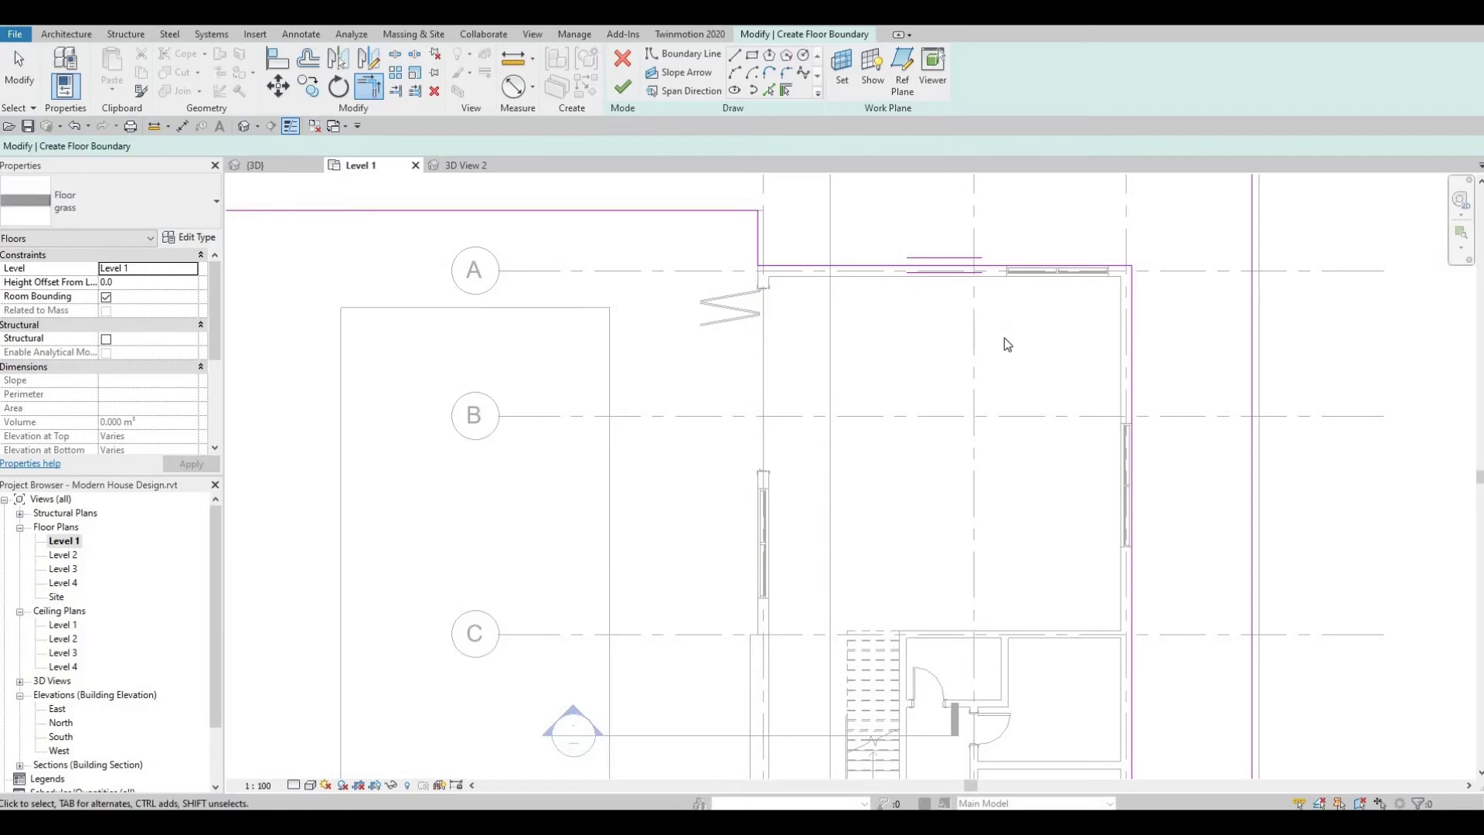
- Trim the pool-side fence line to the pool-side floor's rear edge line and finish the grass floor's boundary
scroll(1004, 337, "down", 3)
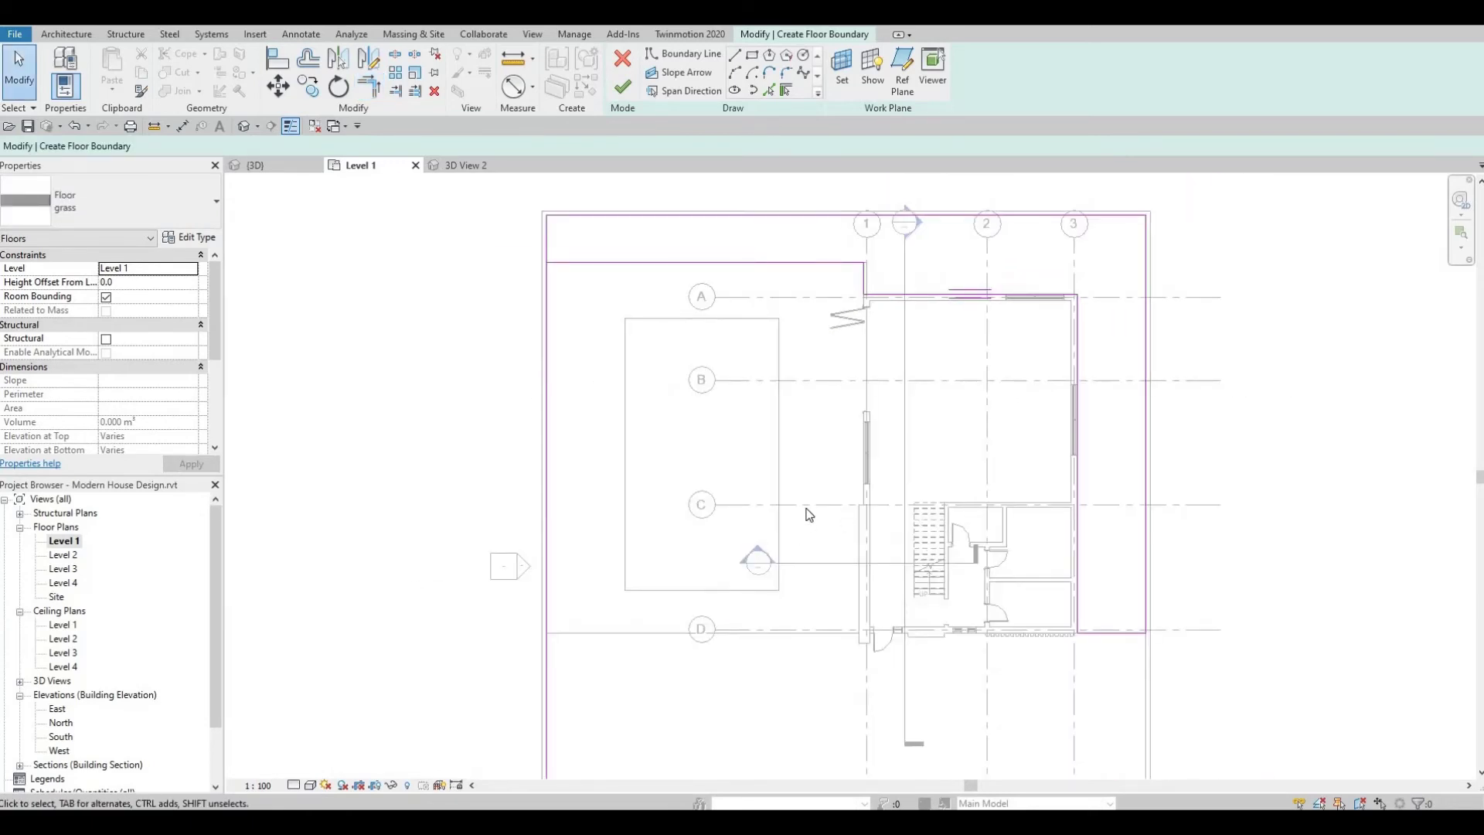
key("t")
key("r")
left_click(560, 263)
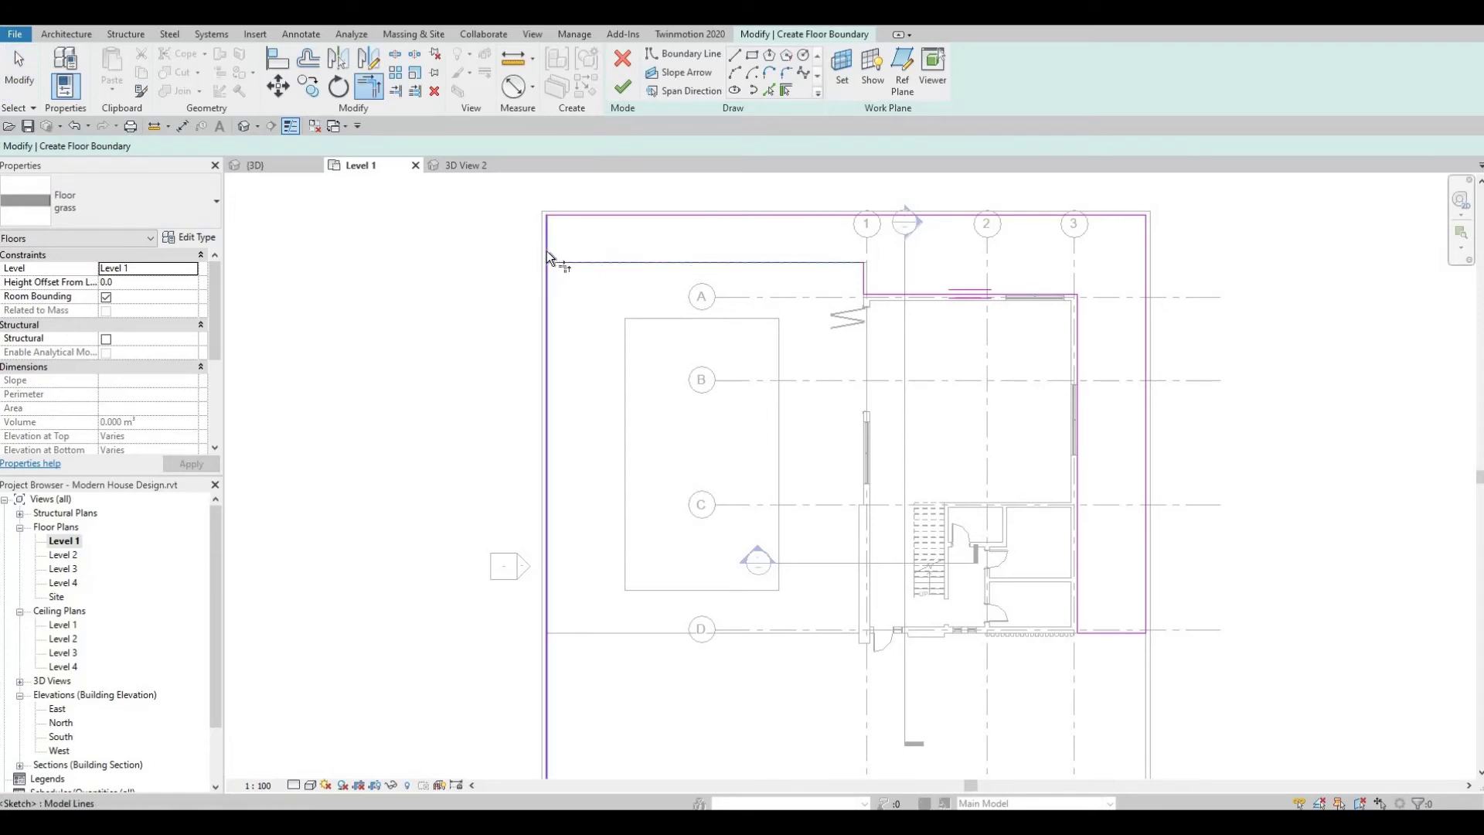
left_click(548, 252)
key("Escape")
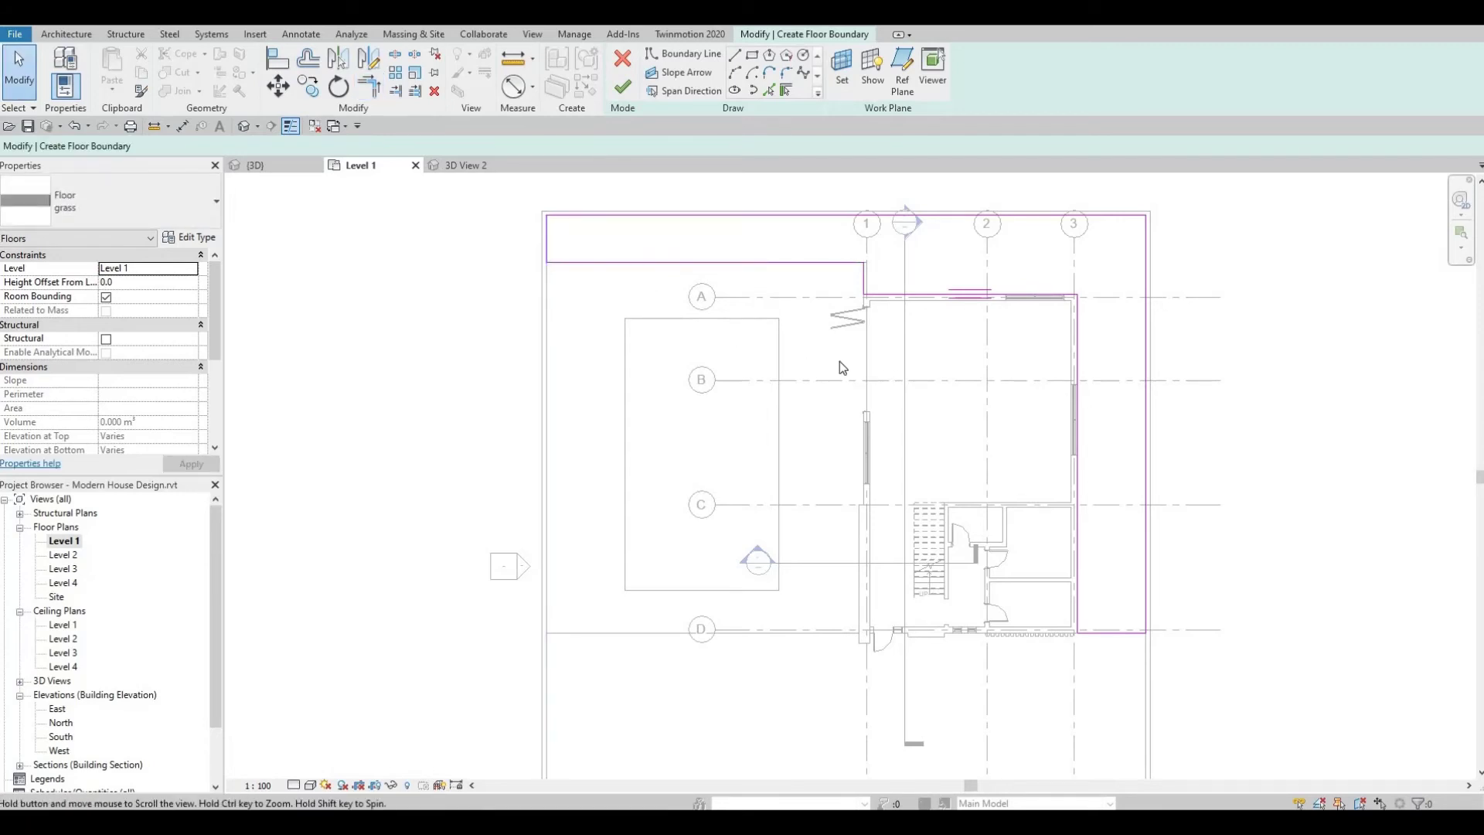
middle_click_drag(839, 360, 824, 358)
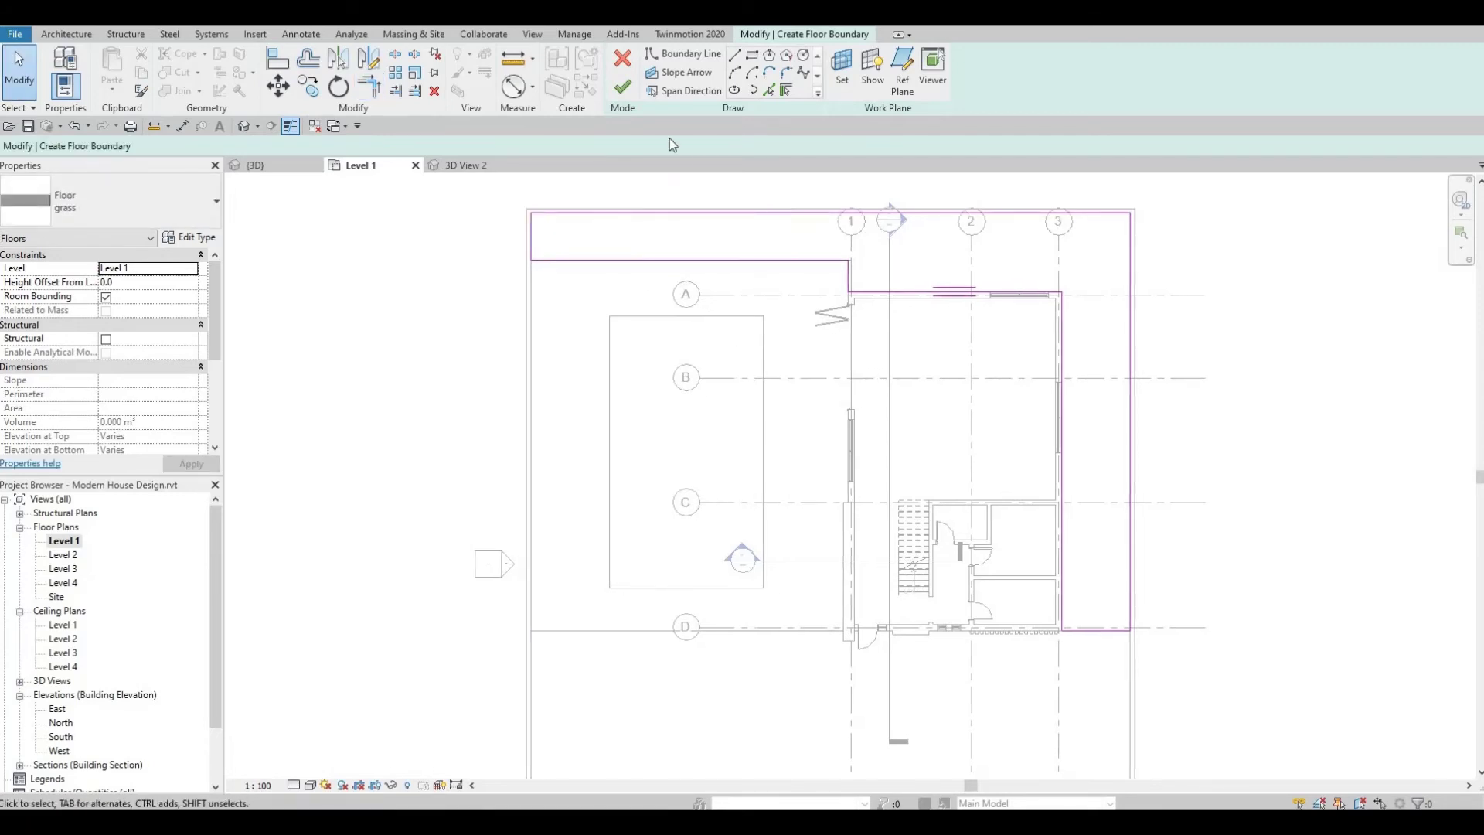
left_click(624, 89)
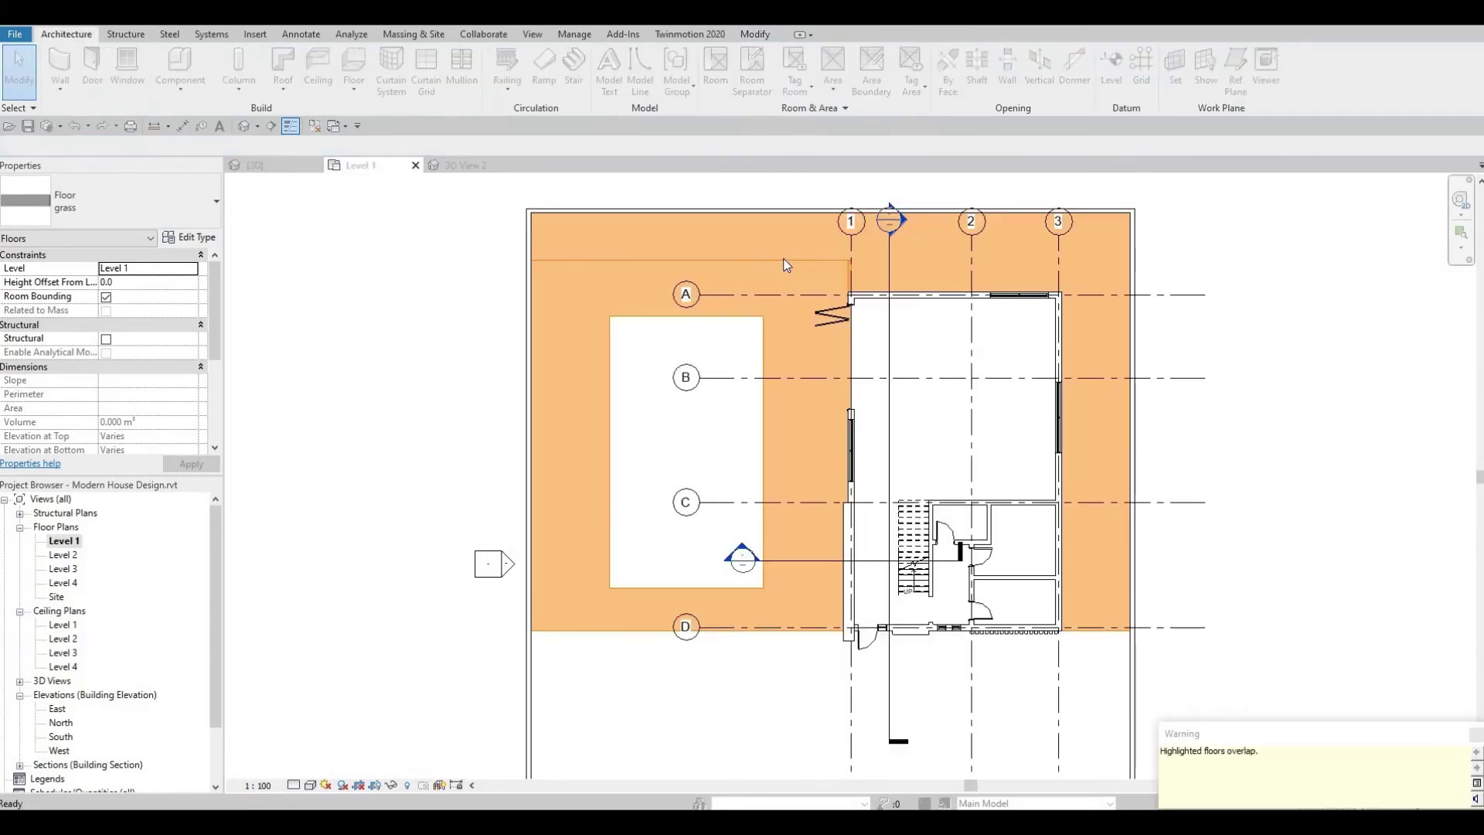
- Select the new grass floor and examine its extent around the house and beside the pool-side floor
left_click(705, 377)
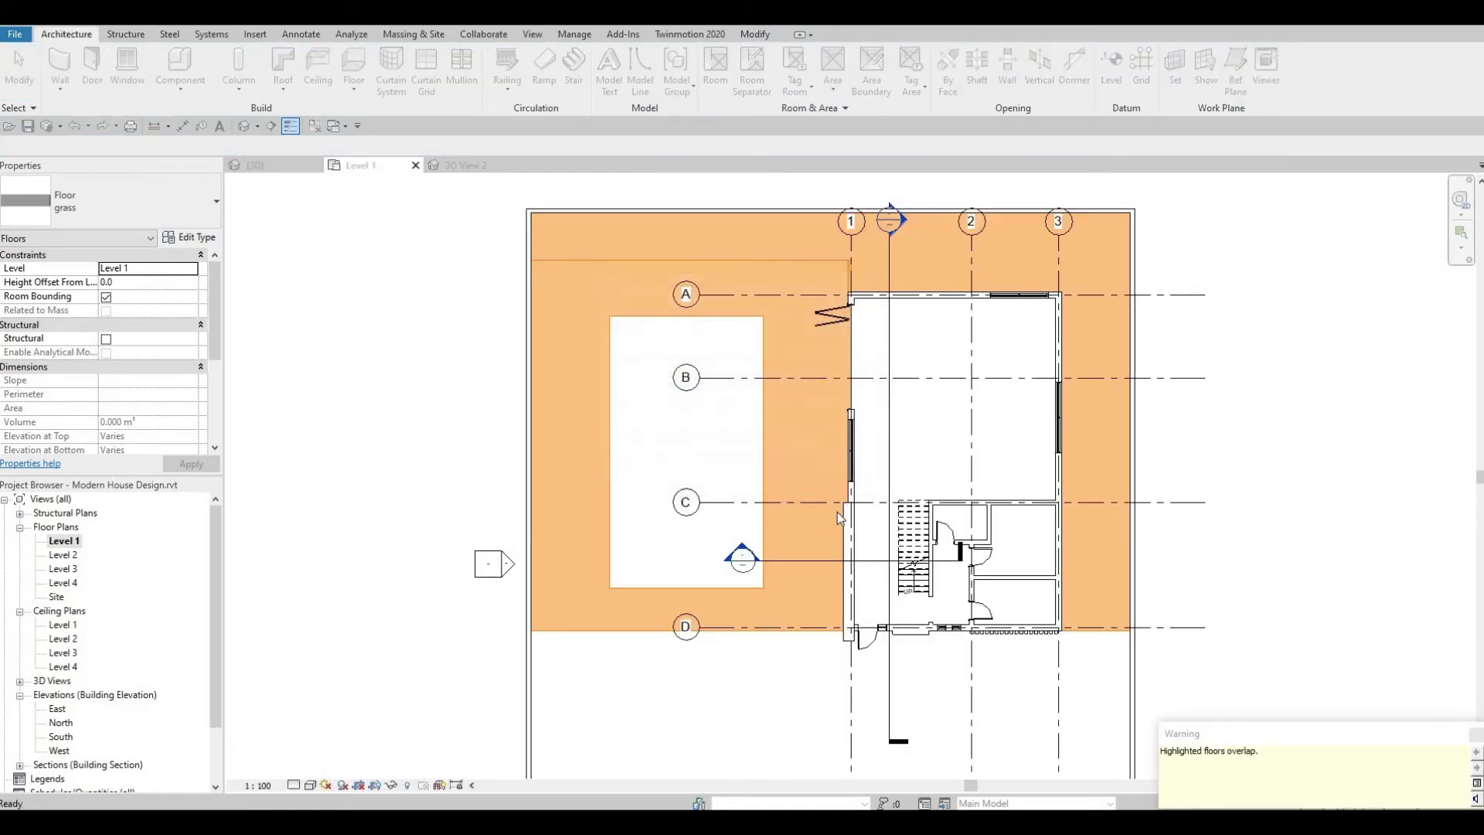
left_click(797, 469)
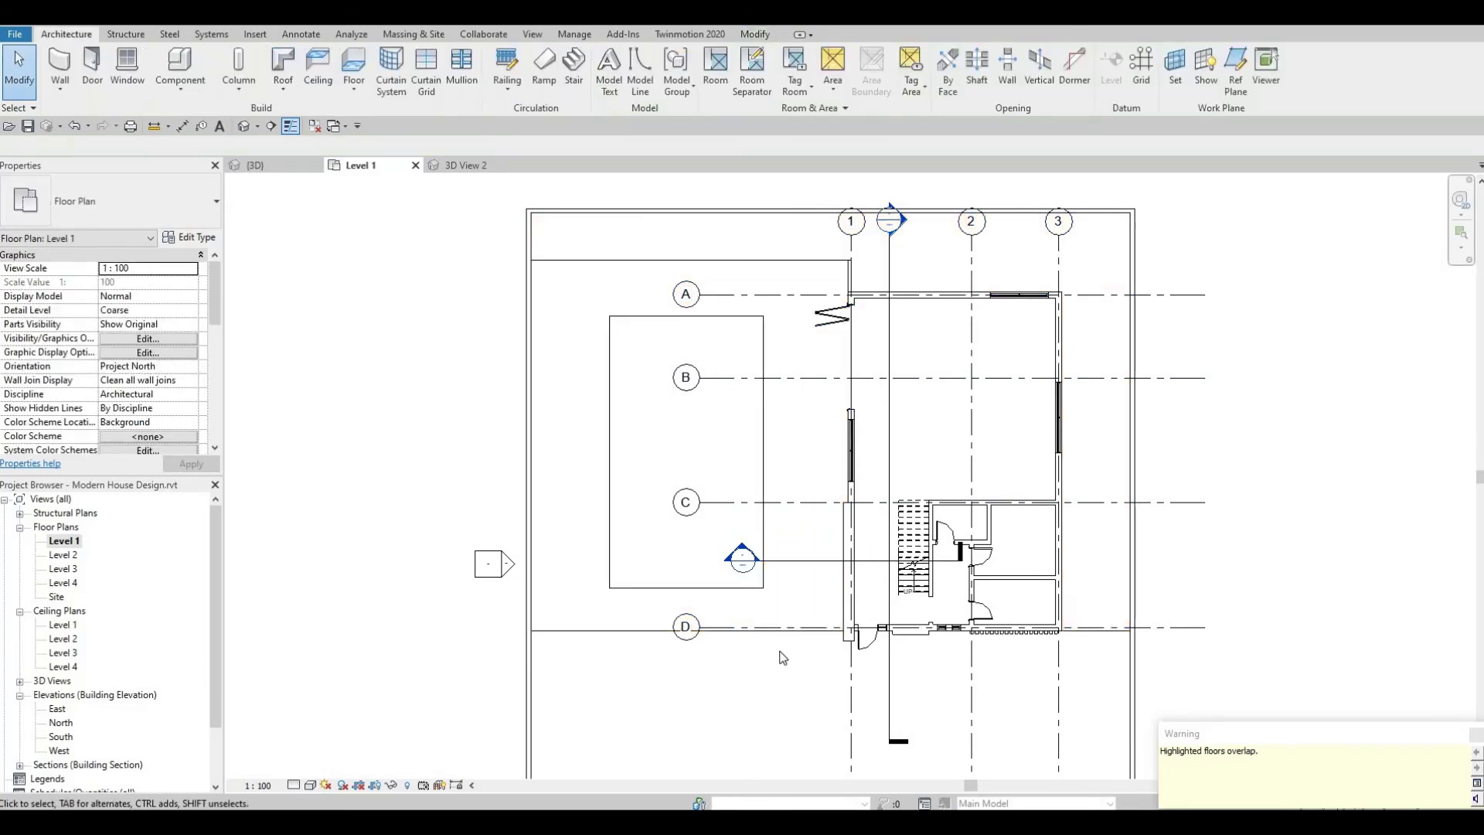
left_click(814, 454)
left_click(1108, 651)
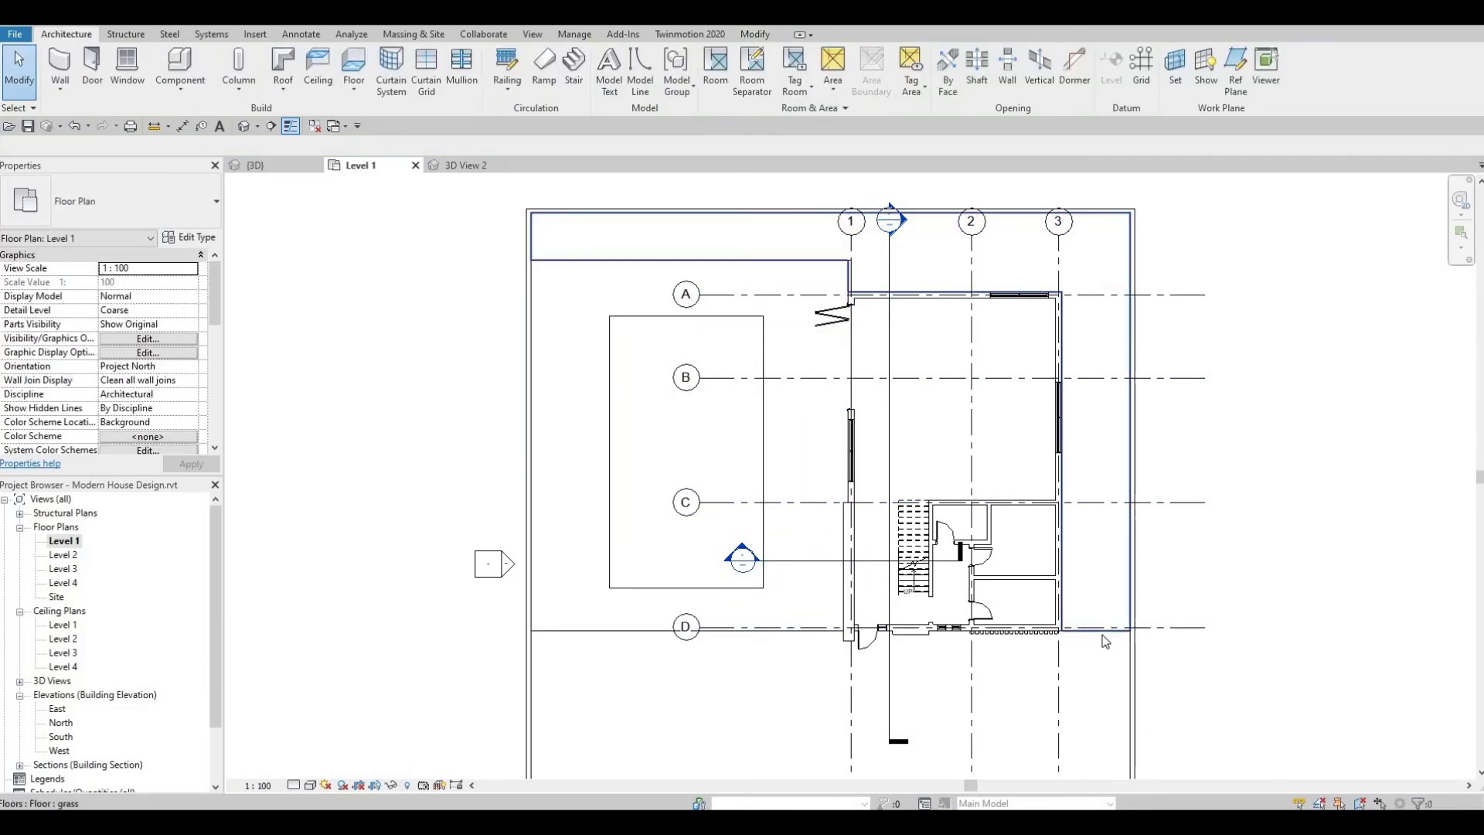
left_click(1105, 642)
scroll(1082, 619, "up", 3)
scroll(1117, 580, "down", 2)
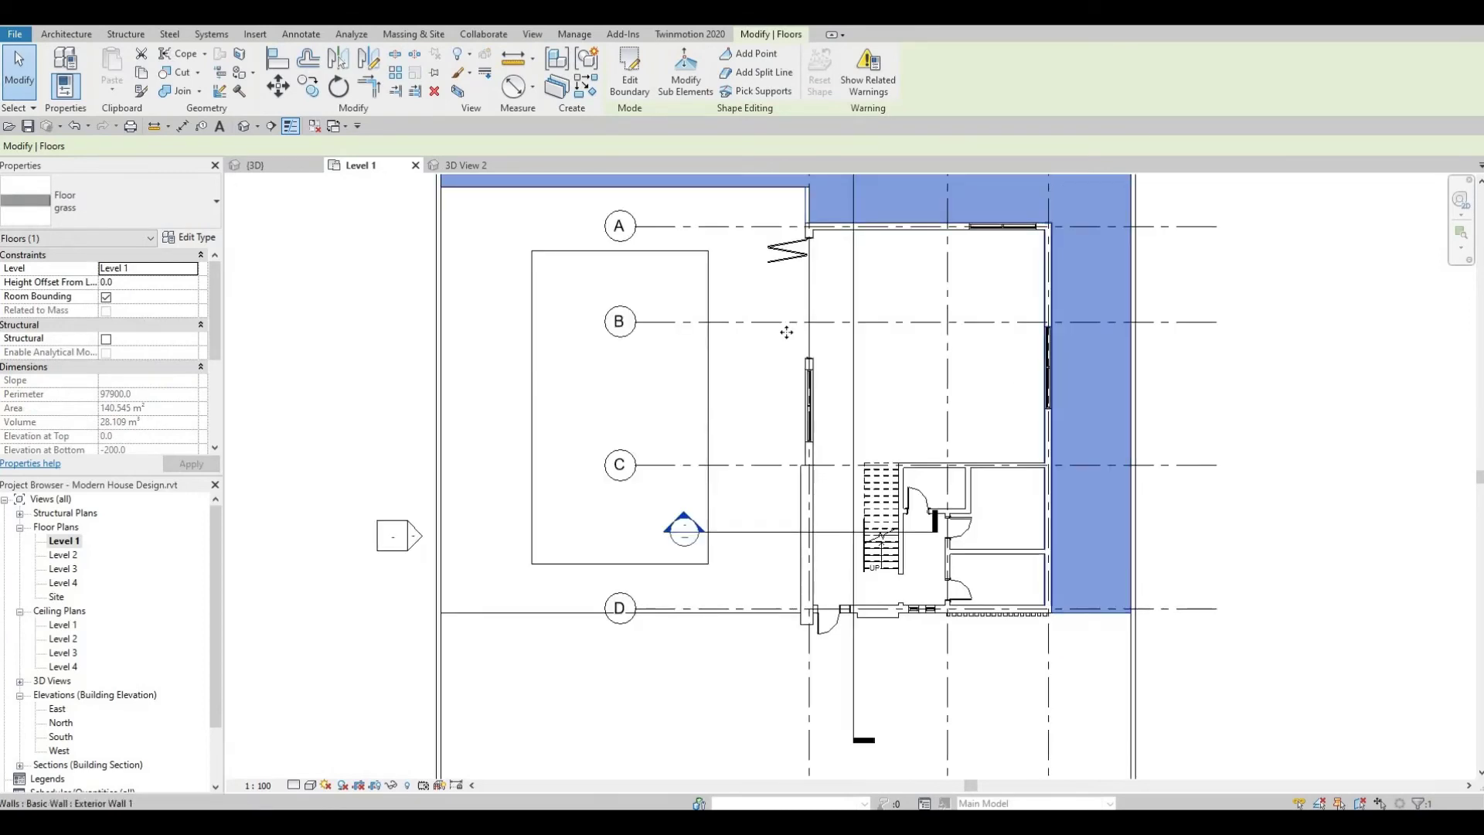
middle_click_drag(786, 333, 783, 534)
- Select the paved floor around the pool and examine its extent relative to the empty area in front of the house
key("Escape")
middle_click_drag(626, 759, 756, 535)
left_click(712, 591)
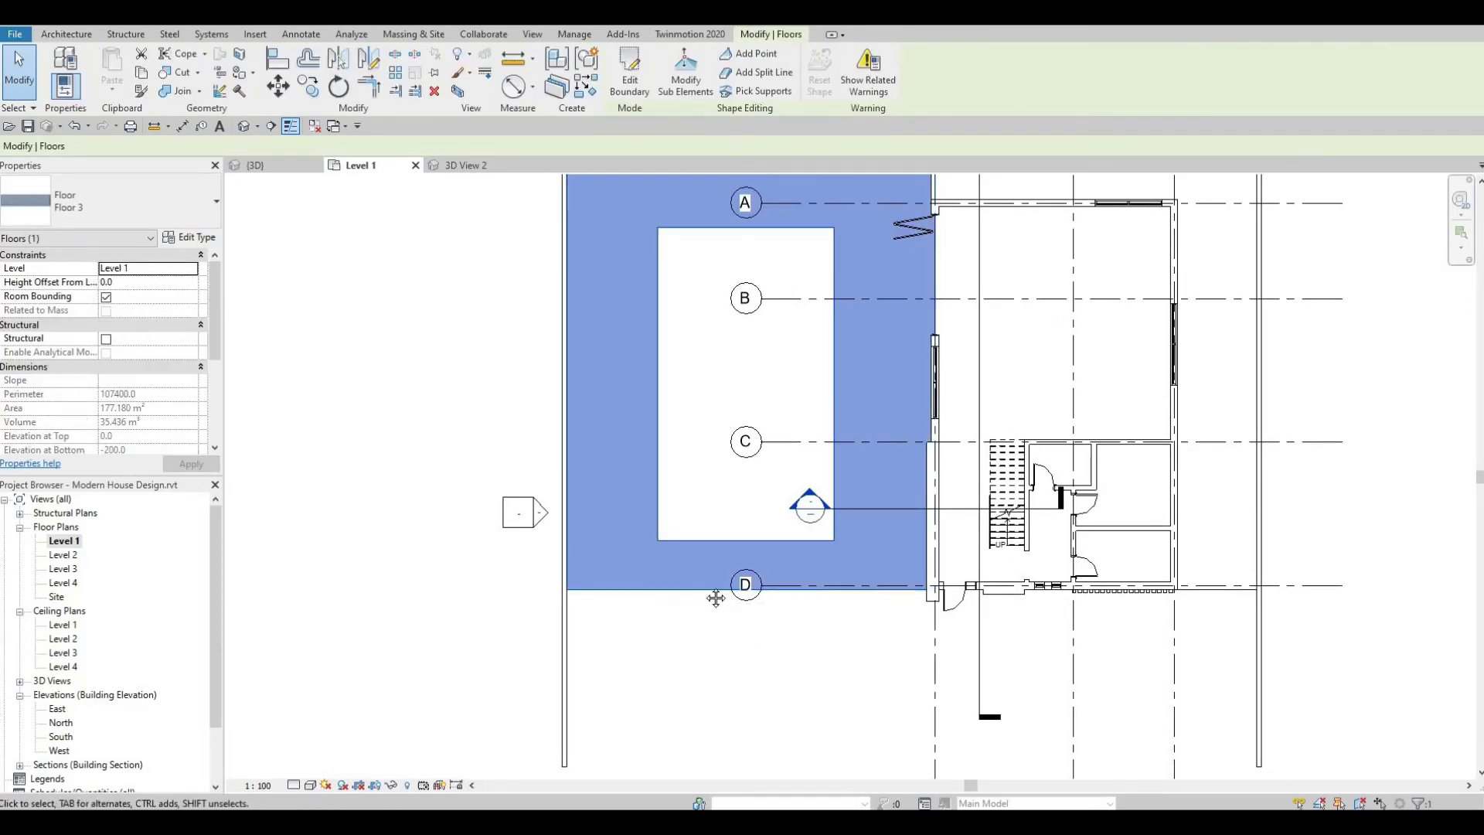
scroll(580, 541, "down", 4)
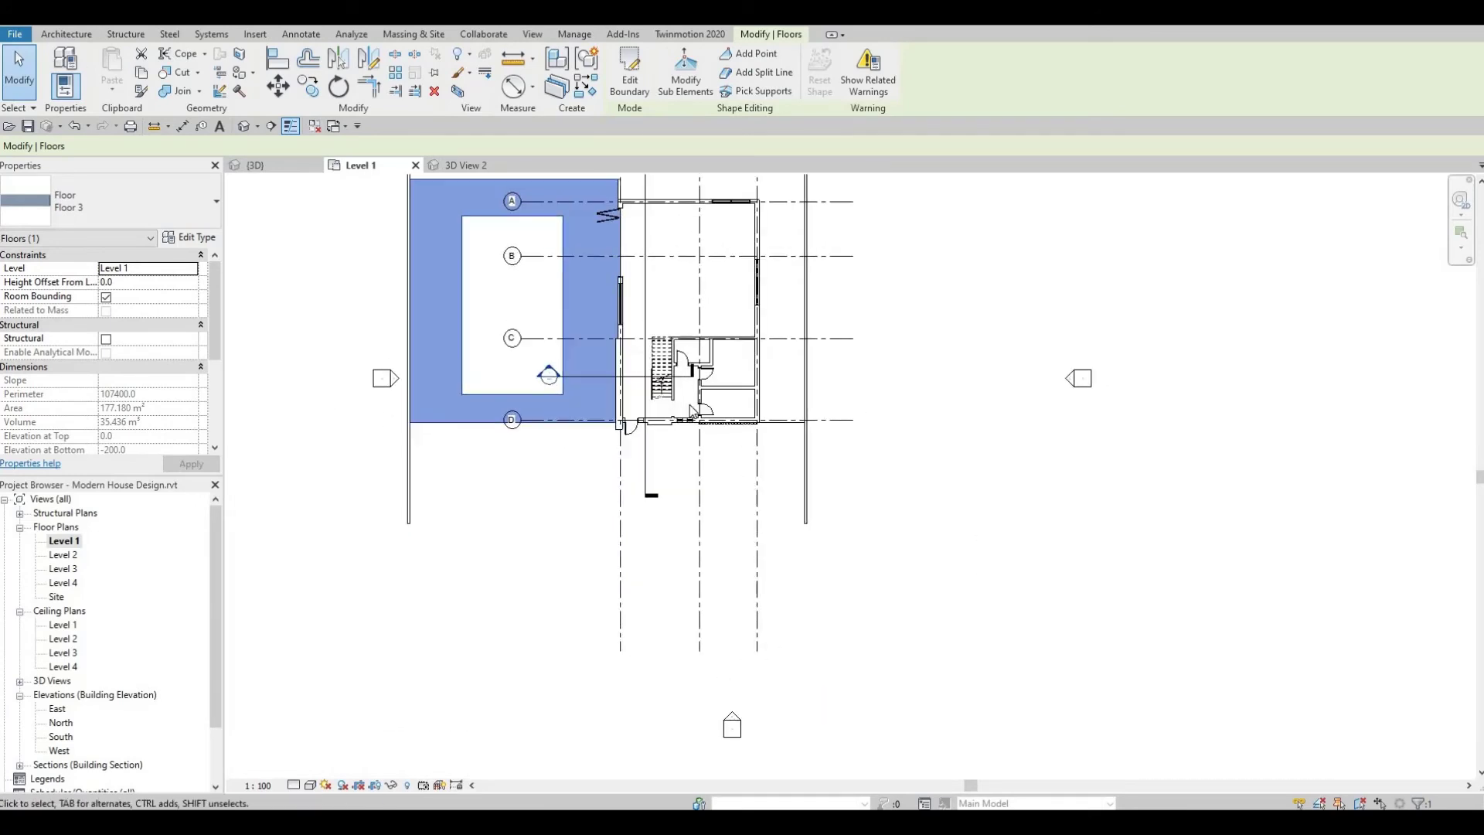
scroll(663, 436, "up", 2)
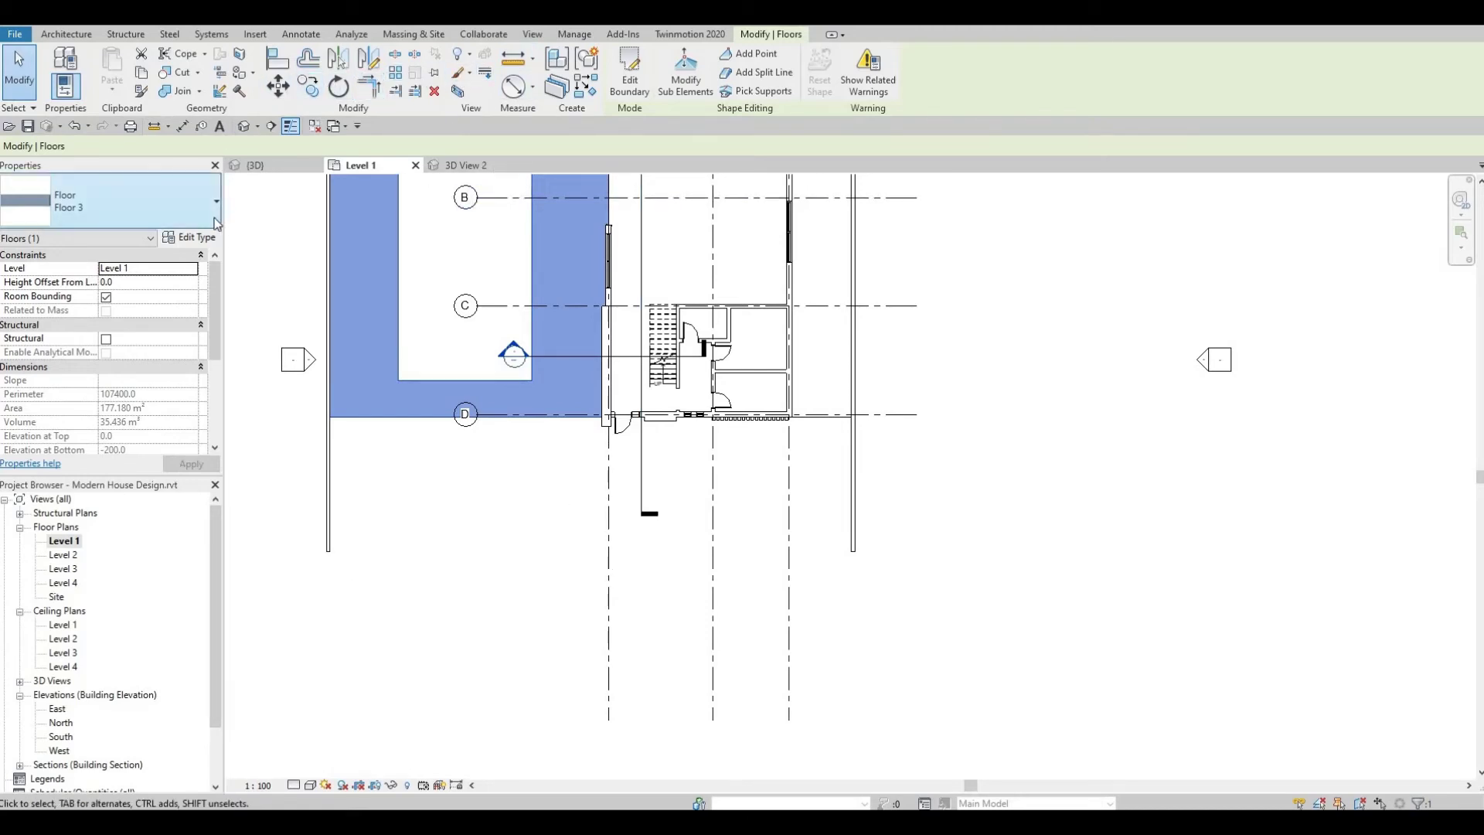
key("Escape")
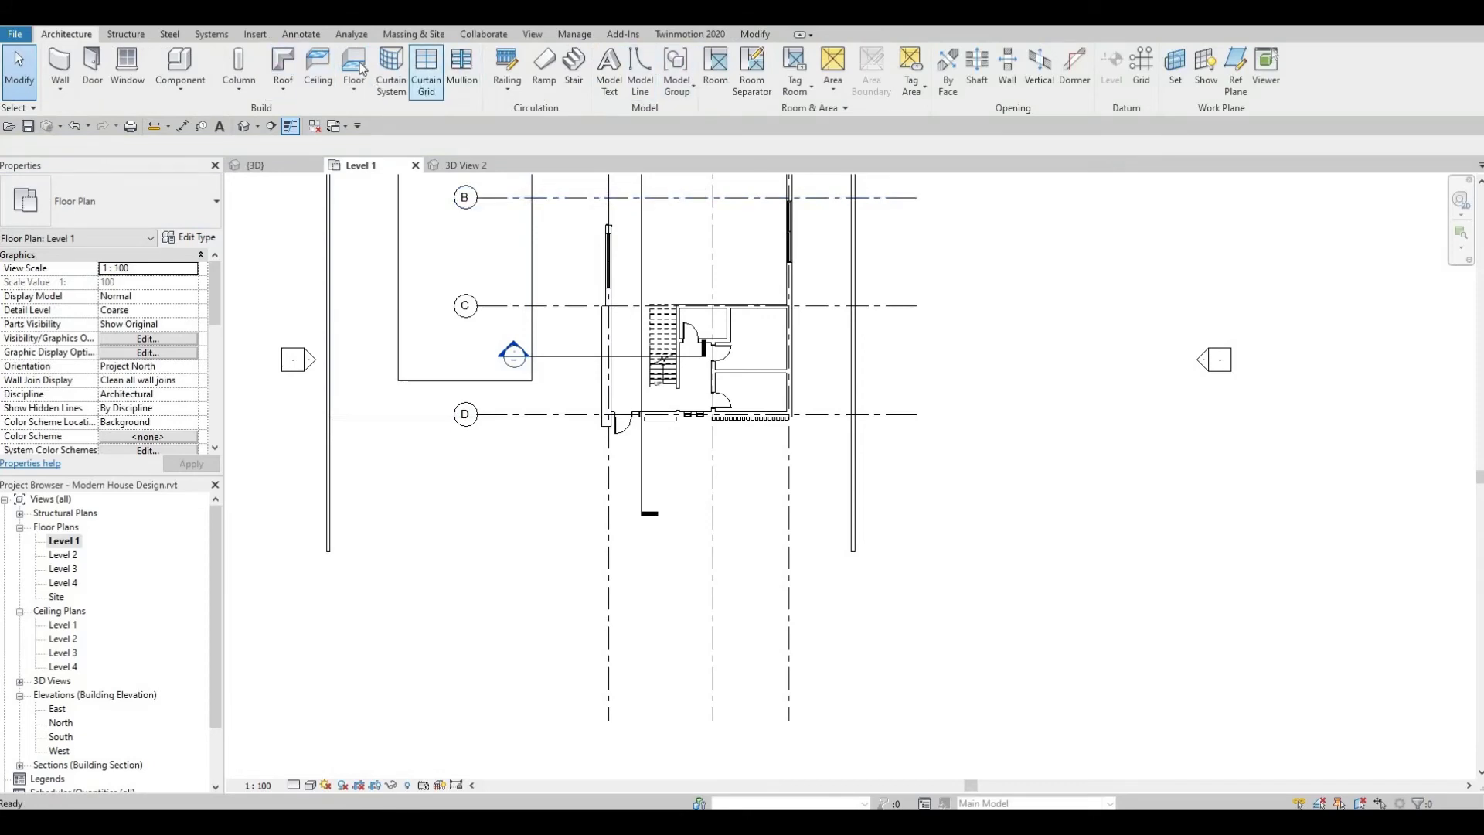
- Start a new floor on Level 1 and duplicate the grass floor type as Floor 5
left_click(353, 63)
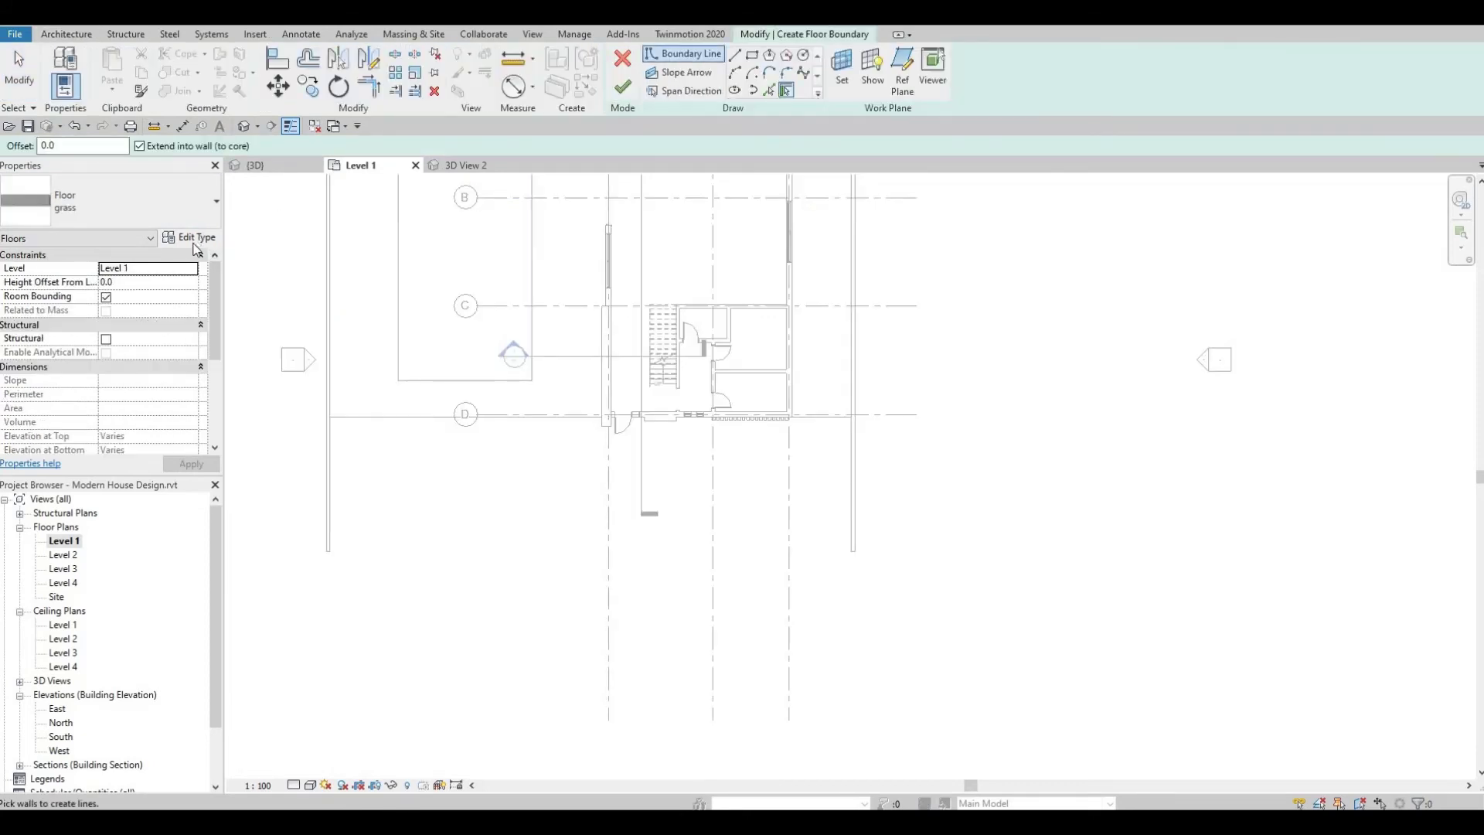
left_click(195, 246)
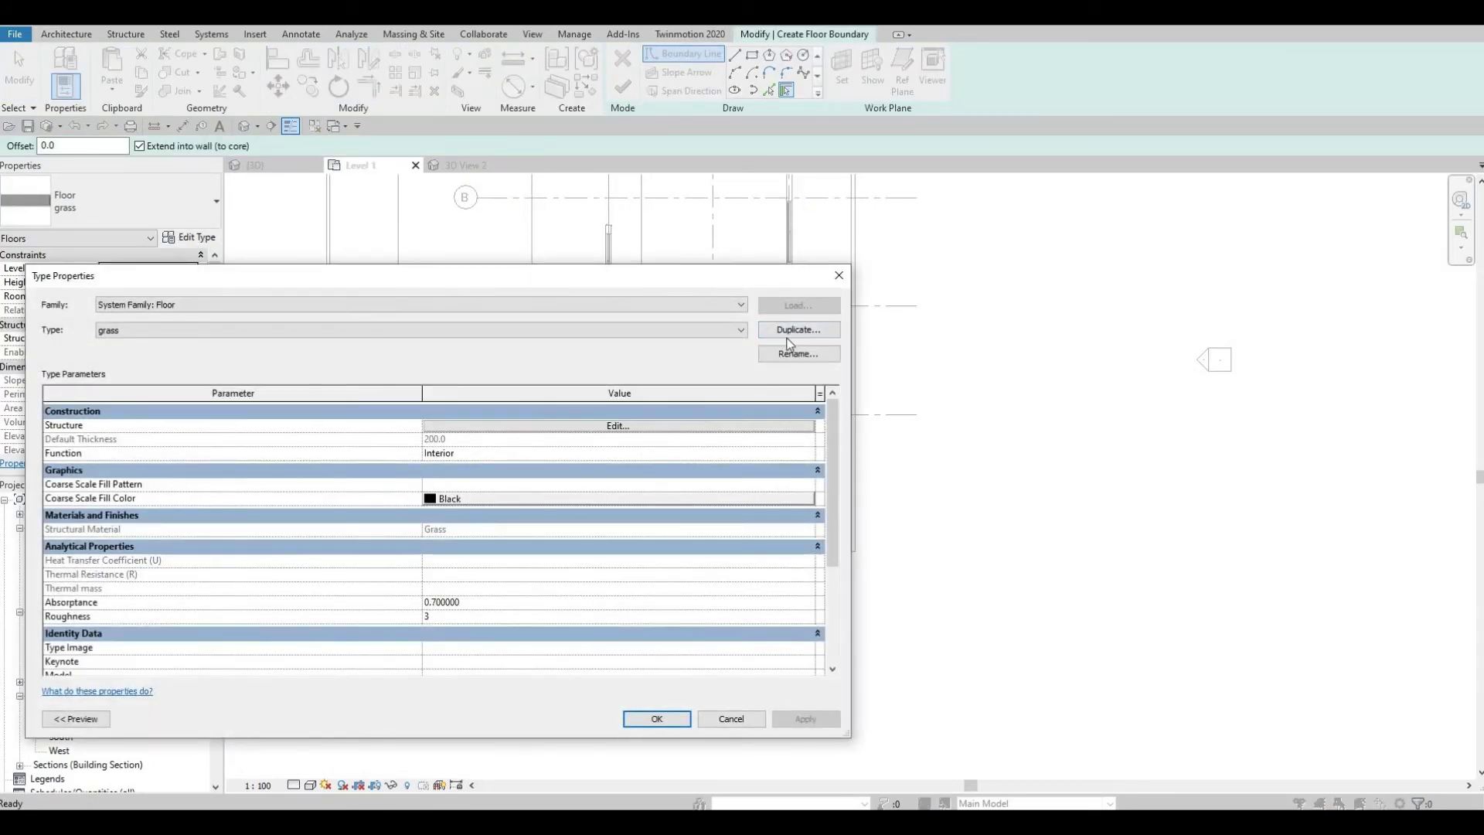
left_click(798, 329)
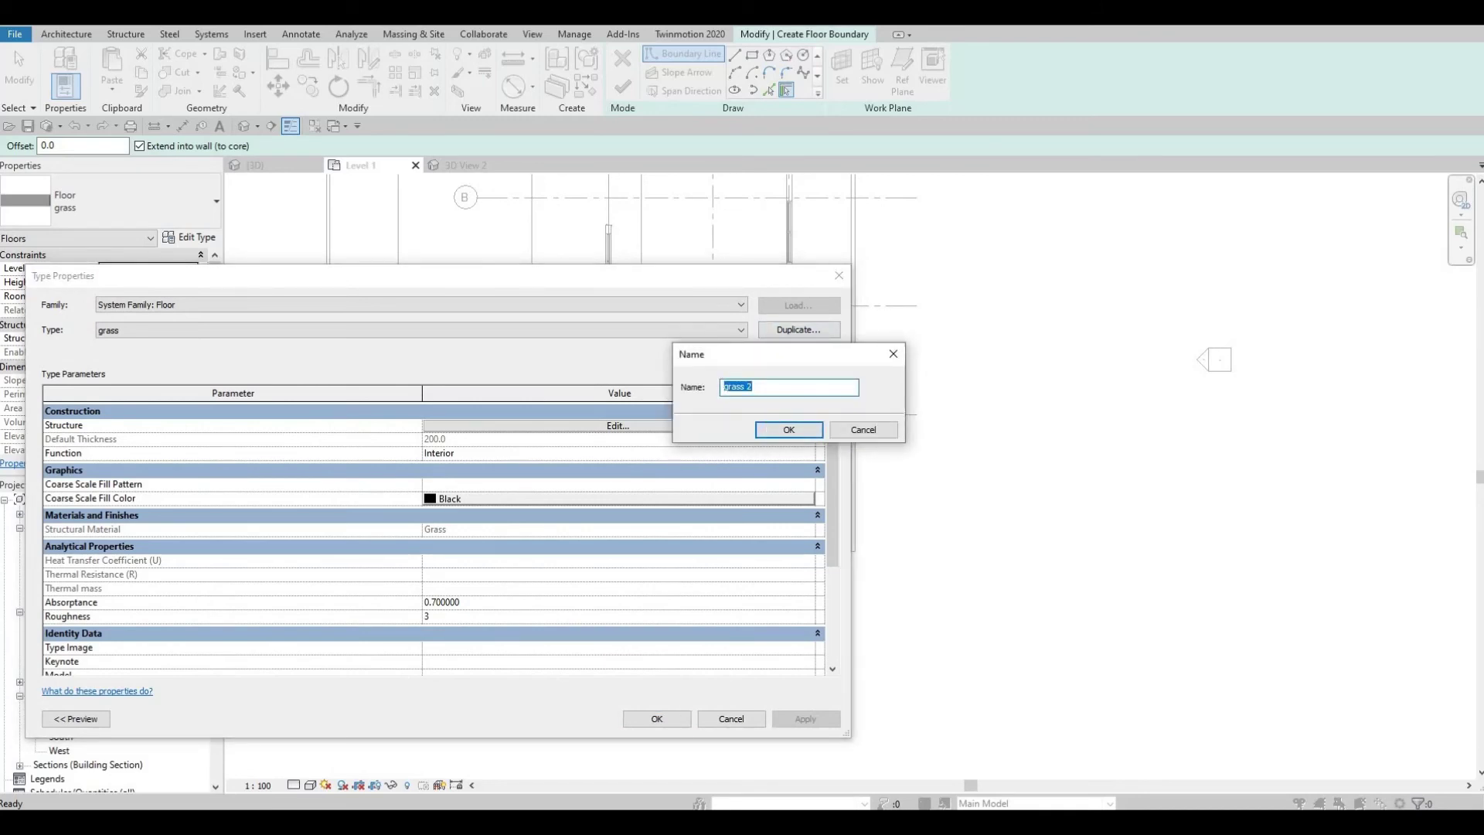
left_click(810, 429)
- Assign the Steel, Carbon material to the structure layer of the Floor 5 type and accept the type changes
left_click(617, 426)
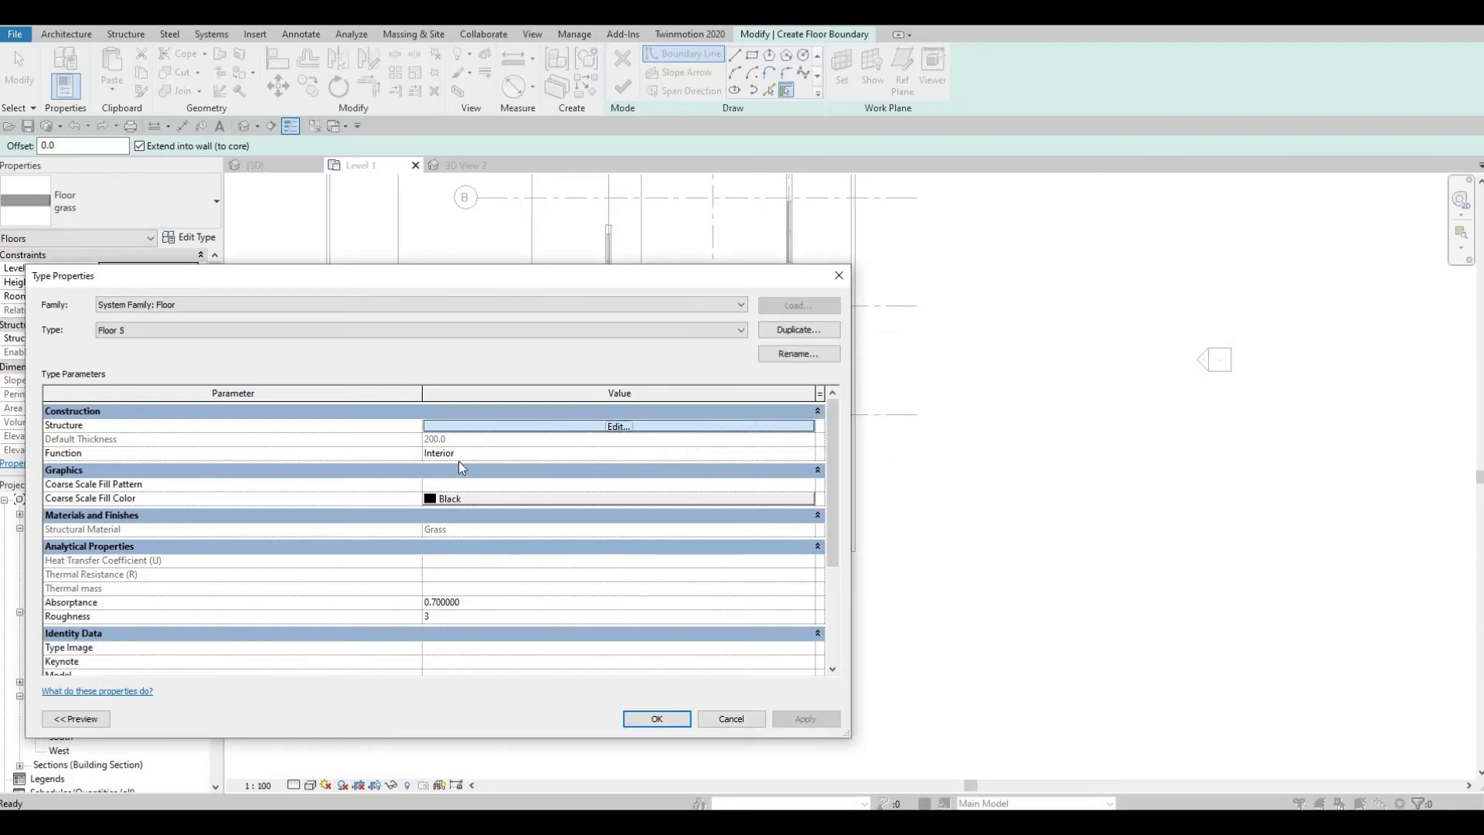
left_click(382, 425)
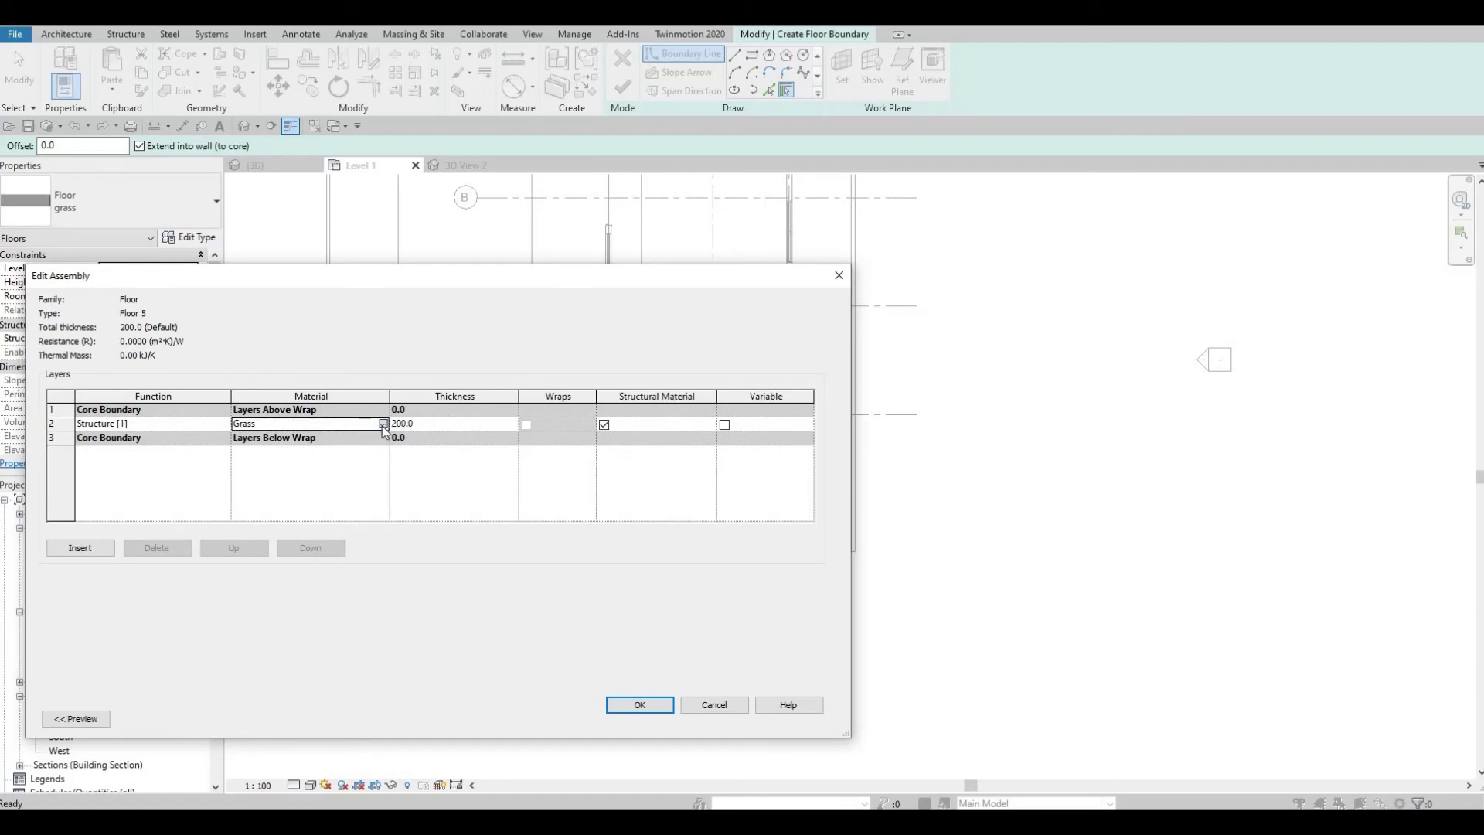
left_click(382, 423)
scroll(489, 409, "down", 5)
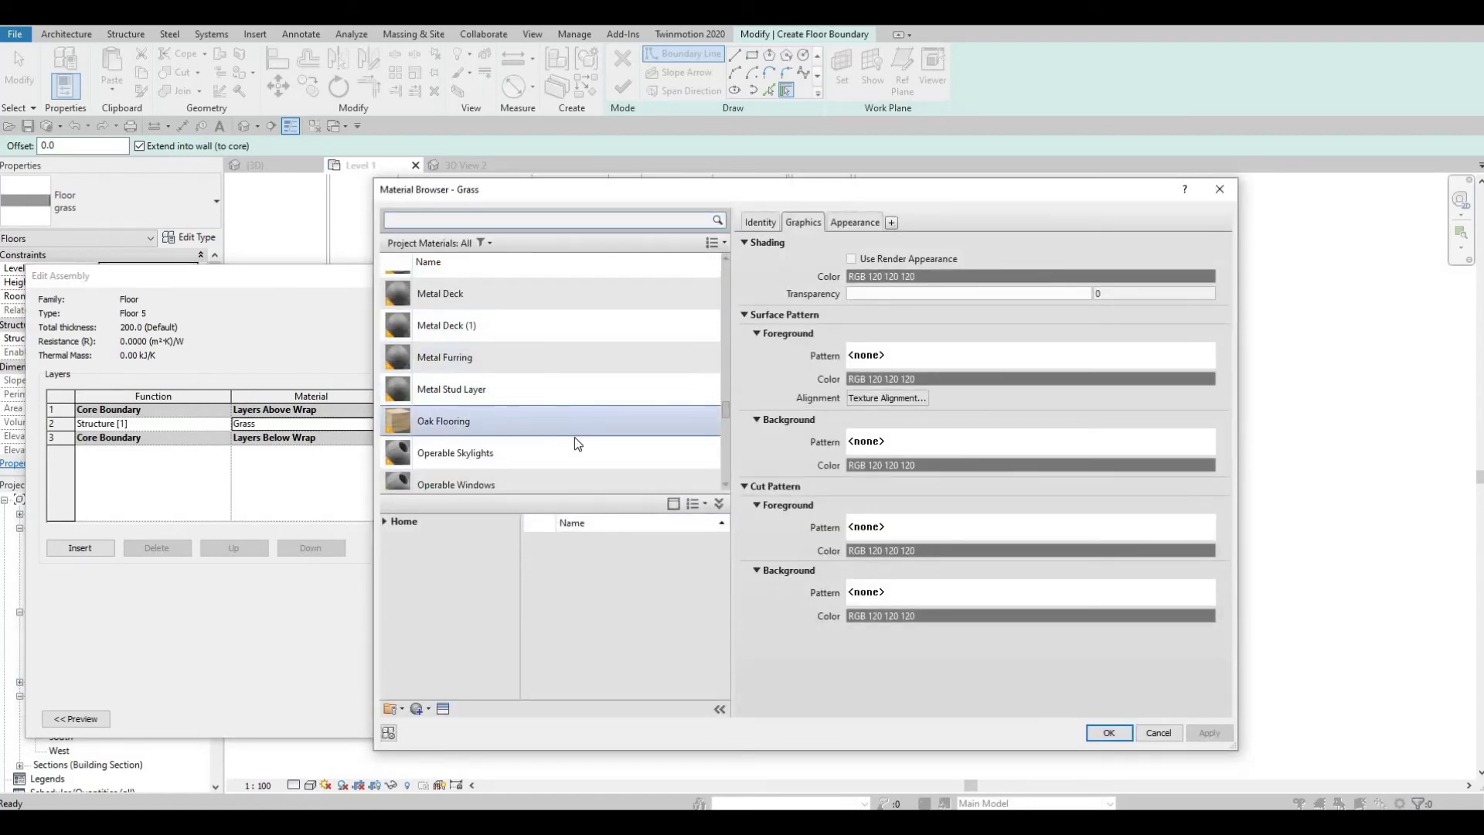
scroll(574, 437, "down", 2)
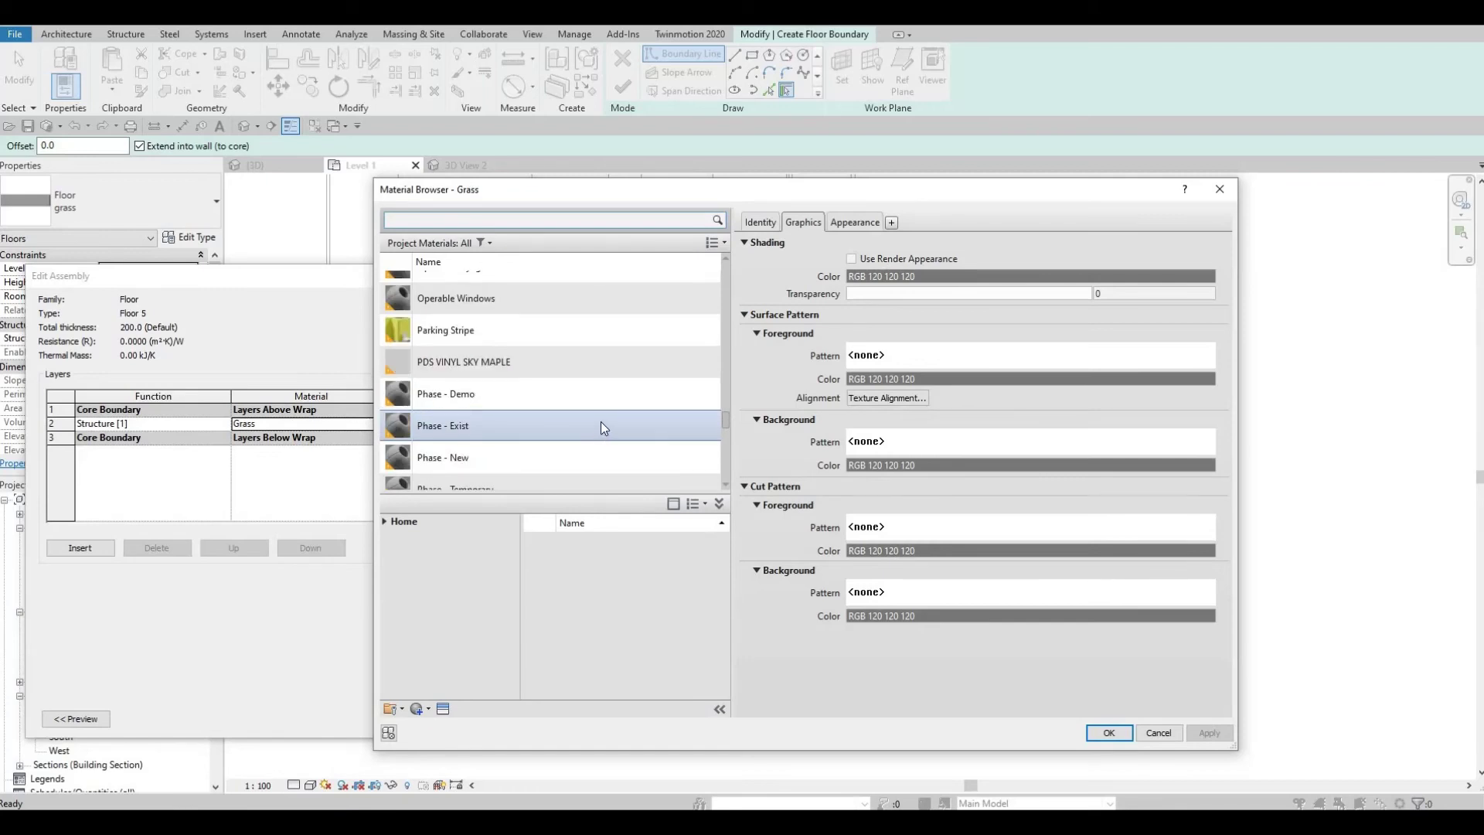
scroll(602, 428, "down", 2)
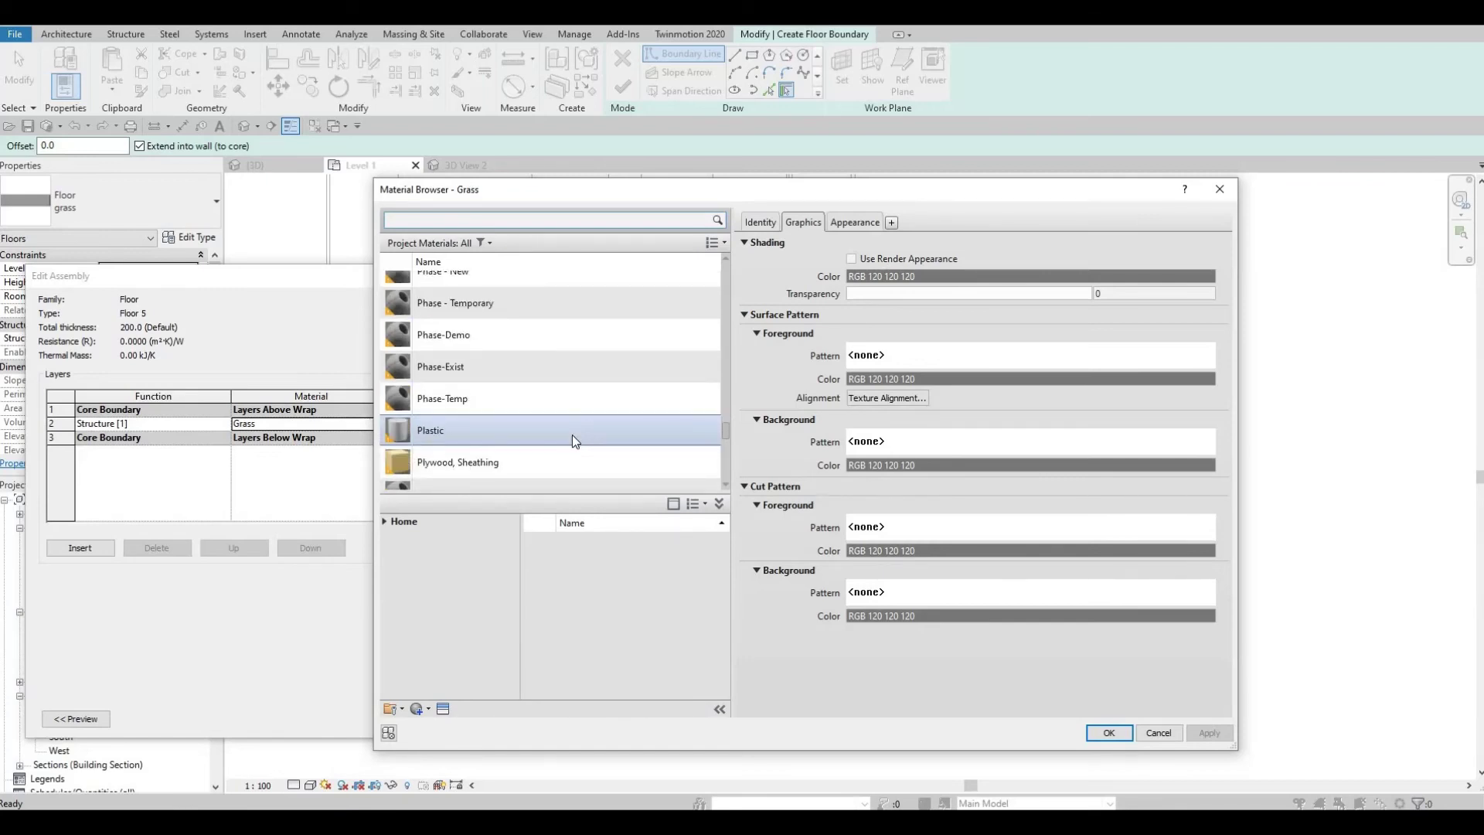
scroll(545, 411, "down", 2)
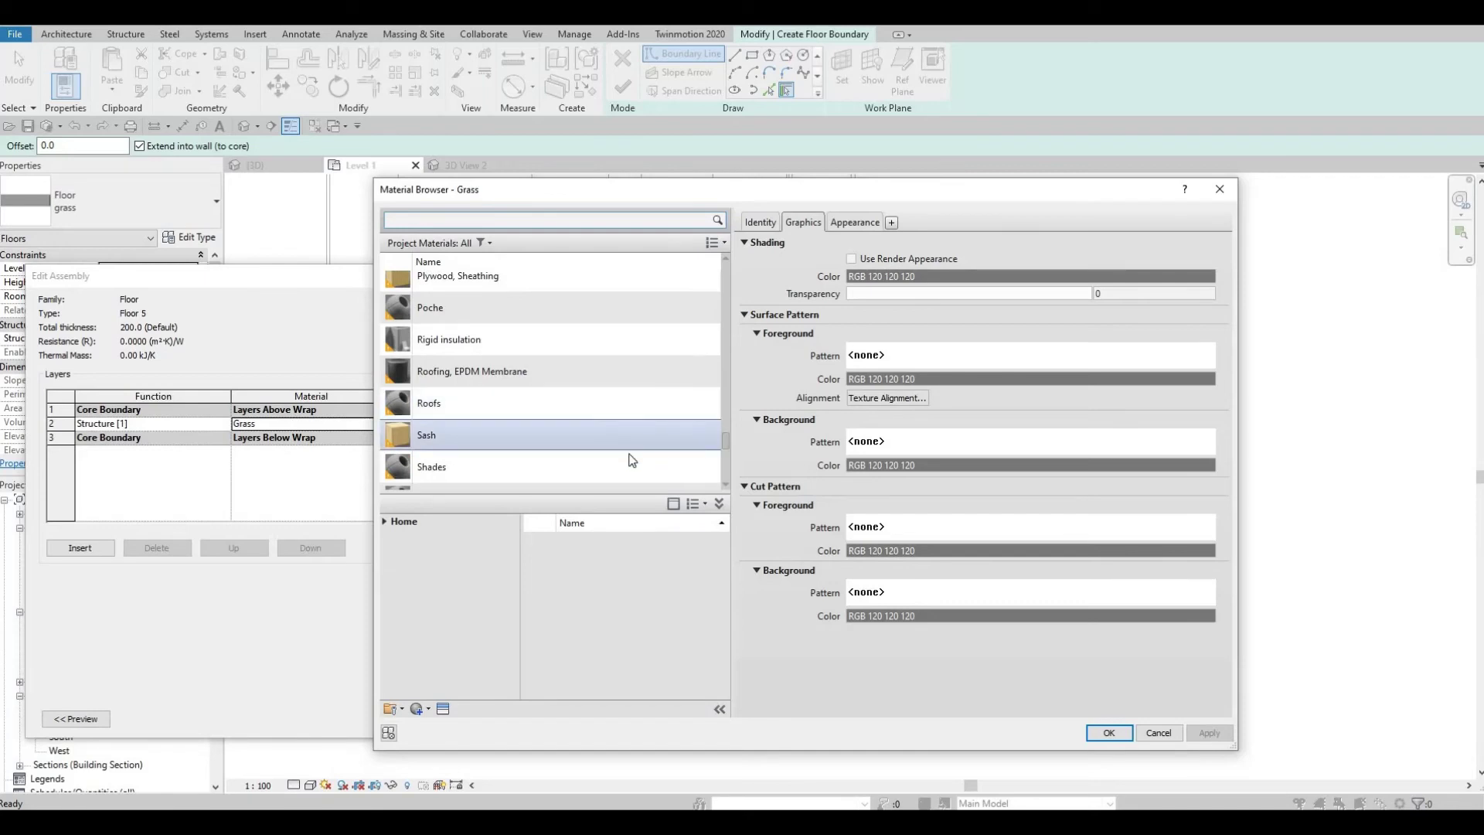
scroll(626, 447, "down", 3)
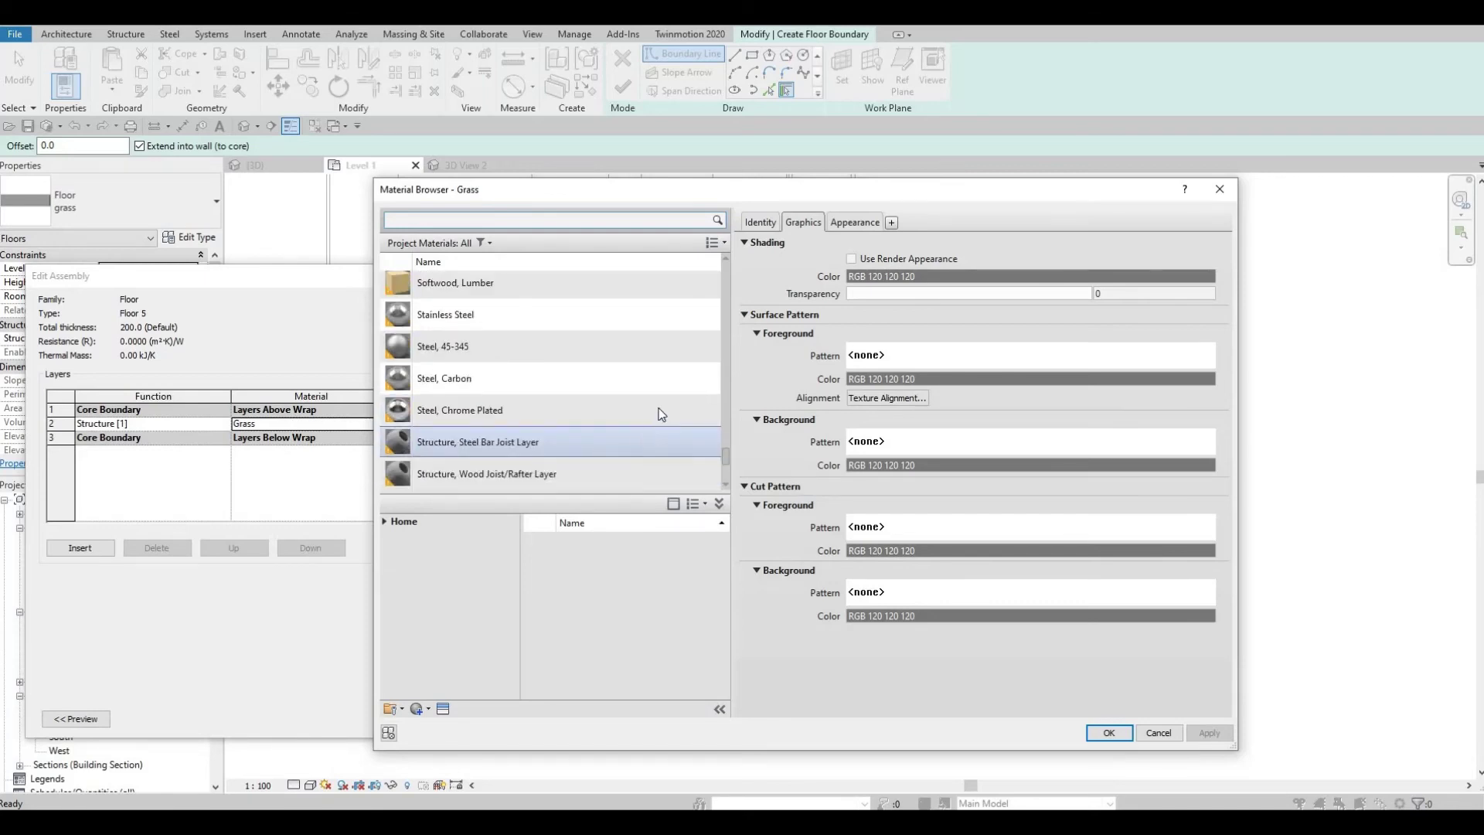
left_click(708, 378)
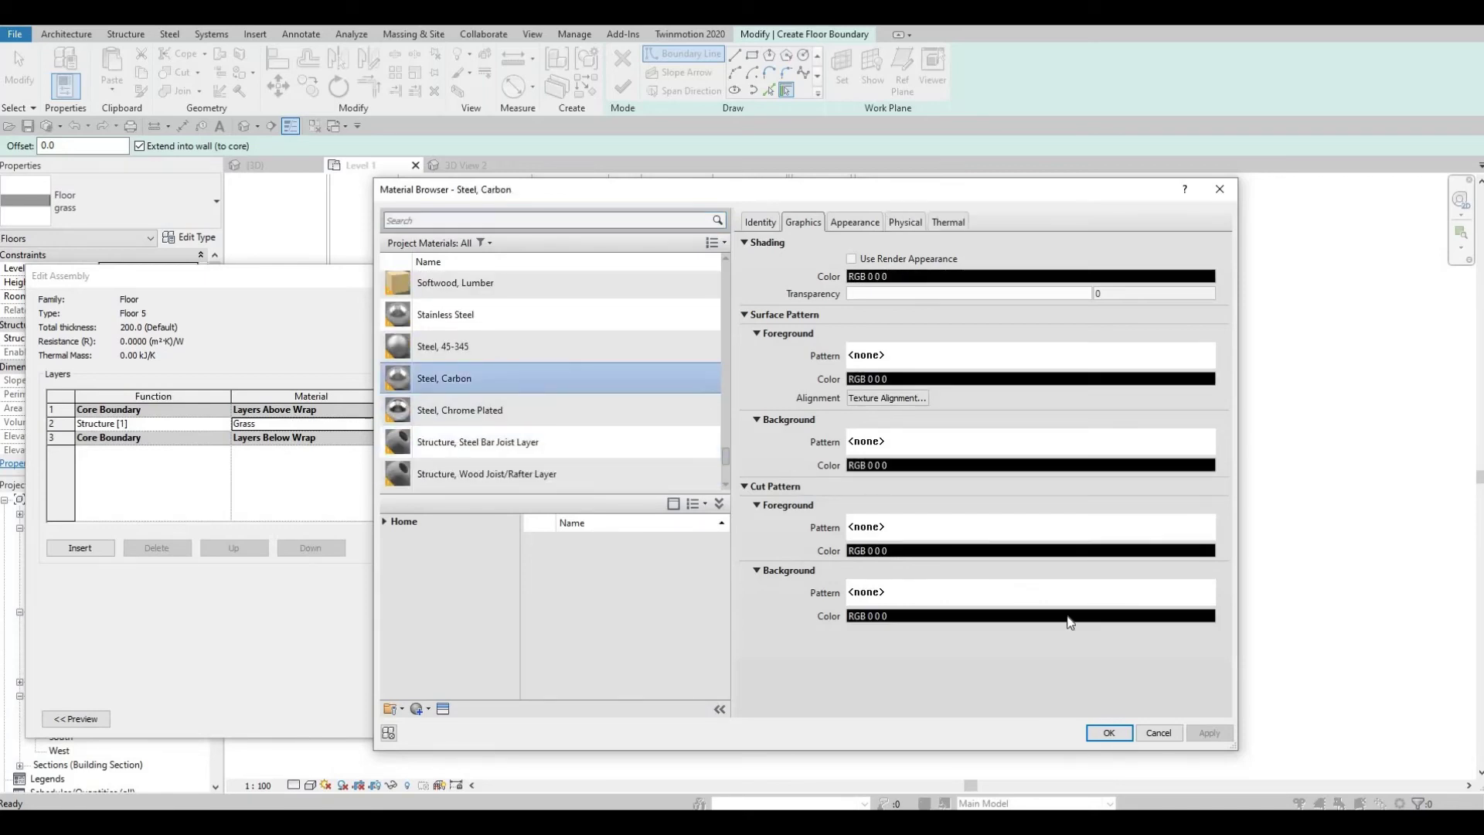
left_click(1108, 731)
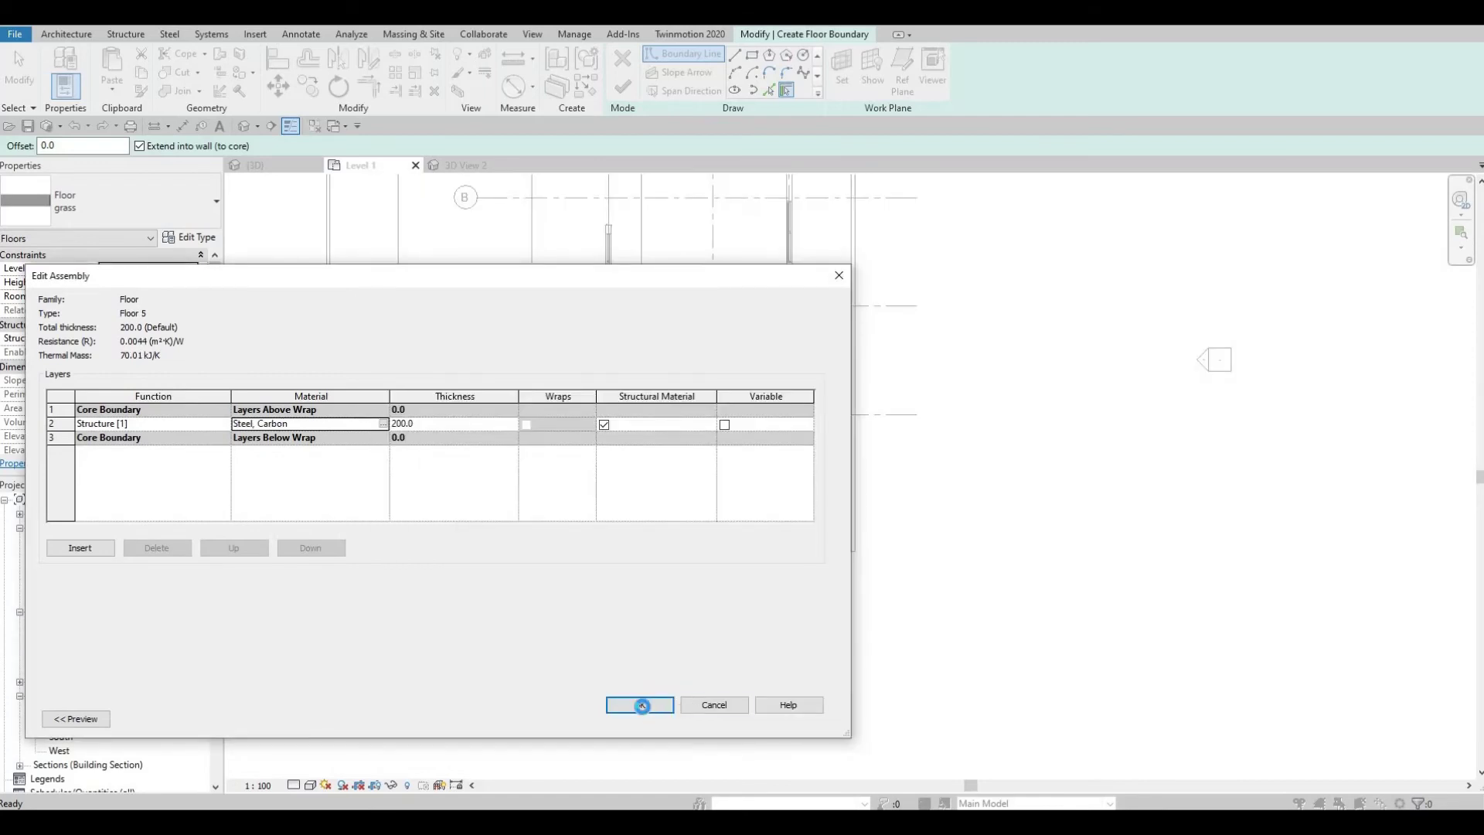
left_click(640, 705)
left_click(653, 718)
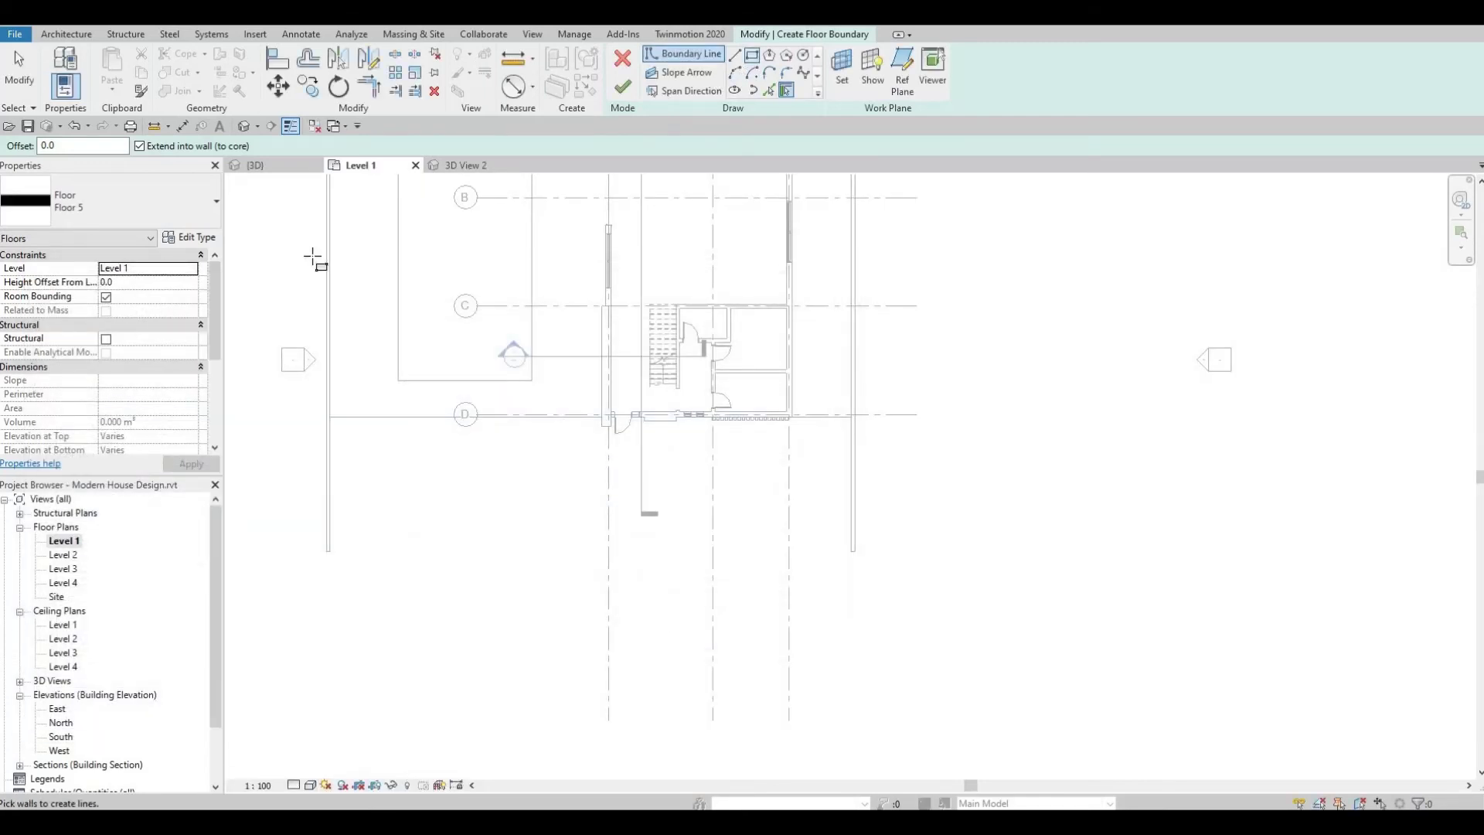
- Sketch a rectangular floor boundary about 14538 by 7422 mm in front of the pool surround, starting at the pool-side fence
left_click(330, 418)
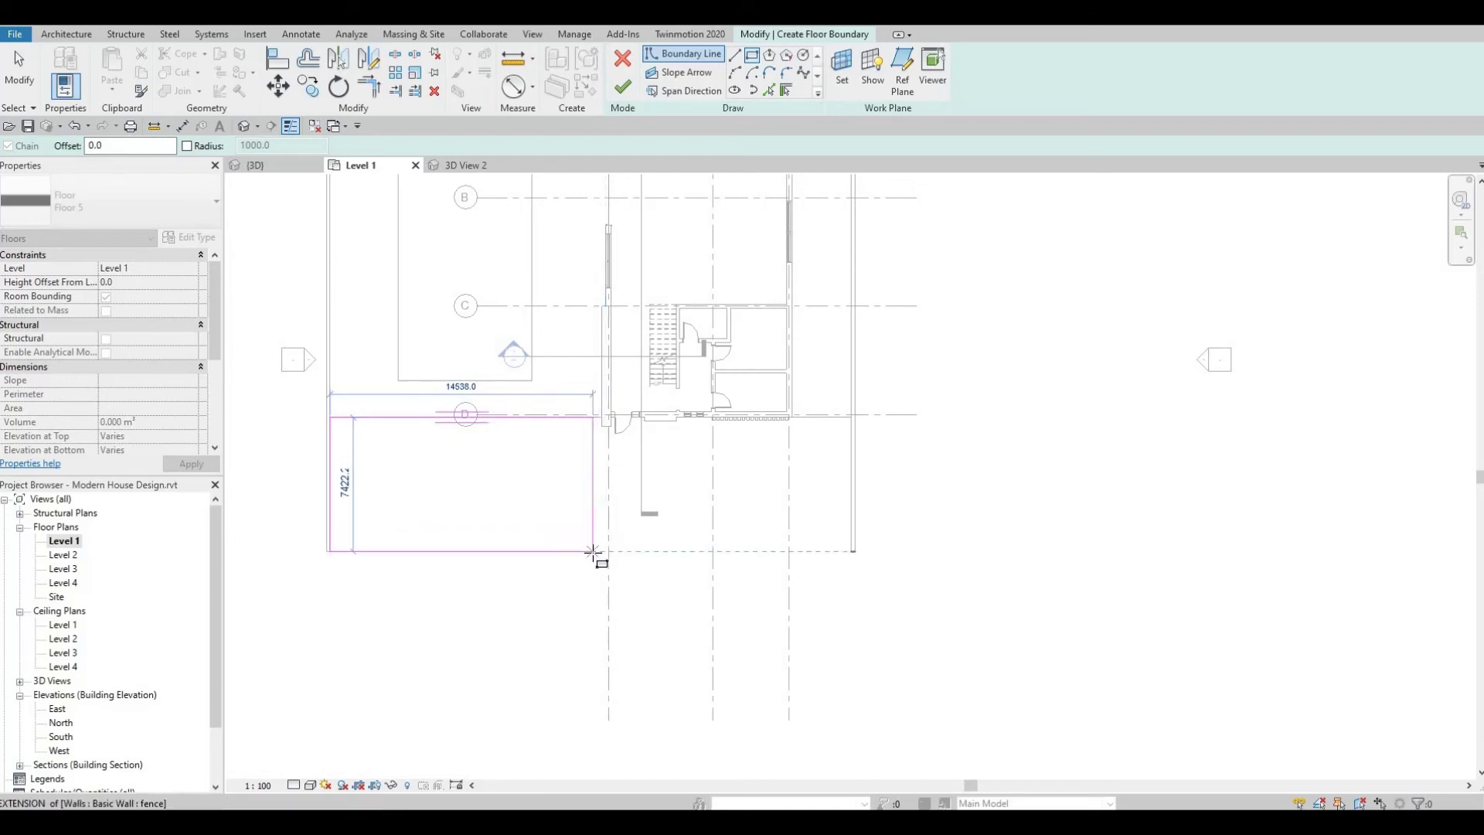
left_click(593, 554)
scroll(630, 464, "up", 2)
scroll(630, 464, "up", 1)
key("Escape")
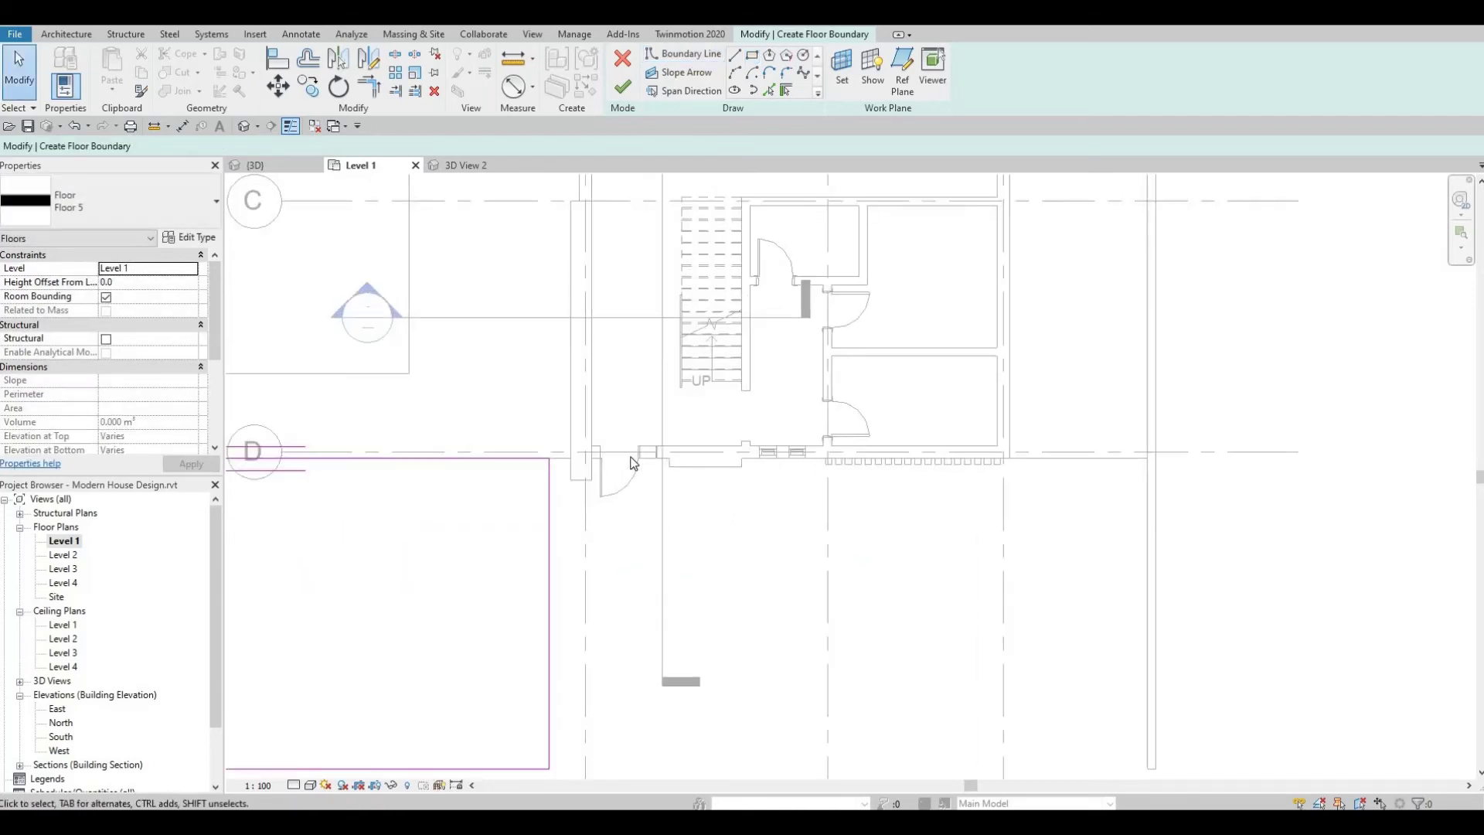
- Align the boundary's house-side edge with the outer face of the house's pool-side wall and finish the Floor 5 floor
key("a")
key("l")
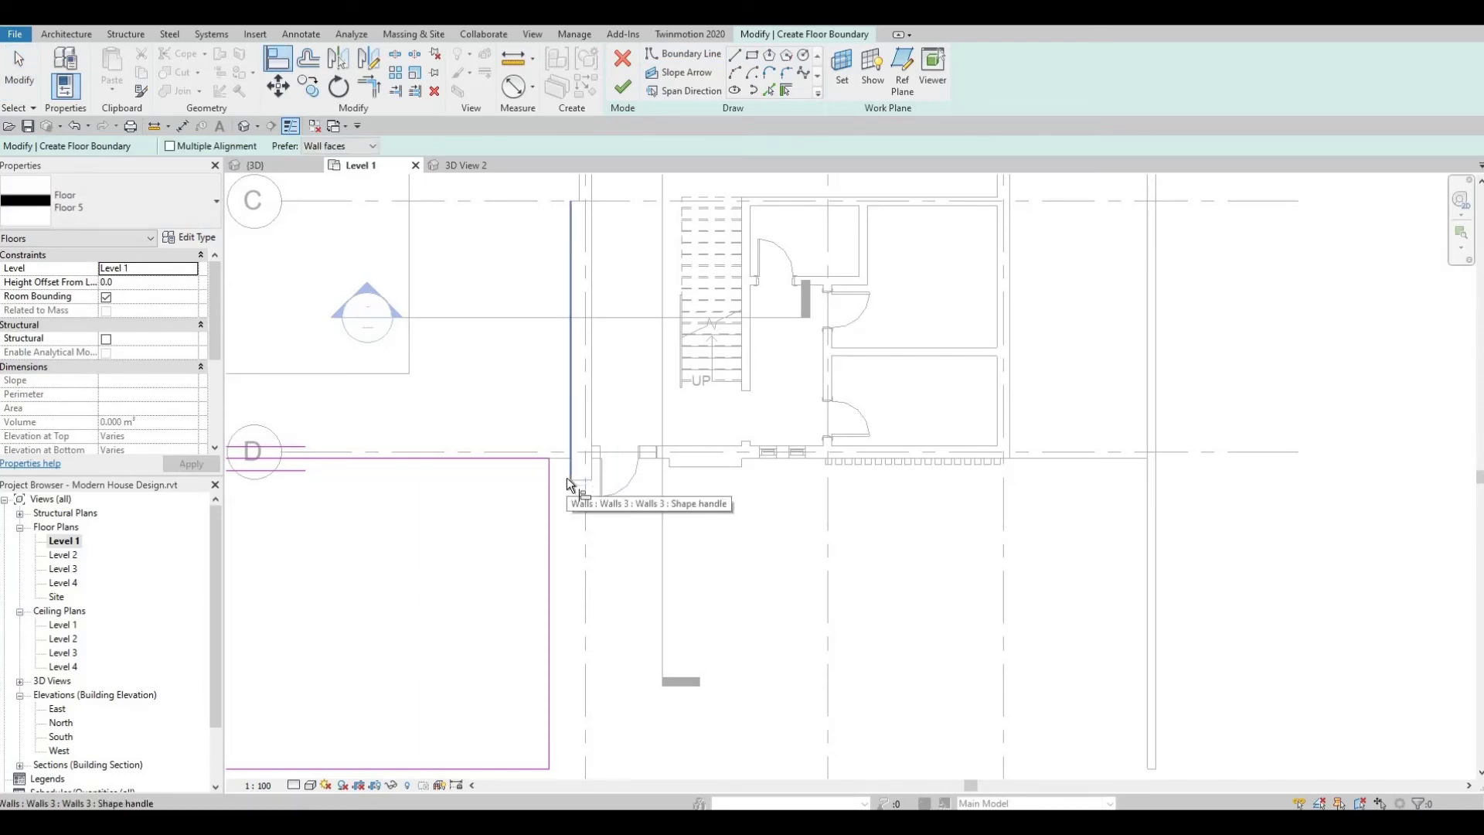
left_click(567, 475)
left_click(550, 545)
scroll(619, 533, "down", 2)
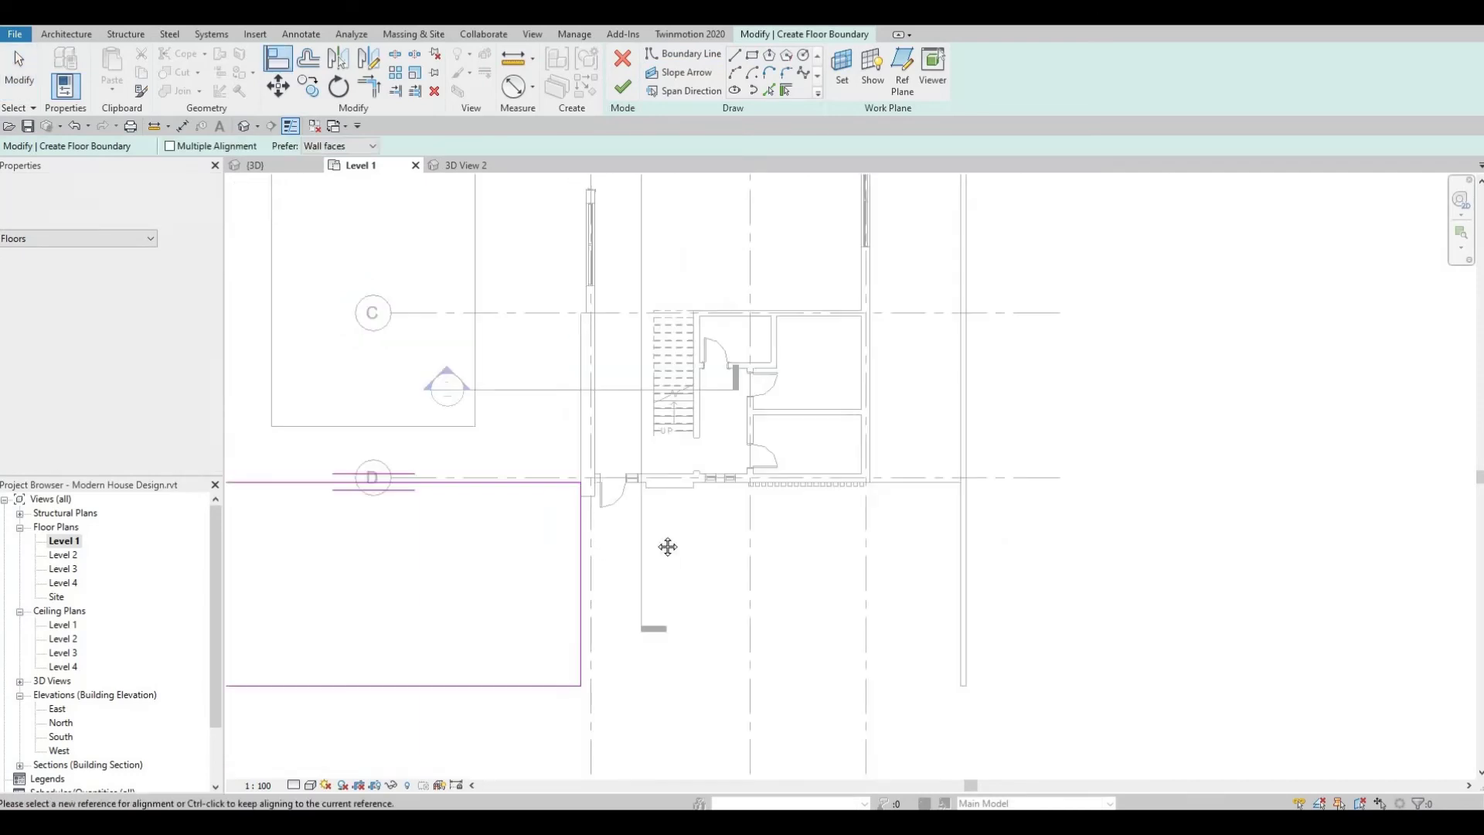
left_click(624, 96)
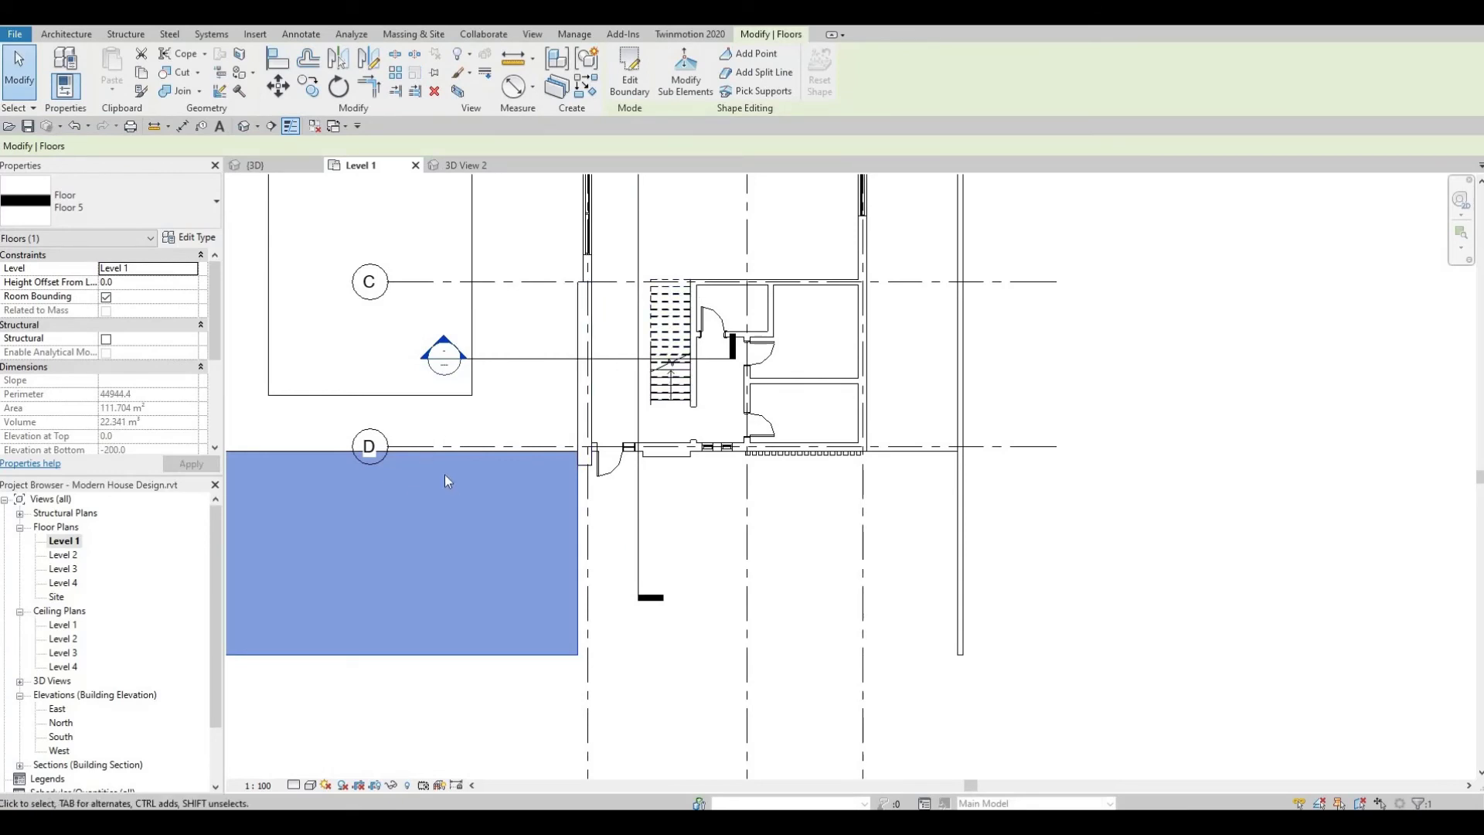
- Start another floor on Level 1 and duplicate the Floor 5 type as Floor 6
key("Escape")
left_click(353, 62)
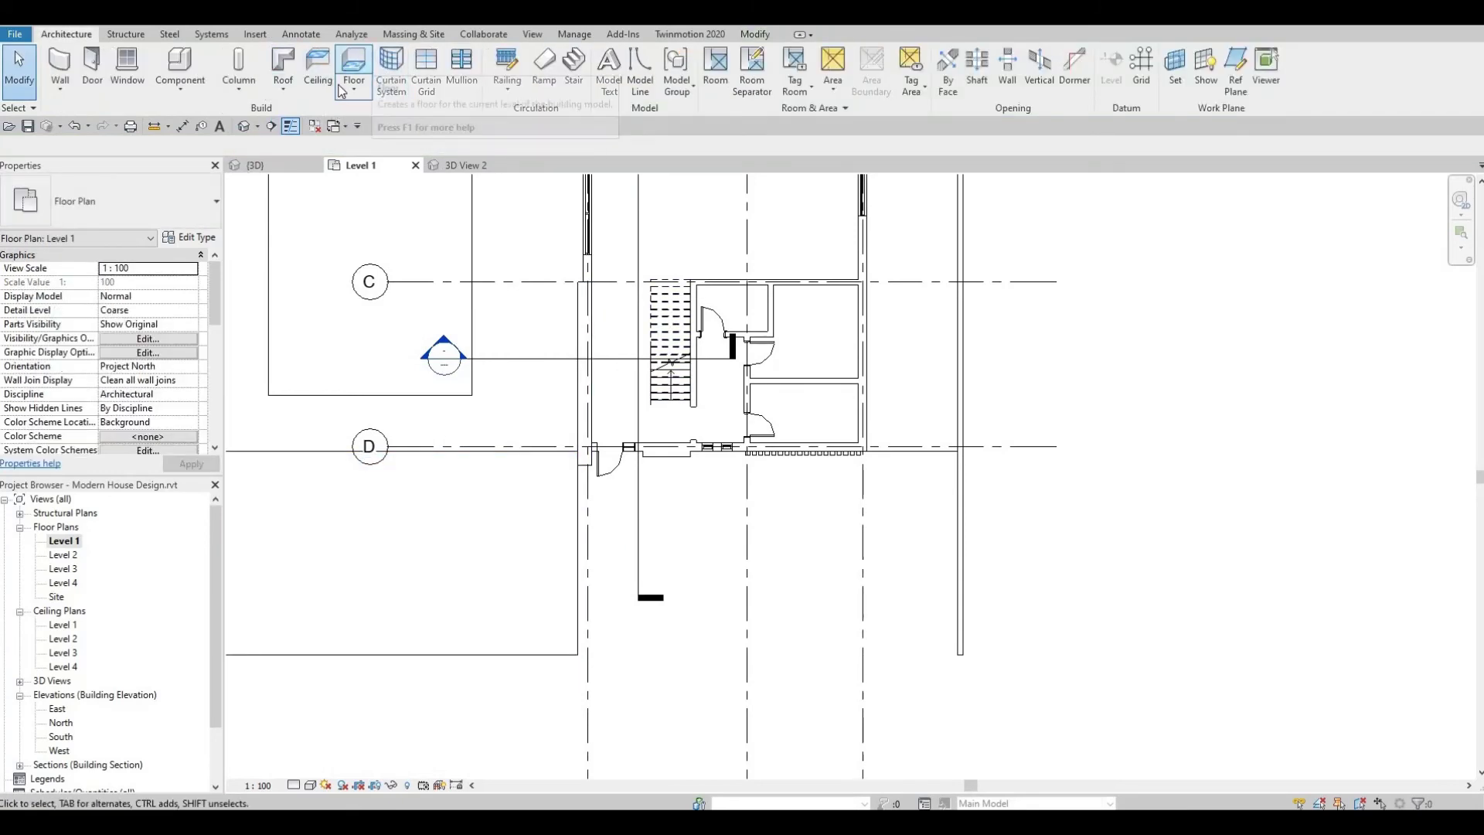
left_click(189, 238)
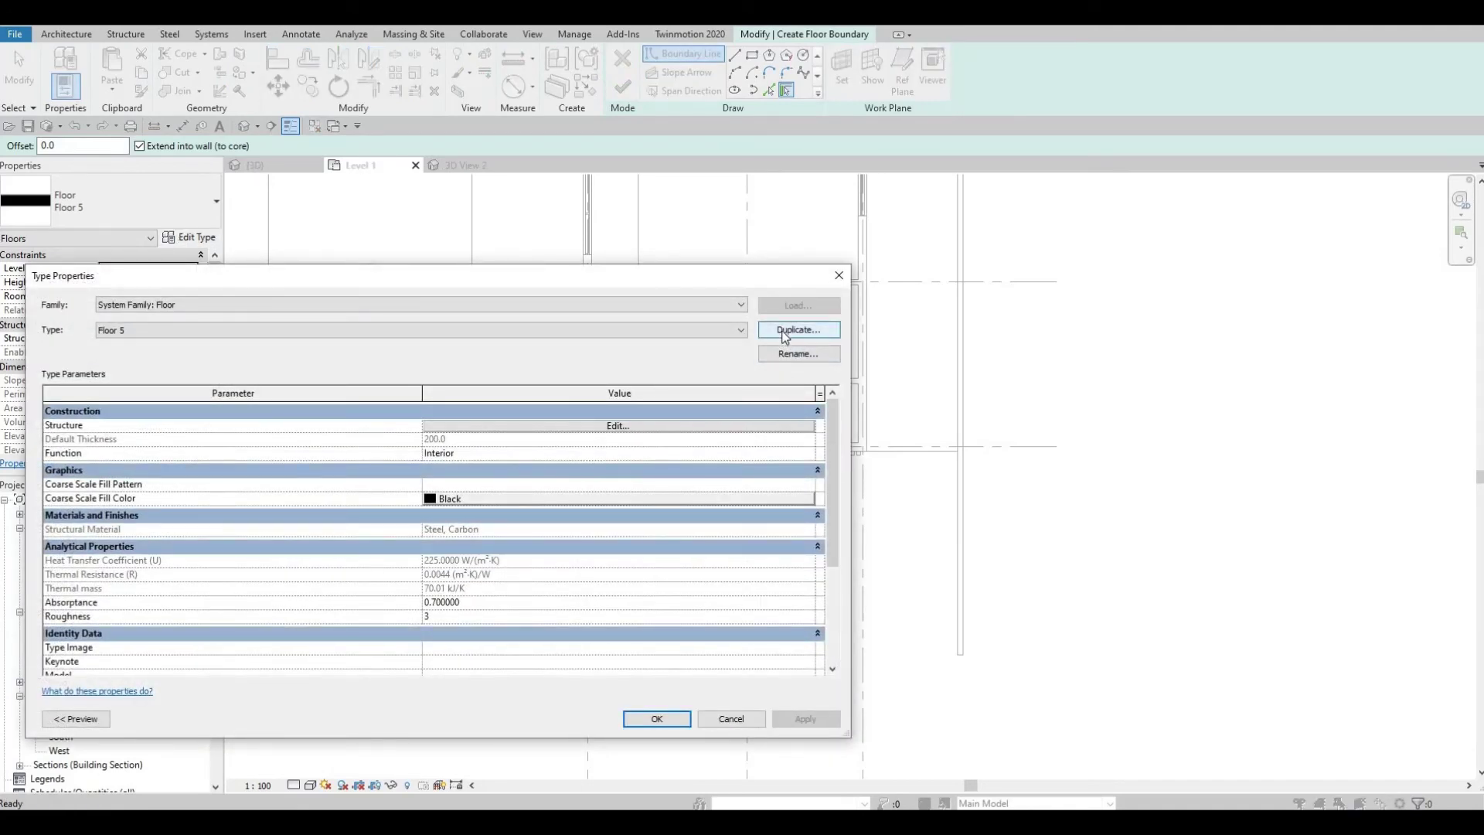
left_click(785, 330)
left_click(788, 430)
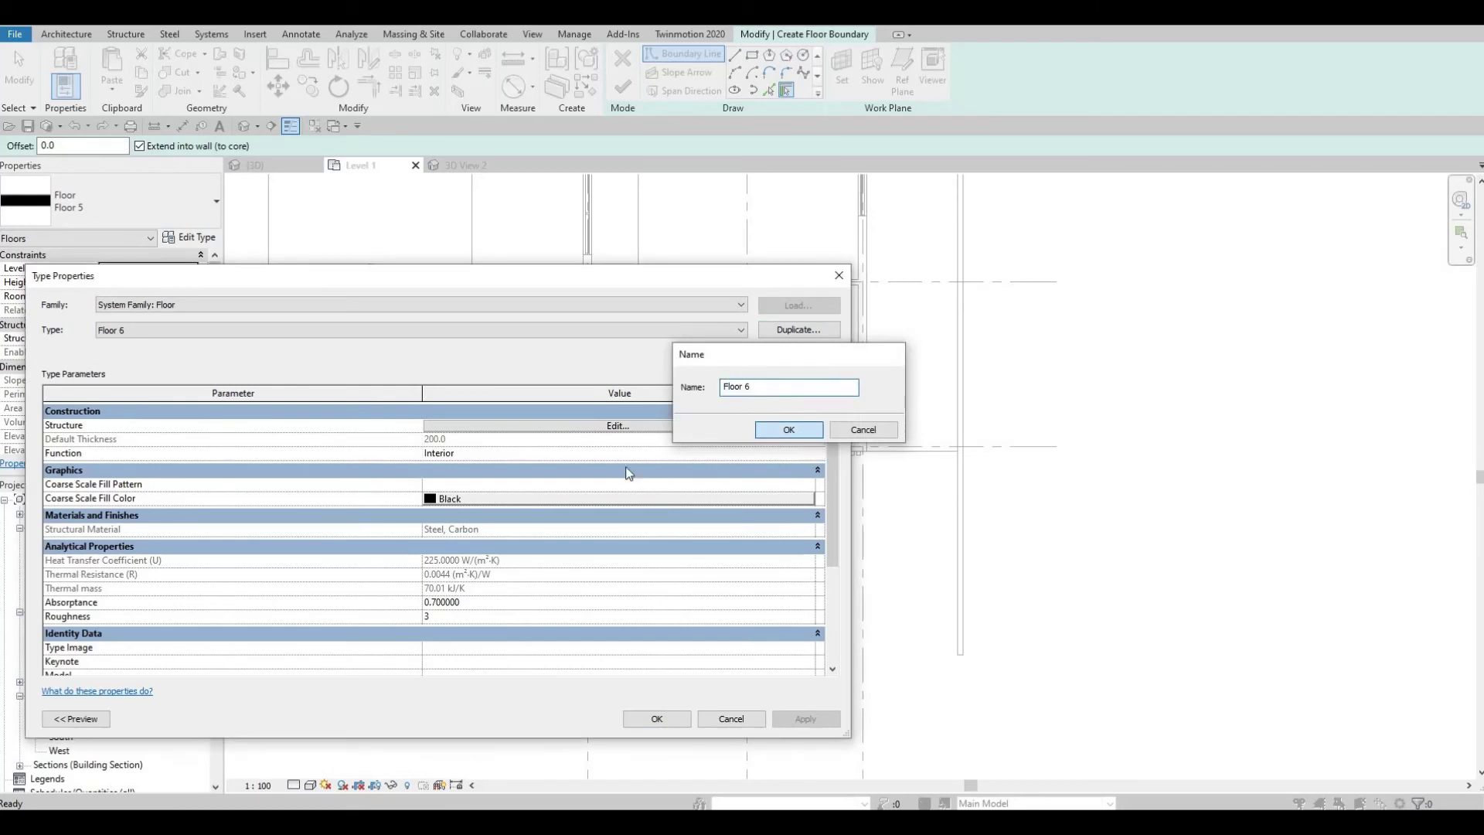
- Assign the Steel, Chrome Plated material to the structure layer of the Floor 6 type and accept the type changes
left_click(437, 426)
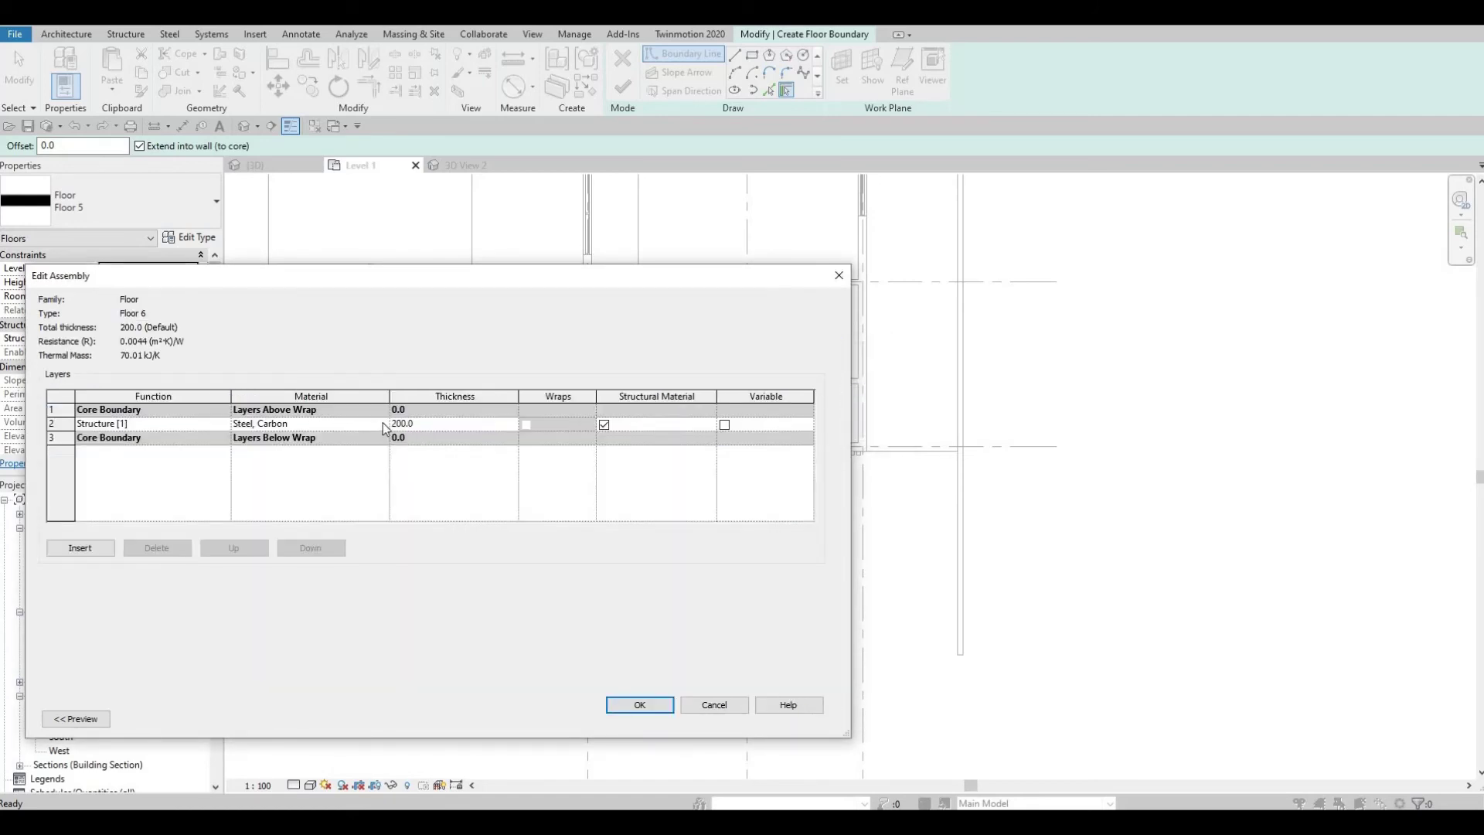
left_click(383, 424)
left_click(383, 423)
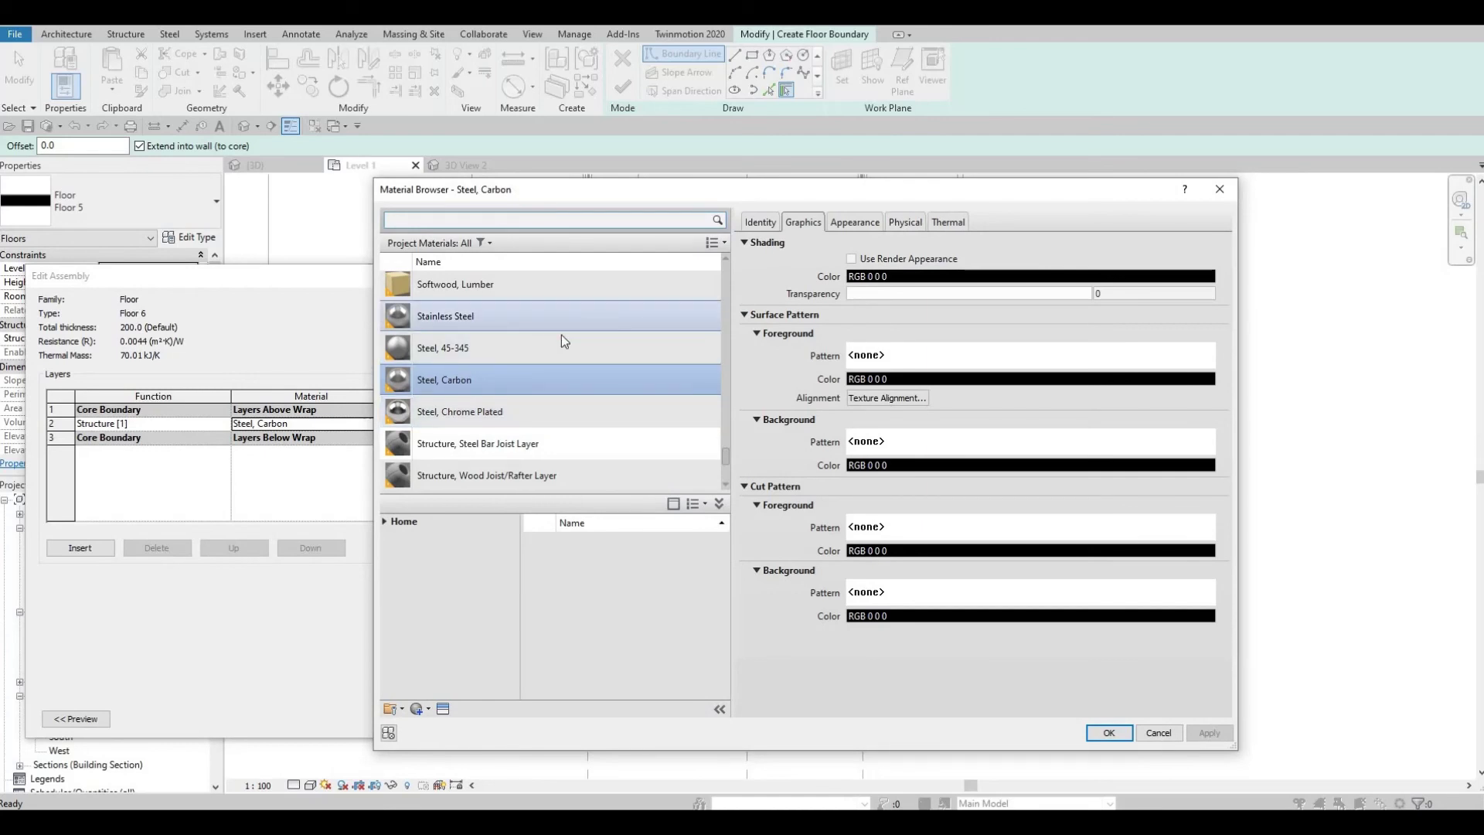
left_click(547, 412)
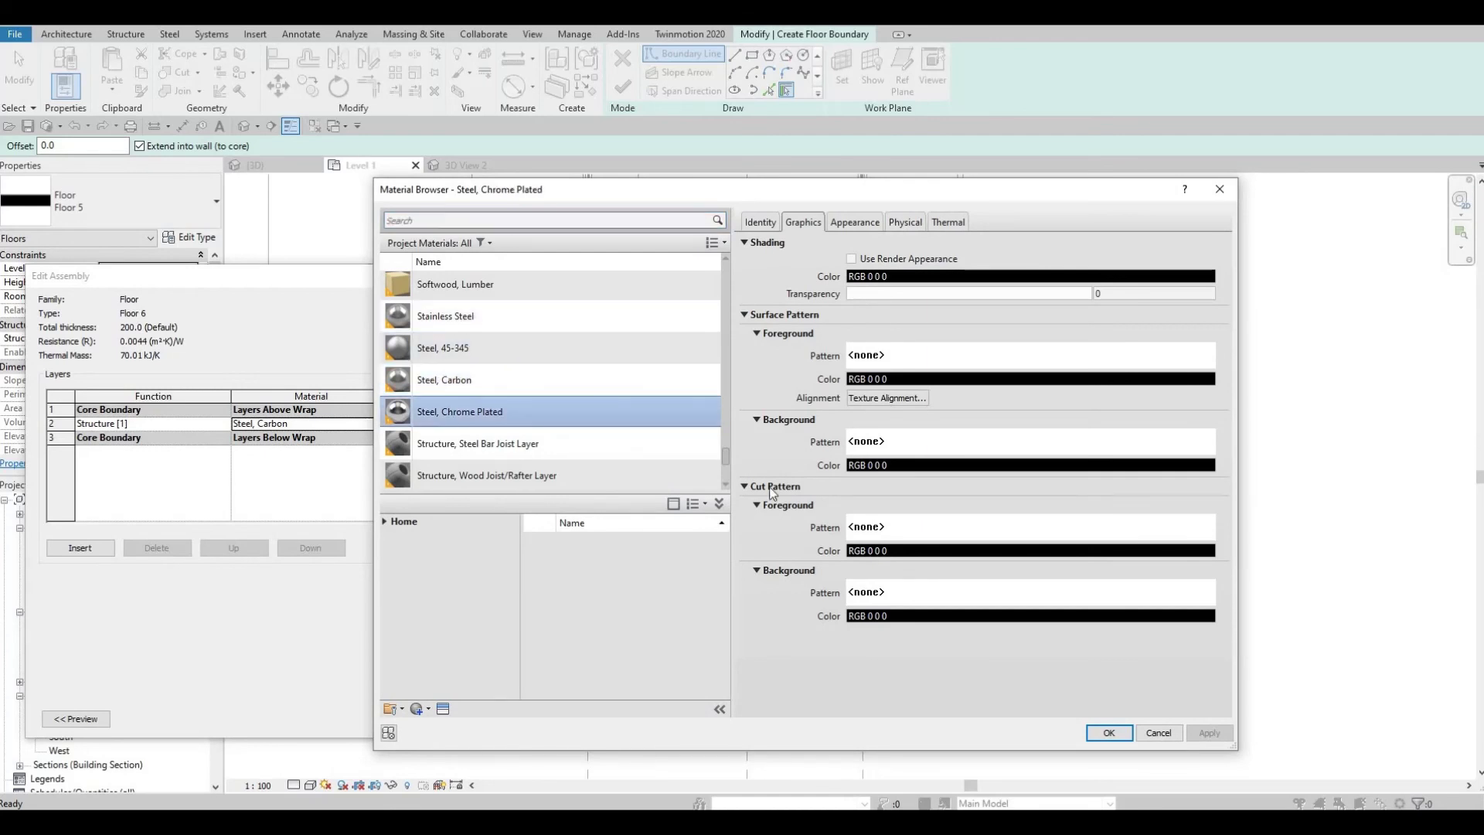
left_click(1107, 733)
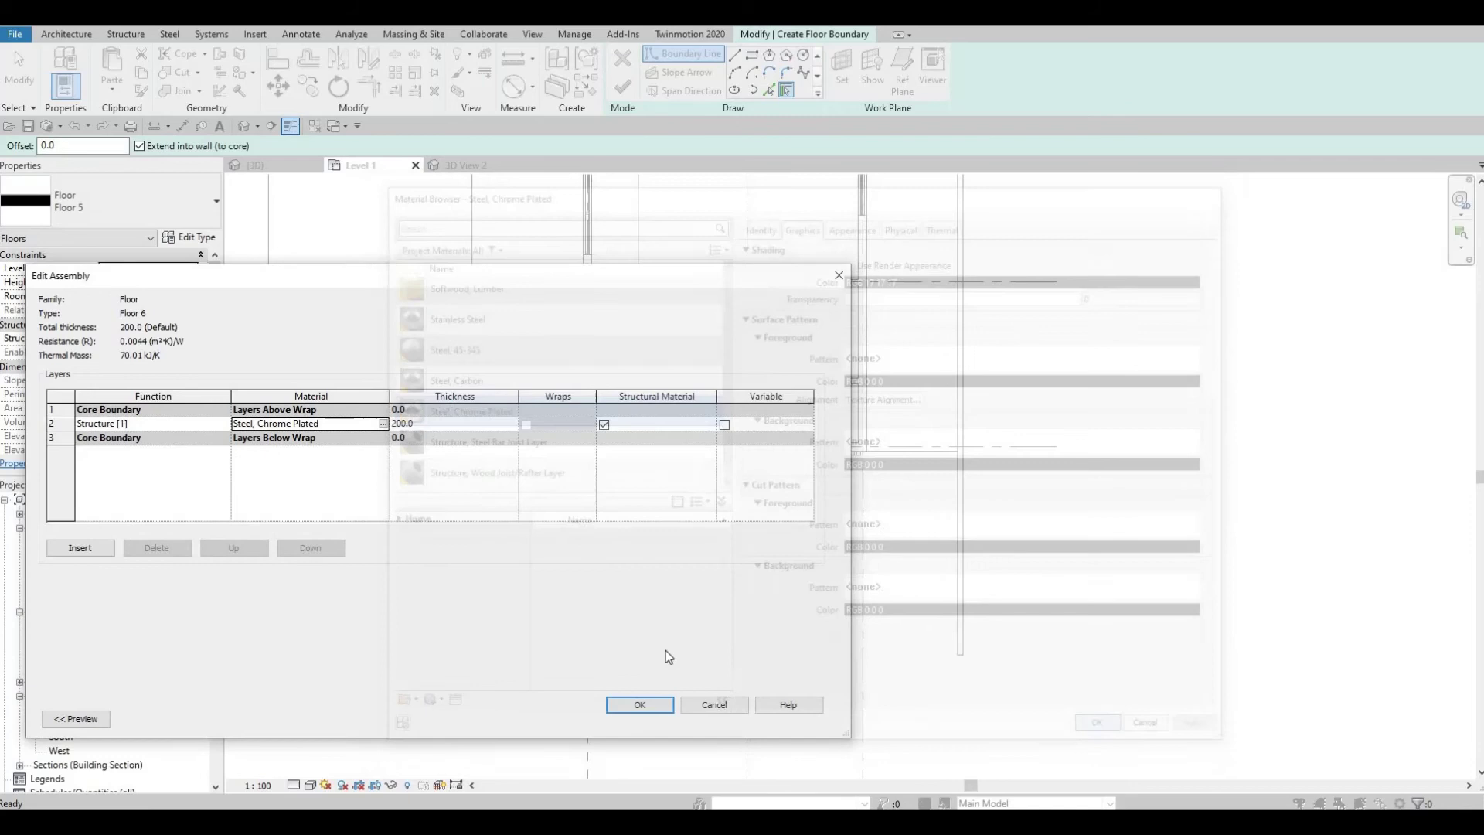
left_click(640, 705)
left_click(656, 715)
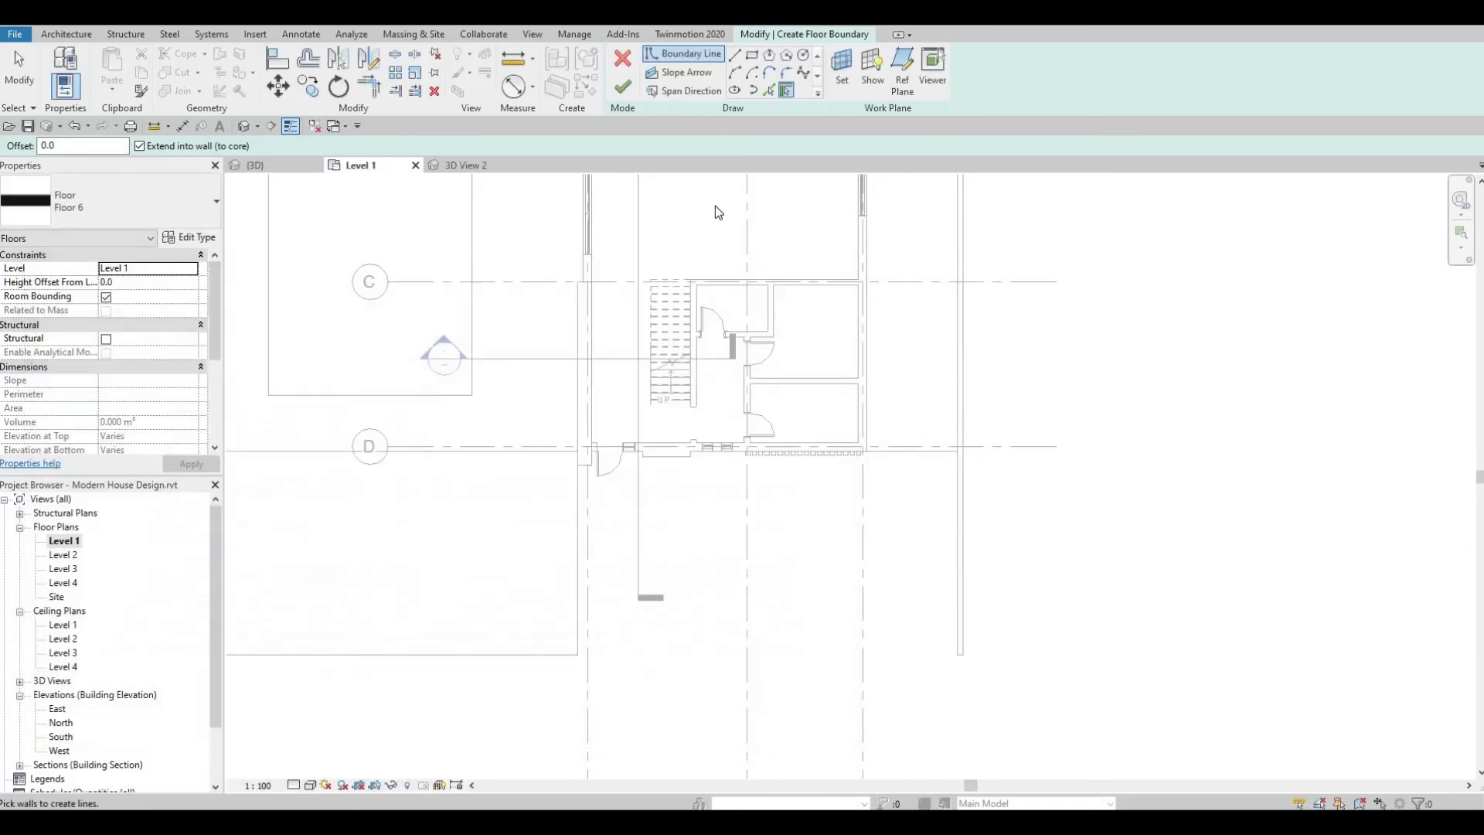
- Create a rectangular Floor 6 floor, 13800 by 7422.2 mm, in front of the house between the Floor 5 floor and fence, and show it in 3D
left_click(752, 55)
scroll(583, 452, "up", 1)
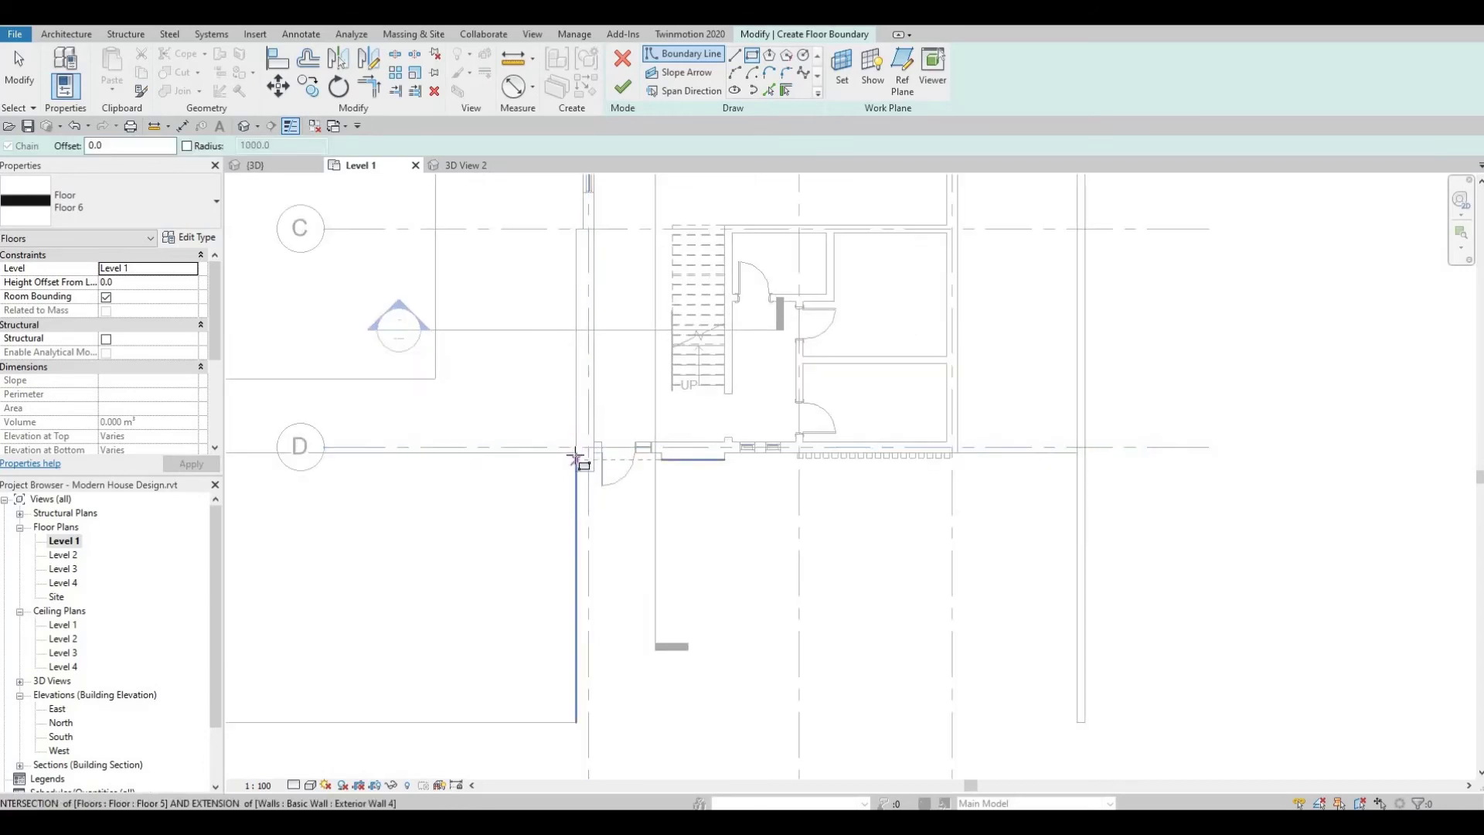
left_click(1077, 722)
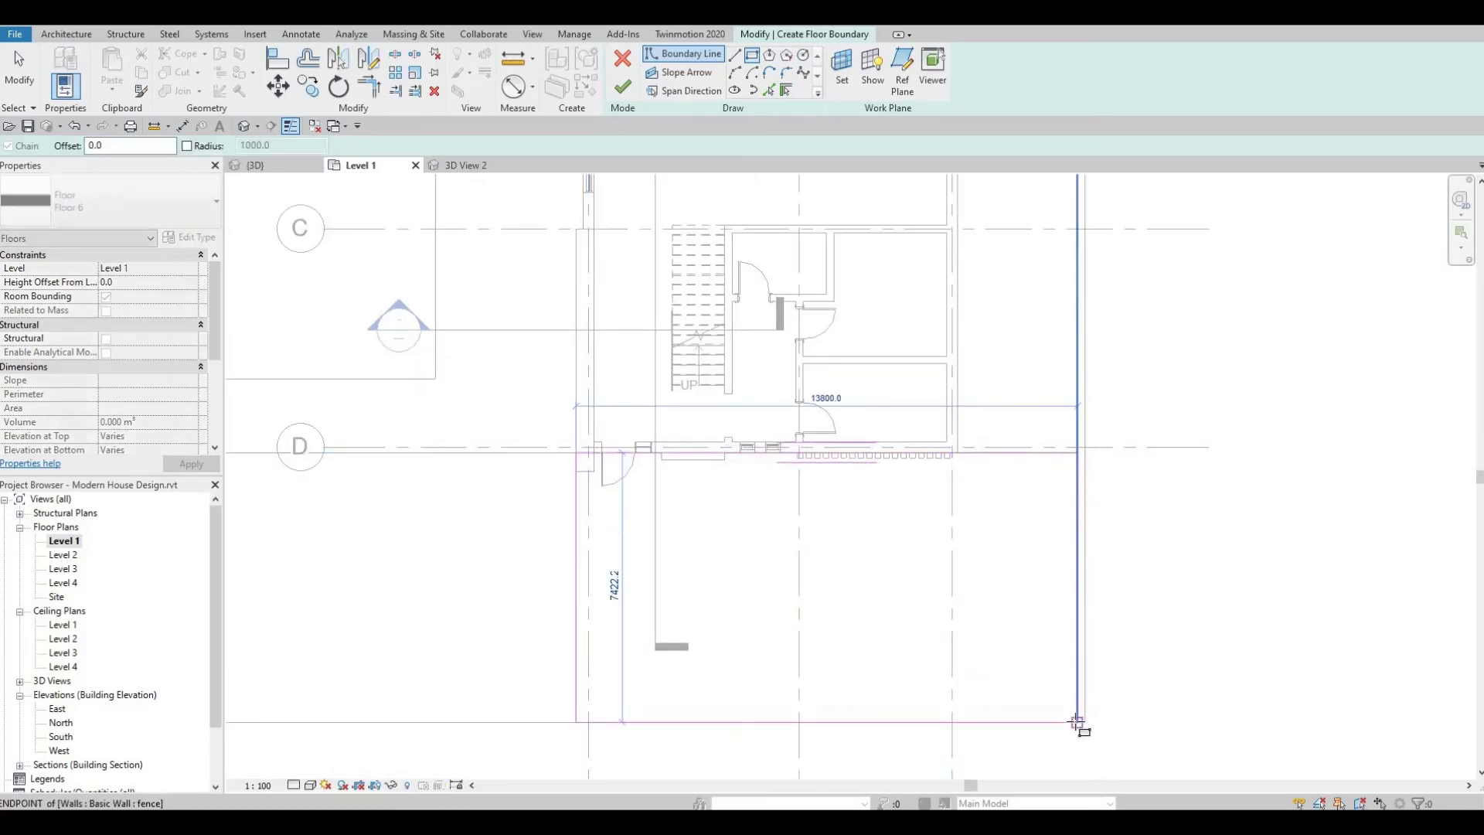
left_click(622, 85)
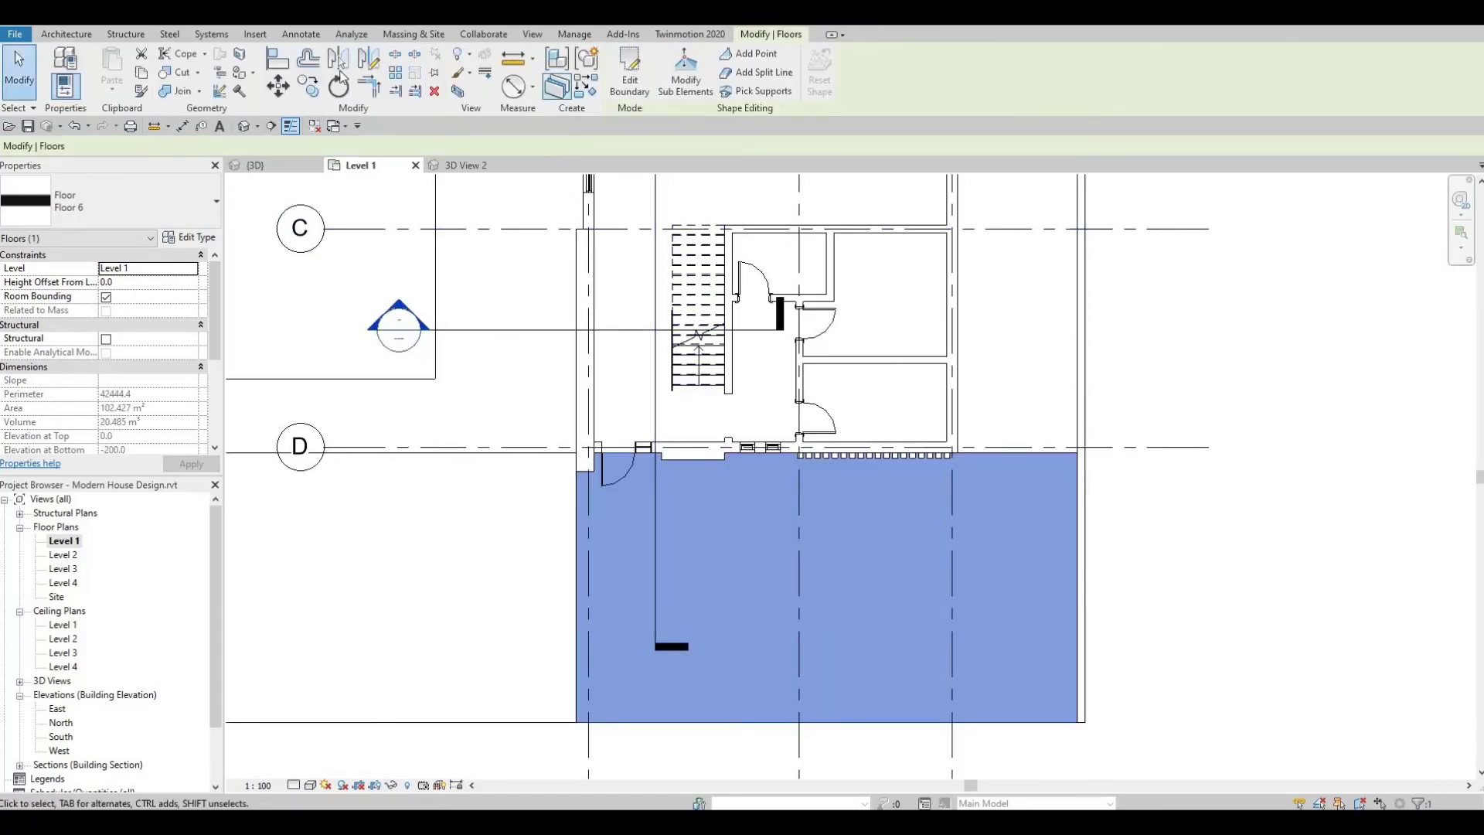
left_click(270, 165)
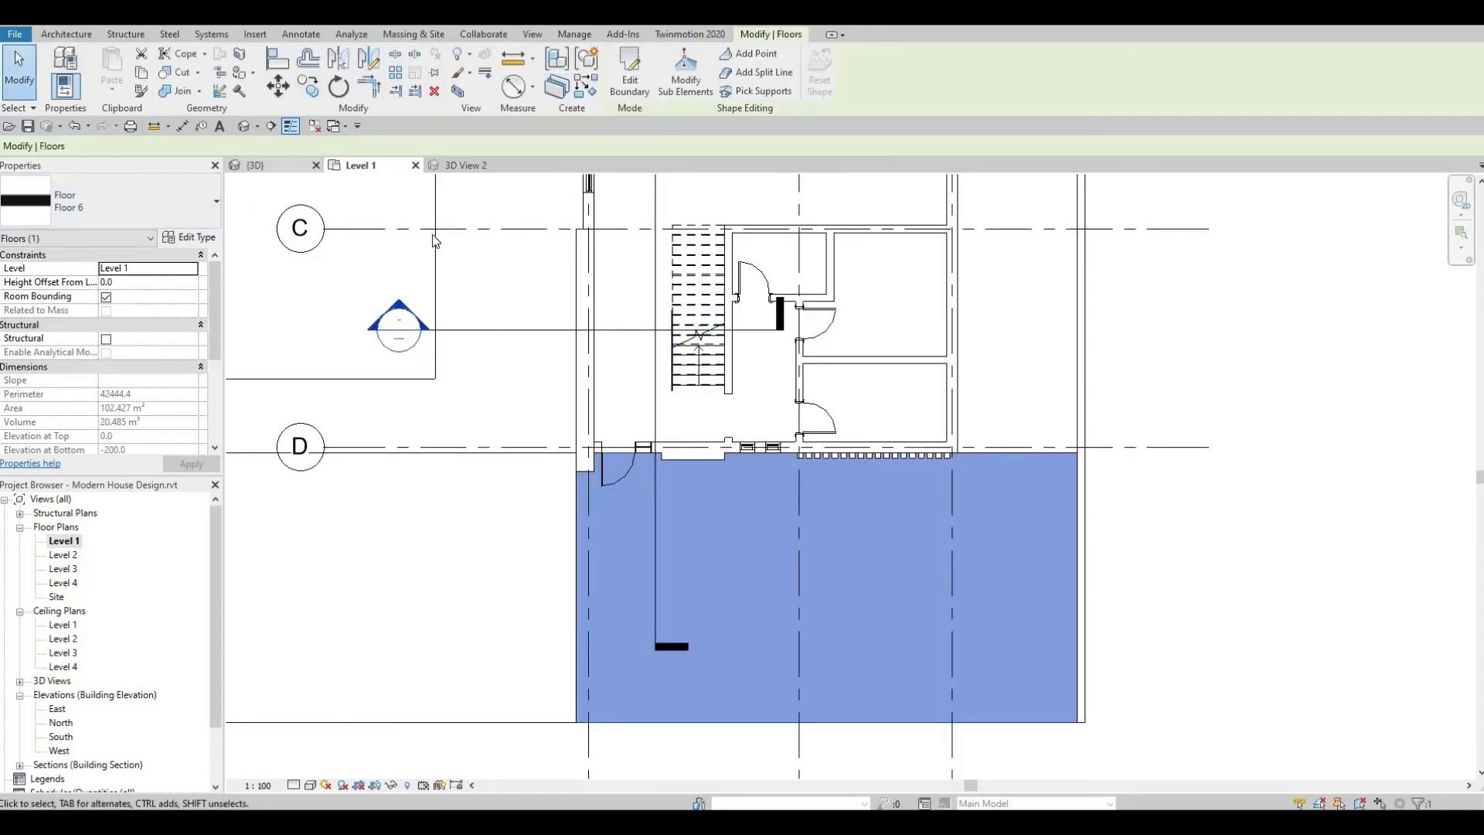
key("Escape")
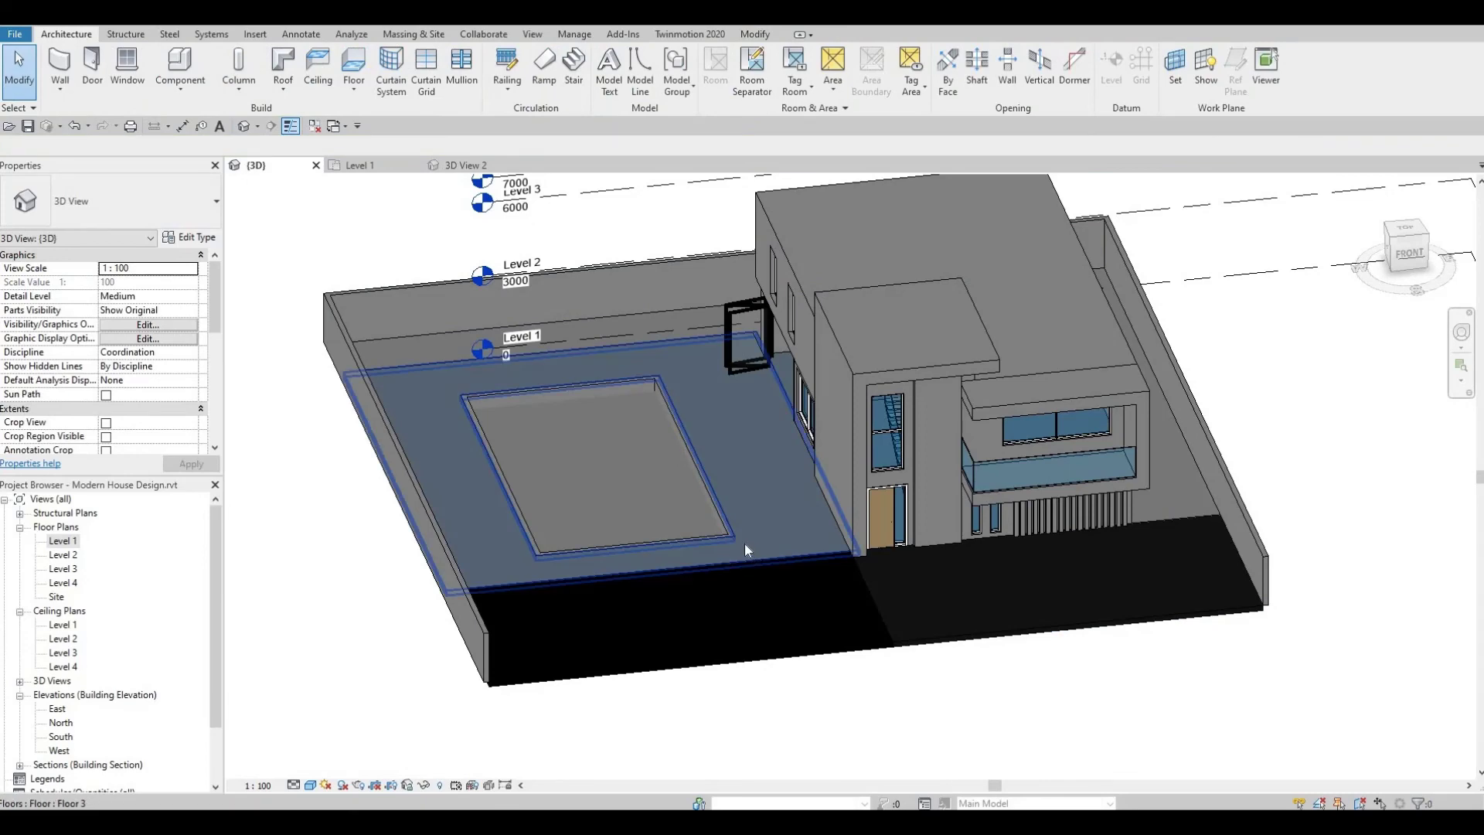
- Check the house and front yard in the camera perspective 3D View 2, and return to the default 3D view
middle_click_drag(741, 549, 709, 507, "shift")
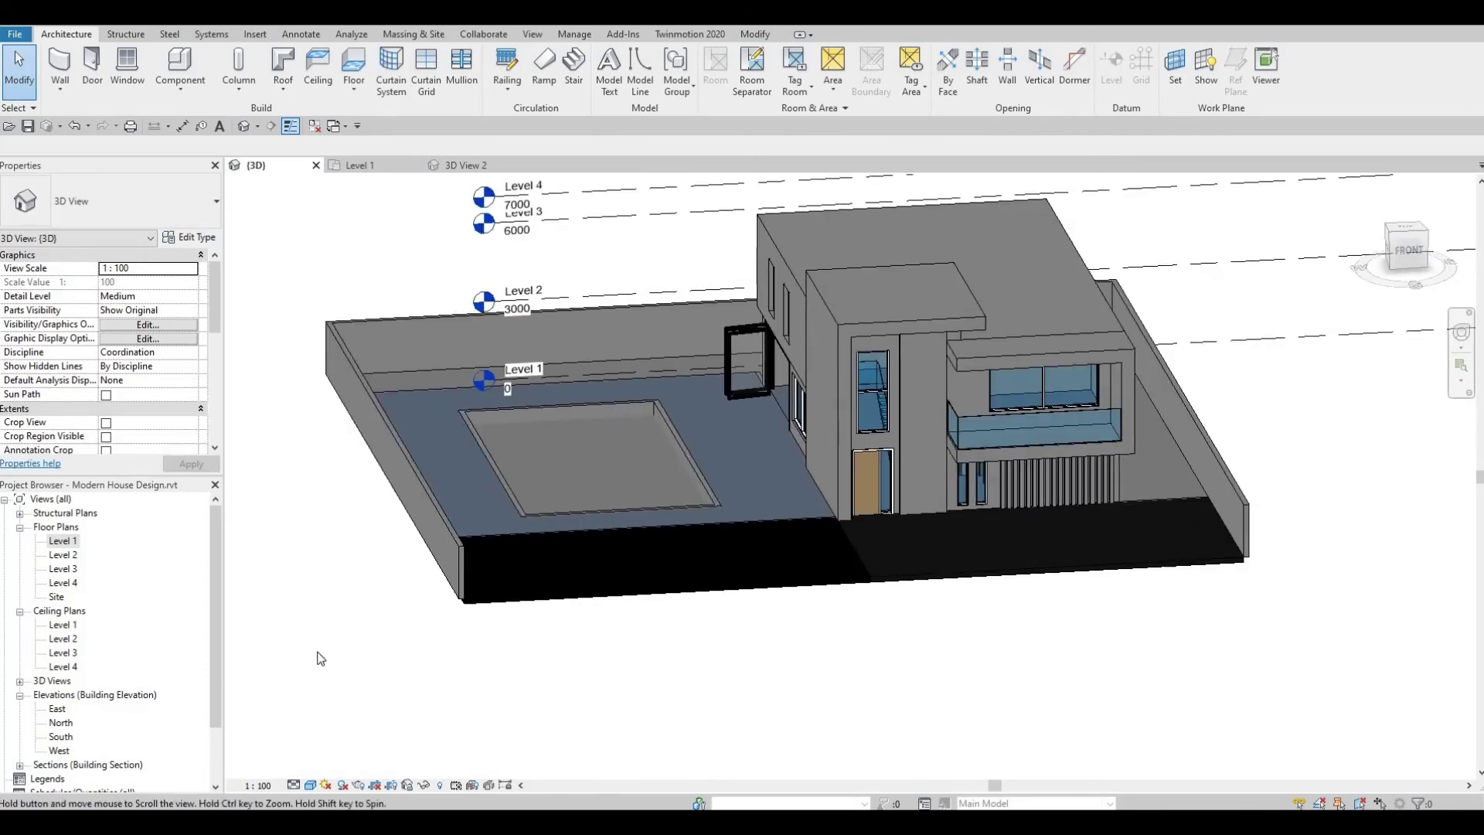
left_click(461, 165)
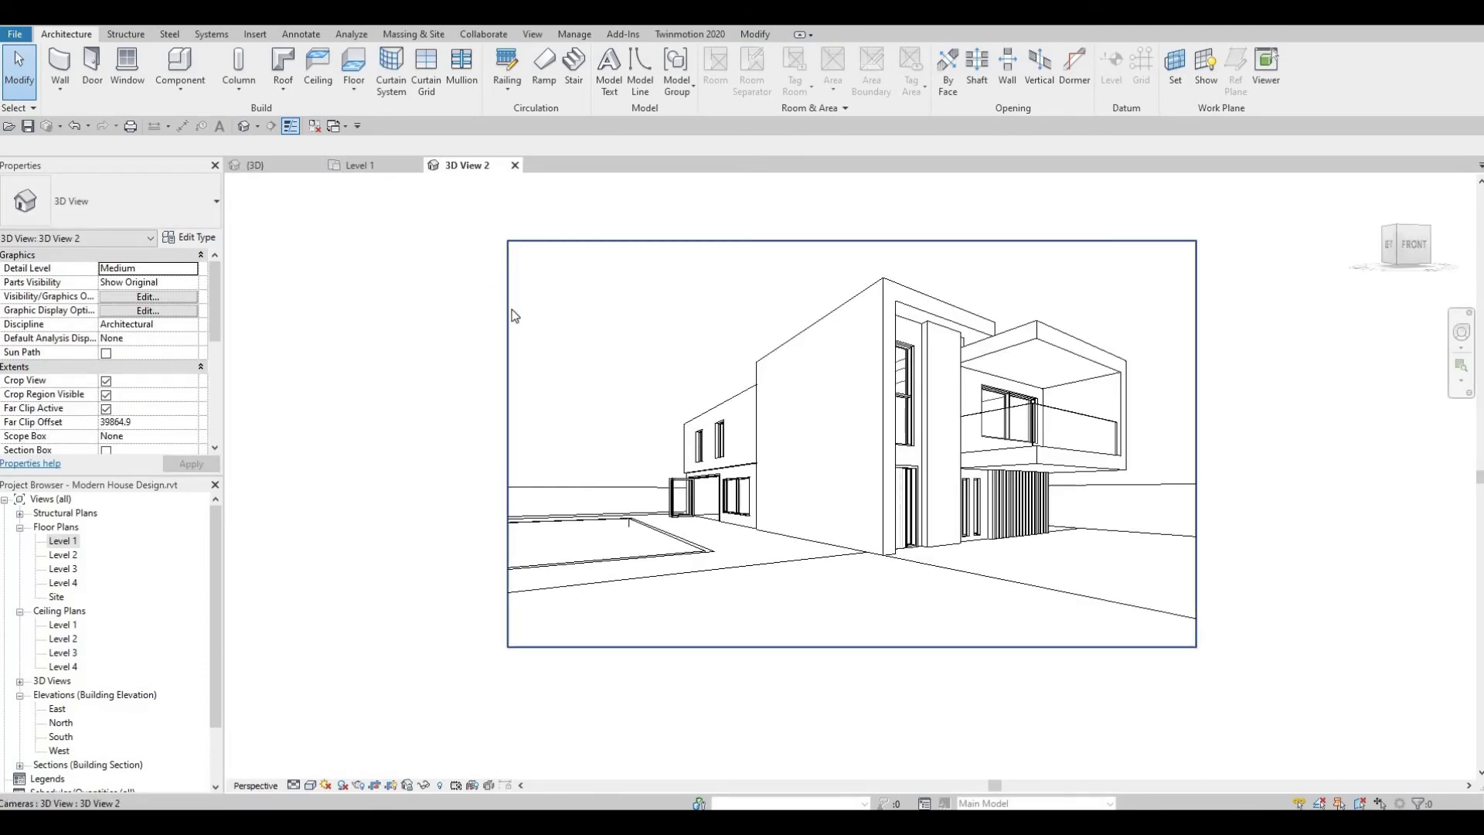
left_click(514, 304)
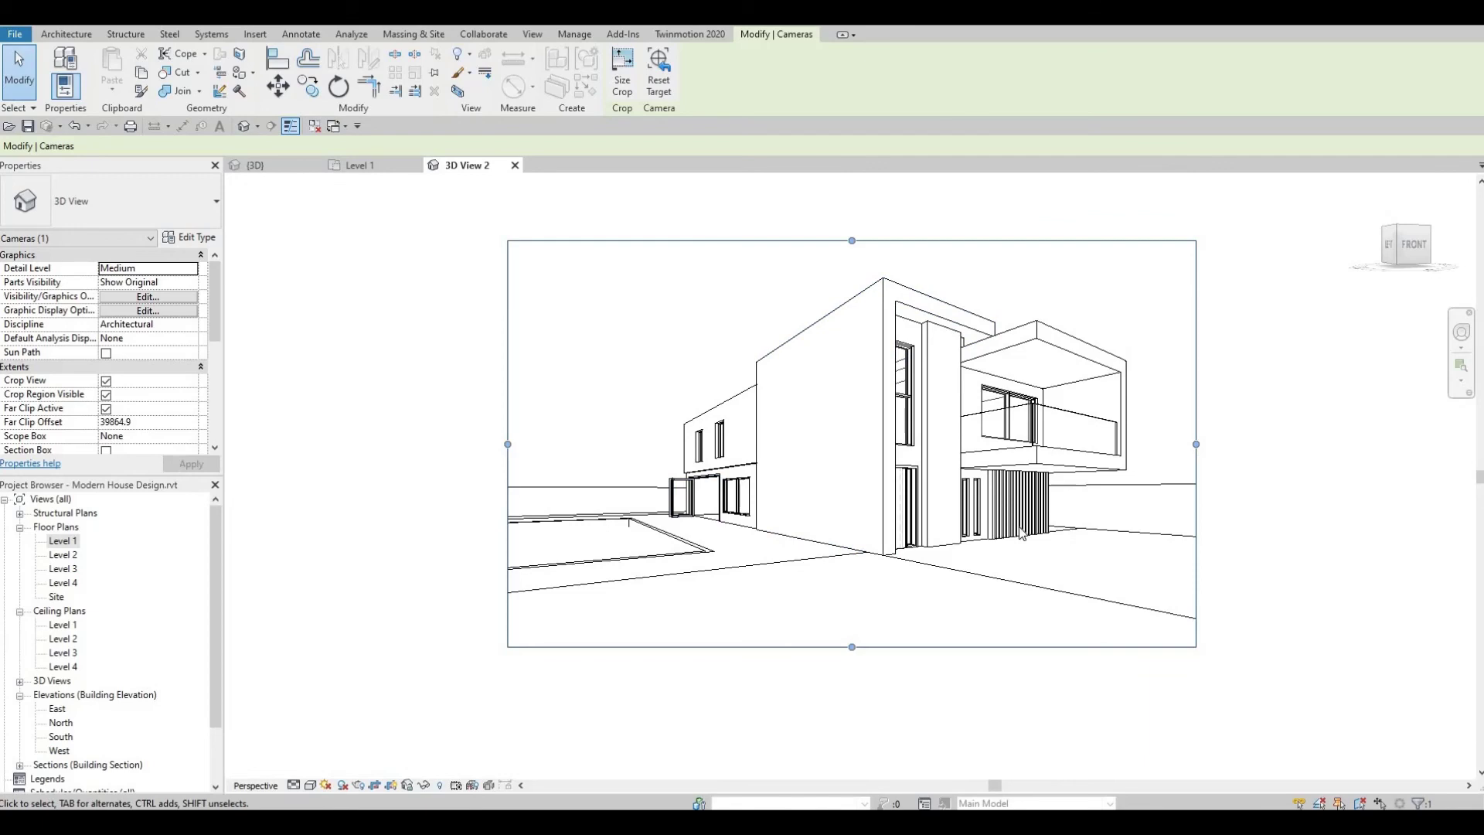
left_click(280, 164)
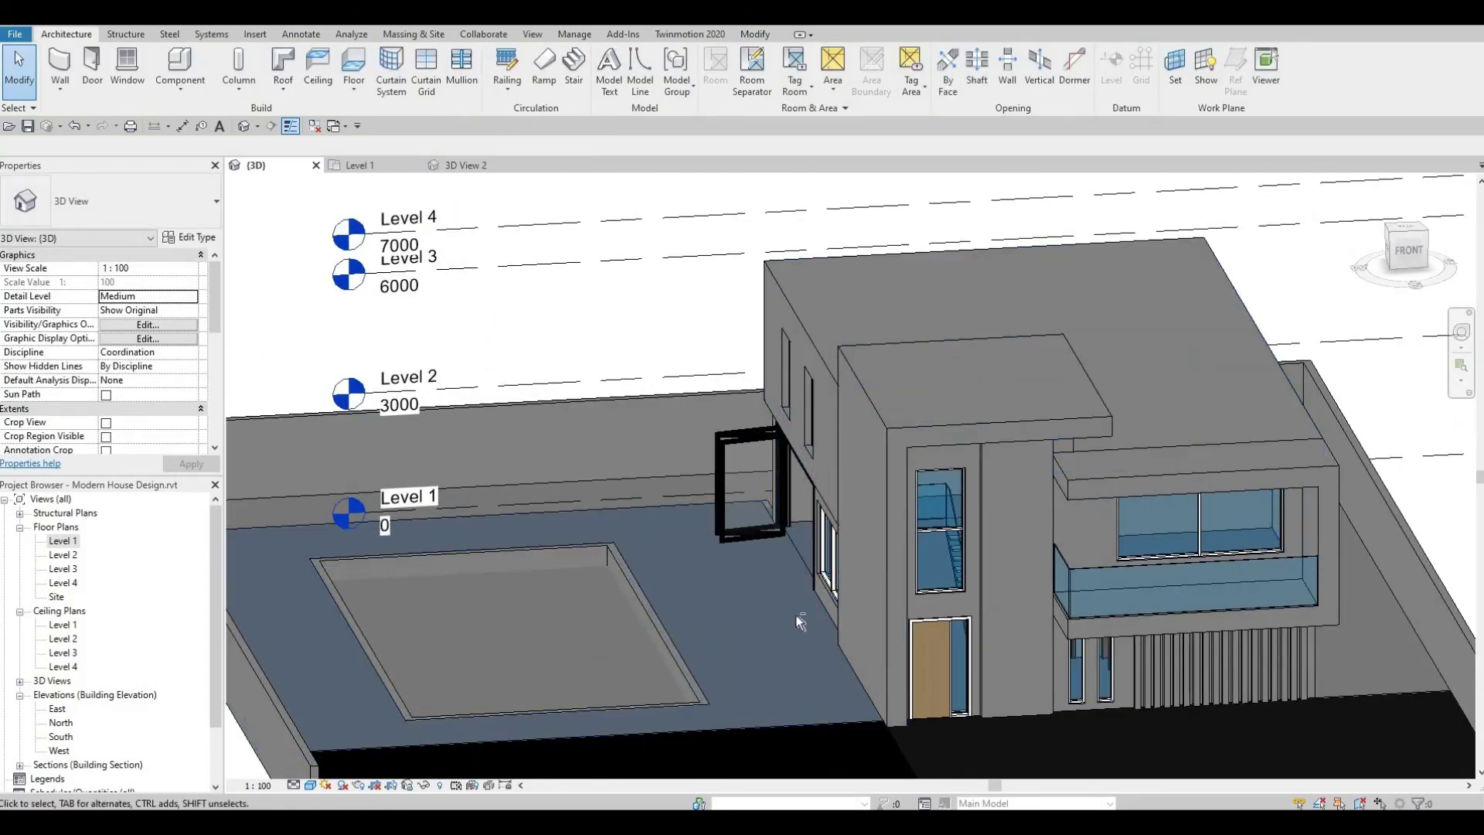
- Assign the Blue Stone material from the library to the structure layer of the Exterior Wall 4 wall beside the front door
middle_click_drag(846, 604, 1068, 570, "shift")
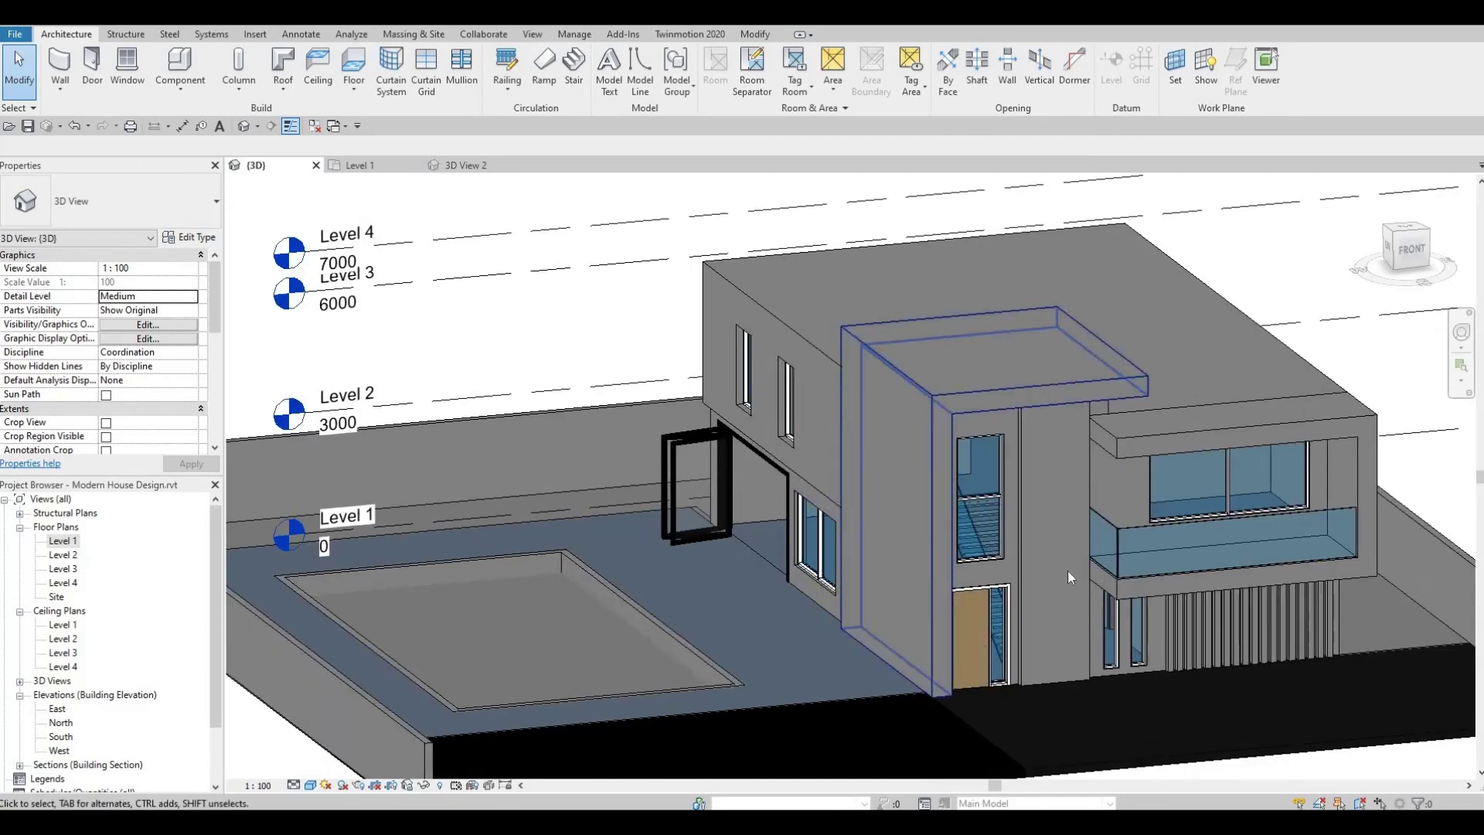
left_click(1020, 507)
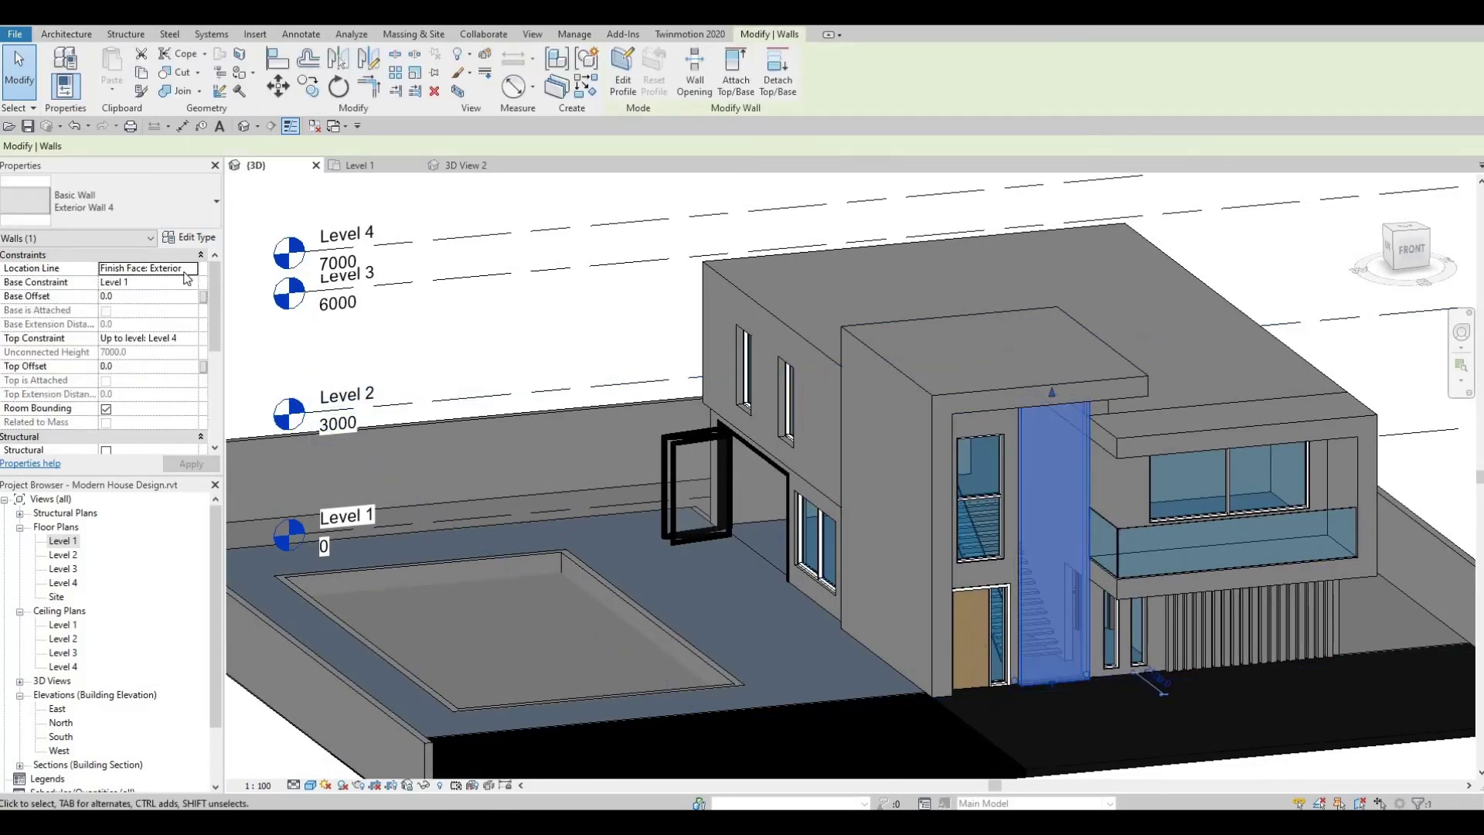
left_click(189, 238)
left_click(490, 429)
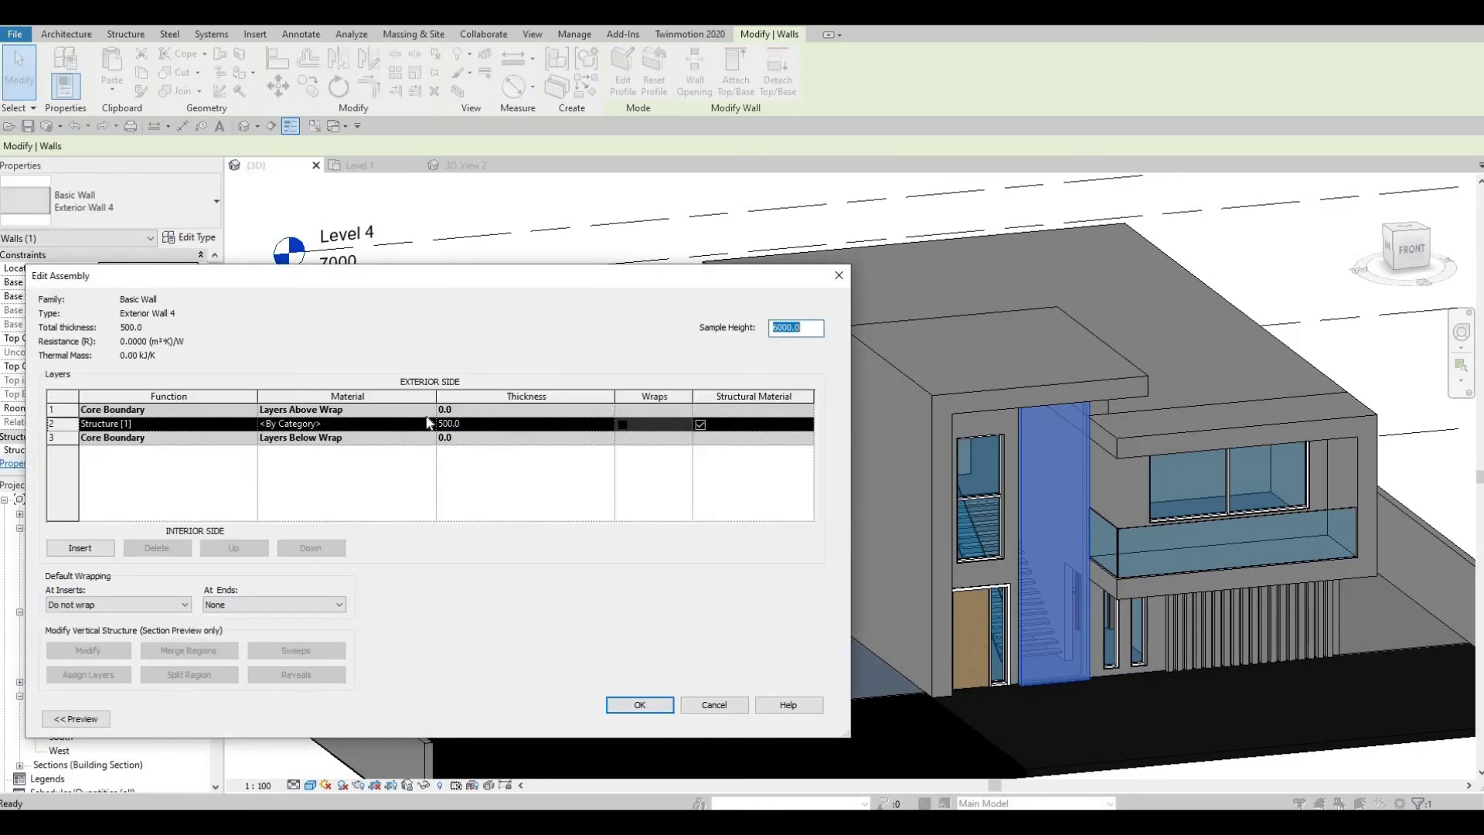
left_click(430, 423)
left_click(431, 424)
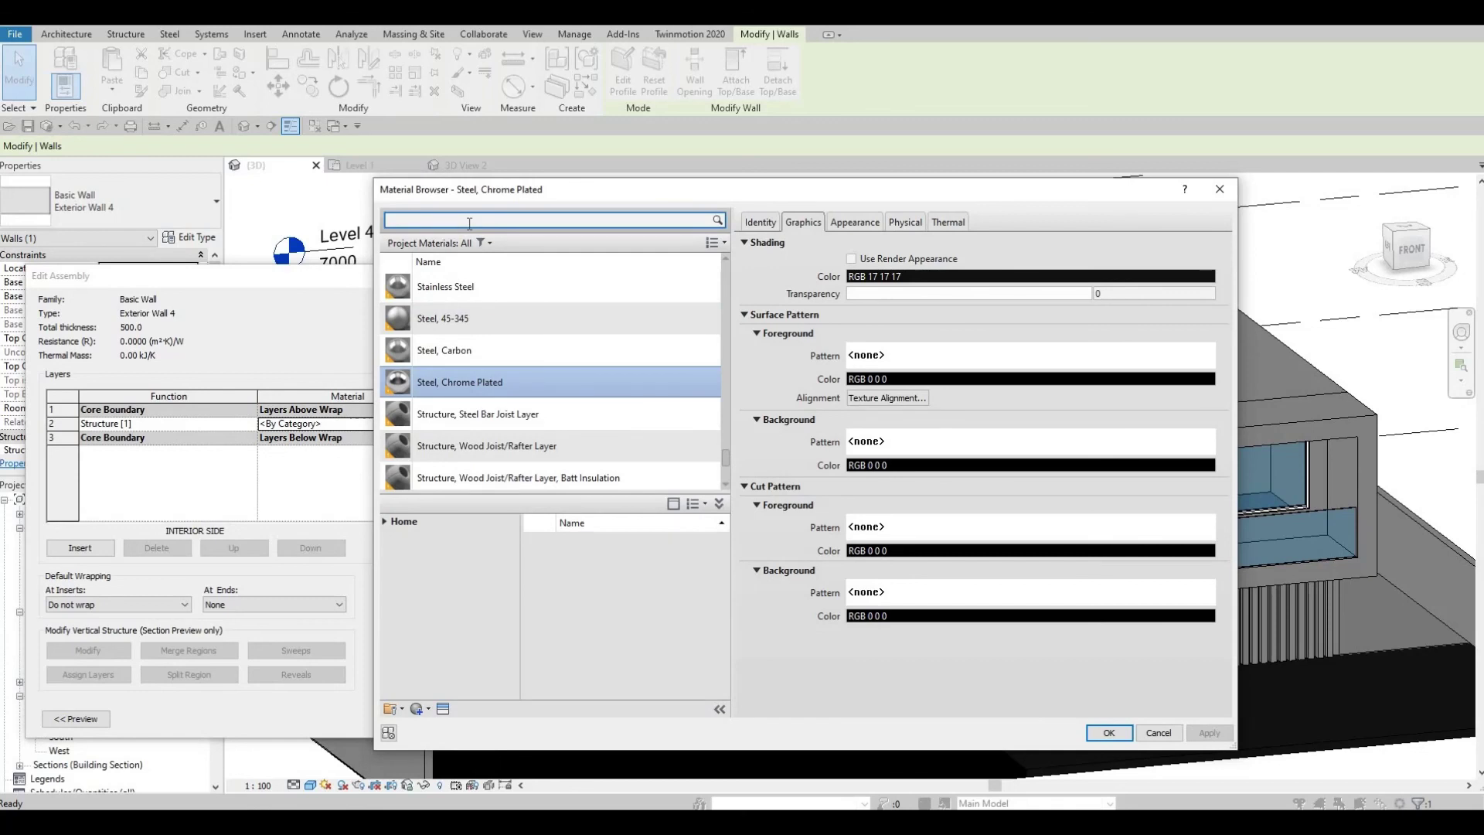
left_click(469, 221)
type("stone")
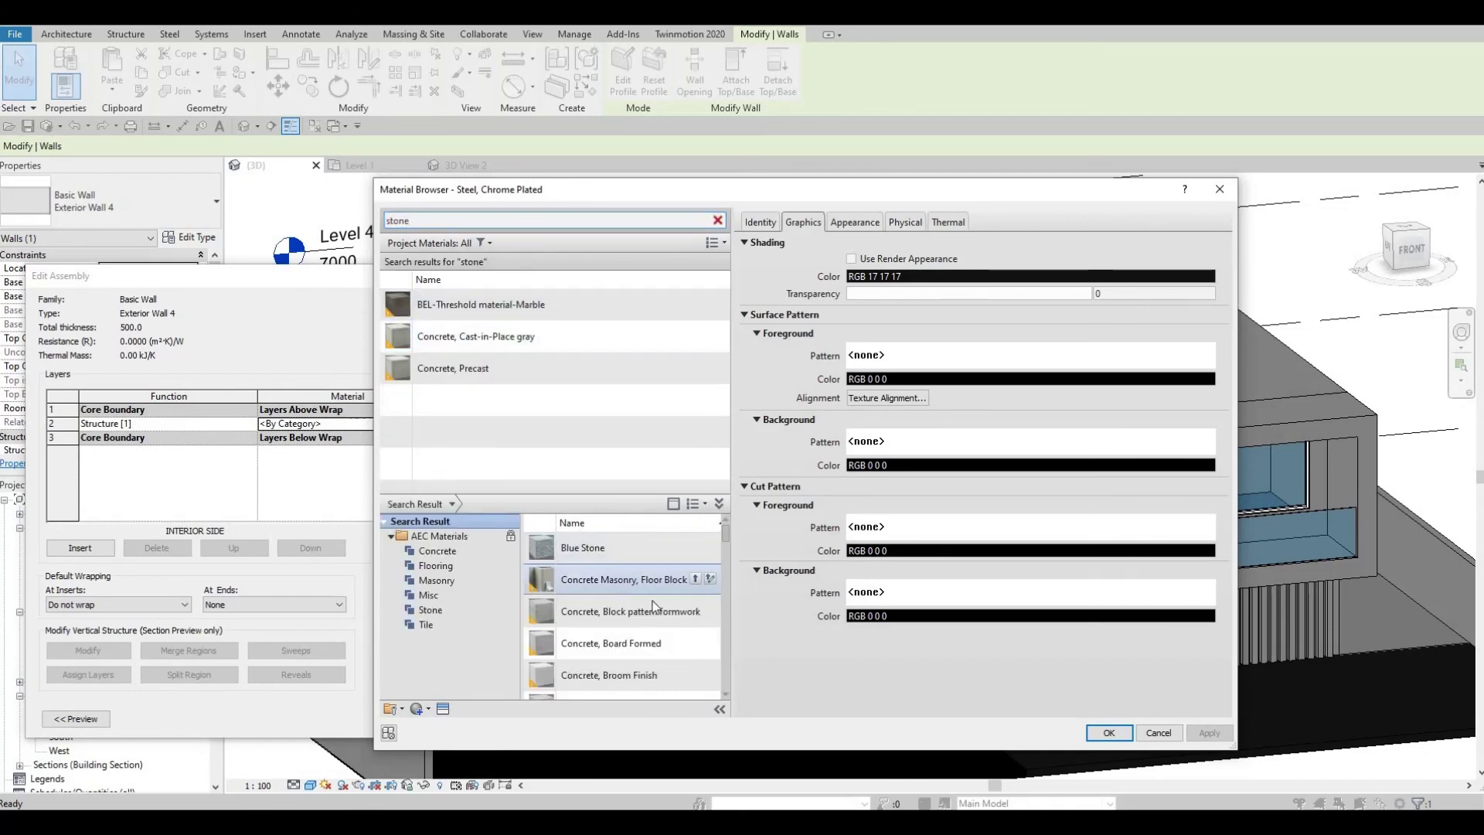
mouse_move(695, 551)
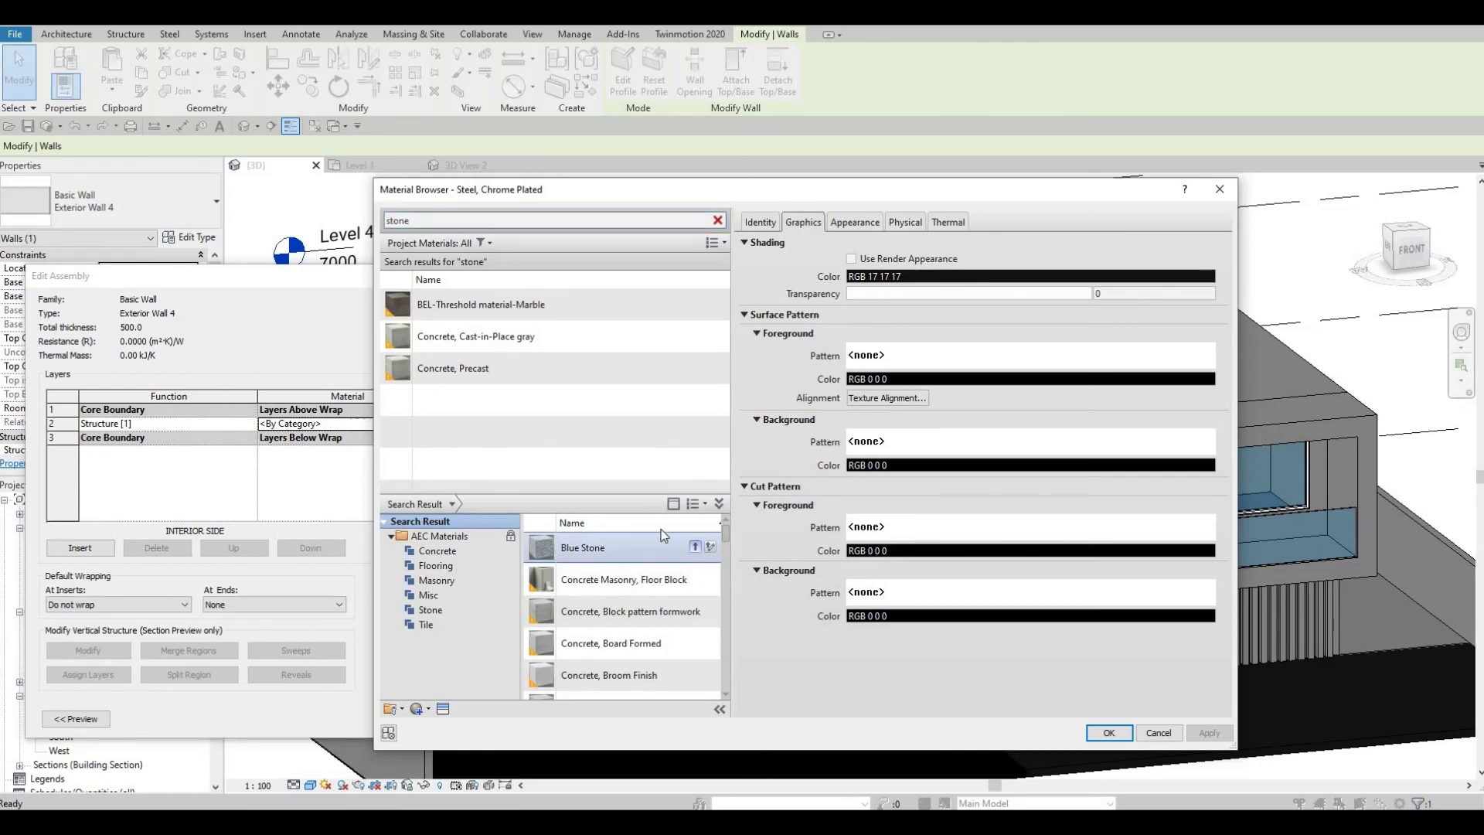
left_click(695, 547)
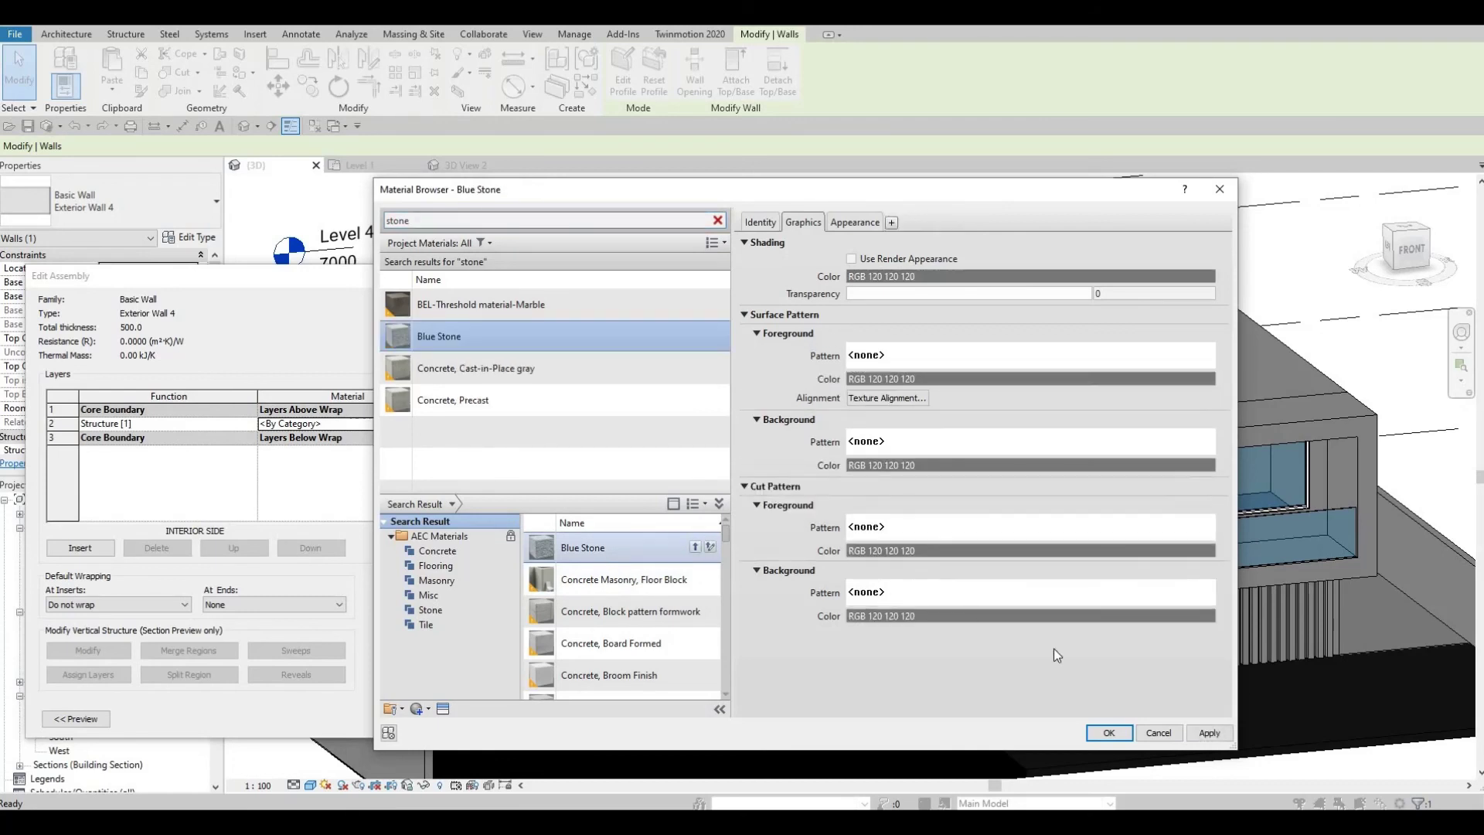
left_click(1118, 733)
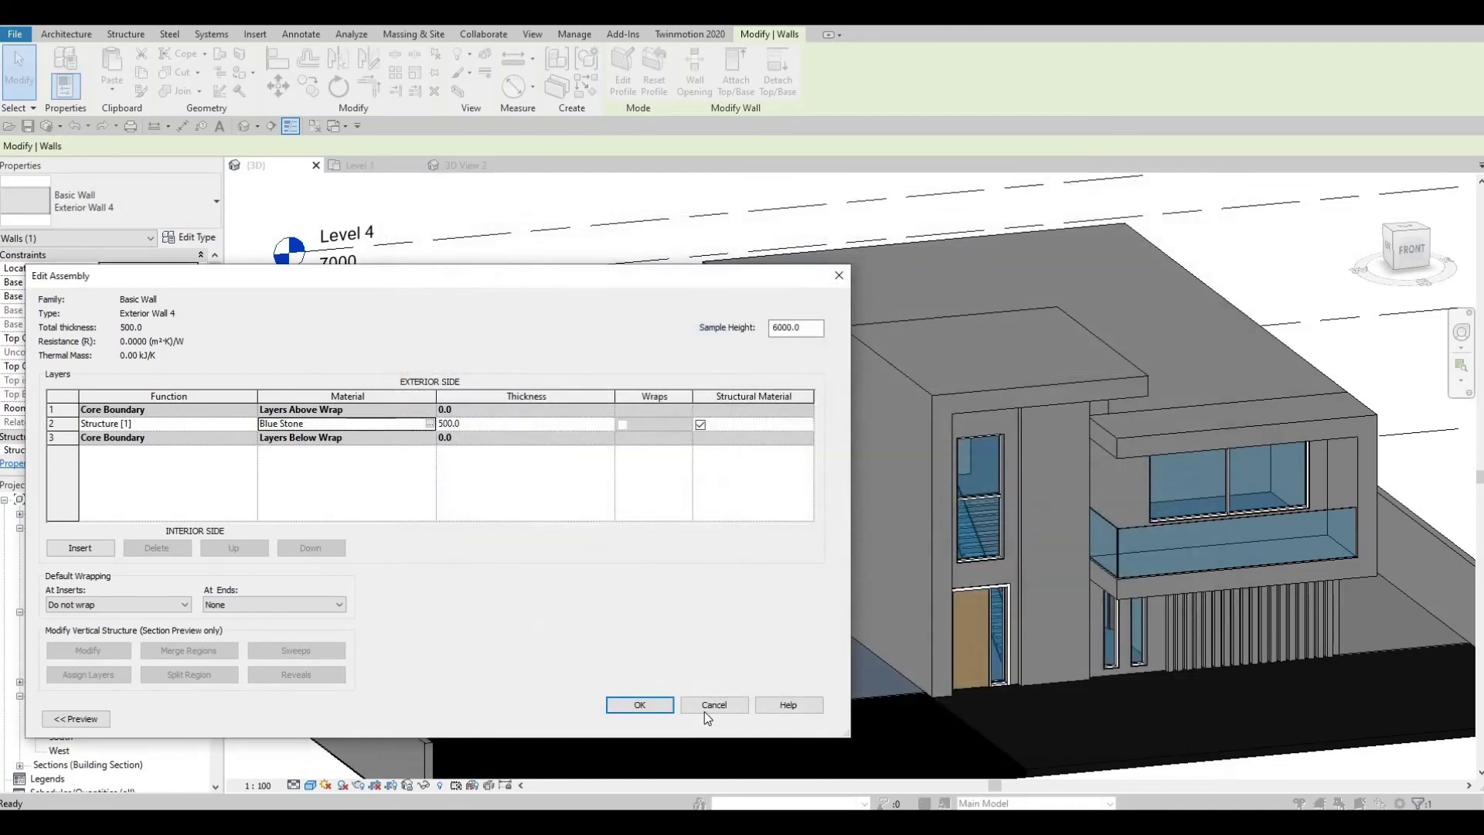
left_click(639, 705)
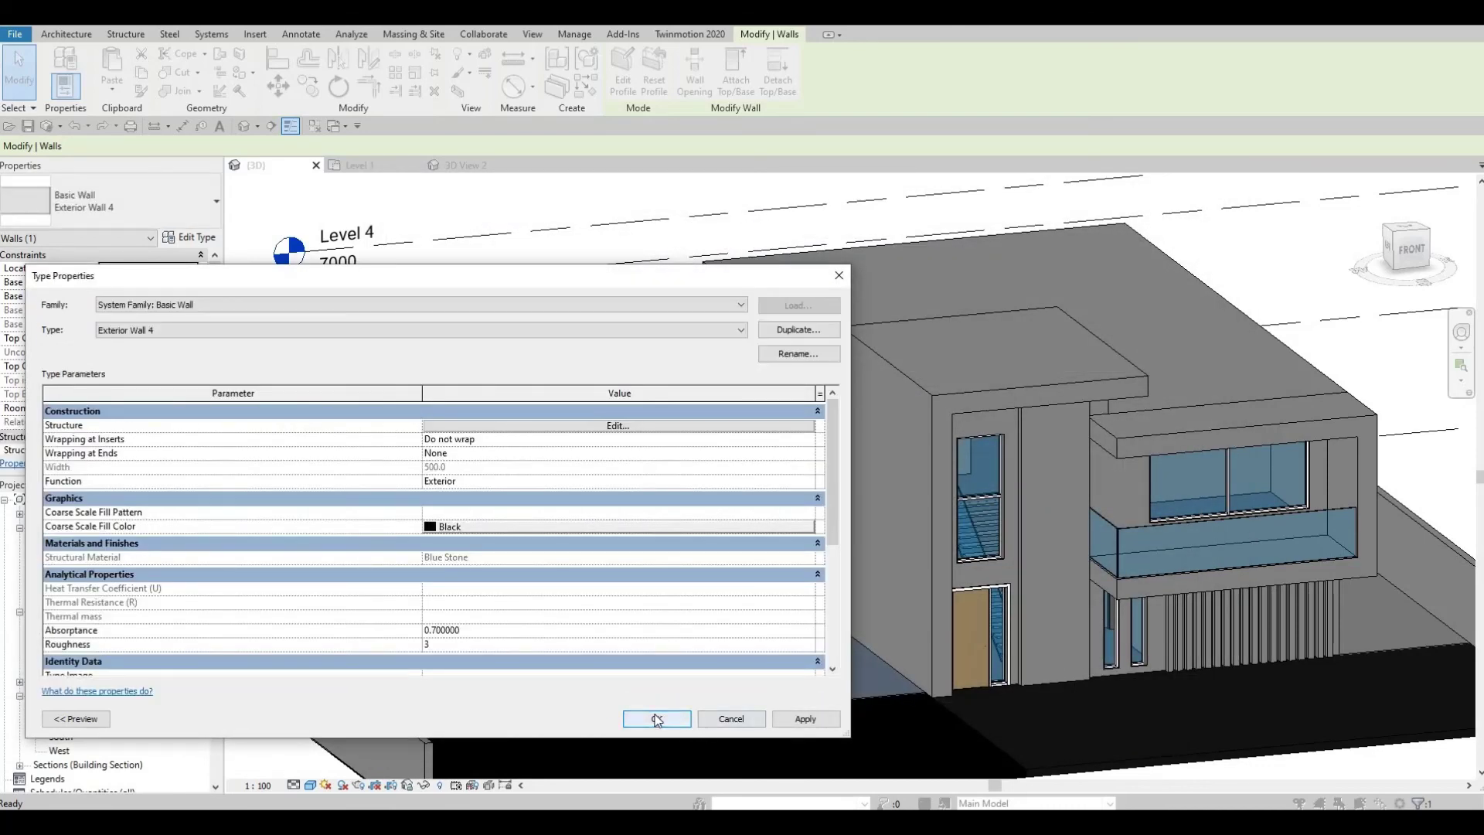
left_click(657, 719)
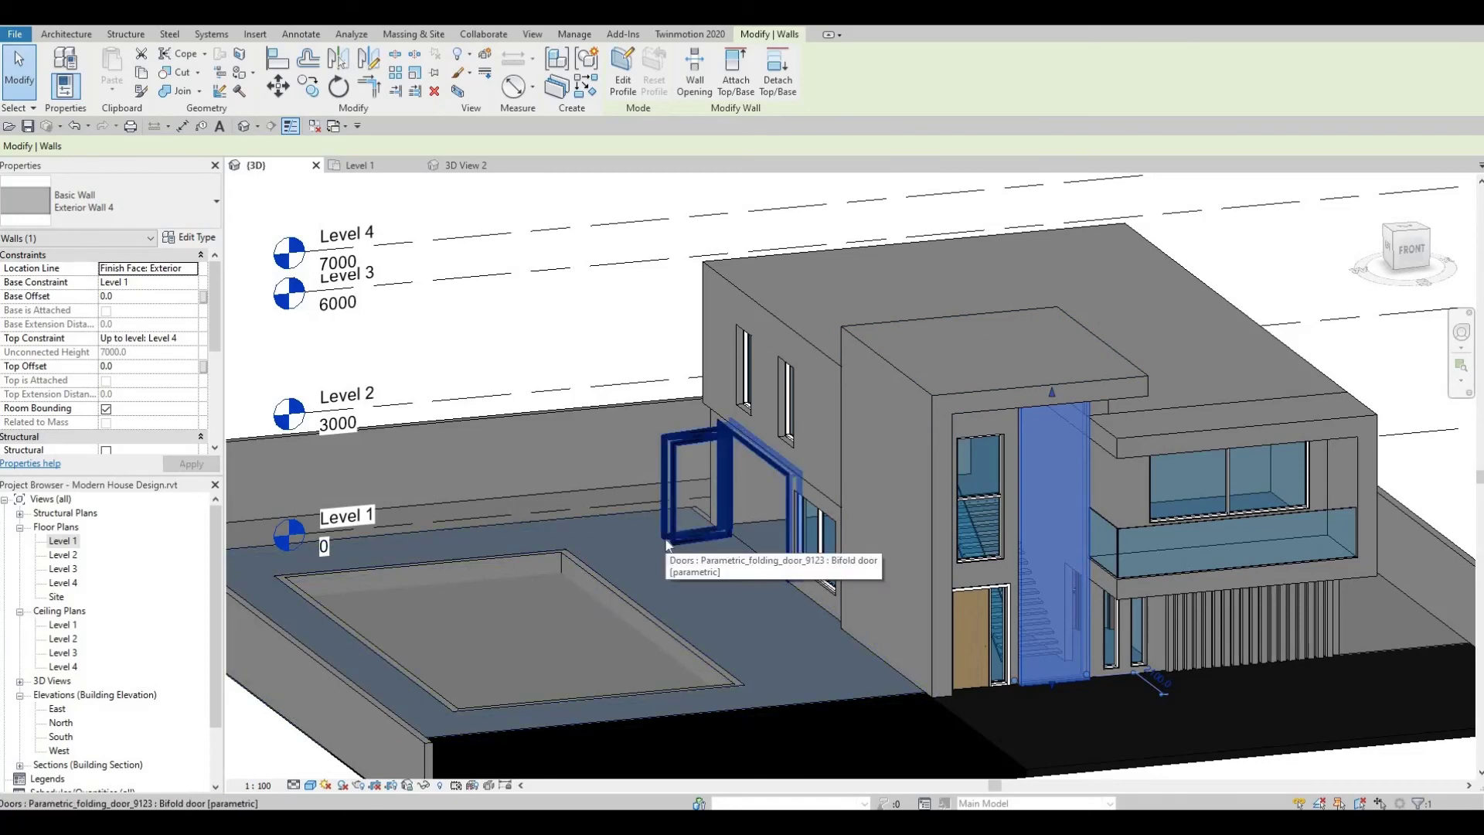
scroll(588, 510, "down", 3)
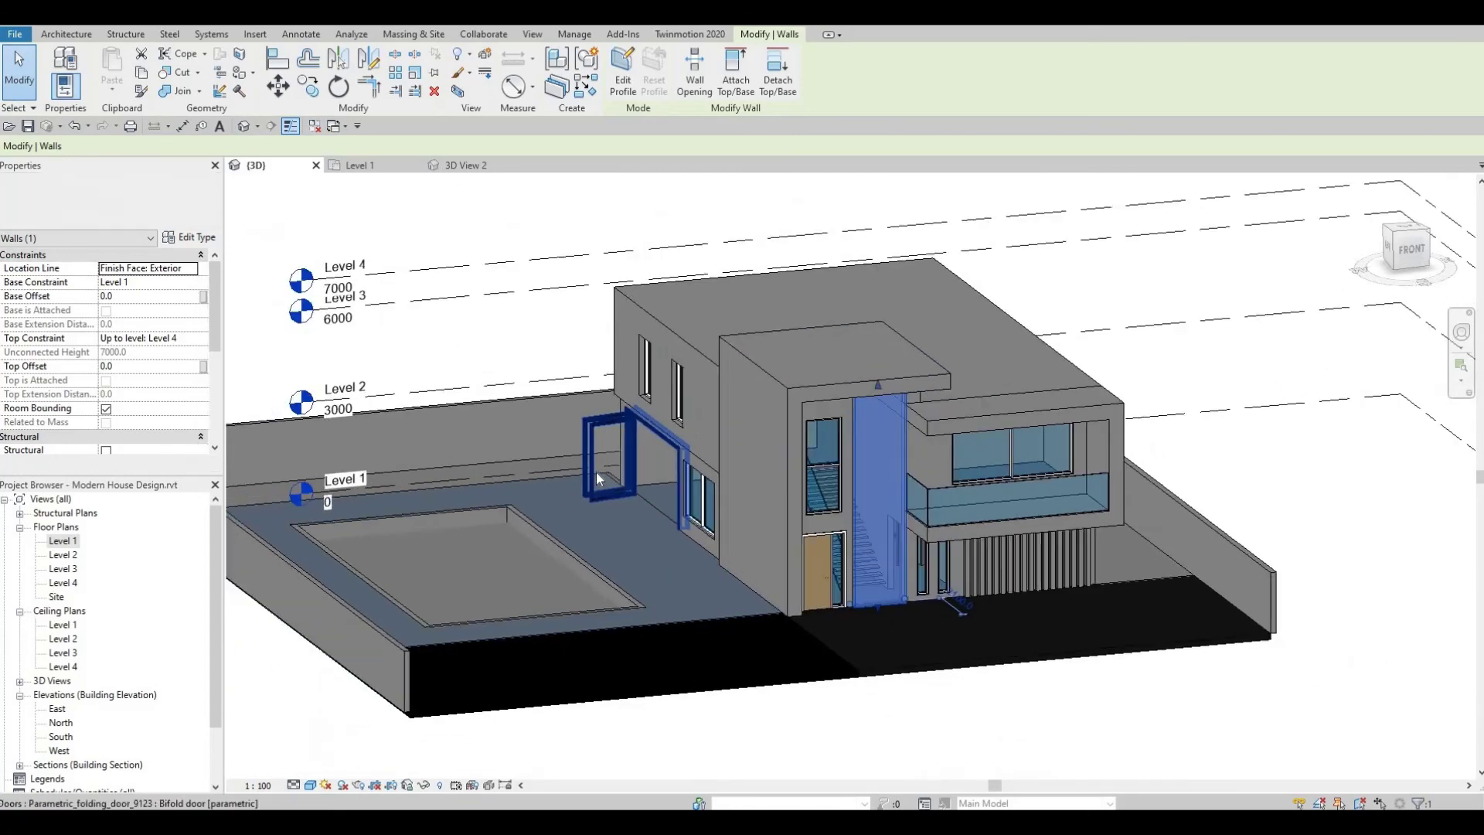
middle_click_drag(592, 527, 628, 569)
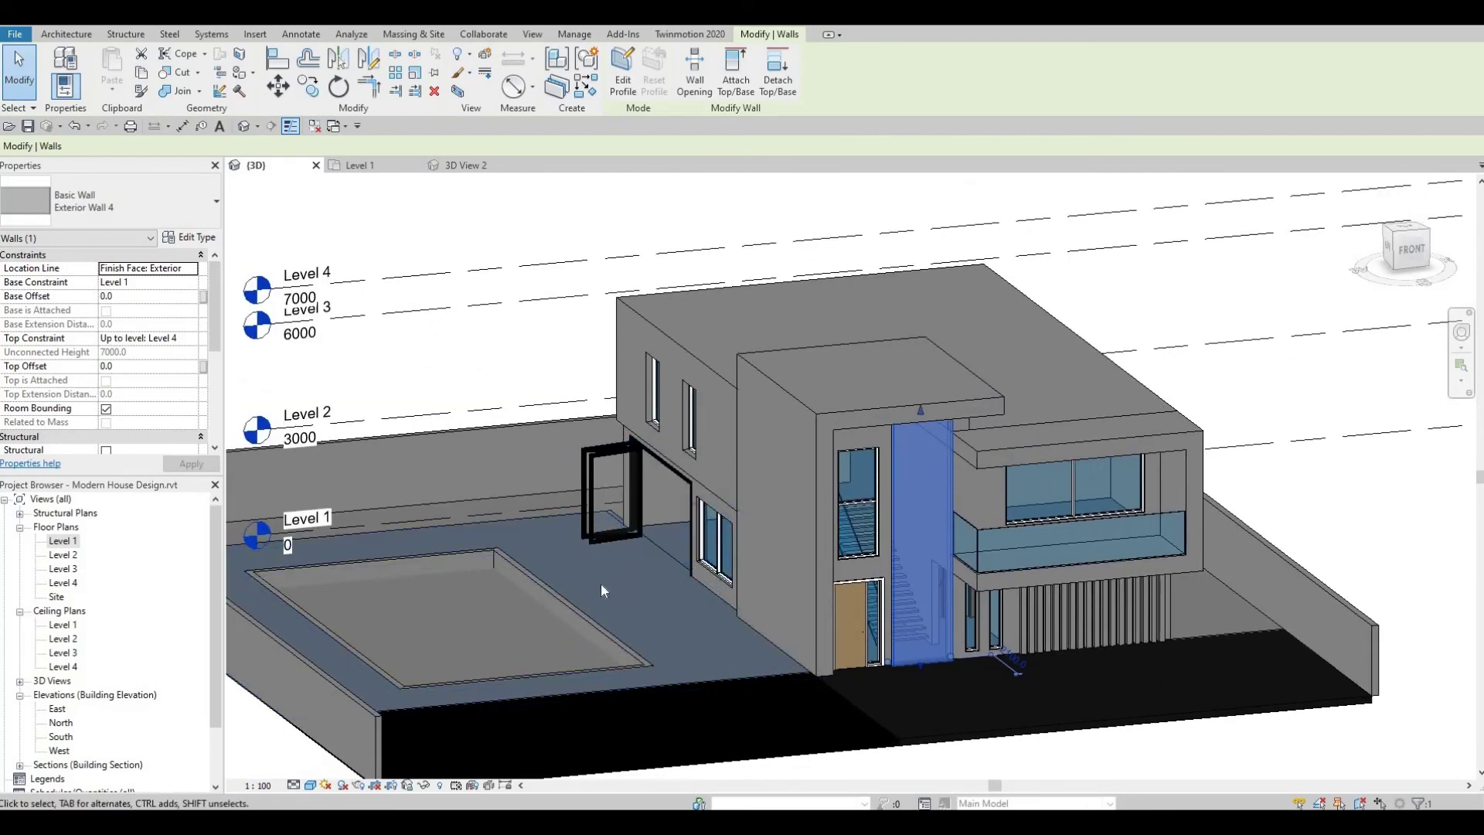